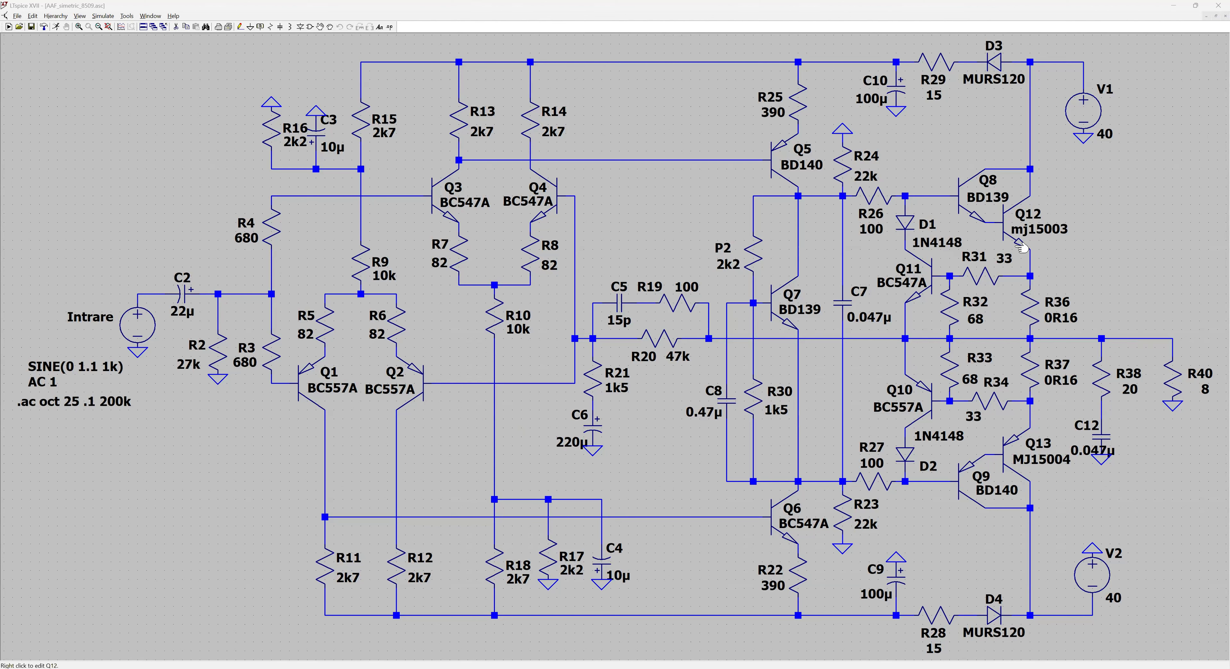
- Set resistor R31 to 150 and R32 to 1k
{"action": "right_click", "coordinate": [1004, 259]}
{"action": "type", "text": "150"}
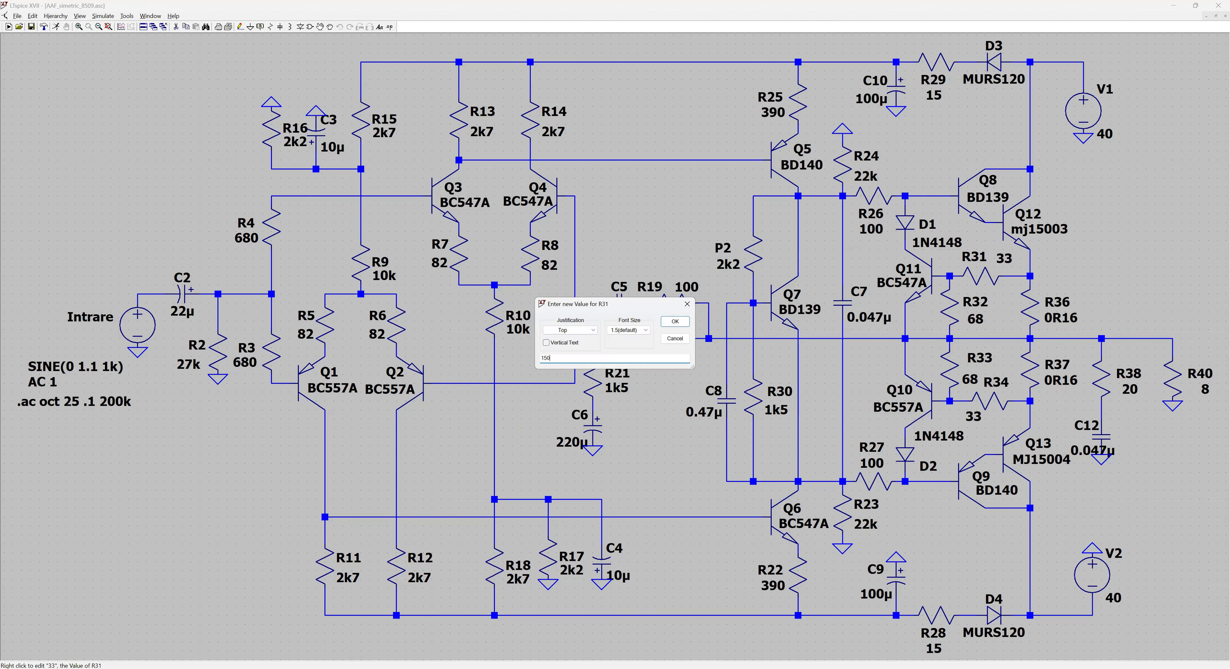
{"action": "left_click", "coordinate": [672, 321]}
{"action": "right_click", "coordinate": [950, 307]}
{"action": "type", "text": "1k"}
{"action": "left_click", "coordinate": [658, 307]}
- Set resistor R34 to 150 and R33 to 1k, matching the upper half of the protection circuit
{"action": "right_click", "coordinate": [972, 416]}
{"action": "type", "text": "150"}
{"action": "key", "text": "Return"}
{"action": "right_click", "coordinate": [950, 370]}
{"action": "type", "text": "1k"}
{"action": "key", "text": "Return"}
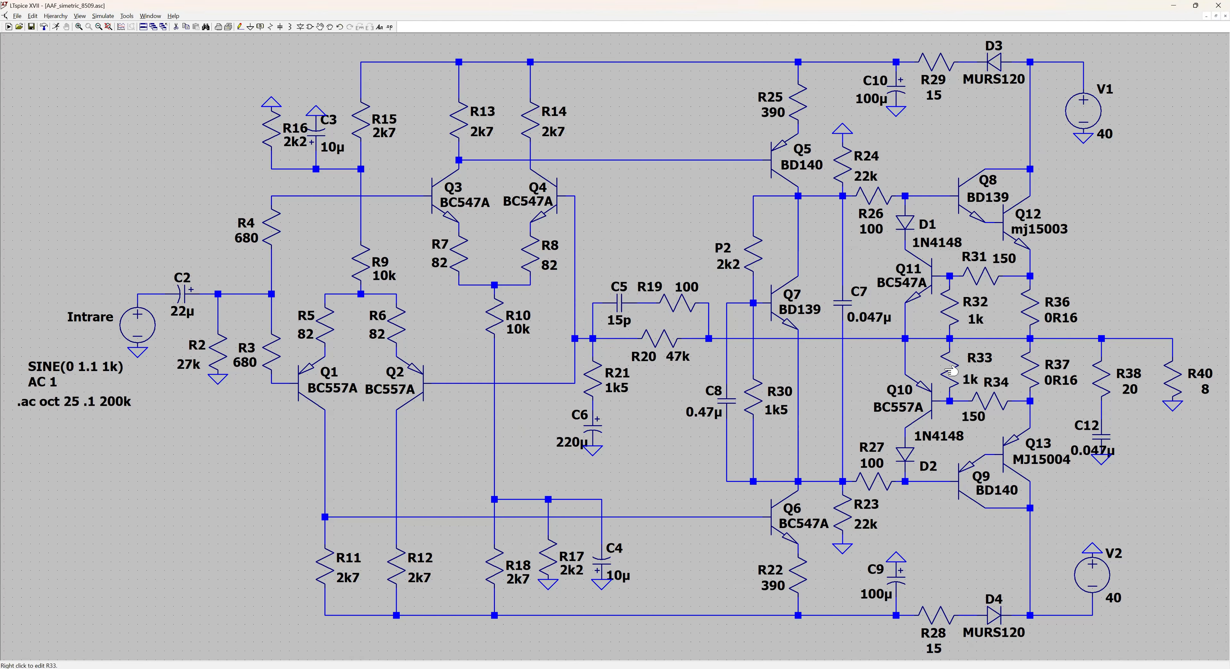
- Shift the output section with R36, R37, the supplies and the load to the right, leaving Q12 and Q13 in place
{"action": "scroll", "coordinate": [916, 386], "scroll_direction": "up", "scroll_amount": 1}
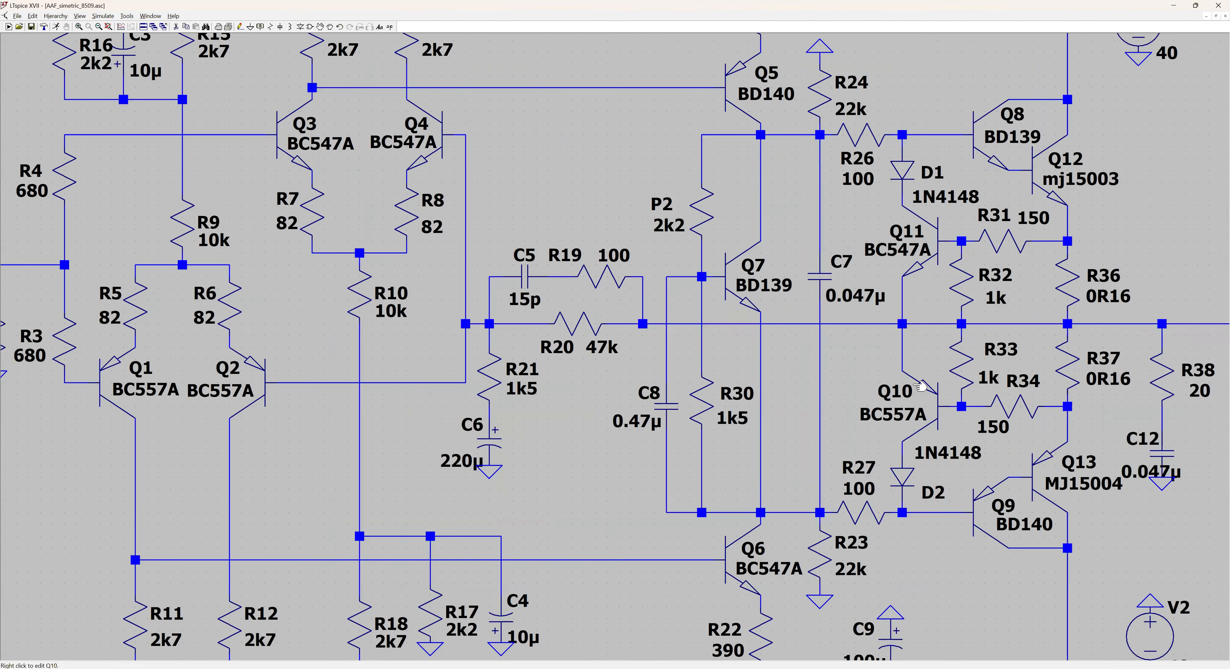
{"action": "scroll", "coordinate": [916, 387], "scroll_direction": "down", "scroll_amount": 3}
{"action": "left_click", "coordinate": [329, 27]}
{"action": "left_click_drag", "start_coordinate": [974, 170], "coordinate": [1120, 559]}
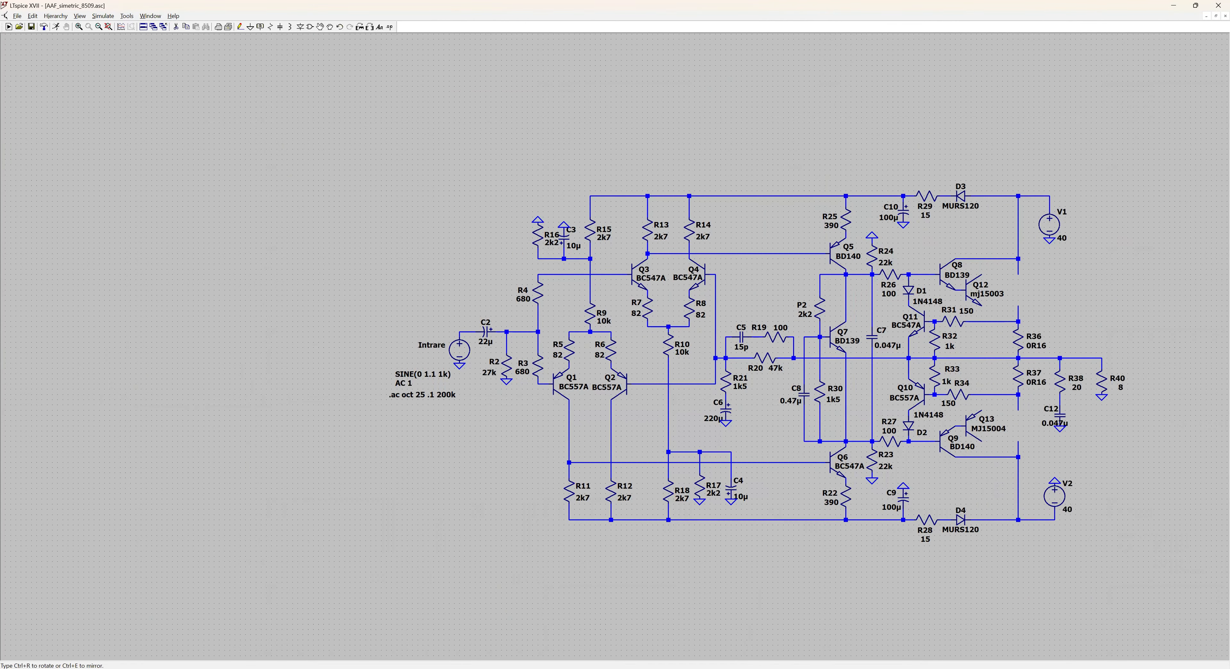
{"action": "left_click", "coordinate": [1156, 559]}
{"action": "key", "text": "Escape"}
{"action": "scroll", "coordinate": [1054, 283], "scroll_direction": "up", "scroll_amount": 4}
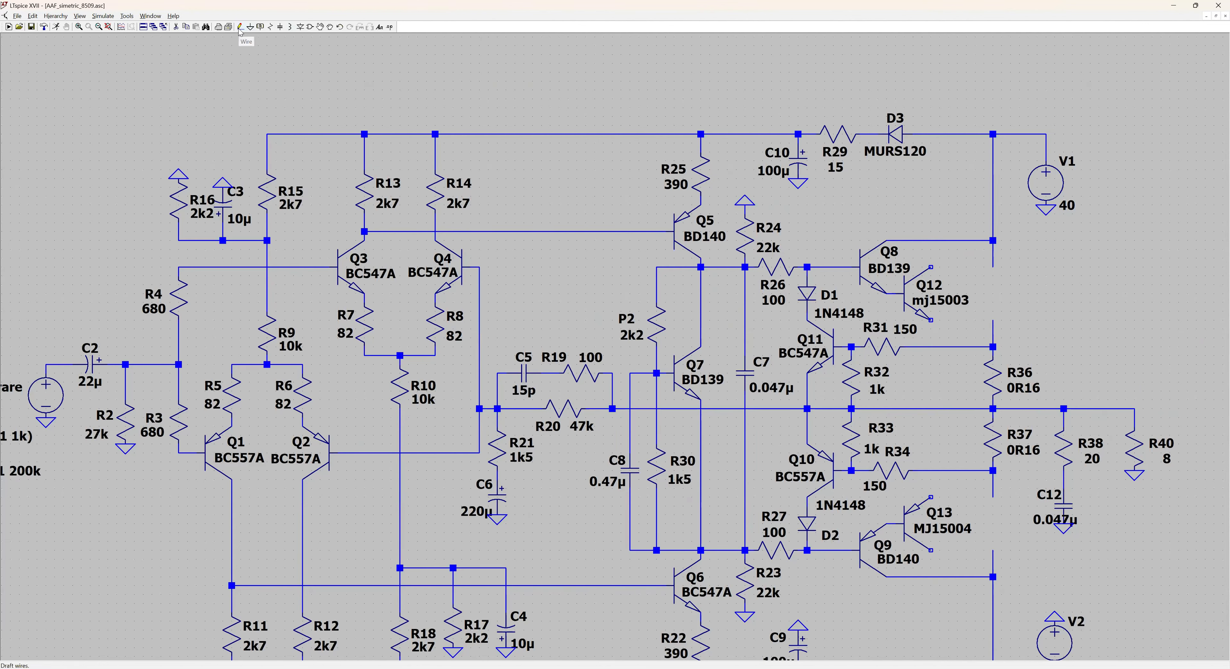
- Move Q12 and Q13 right so they reconnect to the output column, stretching their base wires
{"action": "left_click", "coordinate": [330, 27]}
{"action": "left_click", "coordinate": [913, 293]}
{"action": "left_click", "coordinate": [975, 293]}
{"action": "left_click", "coordinate": [913, 523]}
{"action": "left_click", "coordinate": [966, 524]}
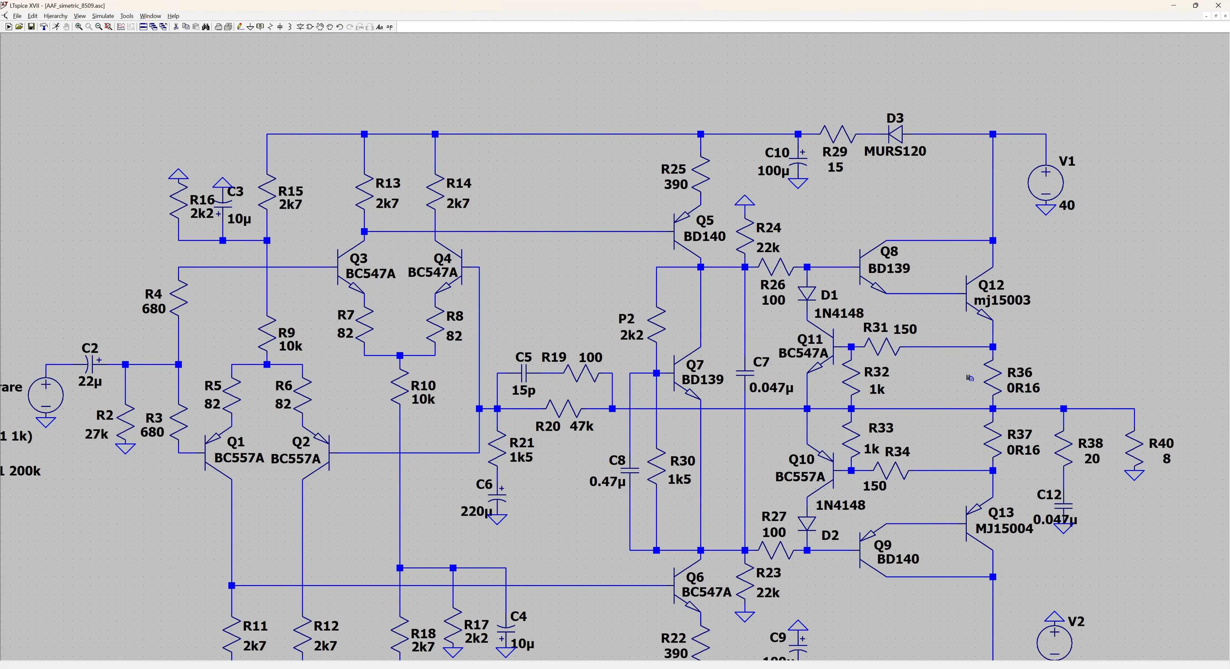
- Place a copy of resistor R36 to its left, between the R31 line and the output line
{"action": "left_click", "coordinate": [989, 380]}
{"action": "left_click", "coordinate": [927, 380]}
{"action": "key", "text": "Escape"}
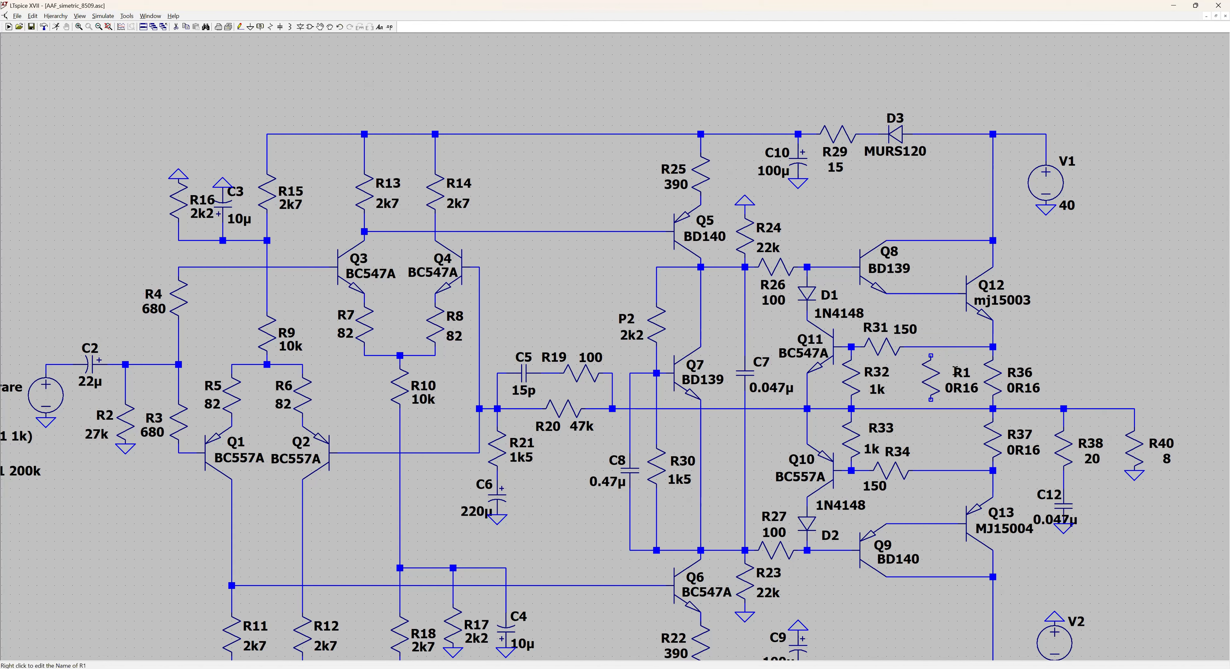
- Rename the 8 ohm load resistor R40 as R50
{"action": "right_click", "coordinate": [1162, 443]}
{"action": "key", "text": "Left"}
{"action": "key", "text": "BackSpace"}
{"action": "type", "text": "5"}
{"action": "key", "text": "Return"}
- Rename the copied resistor beside R36 as R39 and set its value to 100
{"action": "right_click", "coordinate": [958, 372]}
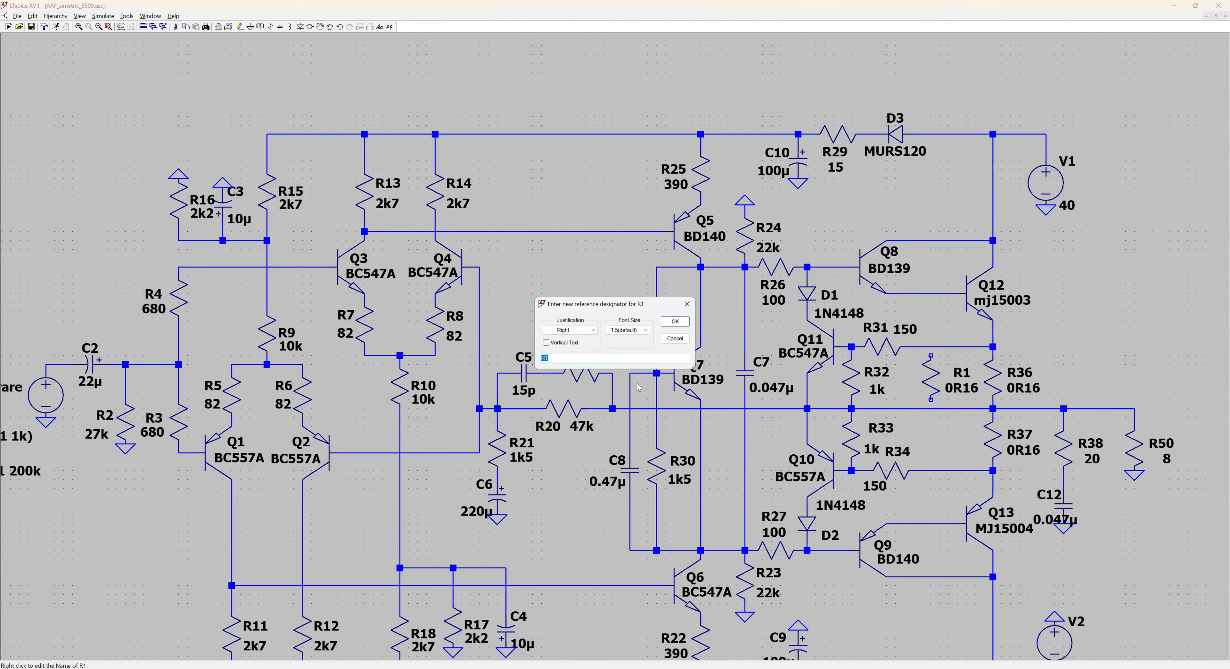
{"action": "key", "text": "BackSpace"}
{"action": "type", "text": "39"}
{"action": "key", "text": "Return"}
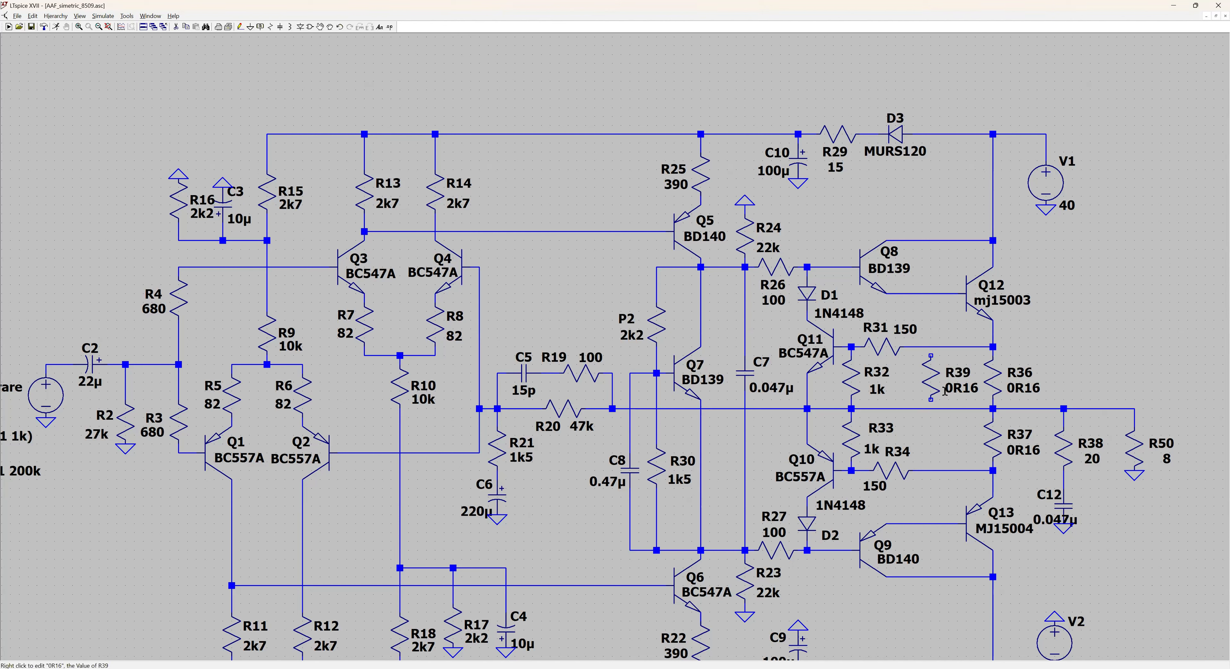
{"action": "right_click", "coordinate": [962, 389]}
{"action": "type", "text": "100"}
{"action": "key", "text": "Return"}
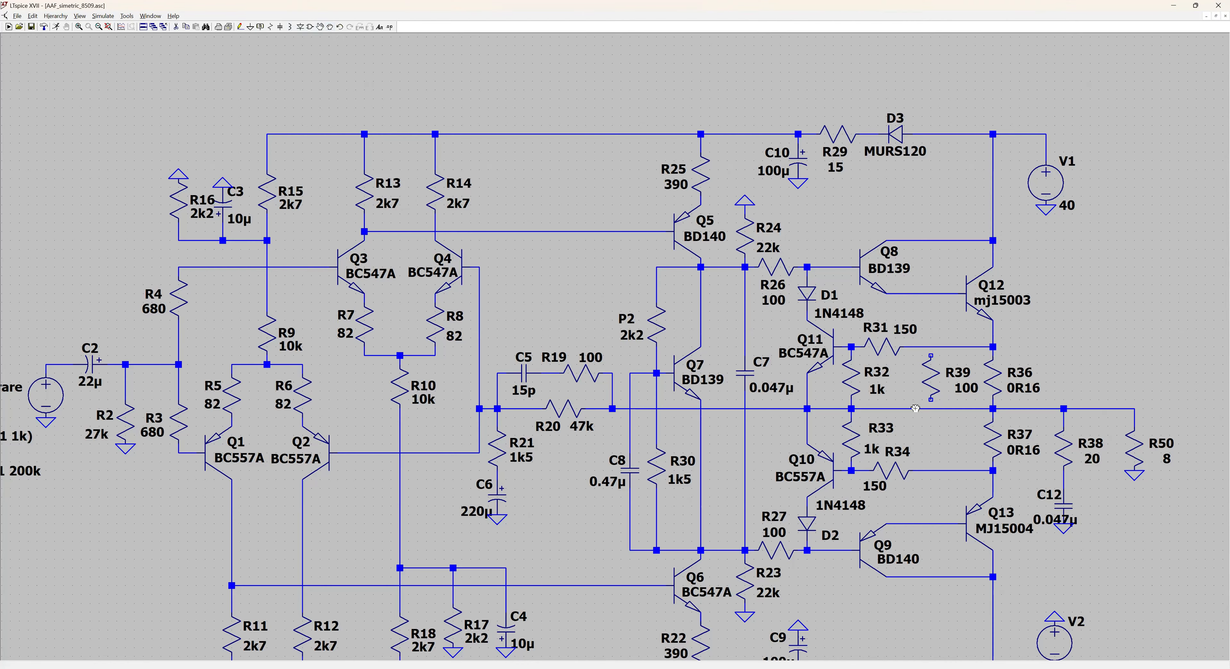
- Move C12's name and value labels to the right of the capacitor, clear of its ground symbol
{"action": "scroll", "coordinate": [1036, 467], "scroll_direction": "down", "scroll_amount": 3}
{"action": "left_click_drag", "start_coordinate": [1083, 484], "coordinate": [868, 403]}
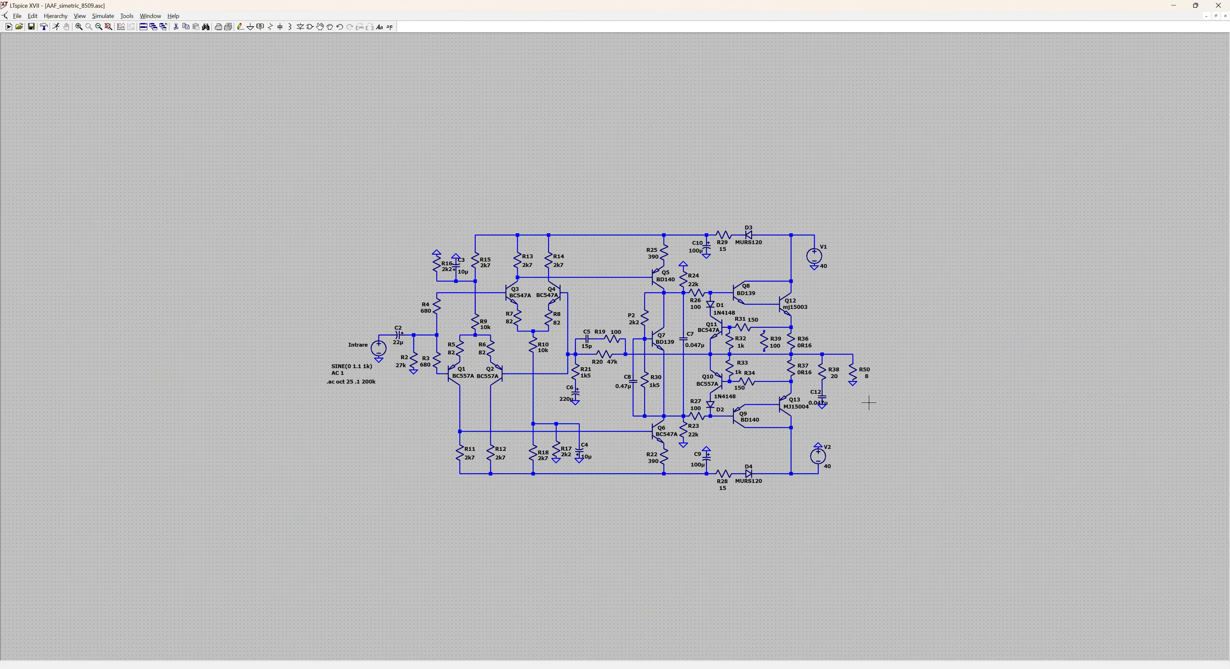
{"action": "scroll", "coordinate": [868, 403], "scroll_direction": "up", "scroll_amount": 3}
{"action": "left_click", "coordinate": [320, 28]}
{"action": "scroll", "coordinate": [867, 399], "scroll_direction": "up", "scroll_amount": 3}
{"action": "left_click", "coordinate": [733, 403]}
{"action": "left_click", "coordinate": [779, 401]}
{"action": "left_click", "coordinate": [711, 371]}
{"action": "left_click", "coordinate": [751, 372]}
{"action": "scroll", "coordinate": [747, 416], "scroll_direction": "down", "scroll_amount": 6}
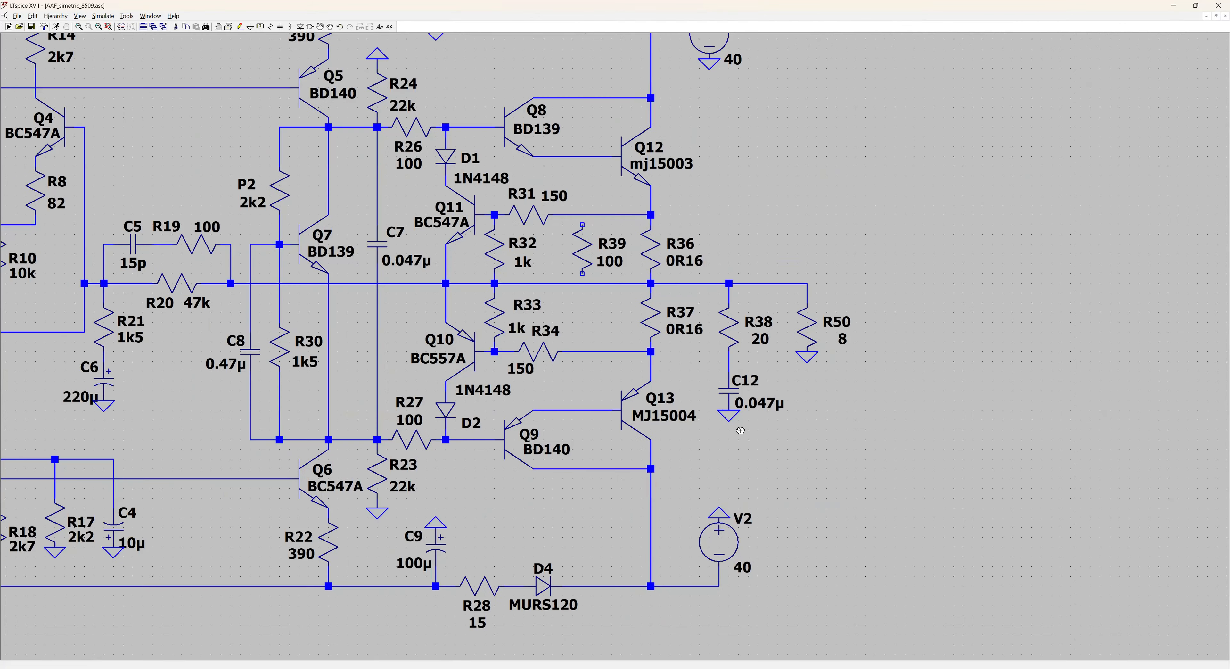
- Move supplies V2 and V1 closer to the output column so they line up vertically
{"action": "left_click", "coordinate": [330, 28]}
{"action": "left_click_drag", "start_coordinate": [696, 470], "coordinate": [746, 531]}
{"action": "left_click", "coordinate": [729, 532]}
{"action": "left_click_drag", "start_coordinate": [700, 139], "coordinate": [753, 218]}
{"action": "left_click", "coordinate": [742, 217]}
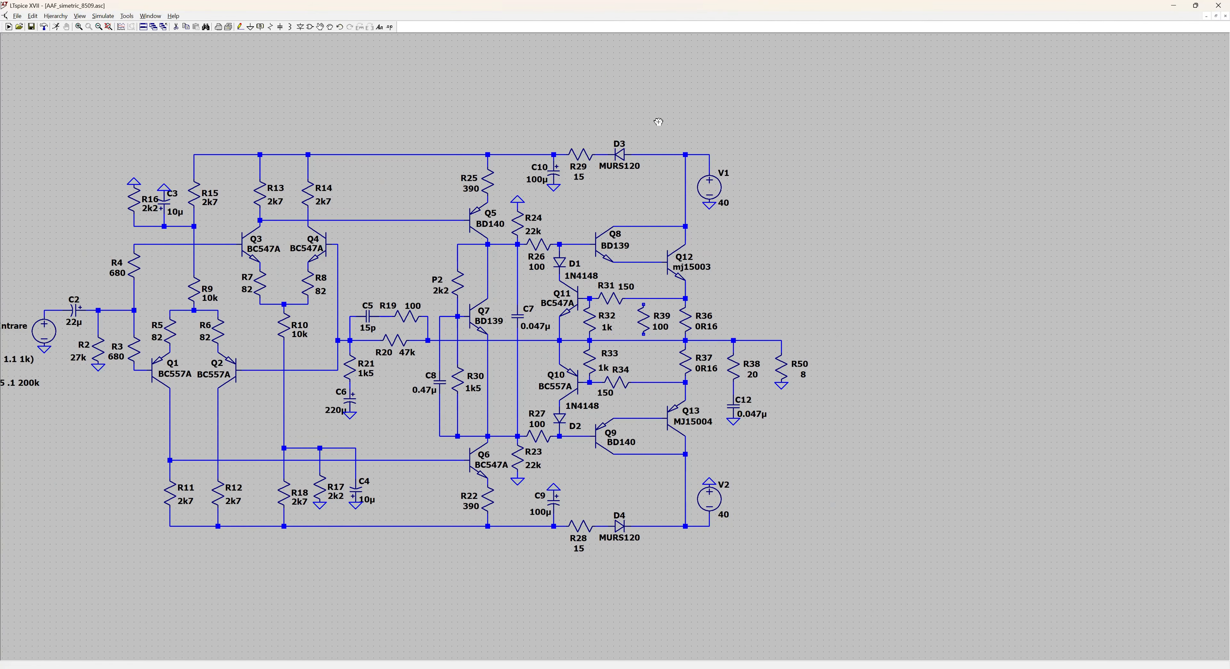
- Shift the output stage from R39 to the load further right to make room beside R39
{"action": "left_click_drag", "start_coordinate": [653, 127], "coordinate": [830, 562]}
{"action": "left_click", "coordinate": [864, 563]}
{"action": "scroll", "coordinate": [666, 287], "scroll_direction": "up", "scroll_amount": 3}
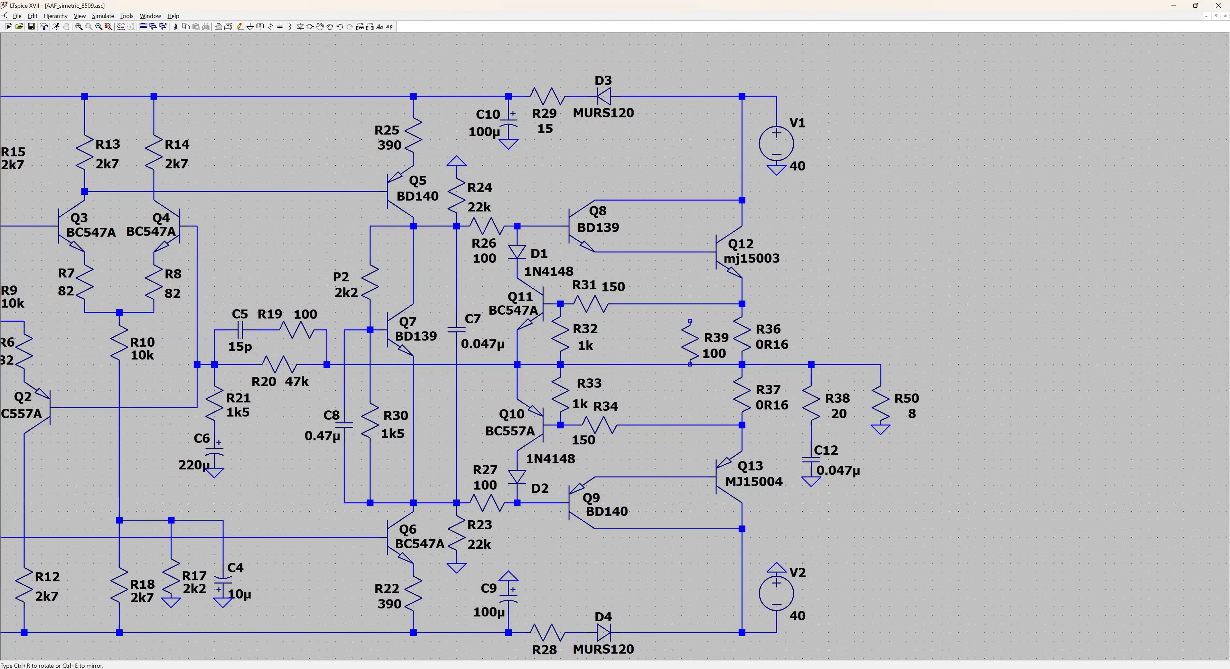
- Place a mirrored copy of capacitor C12 left of R39 and set its value to 0.1u
{"action": "left_click", "coordinate": [185, 27]}
{"action": "left_click", "coordinate": [809, 459]}
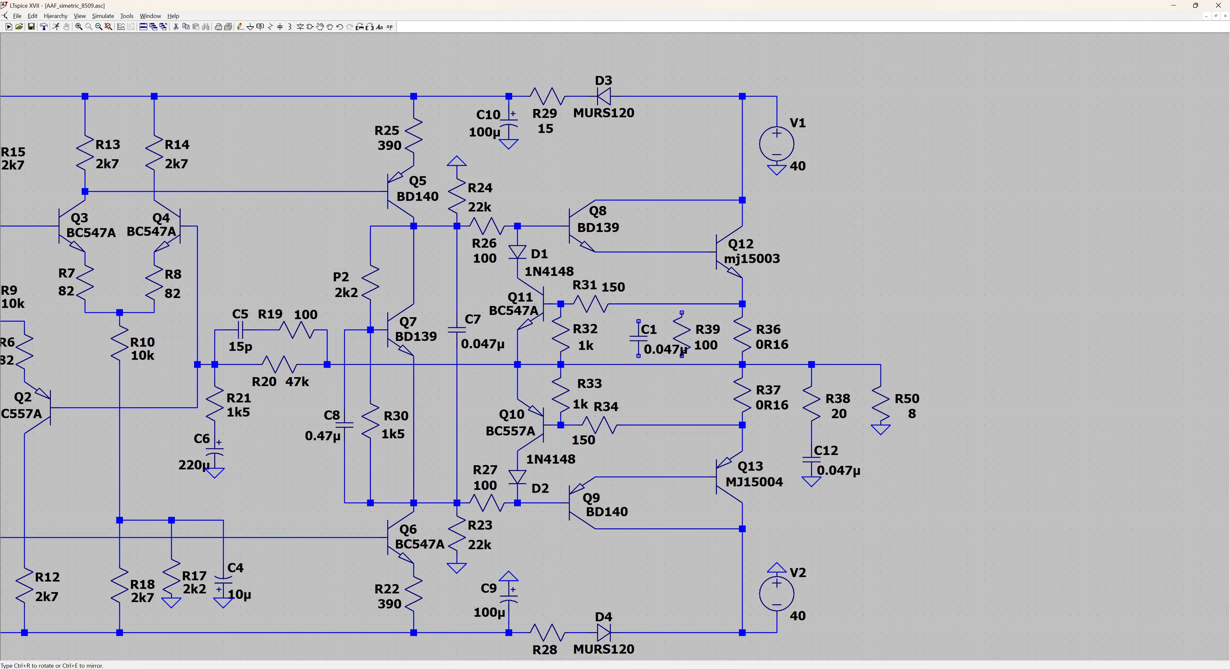
{"action": "left_click", "coordinate": [370, 27]}
{"action": "left_click", "coordinate": [656, 364]}
{"action": "right_click", "coordinate": [656, 364]}
{"action": "right_click", "coordinate": [631, 377]}
{"action": "type", "text": "0.1u"}
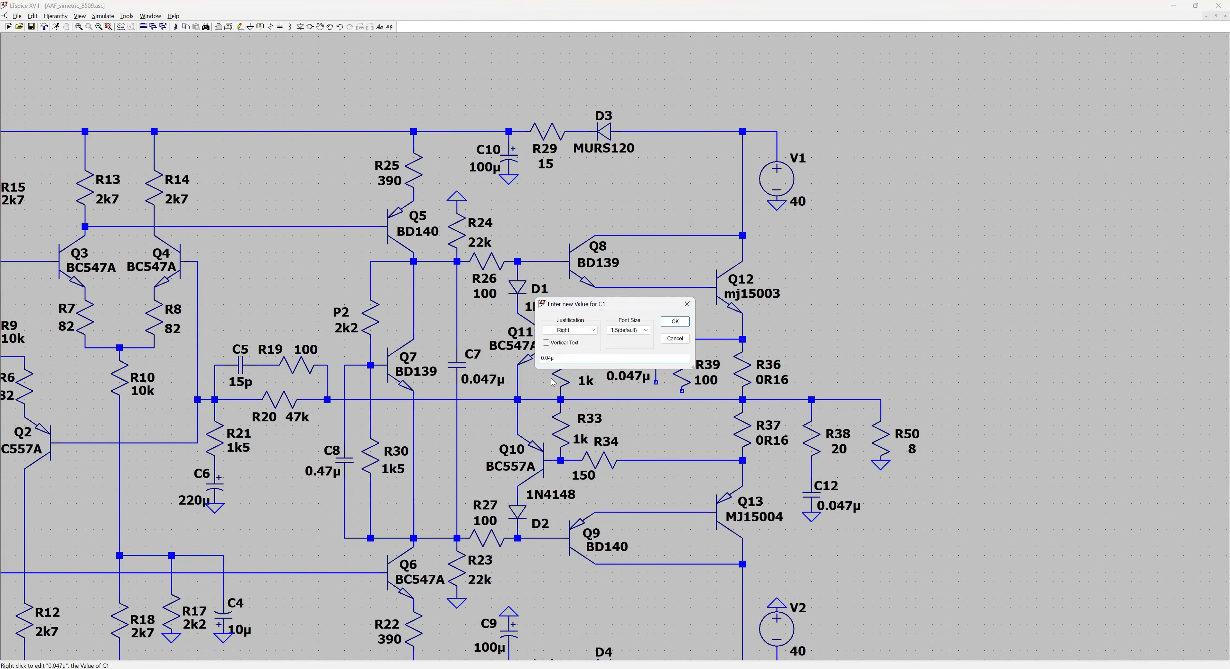
{"action": "key", "text": "Return"}
- Wire capacitor C1 between the base lines of Q12 and Q13
{"action": "left_click", "coordinate": [240, 27]}
{"action": "left_click", "coordinate": [655, 348]}
{"action": "left_click", "coordinate": [656, 287]}
{"action": "left_click", "coordinate": [656, 382]}
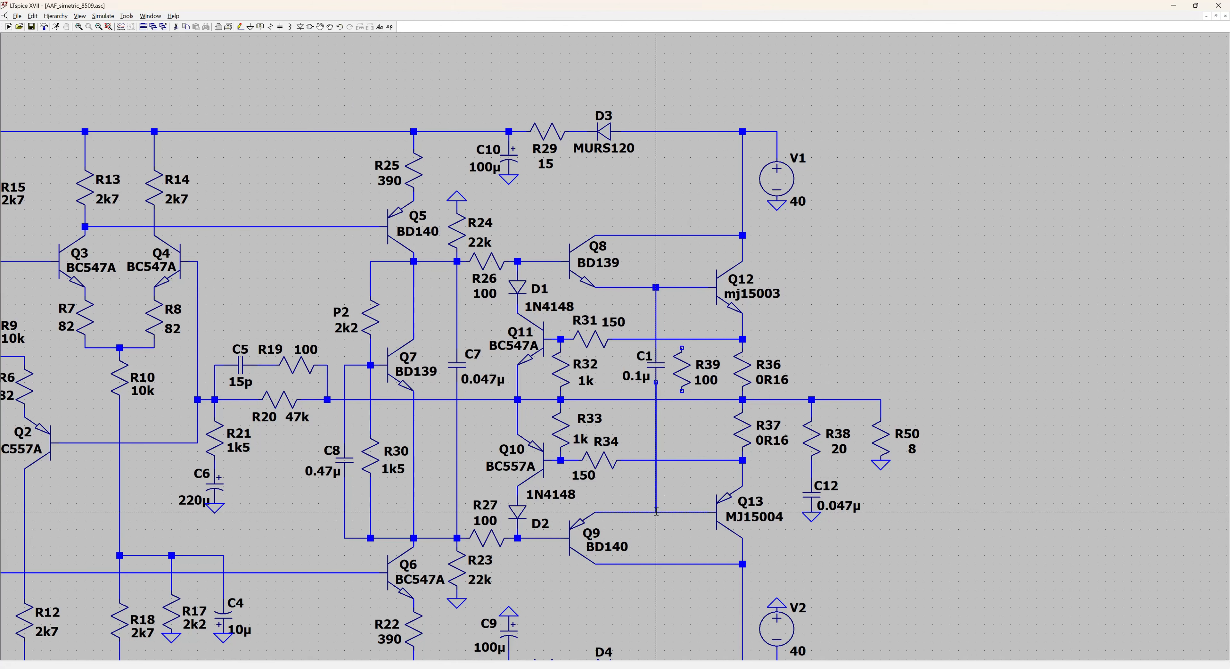
{"action": "left_click", "coordinate": [655, 513]}
- Wire resistor R39 in parallel with C1 between the Q12 and Q13 base lines
{"action": "left_click", "coordinate": [681, 391]}
{"action": "left_click", "coordinate": [682, 512]}
{"action": "left_click", "coordinate": [681, 348]}
{"action": "left_click", "coordinate": [682, 287]}
{"action": "key", "text": "Escape"}
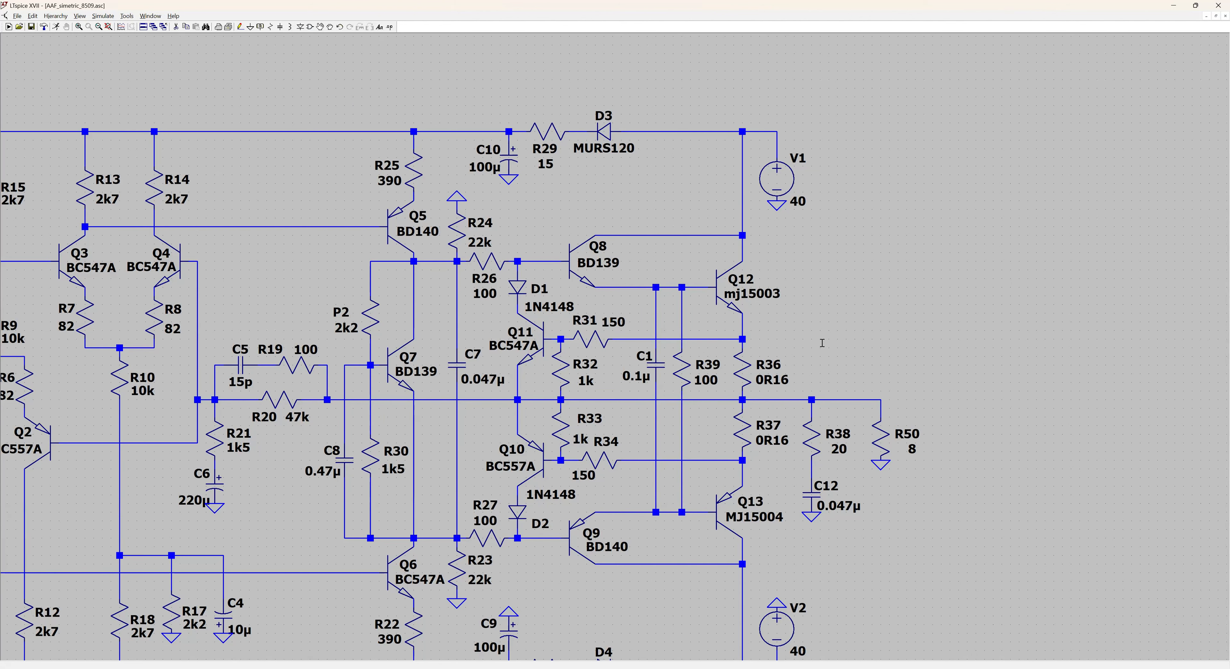
- Set capacitor C7 to 0.47u
{"action": "right_click", "coordinate": [483, 379]}
{"action": "type", "text": "0.47u"}
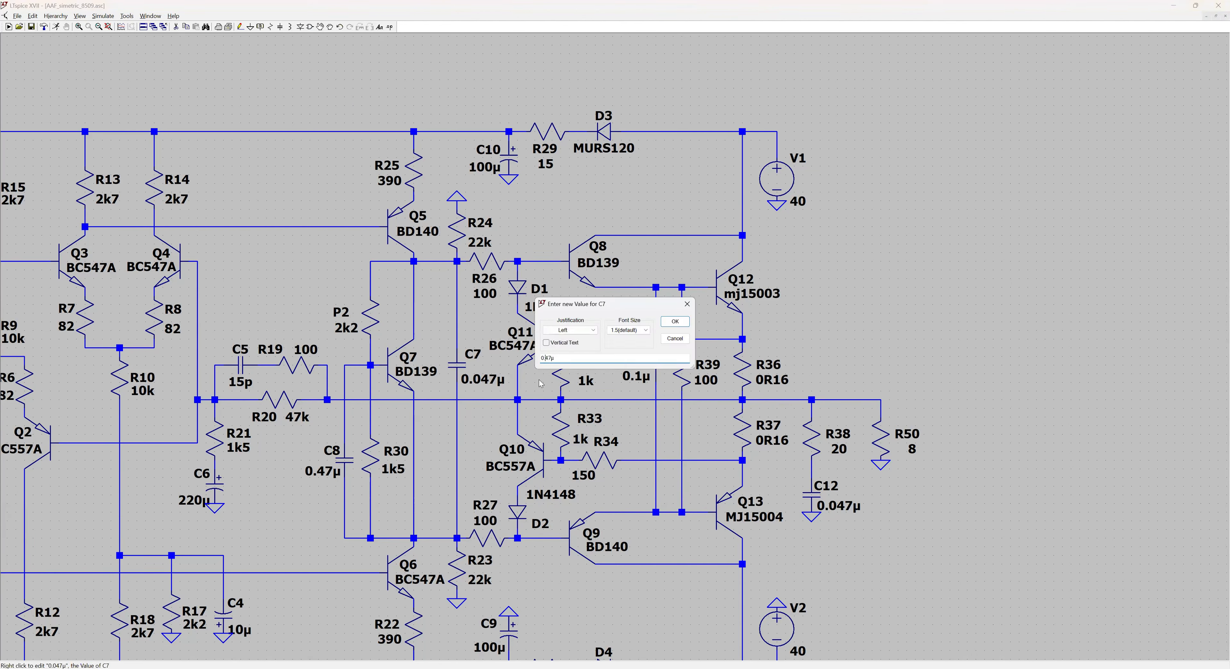
{"action": "left_click", "coordinate": [676, 321]}
{"action": "right_click", "coordinate": [457, 365]}
{"action": "left_click", "coordinate": [606, 312]}
{"action": "left_click", "coordinate": [700, 298]}
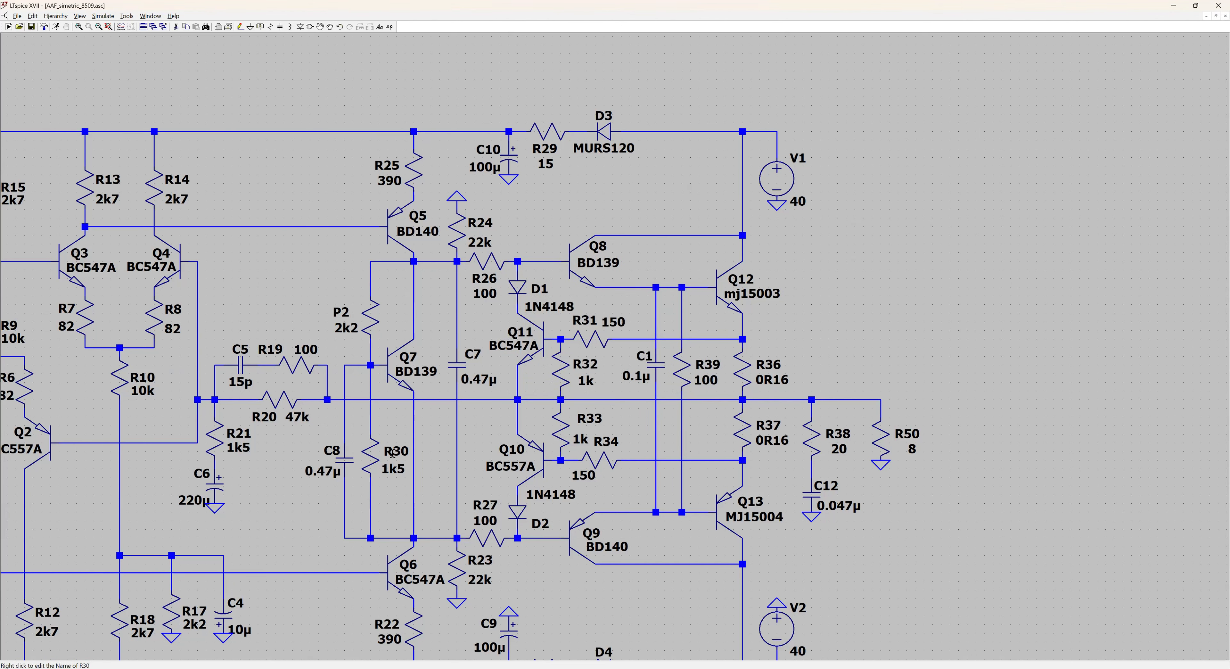
- Delete resistors R26 and R27 from the base lines of Q8 and Q9
{"action": "left_click", "coordinate": [176, 27]}
{"action": "left_click", "coordinate": [487, 262]}
{"action": "left_click", "coordinate": [492, 539]}
- Bridge the gaps in the Q8 and Q9 base lines with straight wires
{"action": "left_click", "coordinate": [241, 27]}
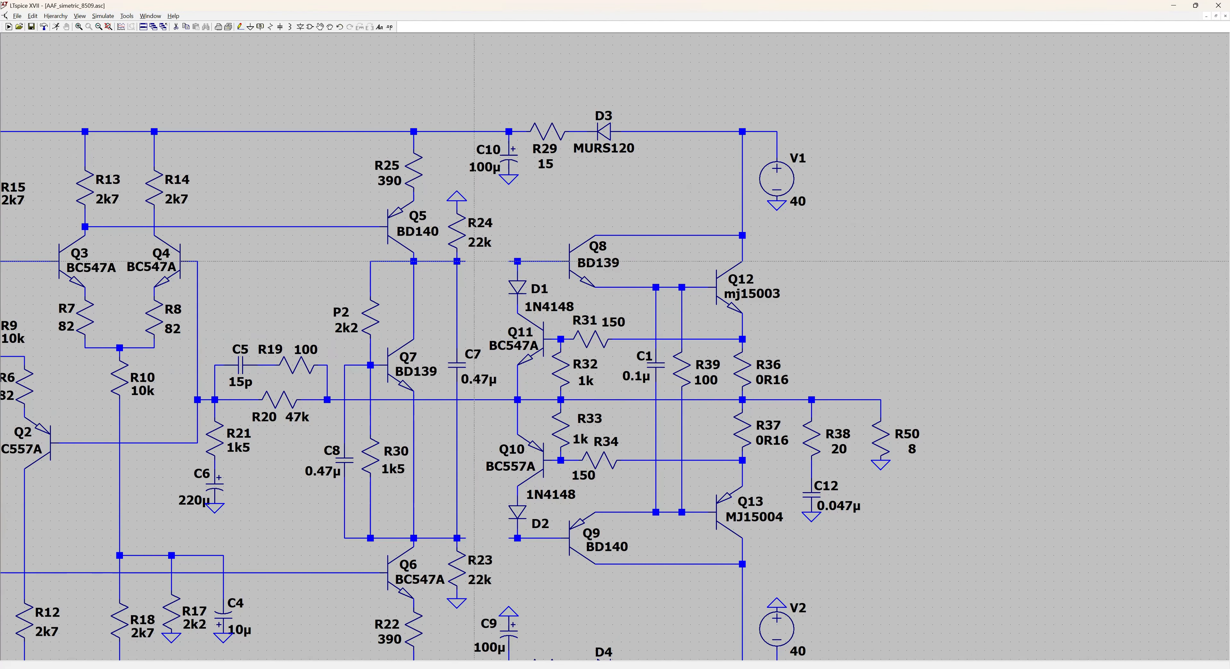
{"action": "left_click", "coordinate": [466, 261]}
{"action": "left_click", "coordinate": [509, 262]}
{"action": "left_click", "coordinate": [465, 538]}
{"action": "left_click", "coordinate": [509, 538]}
{"action": "key", "text": "Escape"}
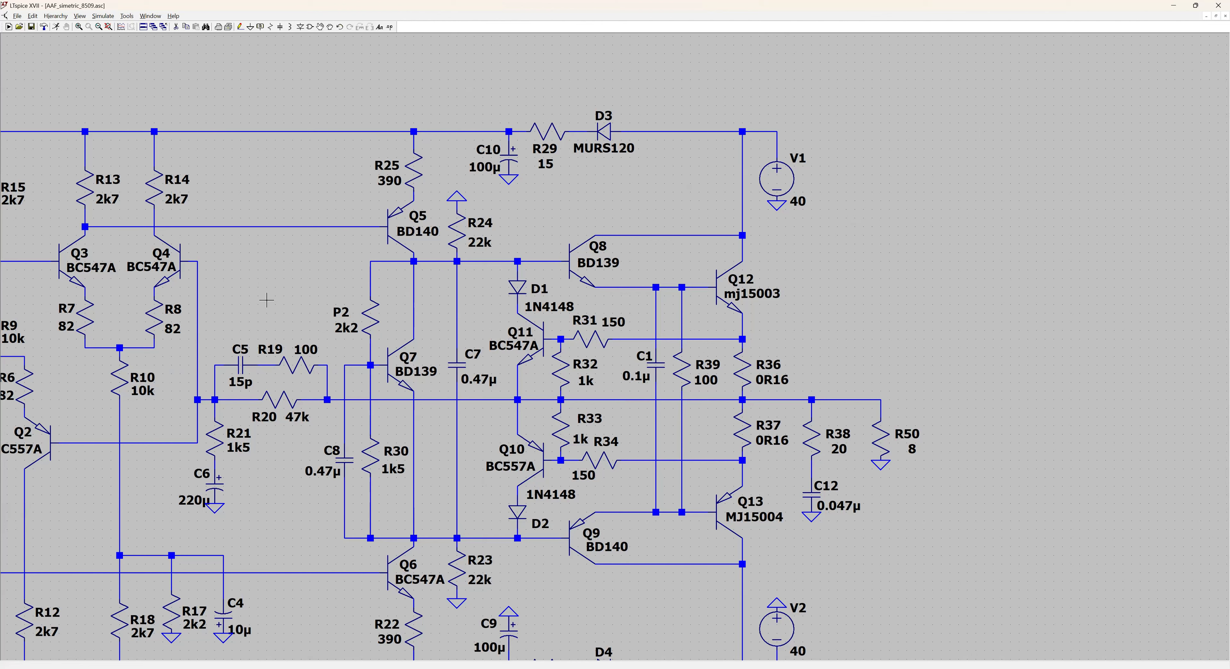
- Delete the R19 and C5 branch above R20 together with its connecting wires
{"action": "key", "text": "F5"}
{"action": "left_click", "coordinate": [297, 365]}
{"action": "left_click", "coordinate": [267, 364]}
{"action": "left_click", "coordinate": [240, 365]}
{"action": "left_click", "coordinate": [216, 366]}
{"action": "left_click", "coordinate": [326, 367]}
{"action": "key", "text": "Escape"}
- Set feedback resistor R20 to 22k and R21 to 680
{"action": "right_click", "coordinate": [297, 417]}
{"action": "type", "text": "22k"}
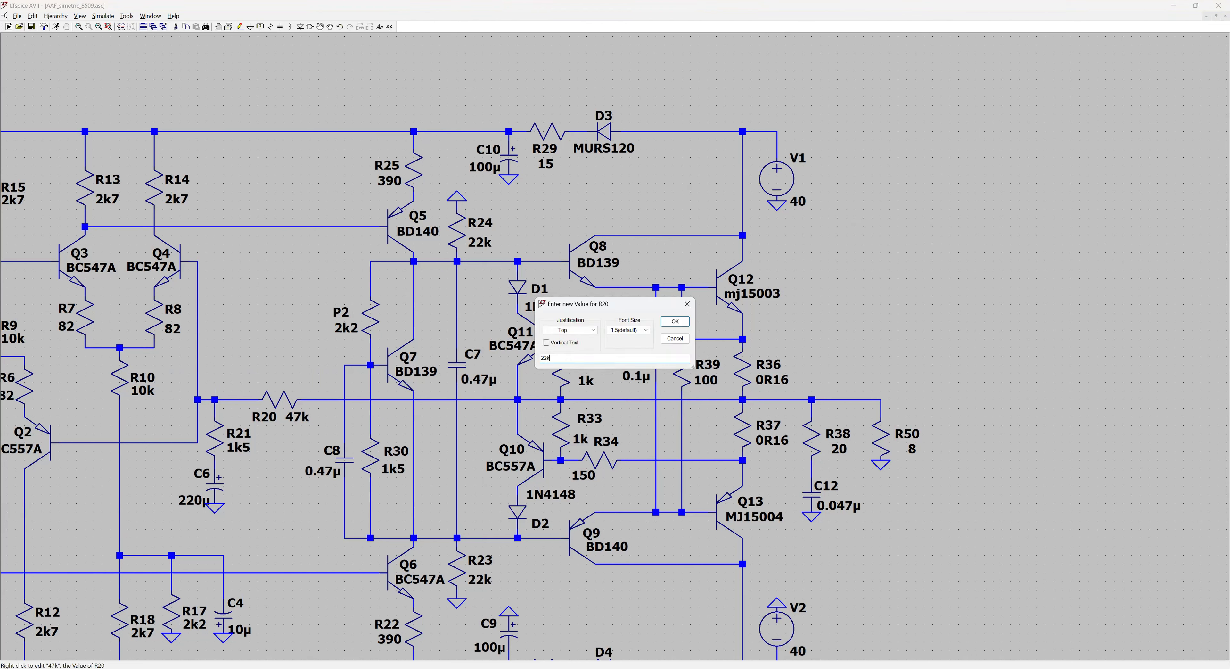
{"action": "key", "text": "Return"}
{"action": "right_click", "coordinate": [228, 450]}
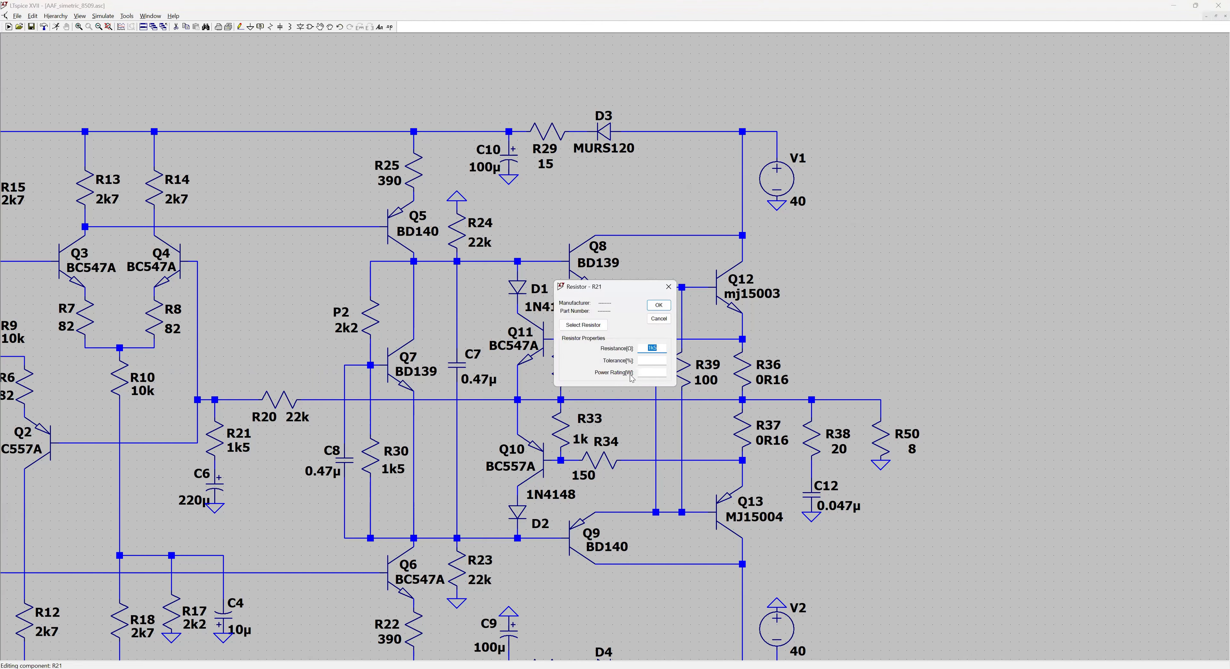
{"action": "type", "text": "680"}
{"action": "key", "text": "Return"}
- Set the capacitance of C6 to 100u
{"action": "right_click", "coordinate": [217, 487]}
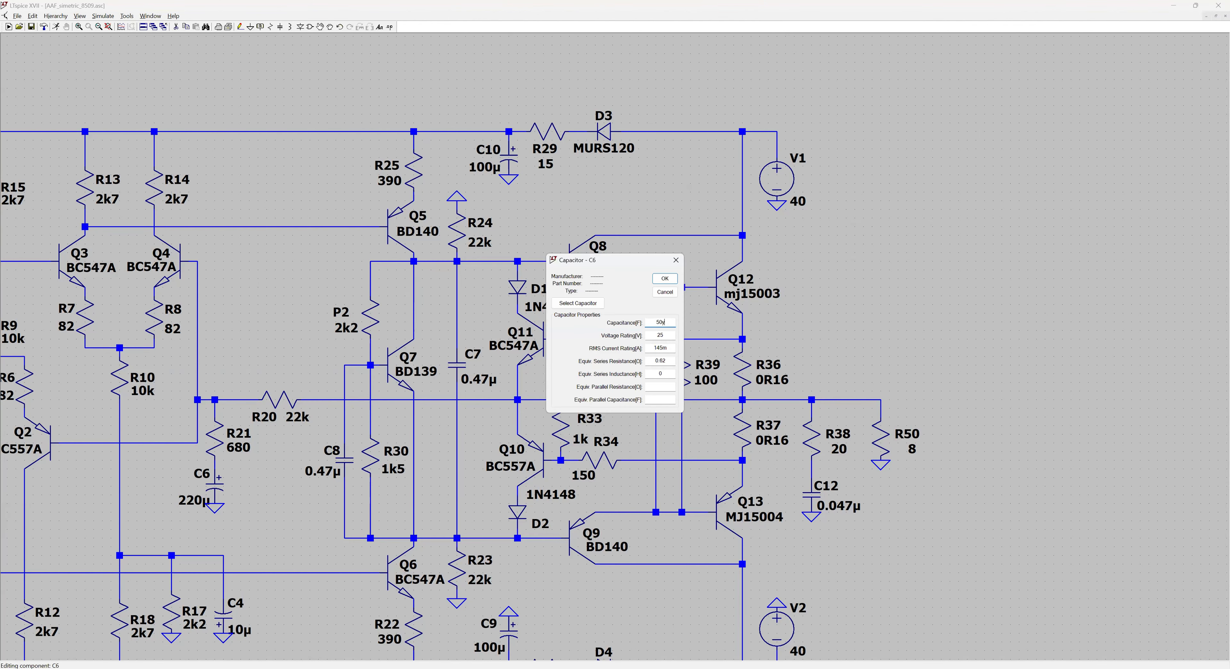
{"action": "left_click", "coordinate": [577, 304]}
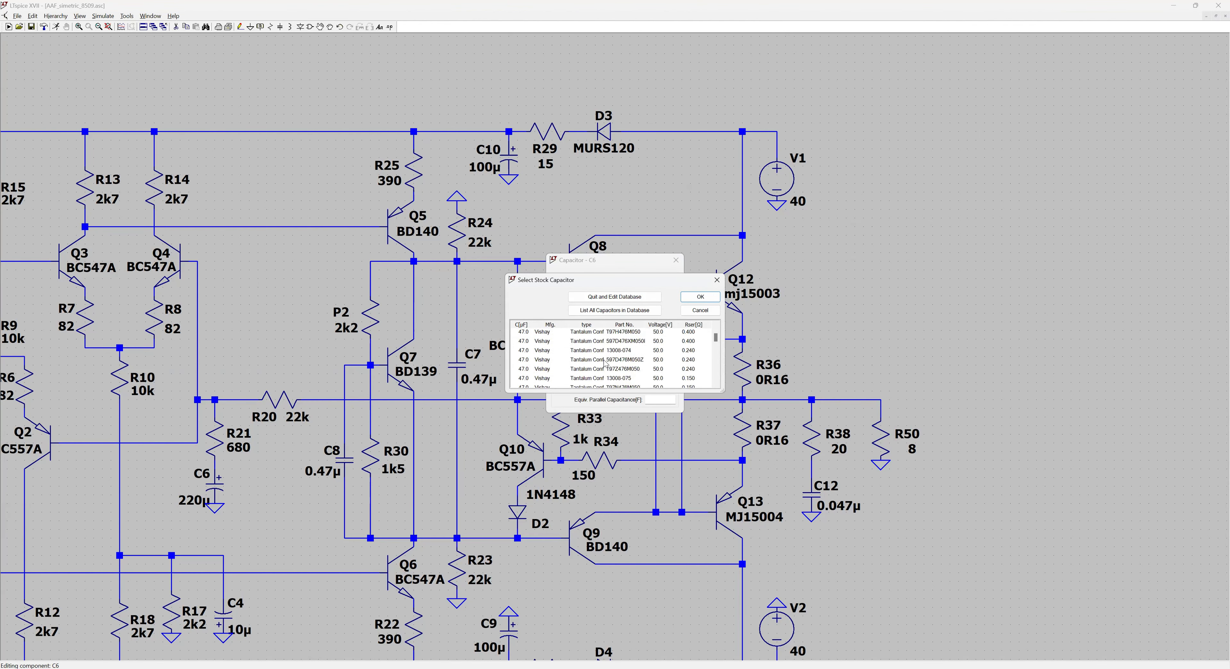
{"action": "scroll", "coordinate": [606, 364], "scroll_direction": "down", "scroll_amount": 3}
{"action": "left_click", "coordinate": [700, 310]}
{"action": "left_click_drag", "start_coordinate": [670, 322], "coordinate": [639, 345]}
{"action": "type", "text": "100u"}
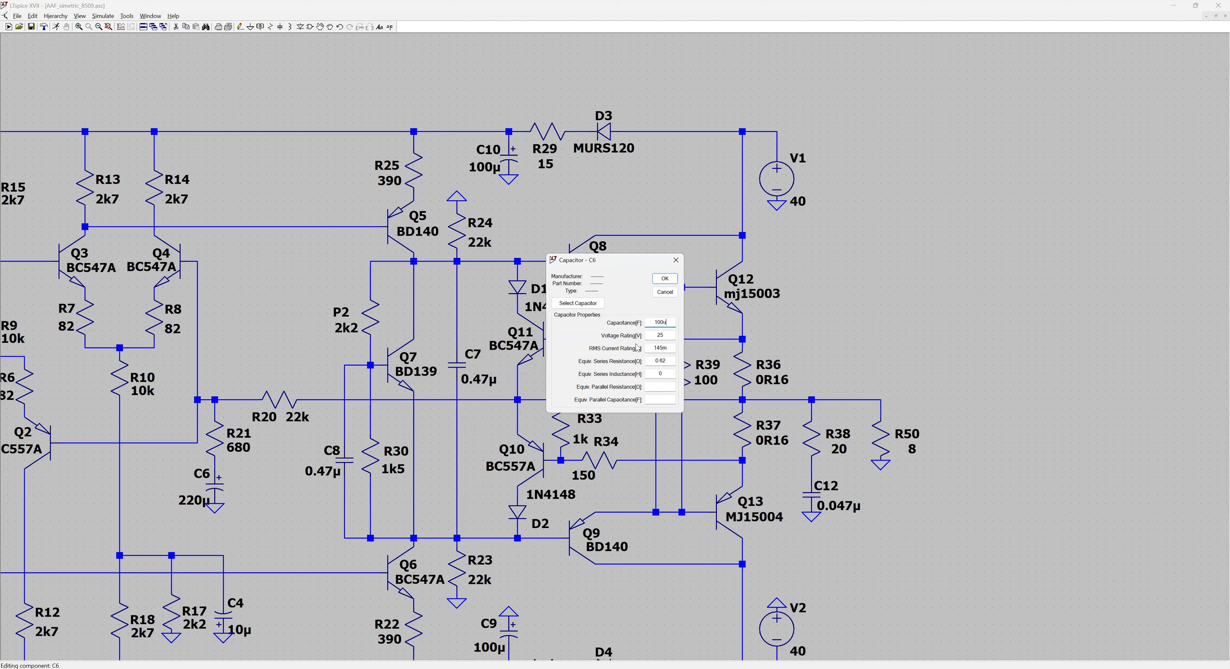
{"action": "left_click", "coordinate": [665, 278]}
- Lower the ground symbol under C6, stretching the wire to leave room for another capacitor
{"action": "left_click", "coordinate": [330, 27]}
{"action": "left_click_drag", "start_coordinate": [203, 495], "coordinate": [235, 524]}
{"action": "left_click", "coordinate": [234, 559]}
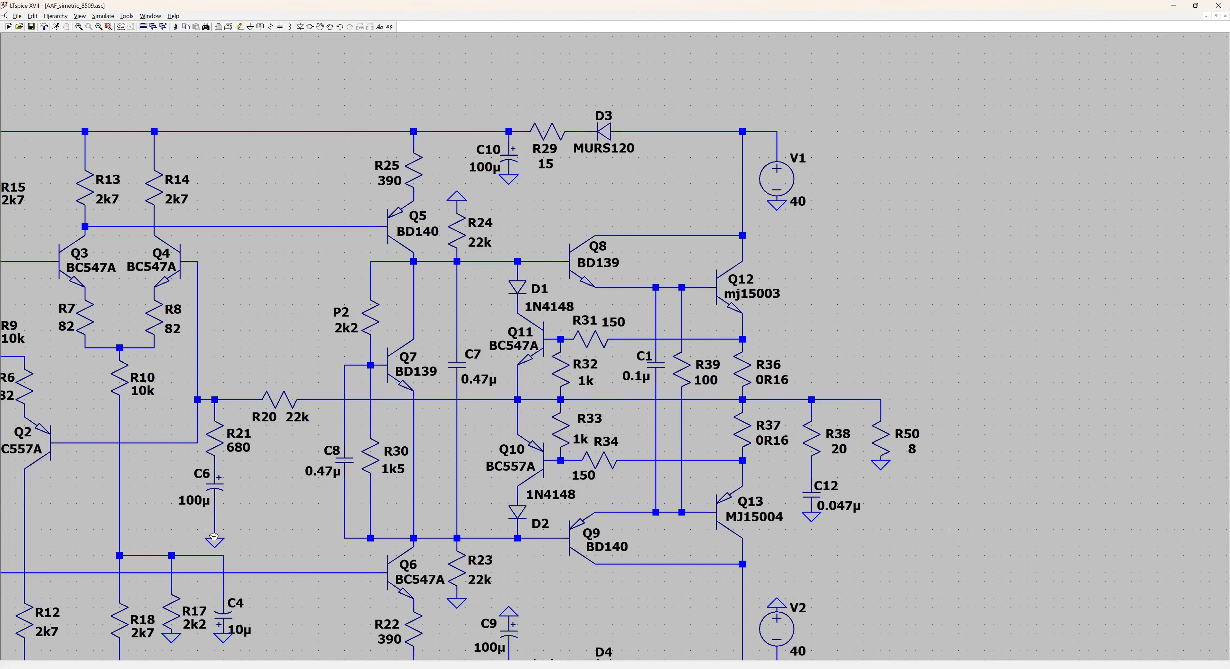
- Move R20's name and value labels above the resistor and shift R20 to the right
{"action": "left_click_drag", "start_coordinate": [198, 417], "coordinate": [264, 433]}
{"action": "left_click", "coordinate": [264, 386]}
{"action": "left_click", "coordinate": [297, 419]}
{"action": "left_click", "coordinate": [295, 382]}
{"action": "left_click", "coordinate": [272, 400]}
{"action": "left_click", "coordinate": [306, 400]}
- Move R21, C6 and their ground together to the right, keeping them connected to the line before R20
{"action": "left_click", "coordinate": [214, 424]}
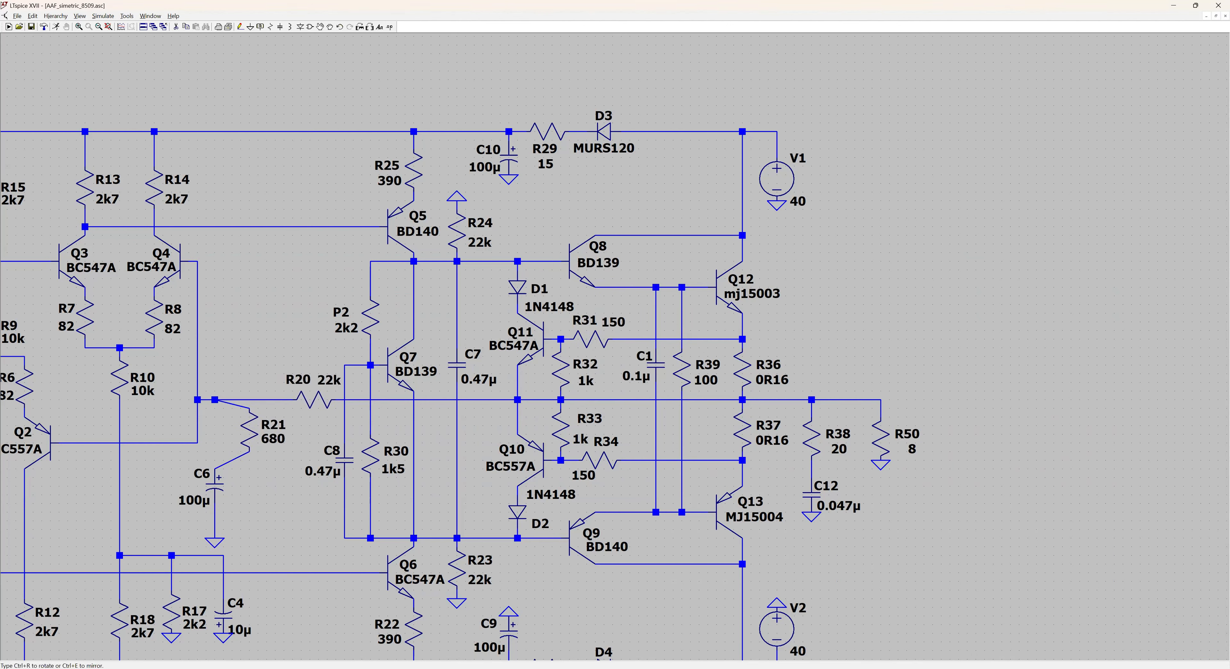
{"action": "key", "text": "Escape"}
{"action": "left_click", "coordinate": [330, 27]}
{"action": "left_click_drag", "start_coordinate": [202, 381], "coordinate": [244, 550]}
{"action": "left_click", "coordinate": [304, 550]}
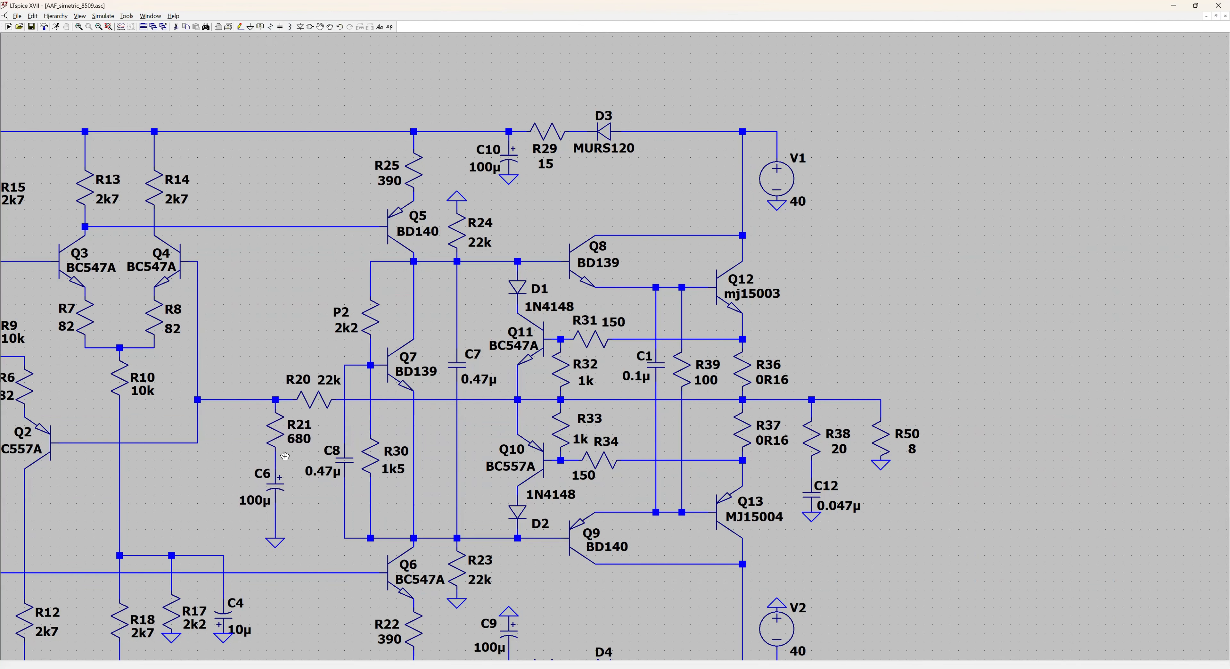
- Raise C6 closer to R21 and delete the wire between C6 and its ground
{"action": "left_click_drag", "start_coordinate": [285, 457], "coordinate": [264, 497]}
{"action": "left_click", "coordinate": [264, 489]}
{"action": "left_click", "coordinate": [176, 27]}
{"action": "left_click", "coordinate": [276, 519]}
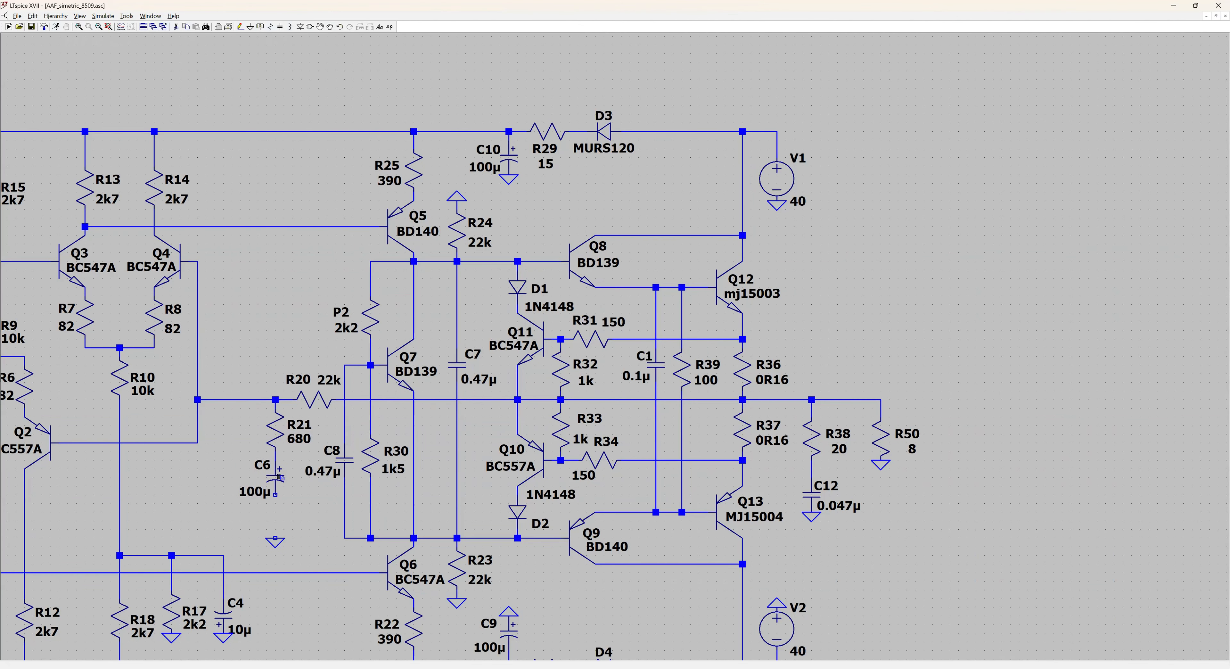
- Place a copy of C6 rotated 180 degrees above the ground and wire it in series with C6
{"action": "left_click", "coordinate": [185, 27]}
{"action": "left_click", "coordinate": [276, 478]}
{"action": "key", "text": "ctrl+r"}
{"action": "key", "text": "ctrl+r"}
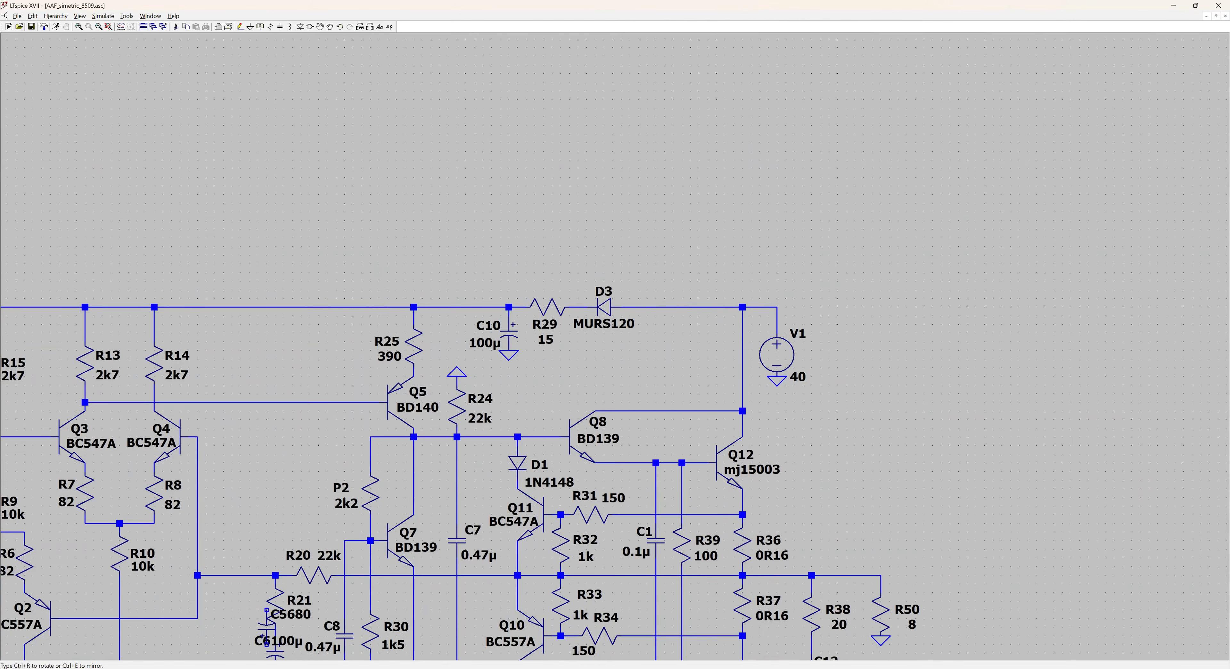
{"action": "left_click", "coordinate": [275, 556]}
{"action": "left_click", "coordinate": [241, 27]}
{"action": "left_click", "coordinate": [276, 530]}
{"action": "left_click", "coordinate": [276, 539]}
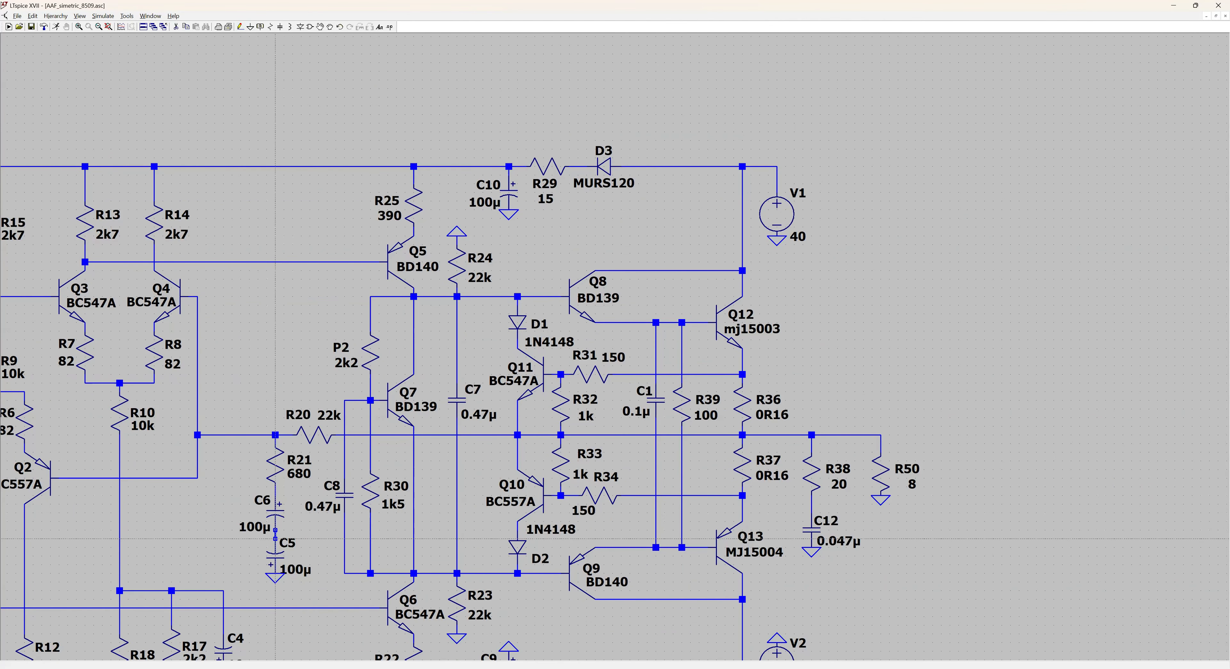
{"action": "key", "text": "Escape"}
- Delete diodes D1 and D2 and their leftover wire stubs on the Q8 and Q9 base lines
{"action": "left_click", "coordinate": [517, 324]}
{"action": "left_click", "coordinate": [517, 547]}
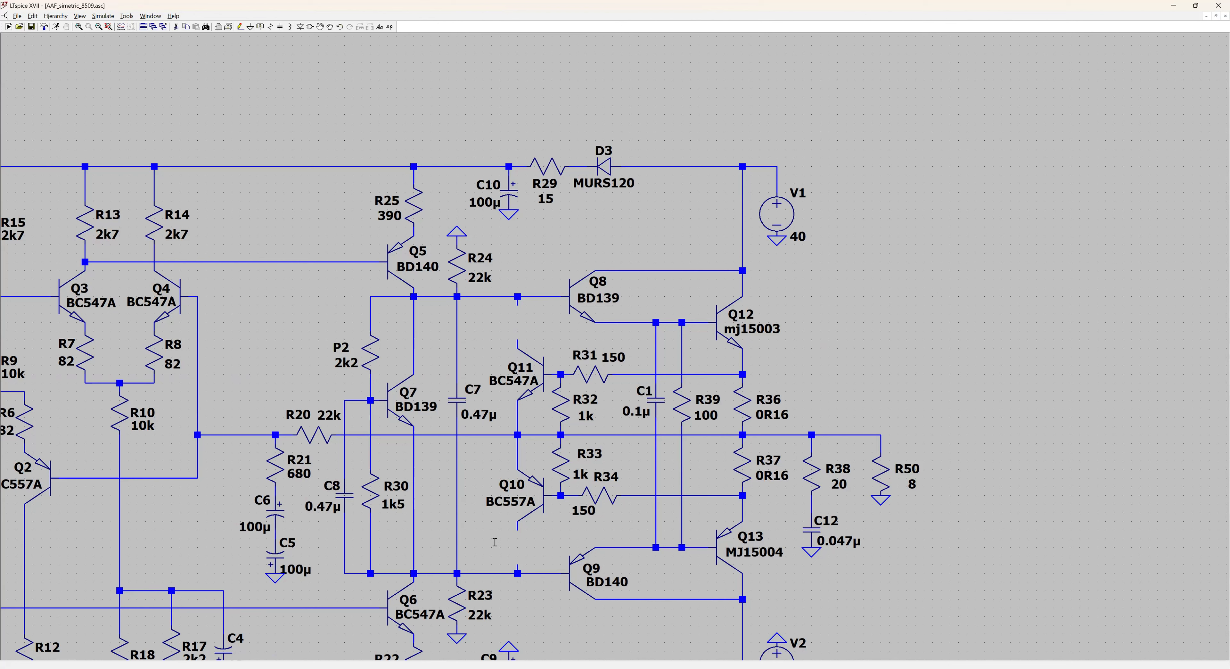
{"action": "left_click", "coordinate": [518, 304]}
{"action": "left_click", "coordinate": [518, 568]}
- Move R24 and its ground right along the Q8 base line, close to Q8, and straighten its connecting wire
{"action": "scroll", "coordinate": [497, 331], "scroll_direction": "up", "scroll_amount": 2}
{"action": "left_click", "coordinate": [330, 27]}
{"action": "left_click", "coordinate": [444, 239]}
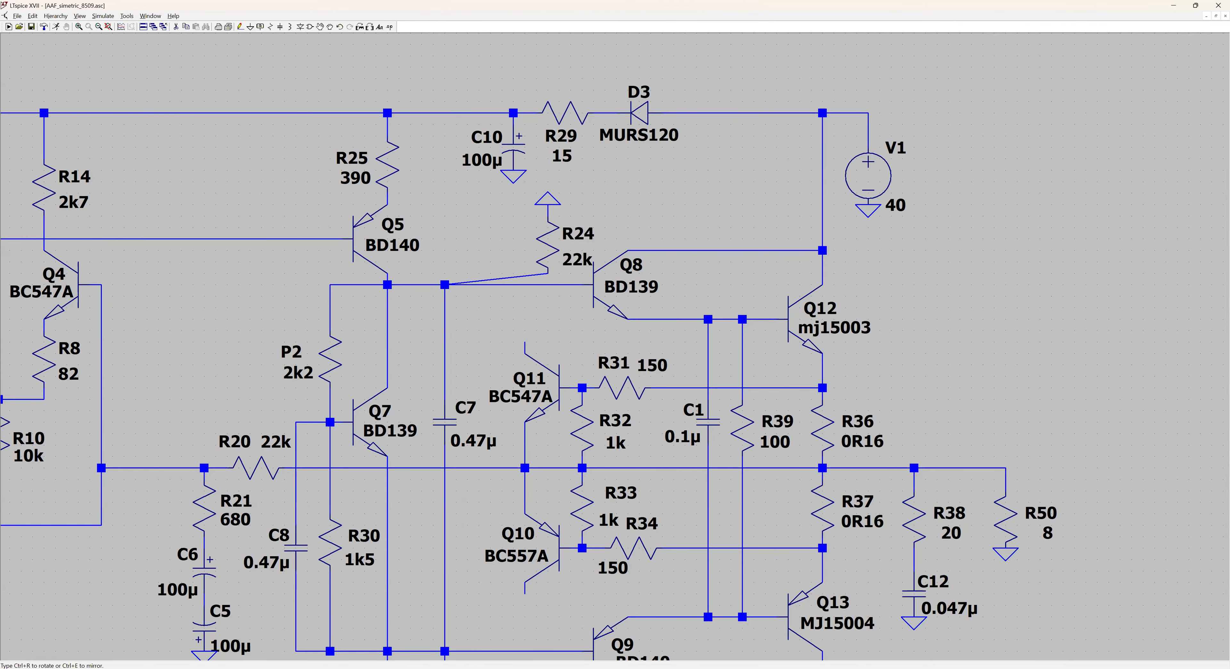
{"action": "left_click", "coordinate": [548, 245]}
{"action": "left_click", "coordinate": [495, 279]}
{"action": "left_click", "coordinate": [548, 285]}
{"action": "key", "text": "Escape"}
- Move R23 and its ground right along the Q9 base line, directly below R24, keeping it connected
{"action": "left_click_drag", "start_coordinate": [483, 349], "coordinate": [494, 219]}
{"action": "left_click", "coordinate": [330, 27]}
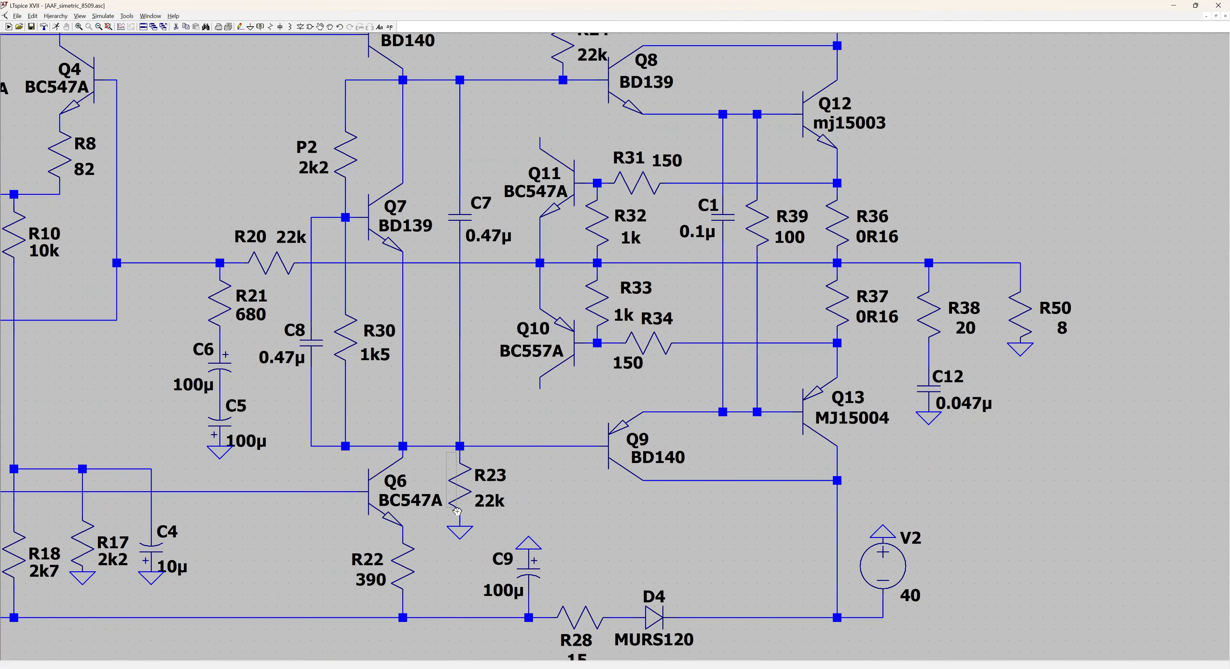
{"action": "left_click_drag", "start_coordinate": [441, 454], "coordinate": [523, 544]}
{"action": "left_click", "coordinate": [563, 492]}
{"action": "left_click", "coordinate": [511, 451]}
{"action": "left_click", "coordinate": [564, 446]}
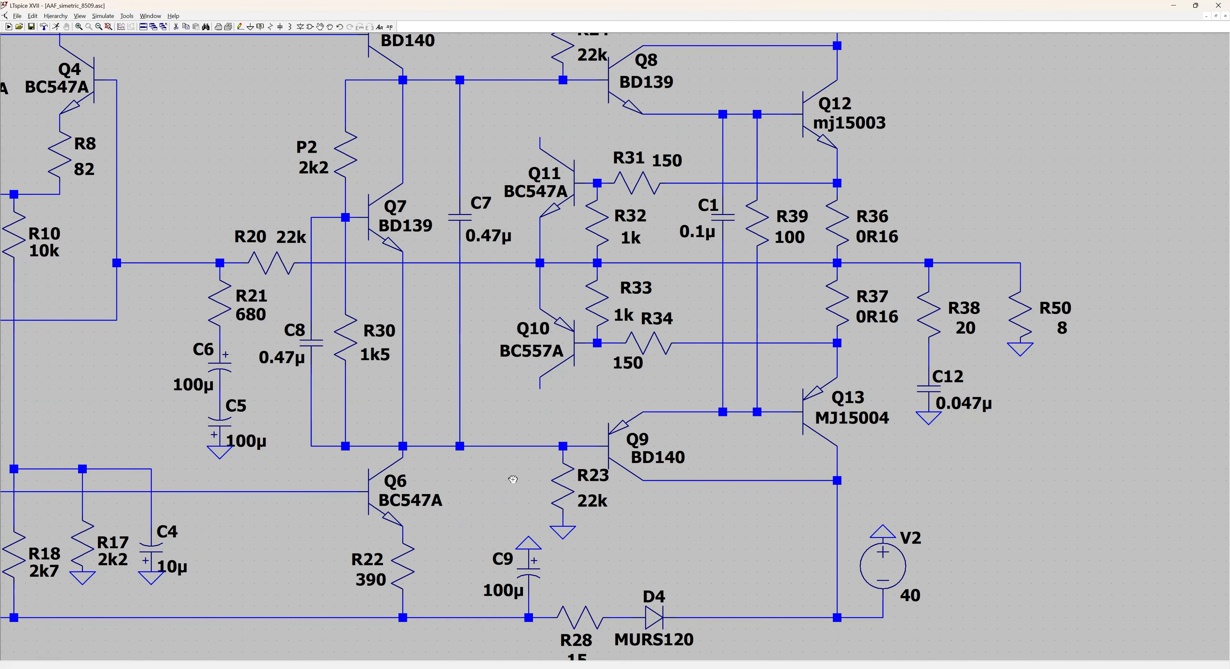
- Move C10 with its ground, R29 and D3 right along the positive supply rail, close to V1
{"action": "scroll", "coordinate": [513, 479], "scroll_direction": "down", "scroll_amount": 5}
{"action": "scroll", "coordinate": [532, 239], "scroll_direction": "up", "scroll_amount": 5}
{"action": "left_click_drag", "start_coordinate": [431, 154], "coordinate": [638, 299]}
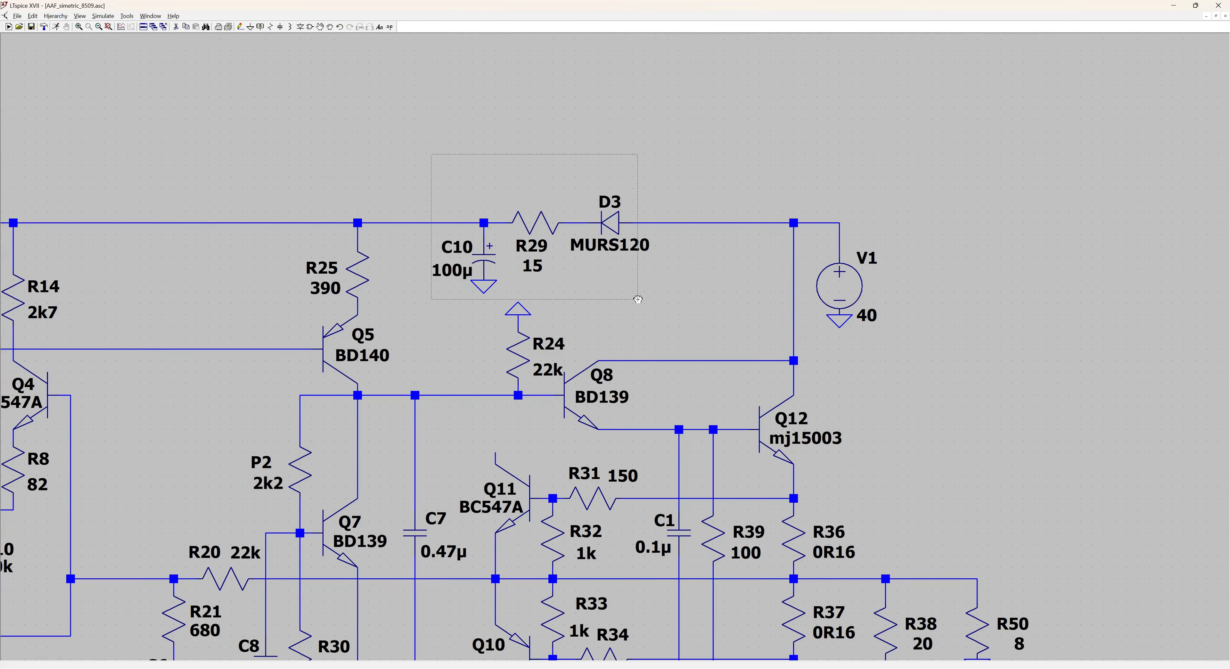
{"action": "left_click", "coordinate": [776, 300]}
{"action": "key", "text": "Escape"}
- Move C9 with its ground, R28 and D4 right along the negative supply rail, close to V2
{"action": "scroll", "coordinate": [697, 305], "scroll_direction": "down", "scroll_amount": 5}
{"action": "scroll", "coordinate": [553, 474], "scroll_direction": "up", "scroll_amount": 5}
{"action": "scroll", "coordinate": [554, 474], "scroll_direction": "down", "scroll_amount": 2}
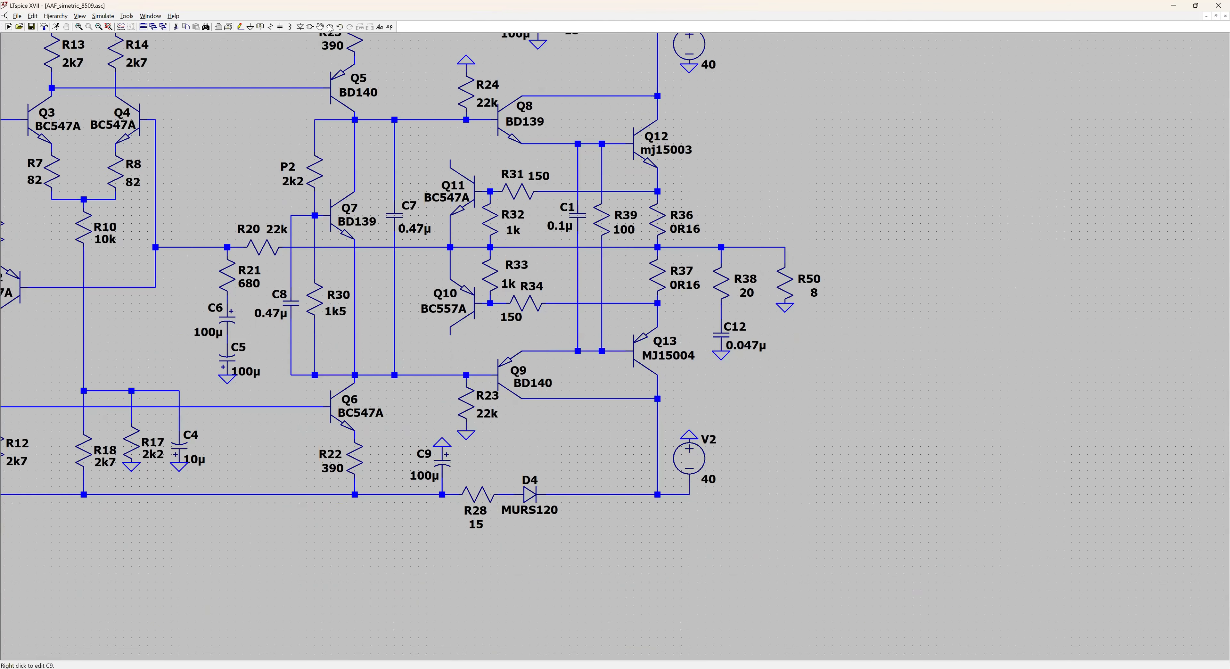
{"action": "left_click", "coordinate": [330, 28]}
{"action": "left_click_drag", "start_coordinate": [411, 425], "coordinate": [569, 533]}
{"action": "left_click", "coordinate": [664, 532]}
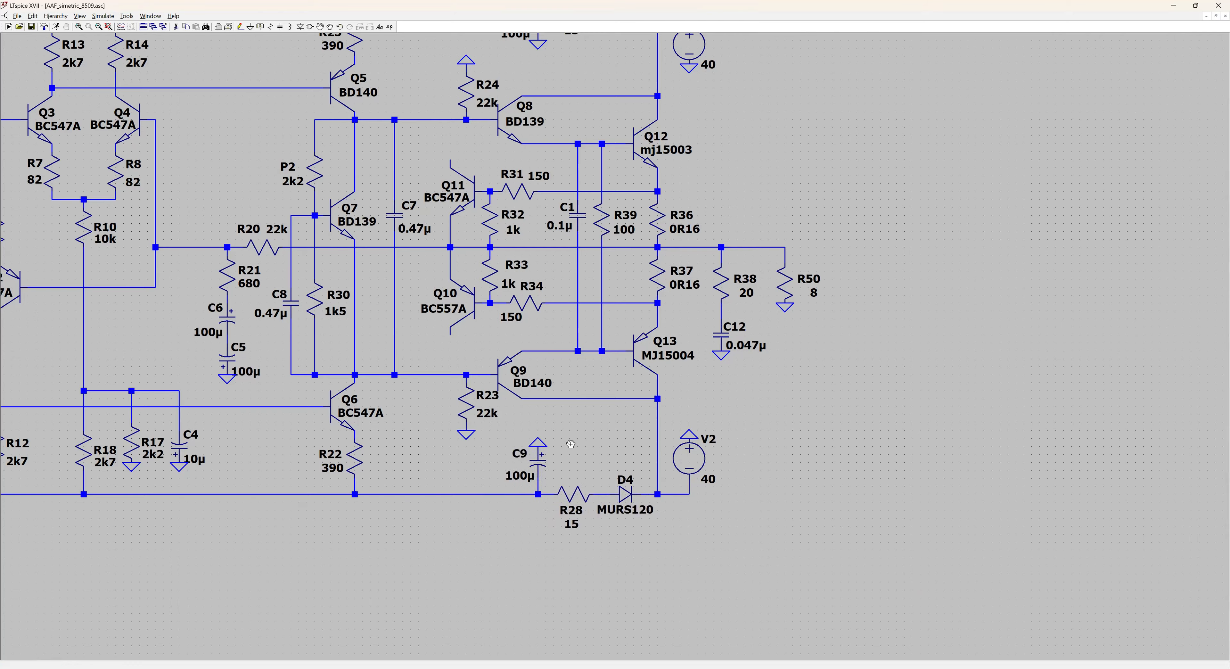
- Delete the wires connecting Q10, Q11 and R31 to R34 to each other, the output line and the Q12 and Q13 emitters
{"action": "scroll", "coordinate": [571, 444], "scroll_direction": "down", "scroll_amount": 2}
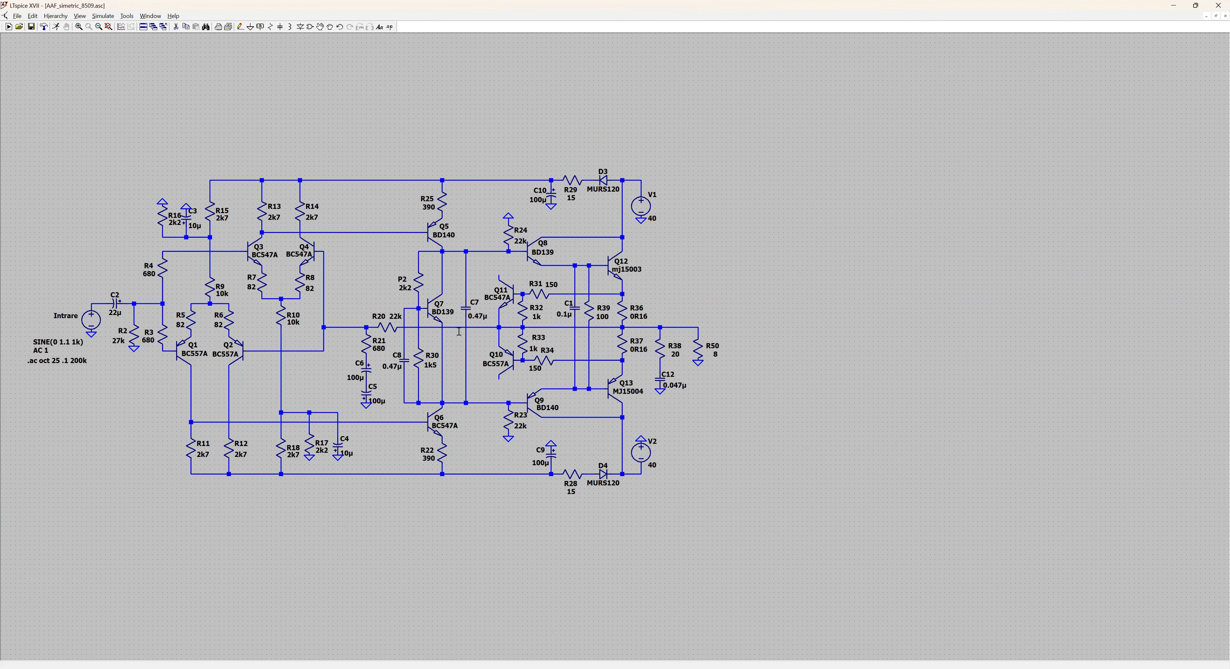
{"action": "scroll", "coordinate": [463, 333], "scroll_direction": "up", "scroll_amount": 2}
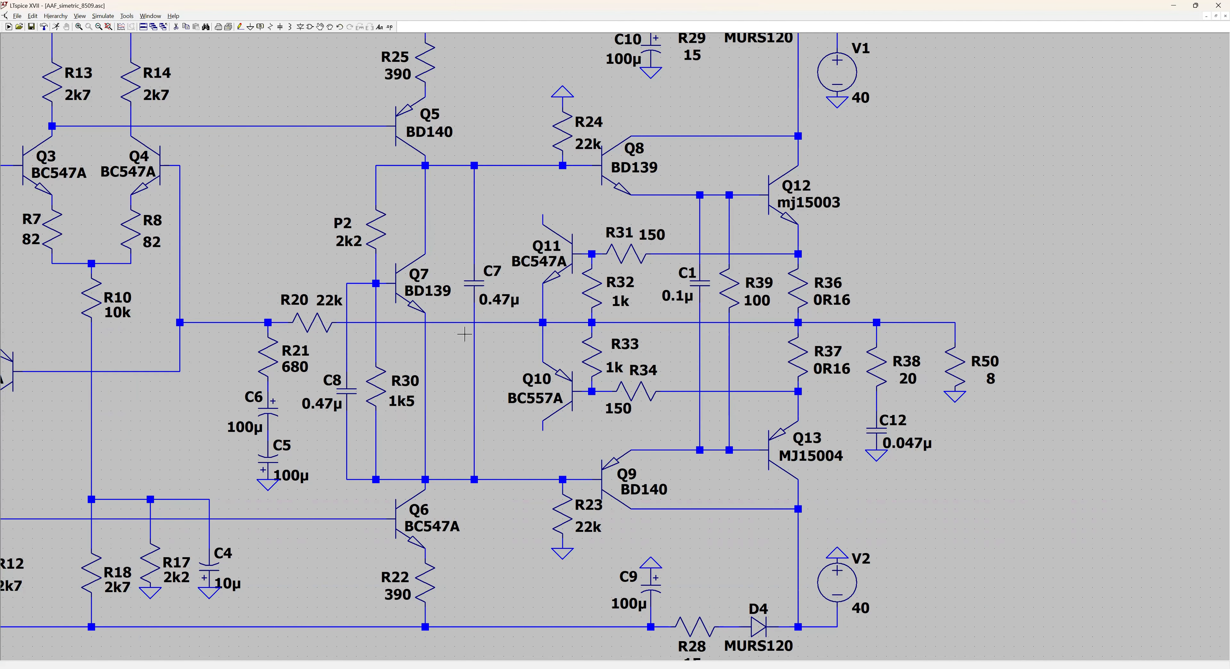
{"action": "key", "text": "alt+Tab"}
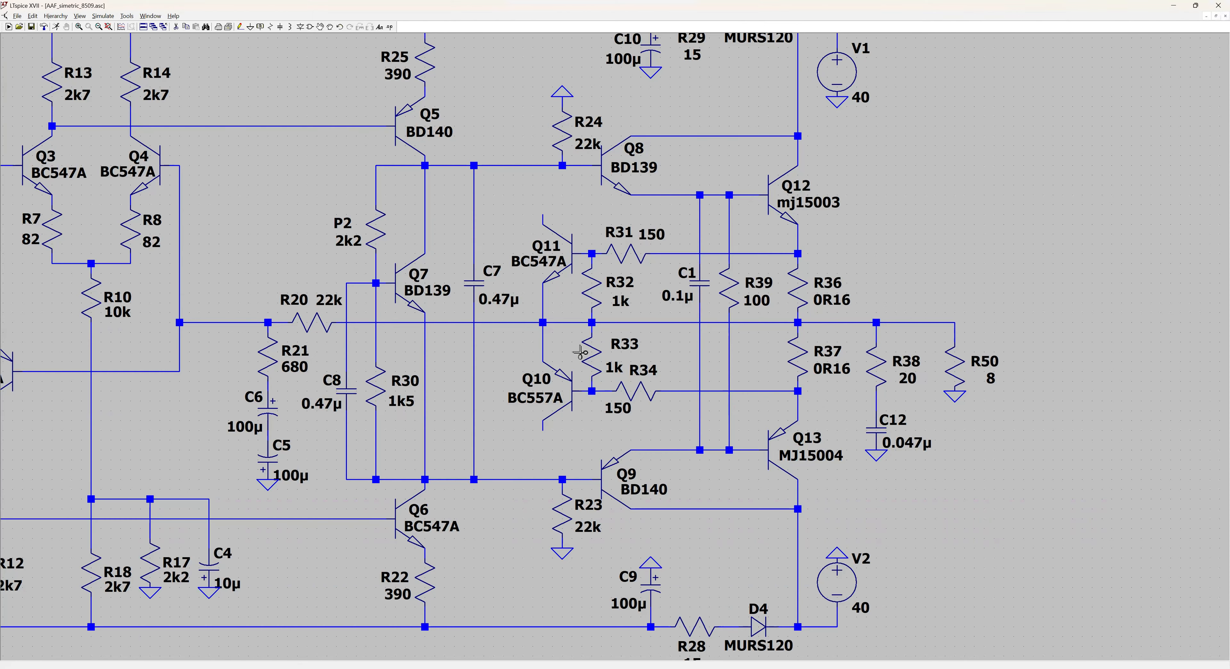
{"action": "left_click", "coordinate": [588, 255]}
{"action": "left_click", "coordinate": [669, 254]}
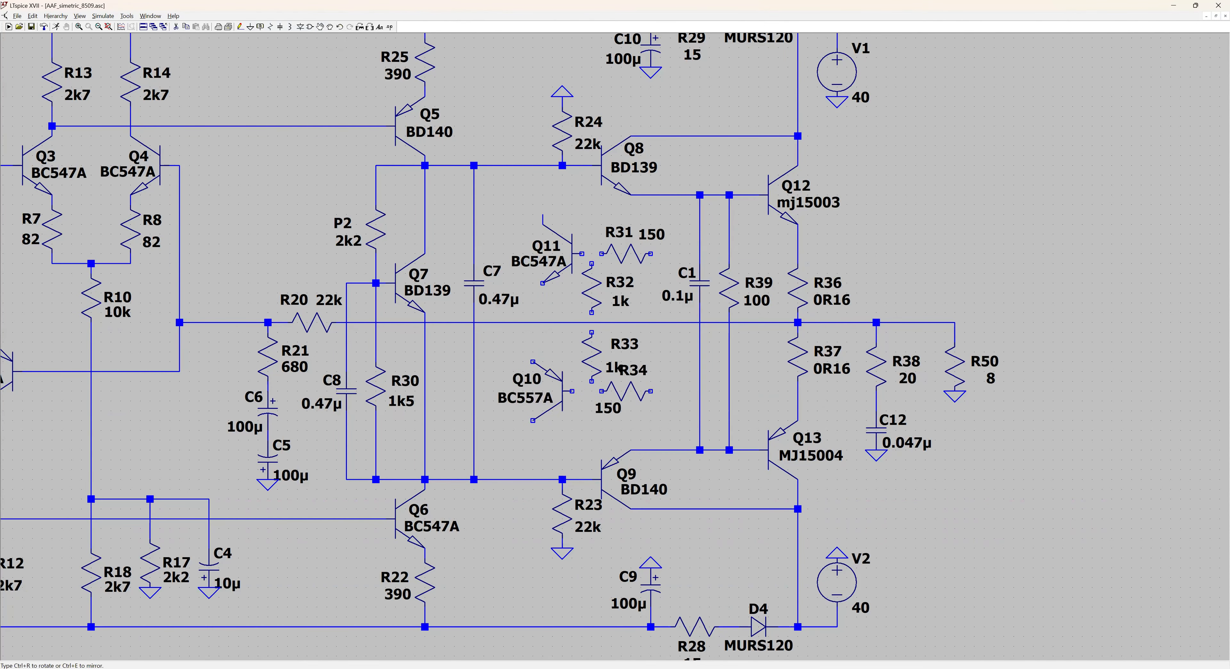
- Park Q10, R33 and R34 below the schematic and Q11, R31 and R32 above it
{"action": "left_click_drag", "start_coordinate": [618, 416], "coordinate": [640, 419]}
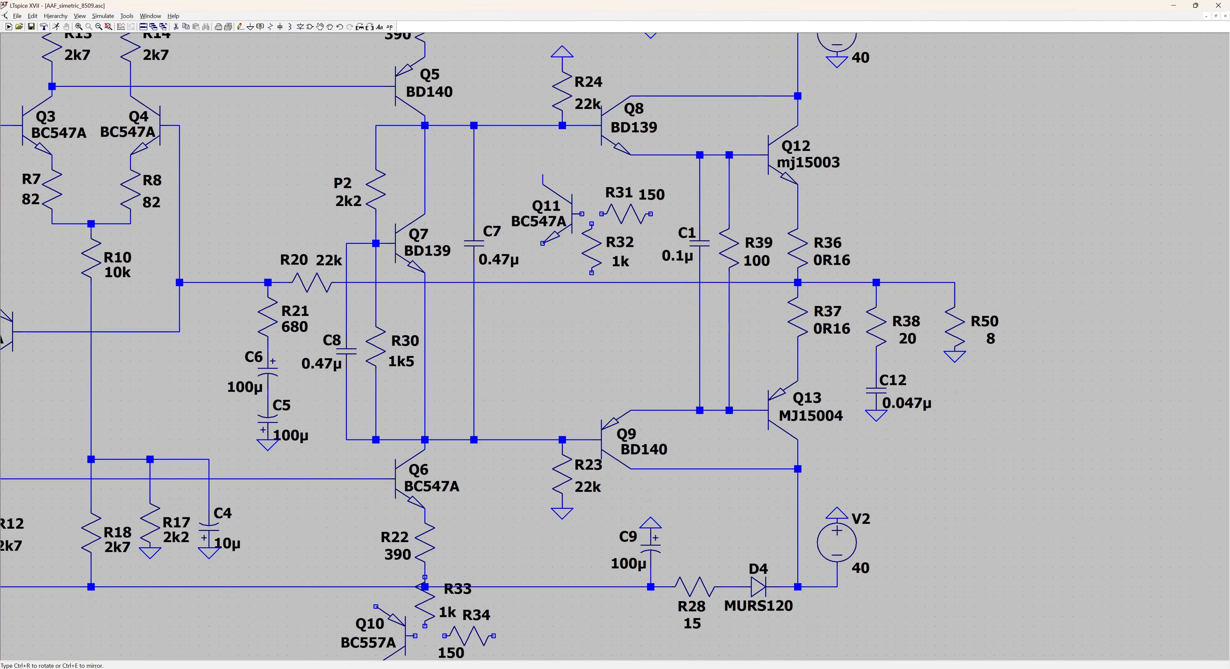
{"action": "left_click", "coordinate": [497, 552]}
{"action": "scroll", "coordinate": [480, 487], "scroll_direction": "down", "scroll_amount": 1}
{"action": "scroll", "coordinate": [497, 447], "scroll_direction": "down", "scroll_amount": 1}
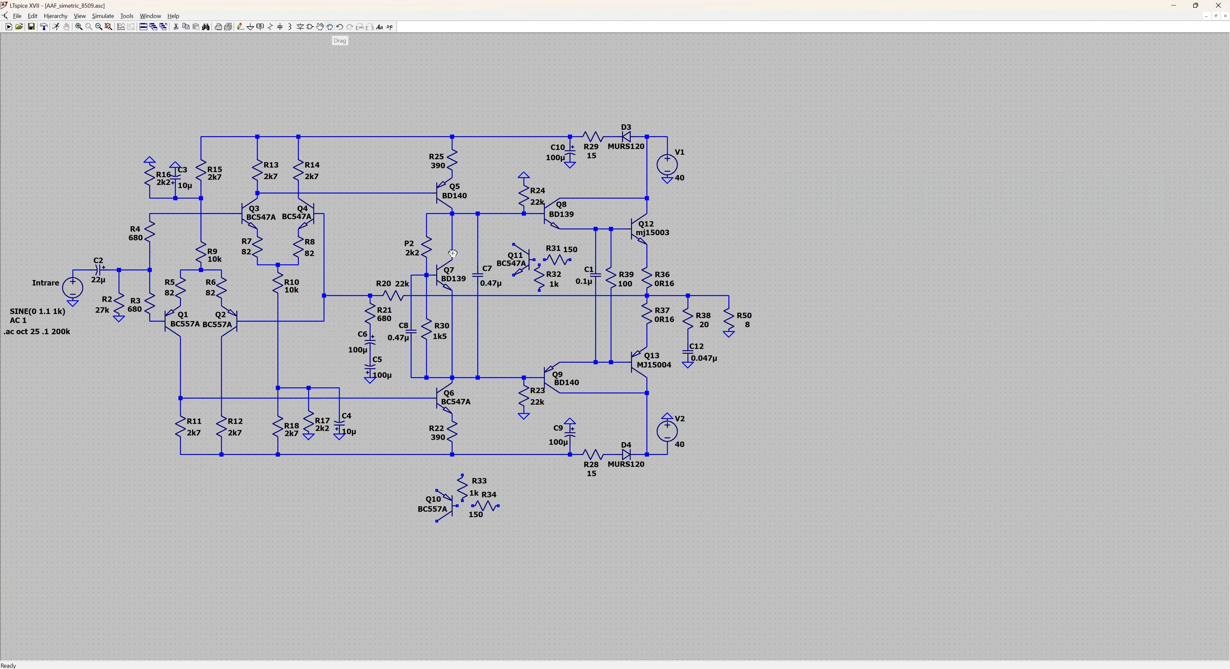
{"action": "left_click", "coordinate": [504, 106]}
- Move C7 right into line with R24 and R23, and shift the whole Q5, Q7, Q6 column with P2, R30 and C8 right towards it
{"action": "scroll", "coordinate": [500, 252], "scroll_direction": "up", "scroll_amount": 2}
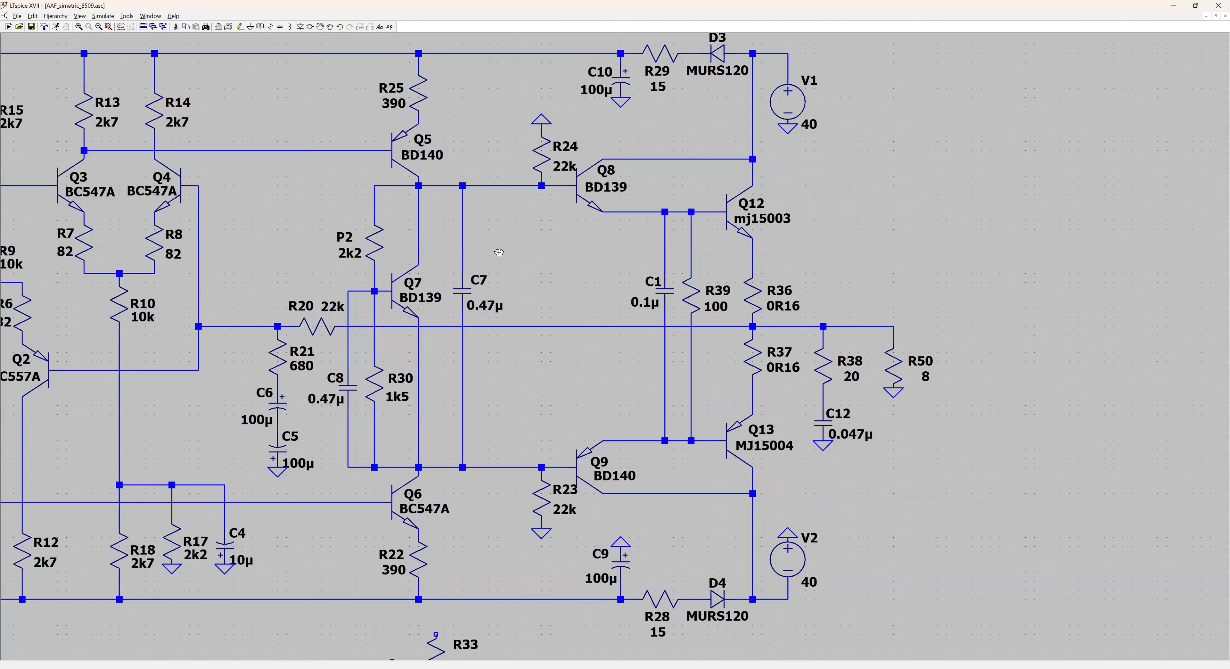
{"action": "left_click", "coordinate": [329, 28]}
{"action": "left_click_drag", "start_coordinate": [445, 167], "coordinate": [490, 484]}
{"action": "left_click", "coordinate": [540, 320]}
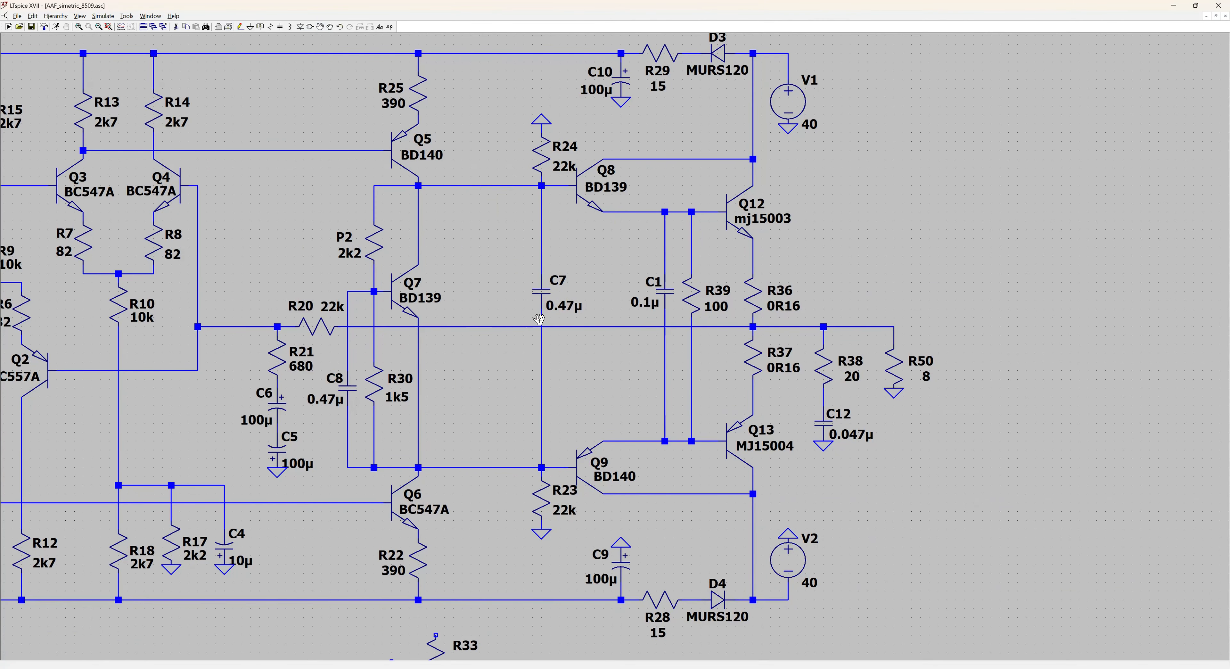
{"action": "left_click_drag", "start_coordinate": [332, 39], "coordinate": [461, 602]}
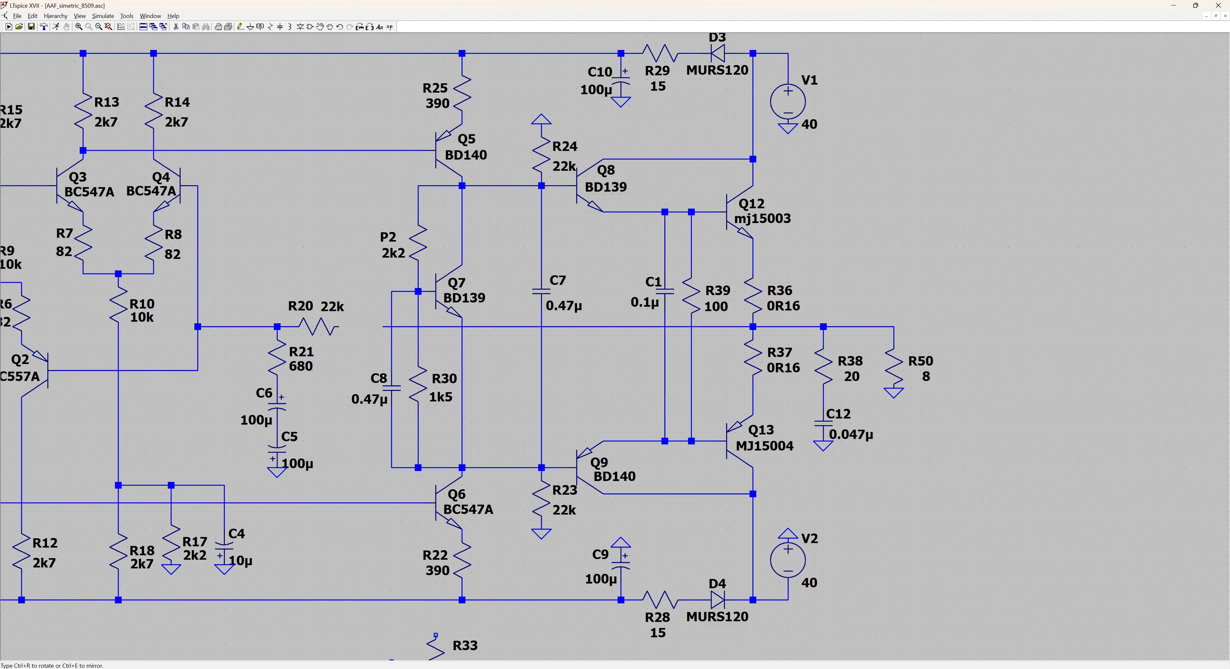
{"action": "left_click", "coordinate": [485, 330]}
- Lower P2 slightly and raise R30 and C8 so they sit closer to Q7's base
{"action": "left_click", "coordinate": [459, 242]}
{"action": "left_click", "coordinate": [460, 261]}
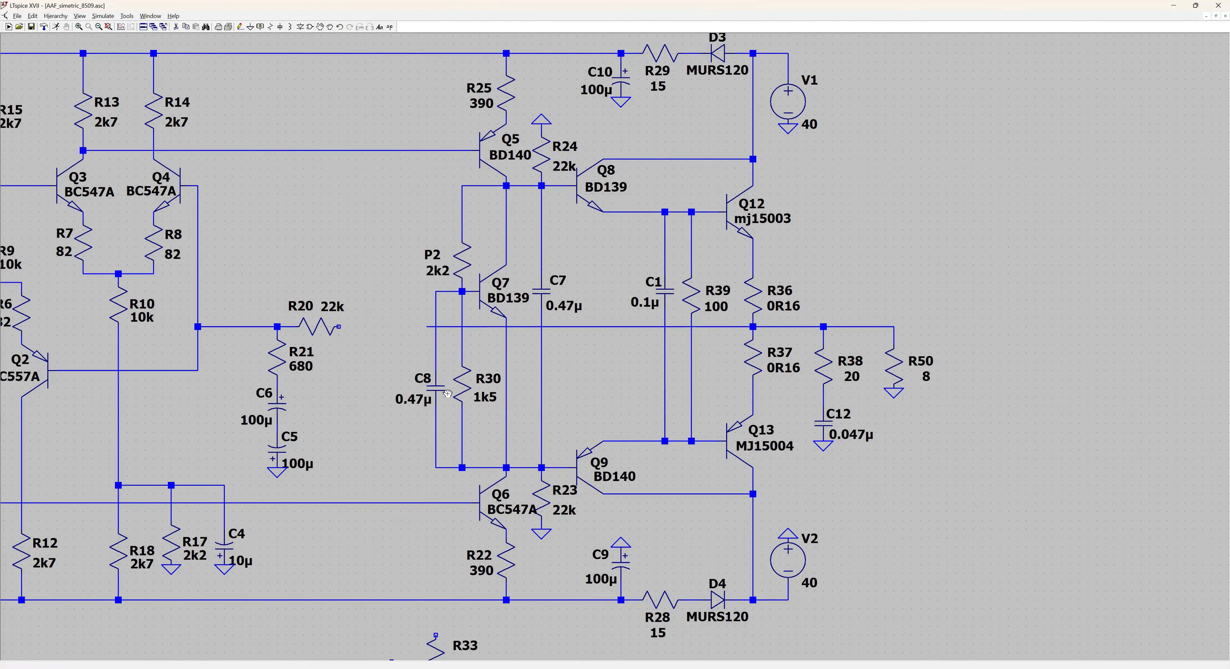
{"action": "left_click", "coordinate": [461, 388]}
{"action": "left_click", "coordinate": [461, 362]}
{"action": "left_click", "coordinate": [435, 388]}
{"action": "left_click", "coordinate": [436, 353]}
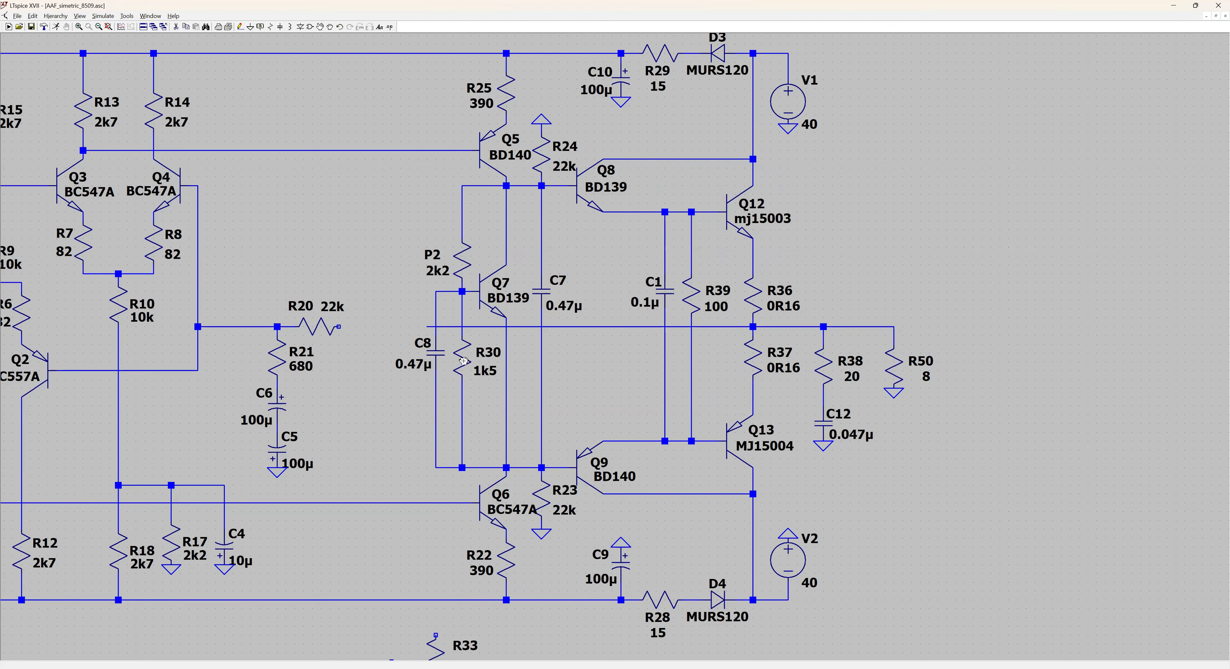
- Set P2's value to 10k
{"action": "right_click", "coordinate": [463, 260]}
{"action": "type", "text": "10k"}
{"action": "key", "text": "Return"}
- Bring Q11, R31 and R32 down from above the schematic into the gap between Q4 and P2, above R20
{"action": "scroll", "coordinate": [598, 369], "scroll_direction": "down", "scroll_amount": 2}
{"action": "key", "text": "F7"}
{"action": "left_click_drag", "start_coordinate": [533, 109], "coordinate": [437, 127]}
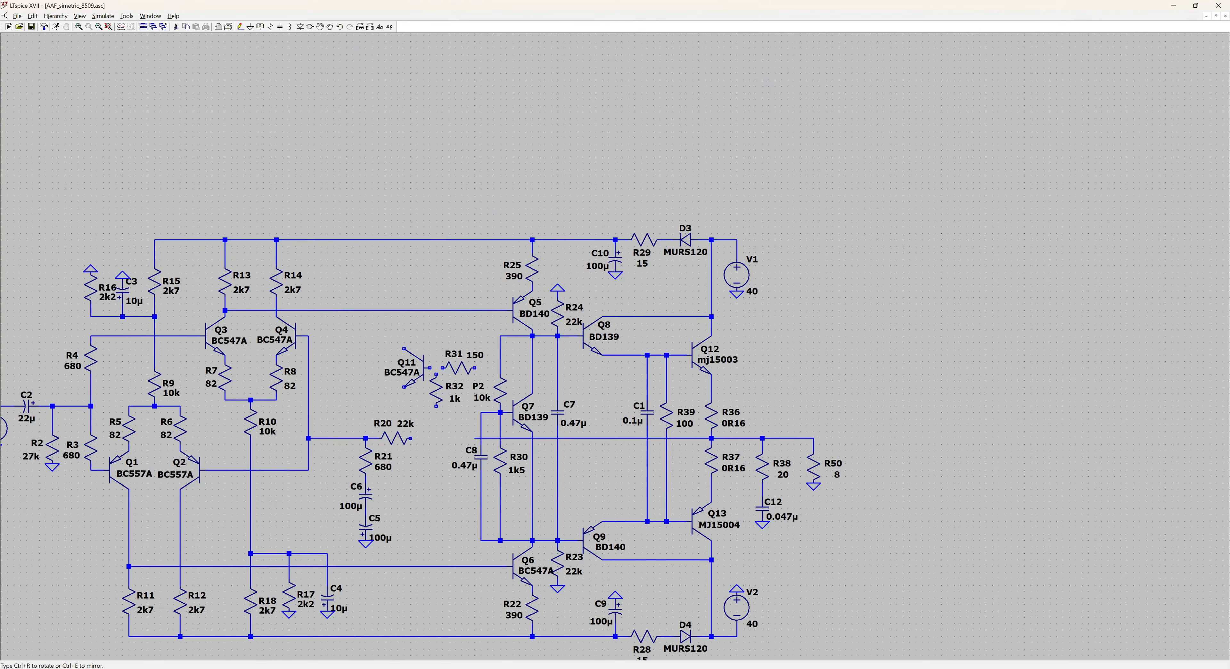
{"action": "left_click", "coordinate": [491, 401]}
- Move R31 right towards P2 and reposition its name and value above it
{"action": "scroll", "coordinate": [497, 402], "scroll_direction": "up", "scroll_amount": 3}
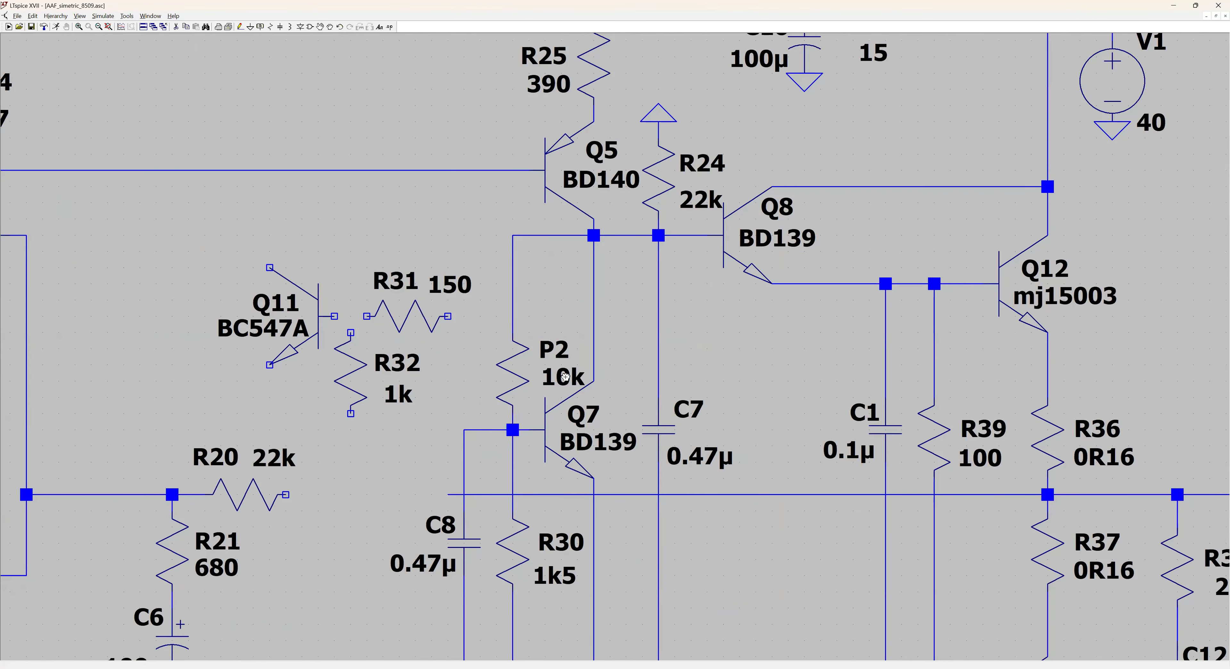
{"action": "left_click", "coordinate": [400, 318]}
{"action": "left_click", "coordinate": [448, 319]}
{"action": "left_click", "coordinate": [443, 282]}
{"action": "left_click", "coordinate": [429, 289]}
{"action": "left_click", "coordinate": [498, 285]}
{"action": "left_click", "coordinate": [487, 289]}
- Move R32 right under R31's Q11 side, reposition its name and value, and shift Q11 right next to them
{"action": "left_click", "coordinate": [352, 368]}
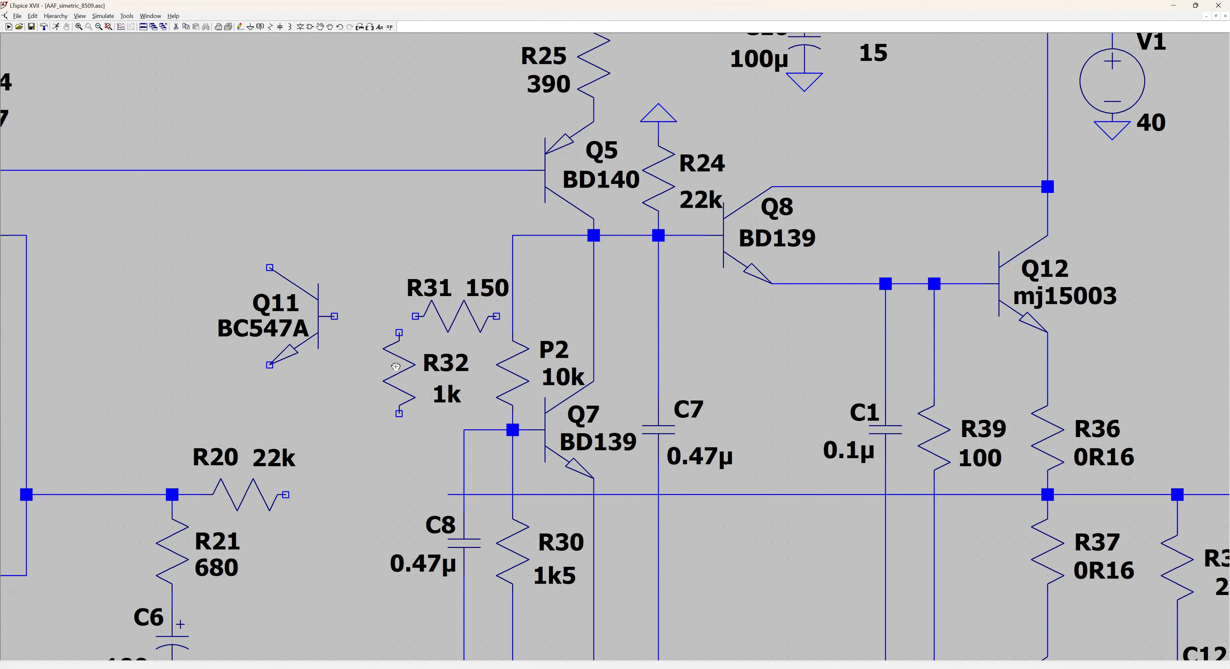
{"action": "left_click", "coordinate": [395, 365]}
{"action": "left_click", "coordinate": [446, 363]}
{"action": "left_click", "coordinate": [444, 352]}
{"action": "left_click", "coordinate": [449, 395]}
{"action": "left_click", "coordinate": [441, 391]}
{"action": "left_click", "coordinate": [315, 316]}
{"action": "left_click", "coordinate": [364, 316]}
- Wire Q11's base through R31 to Q12's emitter, and connect R32's lower end to the output line
{"action": "key", "text": "F3"}
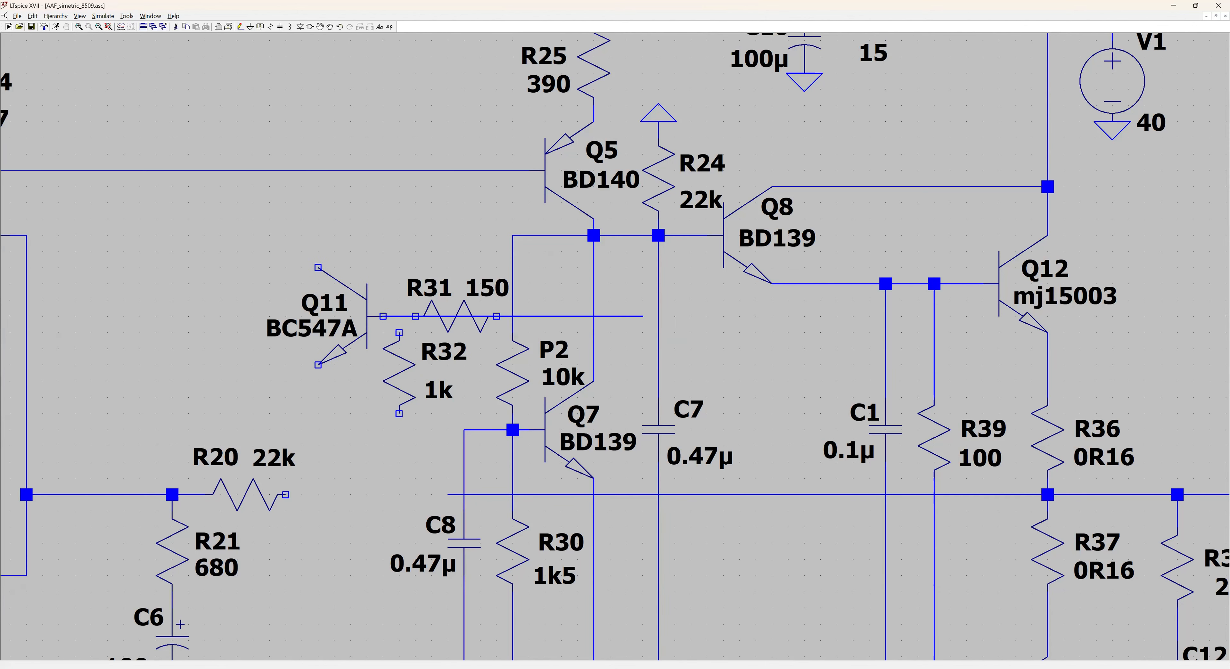
{"action": "left_click", "coordinate": [805, 365]}
{"action": "left_click", "coordinate": [1048, 365]}
{"action": "left_click", "coordinate": [400, 414]}
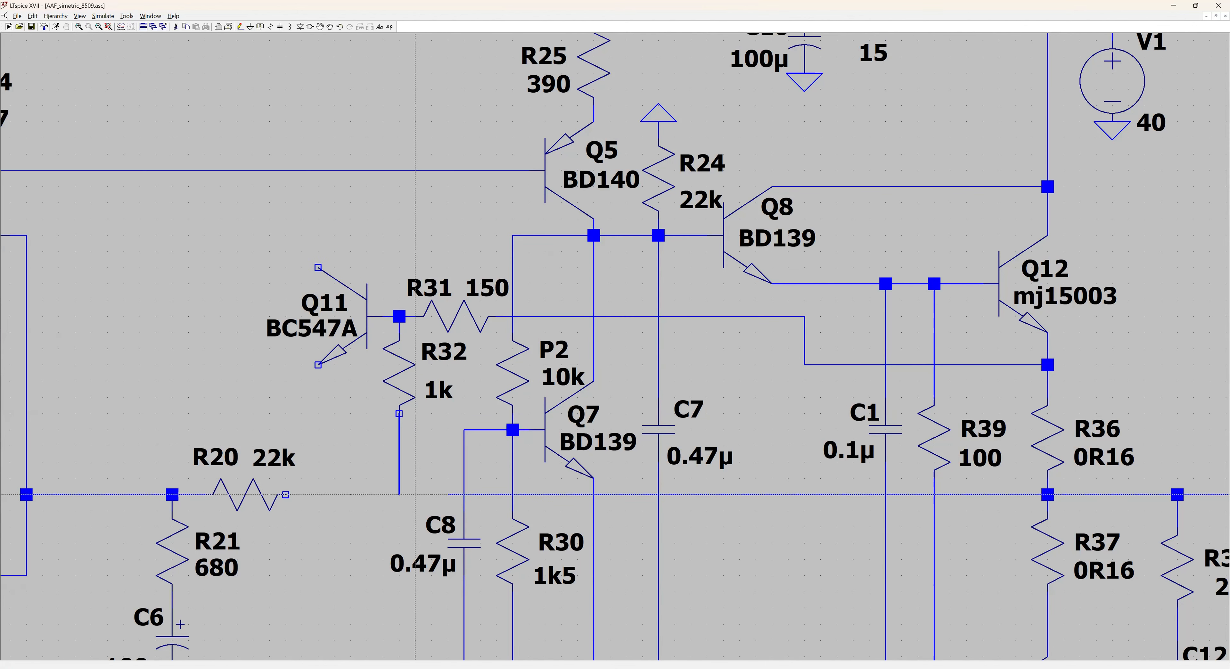
{"action": "left_click", "coordinate": [448, 494]}
{"action": "key", "text": "Escape"}
- Move C8's name to the right of its symbol and reposition its 0.47µ value on the left side
{"action": "left_click_drag", "start_coordinate": [377, 421], "coordinate": [444, 211]}
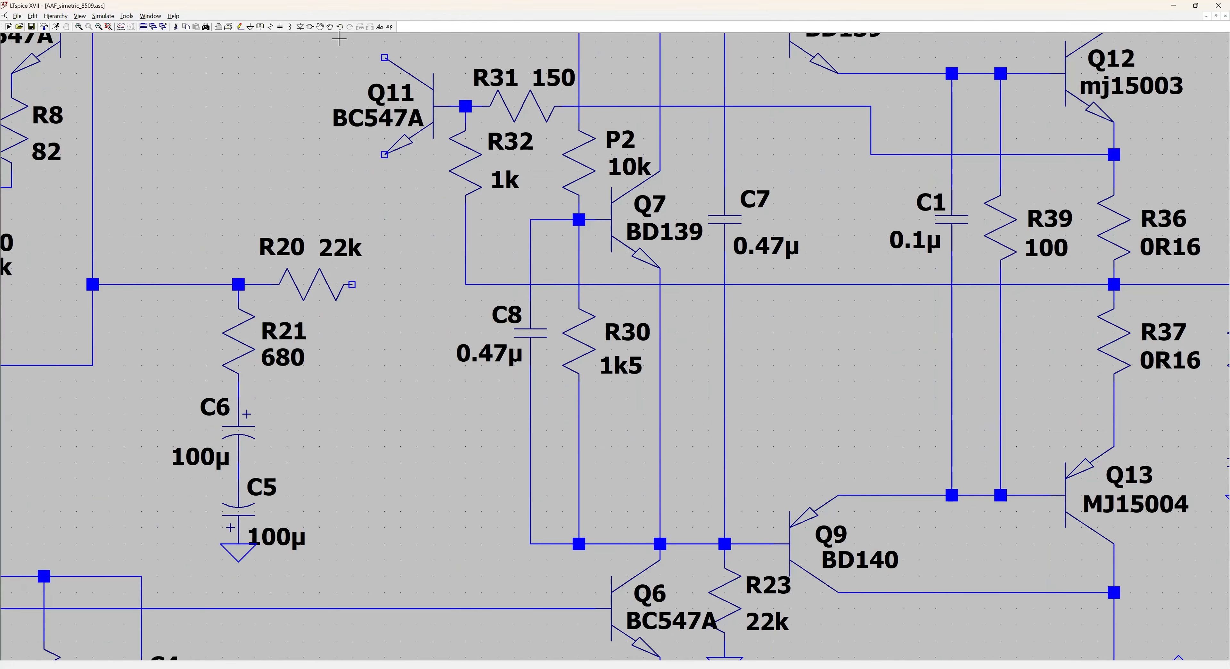
{"action": "left_click", "coordinate": [321, 27]}
{"action": "left_click", "coordinate": [507, 315]}
{"action": "left_click", "coordinate": [549, 312]}
{"action": "left_click", "coordinate": [489, 354]}
{"action": "scroll", "coordinate": [481, 340], "scroll_direction": "up", "scroll_amount": 4}
{"action": "scroll", "coordinate": [465, 335], "scroll_direction": "down", "scroll_amount": 5}
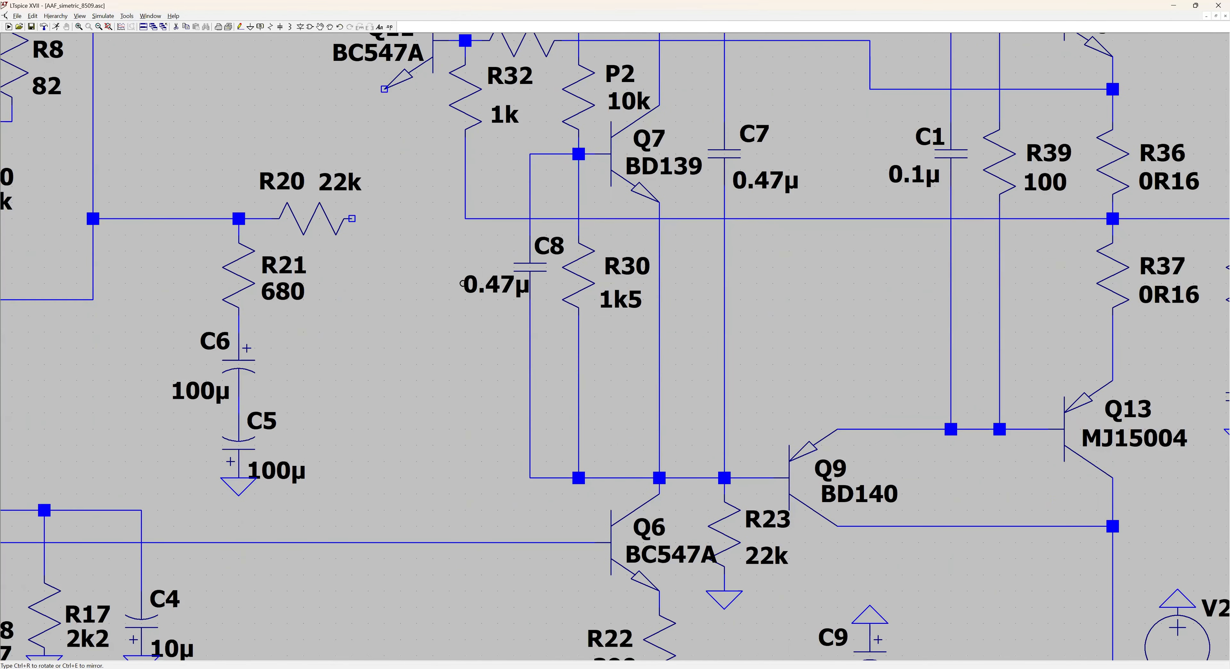
{"action": "left_click", "coordinate": [462, 283]}
- Shift Q11, R31, R32 and the complete driver, output and supply section slightly right
{"action": "scroll", "coordinate": [447, 229], "scroll_direction": "up", "scroll_amount": 1}
{"action": "left_click_drag", "start_coordinate": [446, 232], "coordinate": [443, 384]}
{"action": "key", "text": "Escape"}
{"action": "left_click_drag", "start_coordinate": [433, 271], "coordinate": [441, 366]}
{"action": "scroll", "coordinate": [441, 366], "scroll_direction": "down", "scroll_amount": 5}
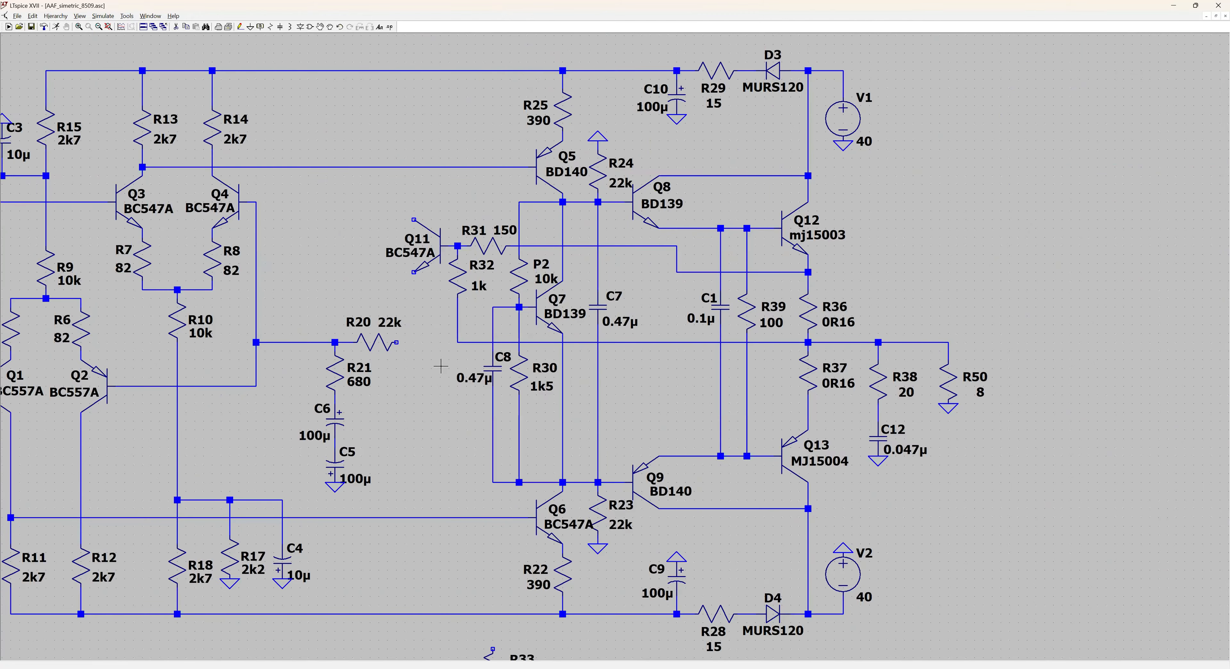
{"action": "scroll", "coordinate": [430, 363], "scroll_direction": "down", "scroll_amount": 3}
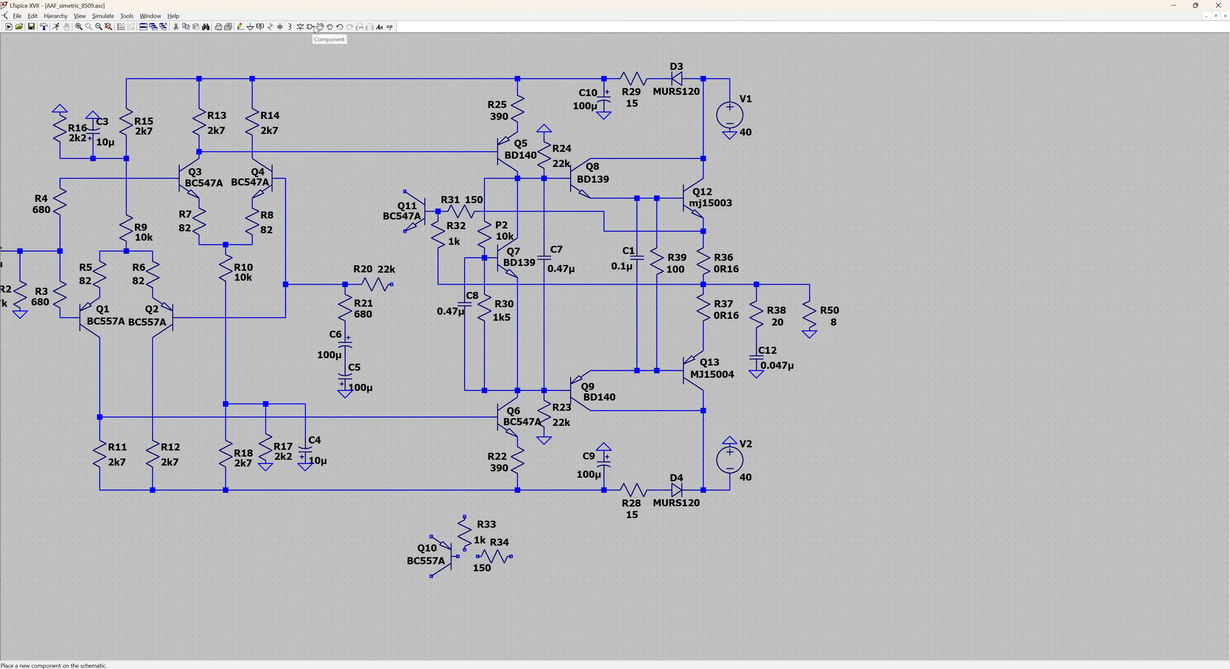
{"action": "left_click", "coordinate": [330, 27]}
{"action": "left_click_drag", "start_coordinate": [397, 50], "coordinate": [859, 513]}
{"action": "left_click", "coordinate": [873, 512]}
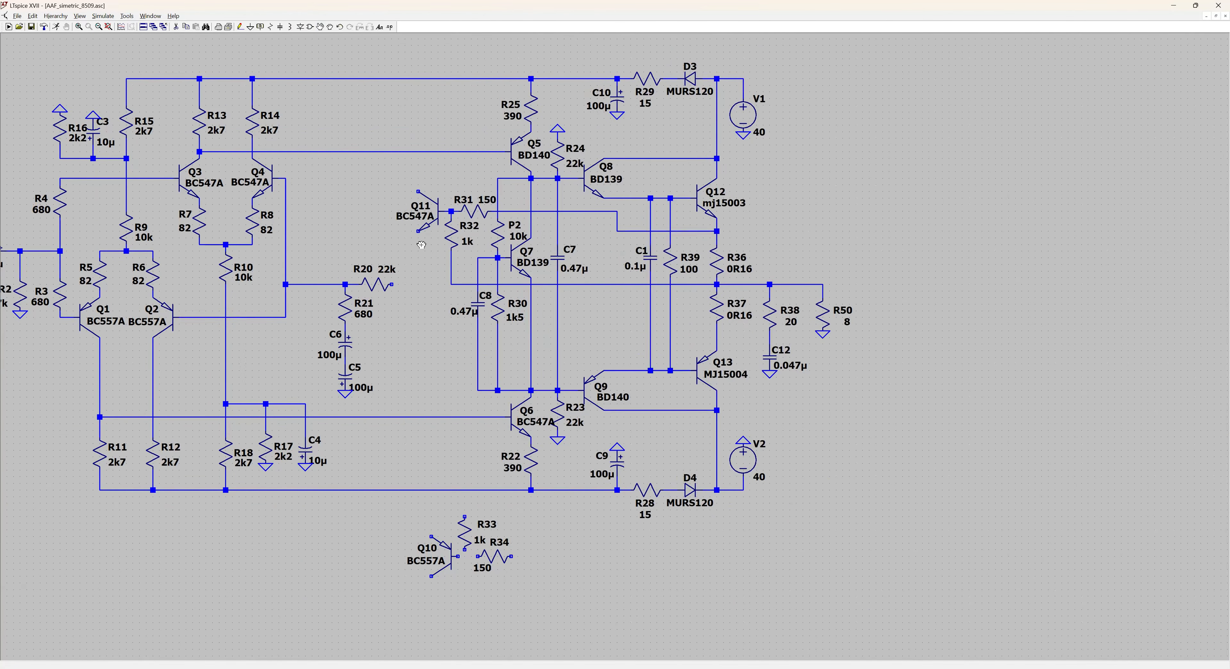
- Move Q11 and R32 left, away from P2 and C8
{"action": "scroll", "coordinate": [421, 245], "scroll_direction": "down", "scroll_amount": 1}
{"action": "scroll", "coordinate": [422, 245], "scroll_direction": "up", "scroll_amount": 3}
{"action": "left_click", "coordinate": [454, 179]}
{"action": "left_click", "coordinate": [429, 179]}
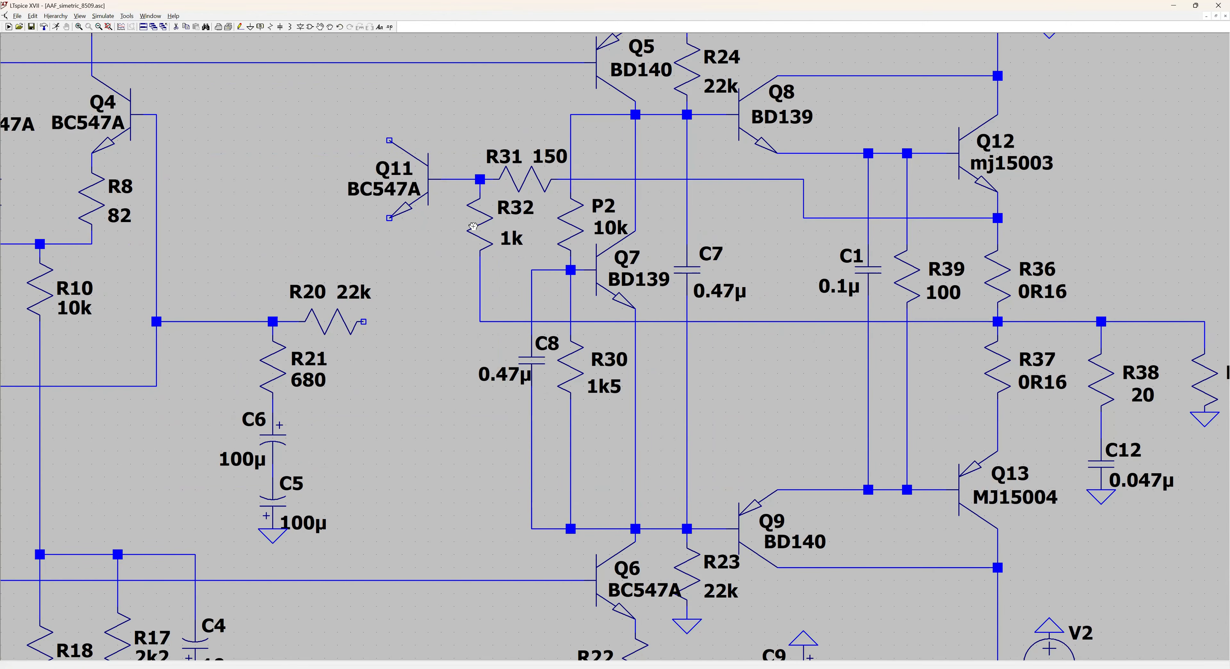
{"action": "left_click", "coordinate": [473, 226]}
{"action": "left_click", "coordinate": [448, 226]}
- Move R32's upper junction and lower wire corner left into line with R32, and shift R31 left beside them
{"action": "left_click", "coordinate": [480, 180]}
{"action": "left_click", "coordinate": [454, 180]}
{"action": "left_click", "coordinate": [479, 321]}
{"action": "left_click", "coordinate": [454, 321]}
{"action": "left_click", "coordinate": [524, 180]}
{"action": "left_click", "coordinate": [511, 180]}
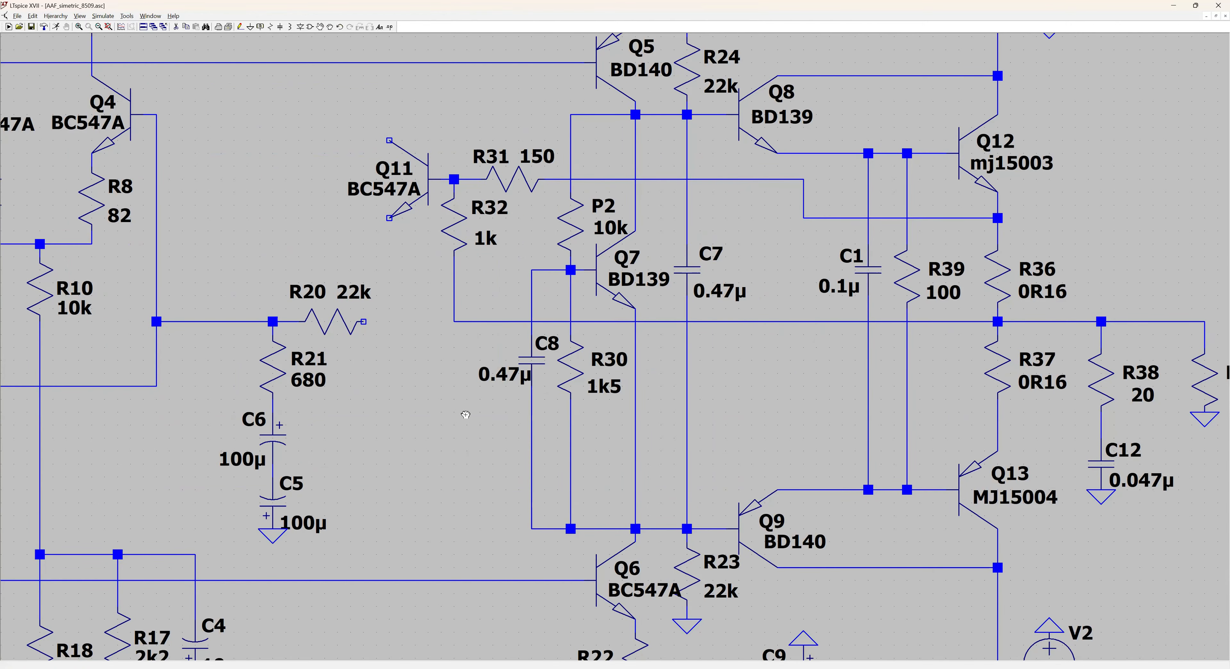
{"action": "right_click", "coordinate": [462, 431]}
{"action": "left_click_drag", "start_coordinate": [463, 442], "coordinate": [459, 275]}
{"action": "scroll", "coordinate": [458, 276], "scroll_direction": "up", "scroll_amount": 1}
{"action": "scroll", "coordinate": [458, 276], "scroll_direction": "down", "scroll_amount": 3}
{"action": "left_click", "coordinate": [330, 27]}
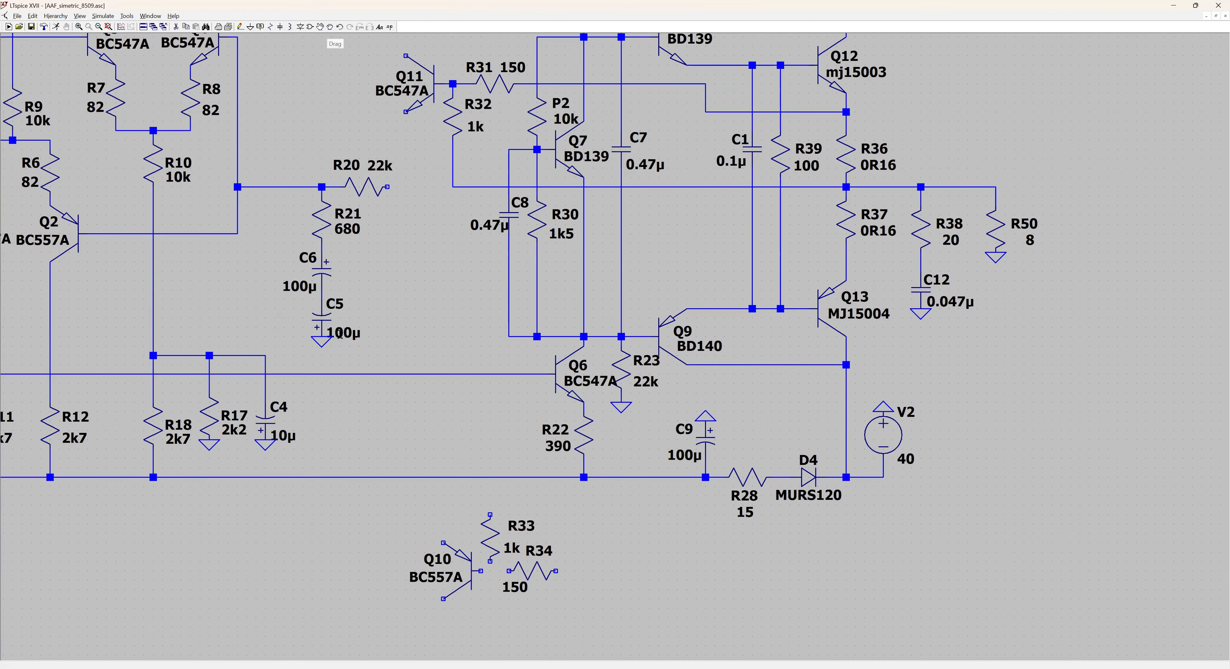
{"action": "left_click_drag", "start_coordinate": [395, 501], "coordinate": [534, 599]}
{"action": "left_click_drag", "start_coordinate": [454, 361], "coordinate": [298, 285]}
{"action": "left_click", "coordinate": [330, 27]}
{"action": "left_click_drag", "start_coordinate": [377, 522], "coordinate": [515, 620]}
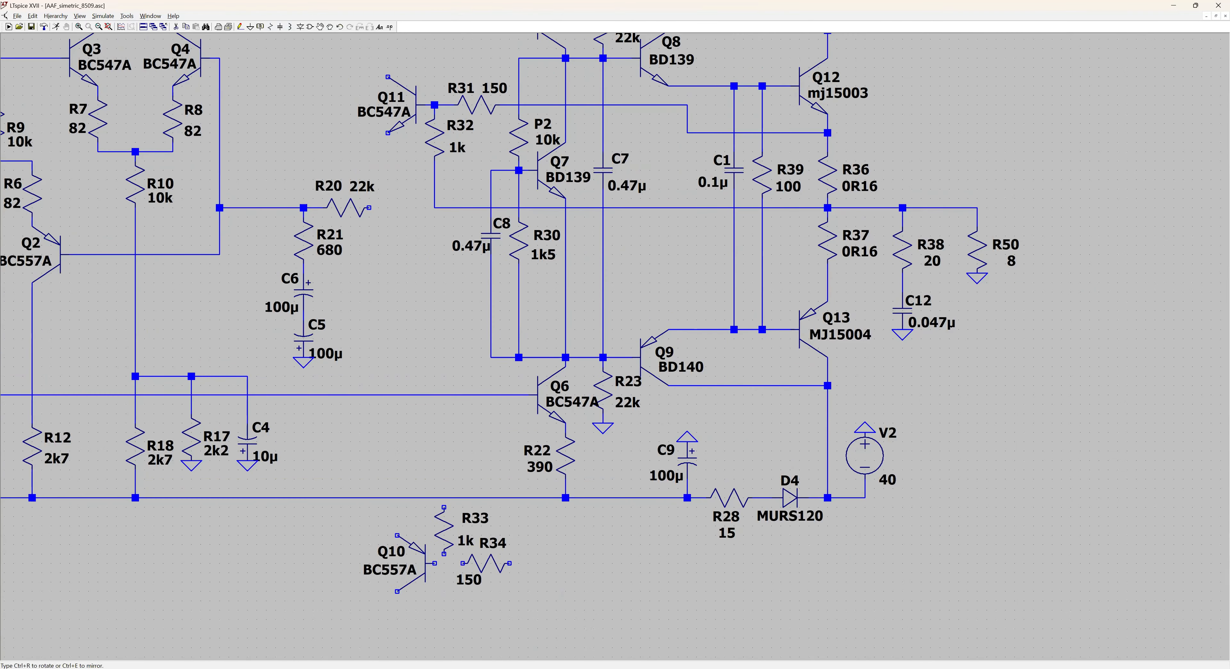
{"action": "right_click", "coordinate": [520, 506]}
- Shift the entire section from Q11 through V1, V2 and R50 further right to widen the gap beside R20
{"action": "scroll", "coordinate": [520, 506], "scroll_direction": "up", "scroll_amount": 1}
{"action": "scroll", "coordinate": [520, 507], "scroll_direction": "down", "scroll_amount": 3}
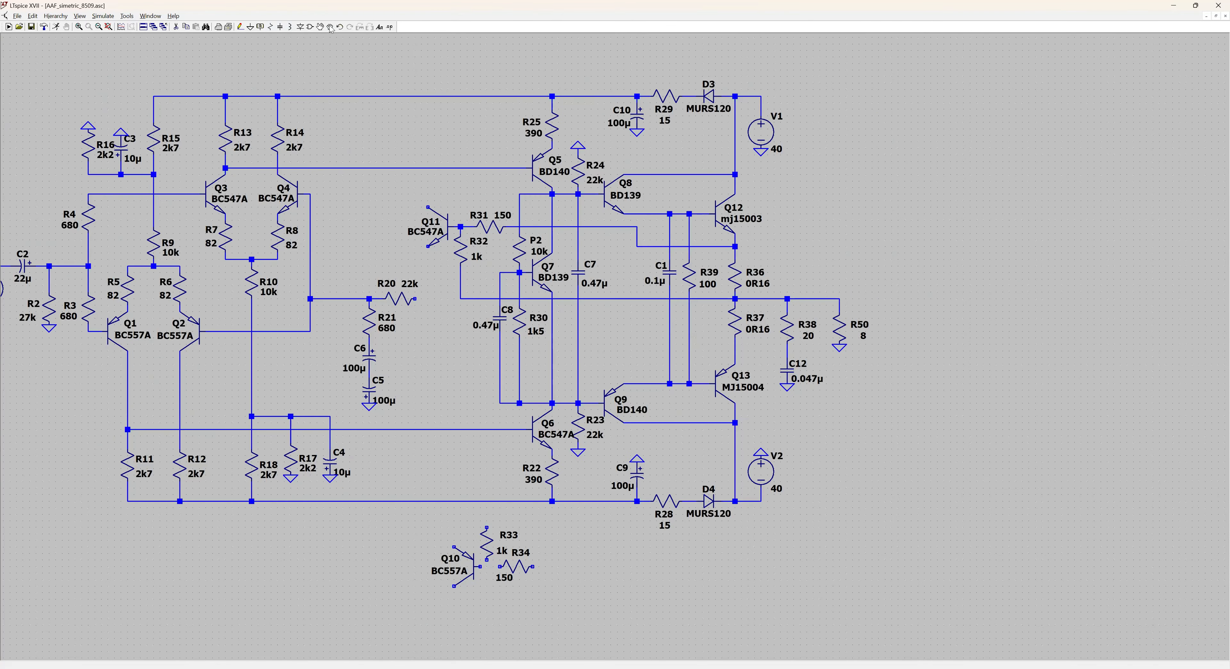
{"action": "left_click", "coordinate": [330, 27]}
{"action": "left_click_drag", "start_coordinate": [420, 74], "coordinate": [872, 540]}
{"action": "left_click", "coordinate": [904, 540]}
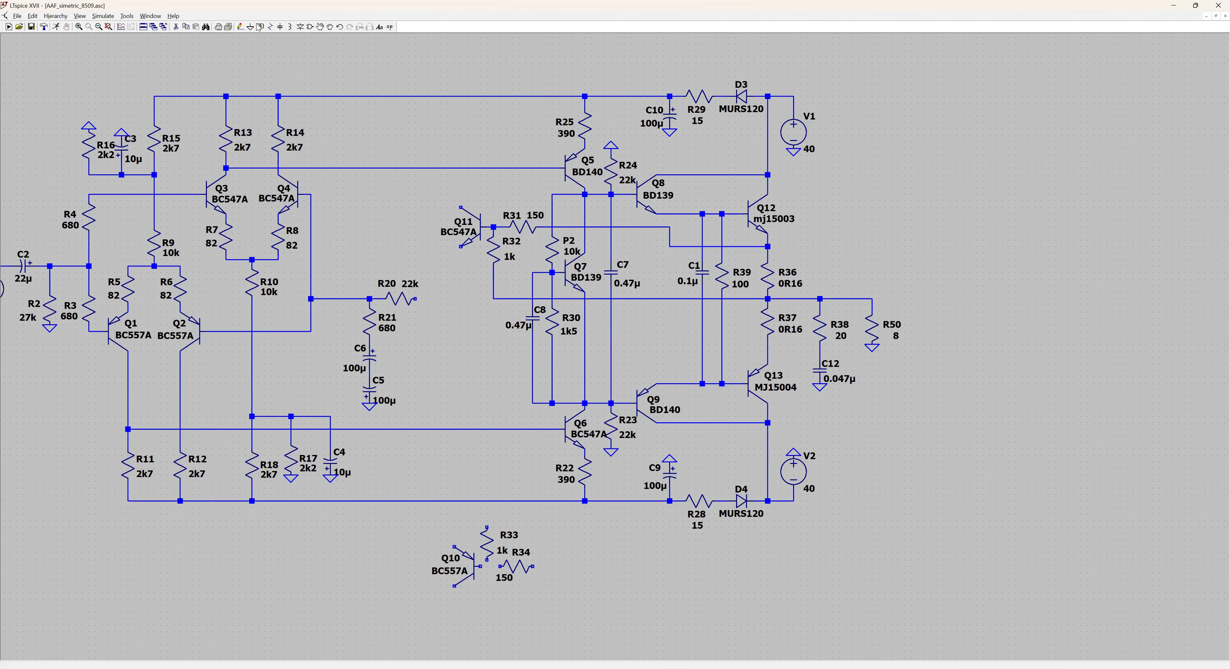
- Move the Q10, R33 and R34 group slightly up, and place R33's name and value to the left of its symbol
{"action": "left_click_drag", "start_coordinate": [430, 514], "coordinate": [554, 611]}
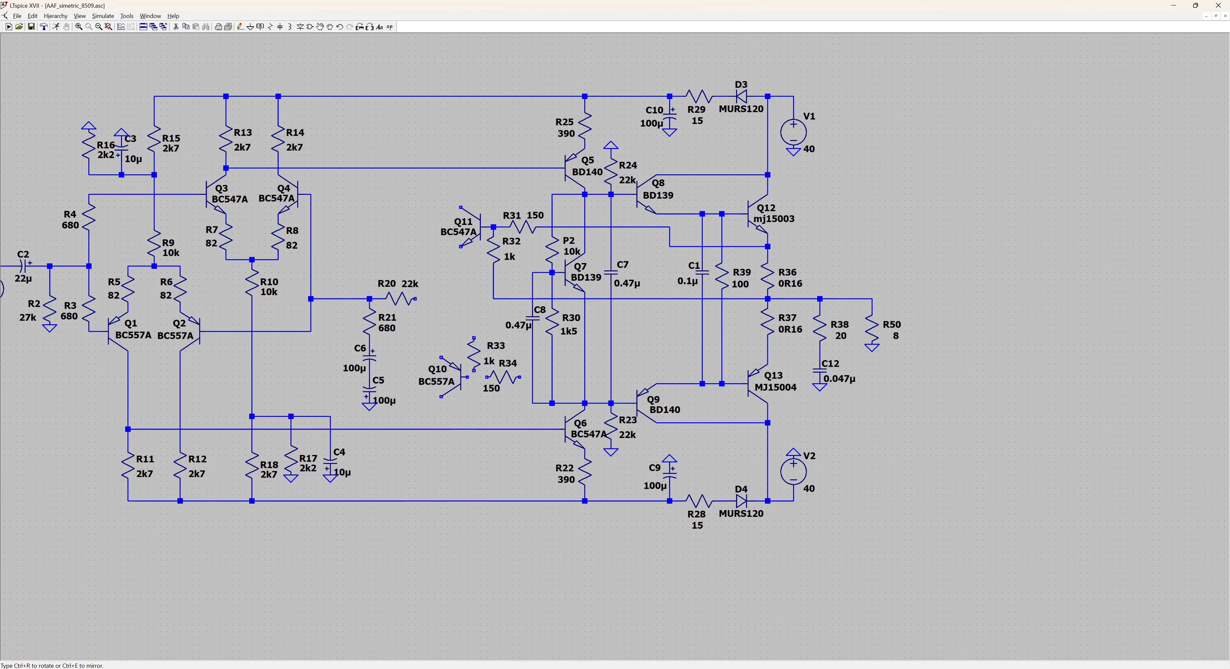
{"action": "left_click", "coordinate": [554, 610]}
{"action": "left_click", "coordinate": [330, 27]}
{"action": "left_click", "coordinate": [510, 526]}
{"action": "left_click", "coordinate": [468, 525]}
{"action": "left_click", "coordinate": [507, 537]}
{"action": "left_click", "coordinate": [476, 530]}
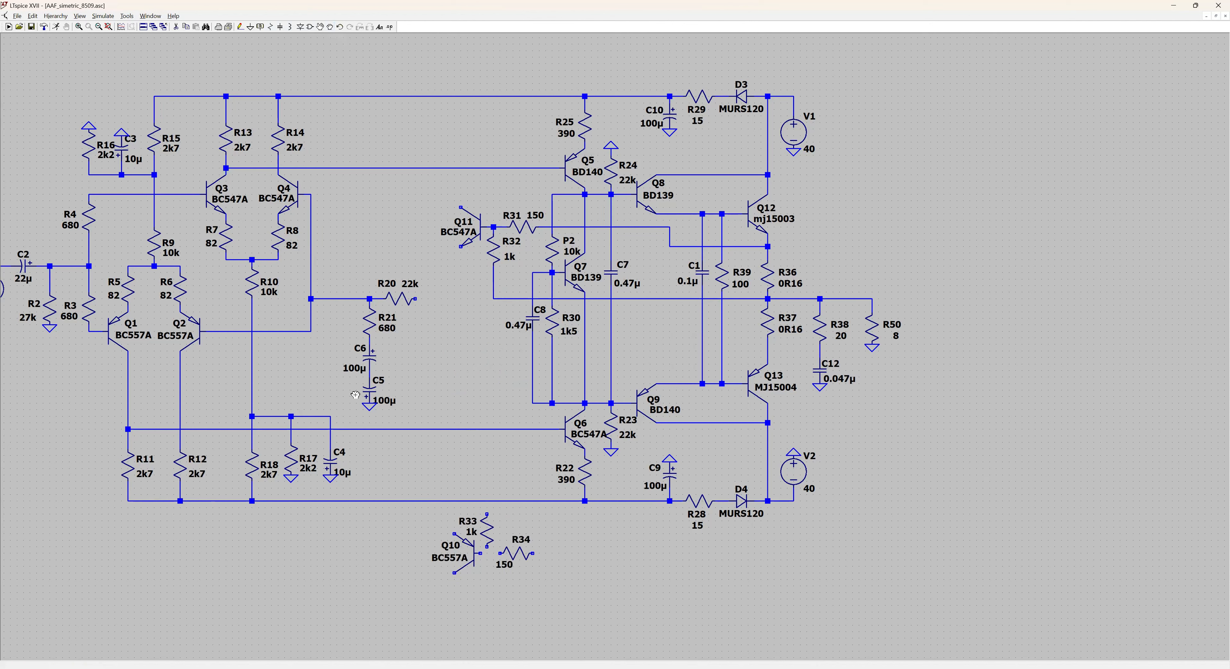
- Move the Q10, R33 and R34 group up beneath Q11 and R32, and shift Q11 and R32 slightly left above it
{"action": "left_click_drag", "start_coordinate": [425, 510], "coordinate": [549, 593]}
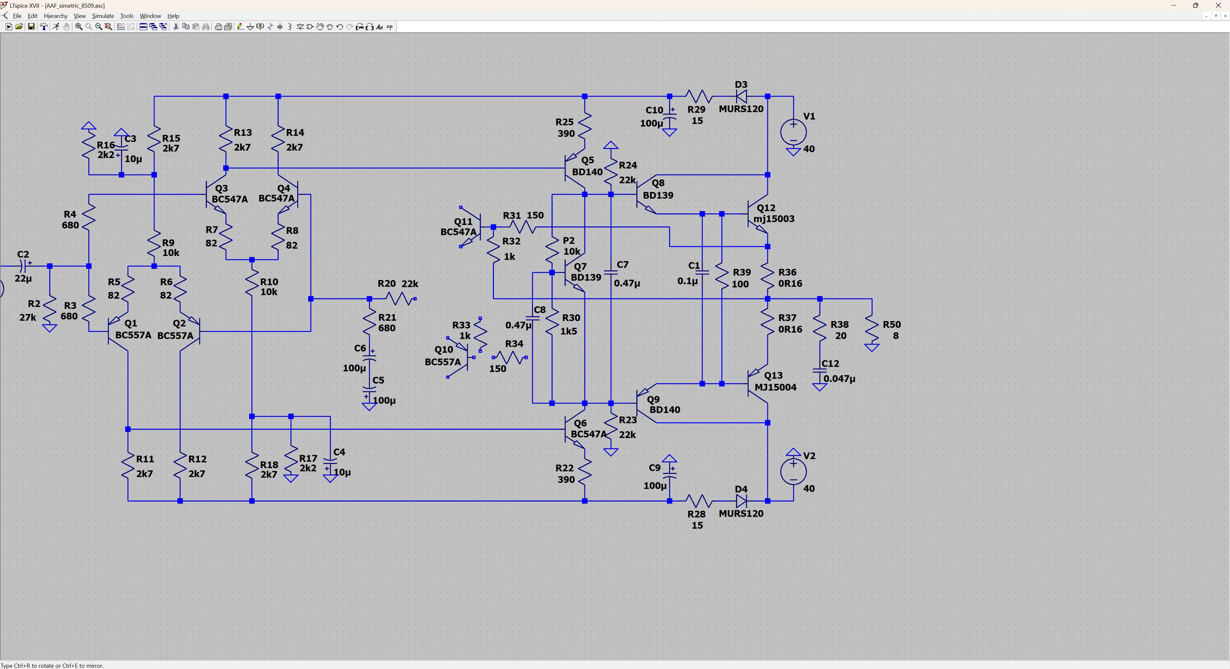
{"action": "left_click", "coordinate": [477, 243]}
{"action": "left_click", "coordinate": [525, 267]}
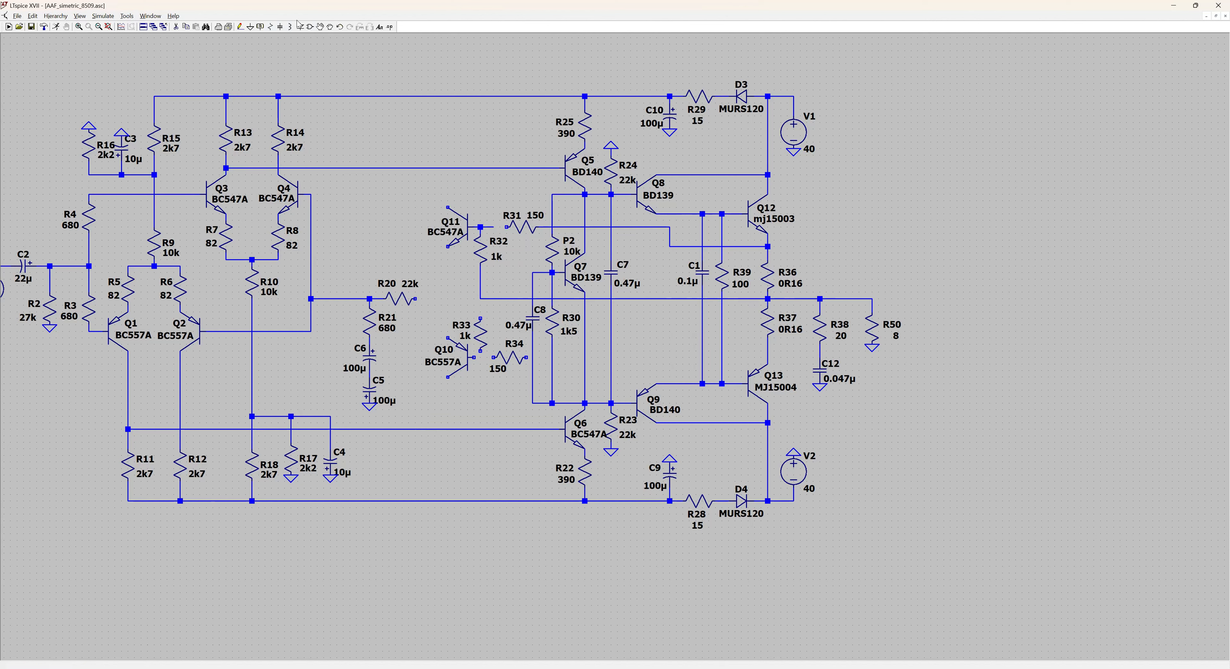
- Wire Q11's base node to R31, join the Q11 and Q10 emitters, and tie them to the output line at R32
{"action": "left_click", "coordinate": [494, 227]}
{"action": "left_click", "coordinate": [506, 227]}
{"action": "left_click", "coordinate": [448, 253]}
{"action": "left_click", "coordinate": [447, 337]}
{"action": "left_click", "coordinate": [448, 299]}
{"action": "left_click", "coordinate": [481, 298]}
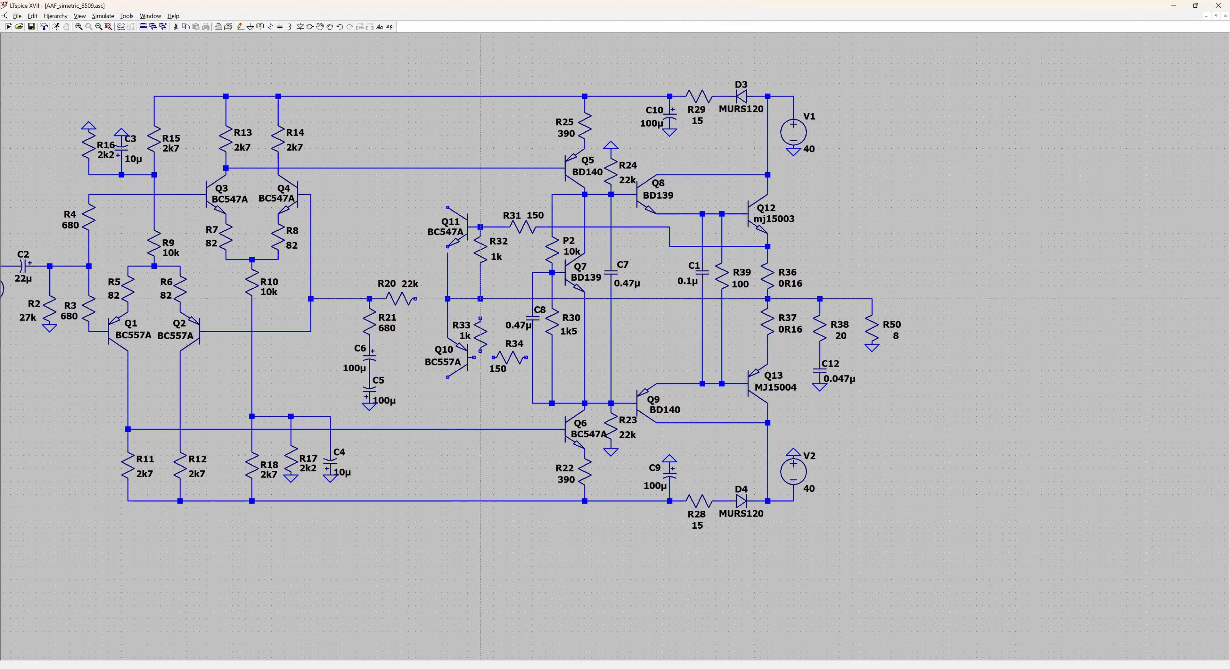
- Wire Q10's base to the R33 and R34 junction, and R34's other end to the node between R37 and Q13
{"action": "left_click", "coordinate": [474, 357]}
{"action": "left_click", "coordinate": [481, 358]}
{"action": "left_click", "coordinate": [669, 358]}
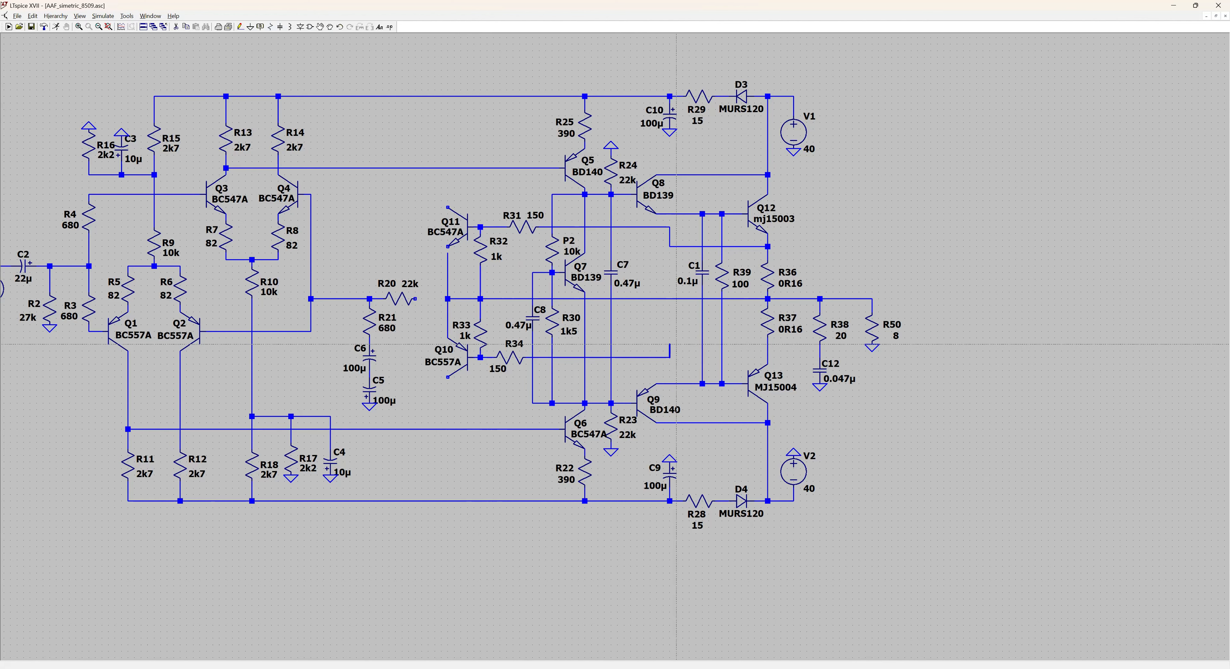
{"action": "left_click", "coordinate": [768, 351]}
- Copy R32 to the space above Q11's base node and set the copy's value to 15k
{"action": "left_click", "coordinate": [480, 250]}
{"action": "left_click", "coordinate": [480, 139]}
{"action": "key", "text": "Escape"}
{"action": "right_click", "coordinate": [496, 146]}
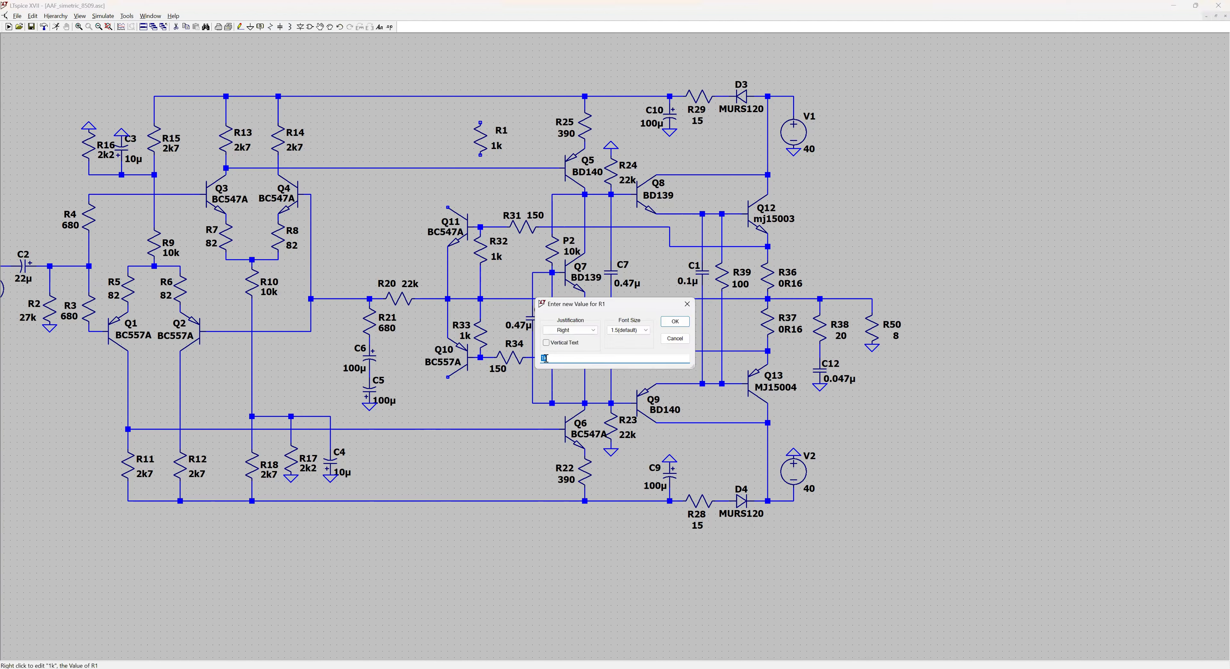
{"action": "type", "text": "15k"}
{"action": "key", "text": "Return"}
- Place R1's name and value closer to its symbol, and wire R1 between the Q11 base node and the positive rail
{"action": "left_click", "coordinate": [330, 27]}
{"action": "left_click", "coordinate": [493, 146]}
{"action": "left_click", "coordinate": [499, 146]}
{"action": "left_click", "coordinate": [501, 131]}
{"action": "left_click", "coordinate": [499, 132]}
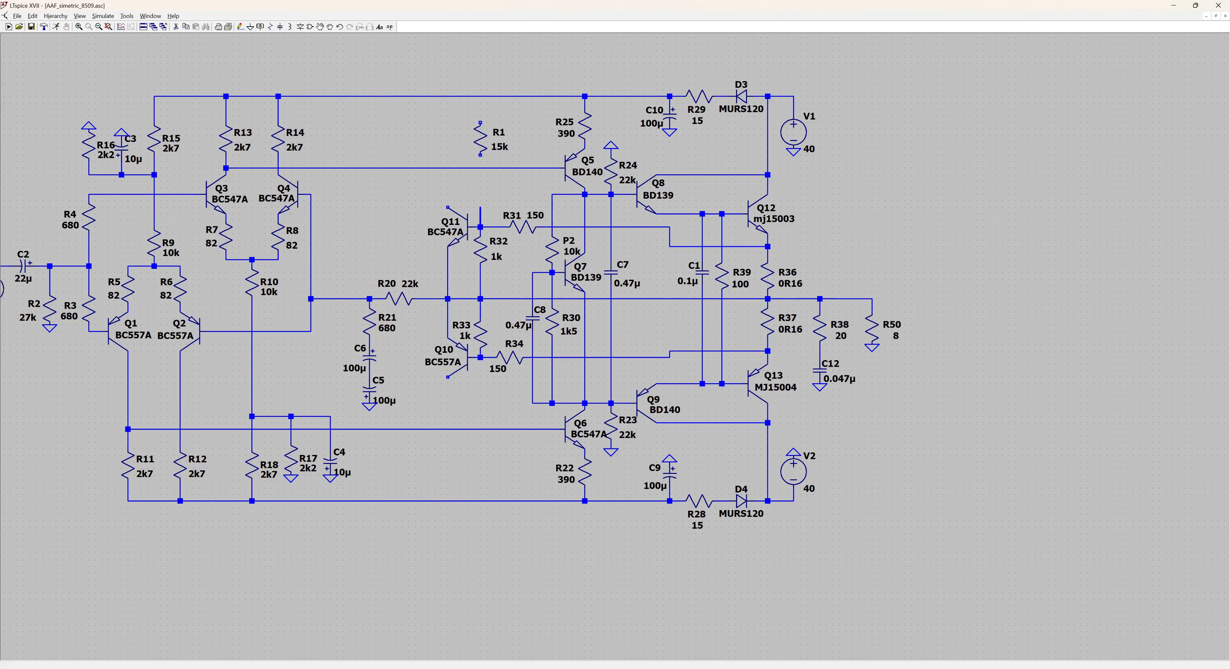
{"action": "left_click", "coordinate": [480, 96]}
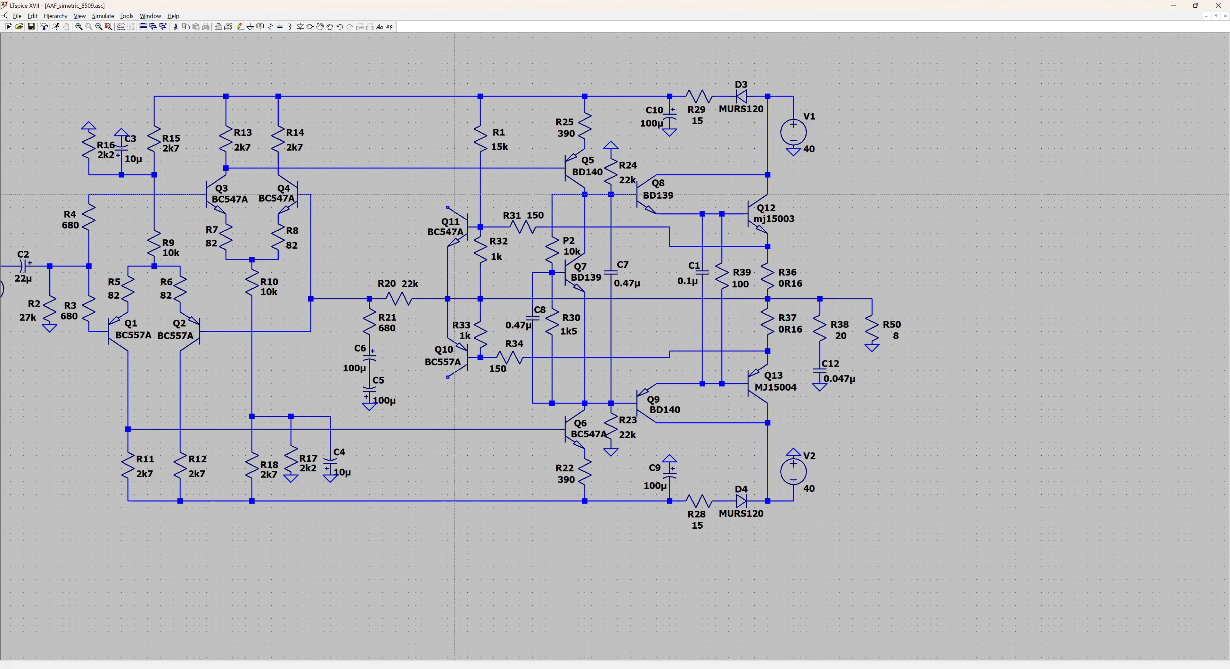
- Copy R1 to the space below R34 and wire the copy from the Q10 base node to the negative rail
{"action": "left_click", "coordinate": [476, 134]}
{"action": "left_click", "coordinate": [476, 461]}
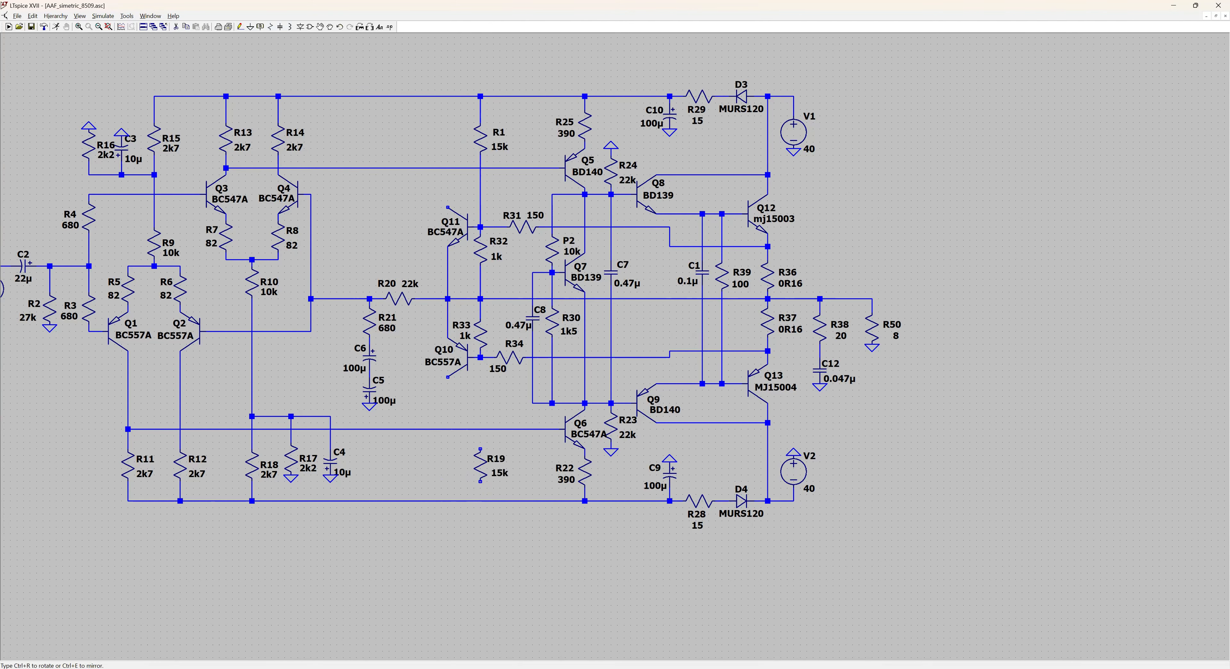
{"action": "left_click", "coordinate": [238, 24]}
{"action": "left_click", "coordinate": [480, 358]}
{"action": "left_click", "coordinate": [480, 507]}
{"action": "key", "text": "Escape"}
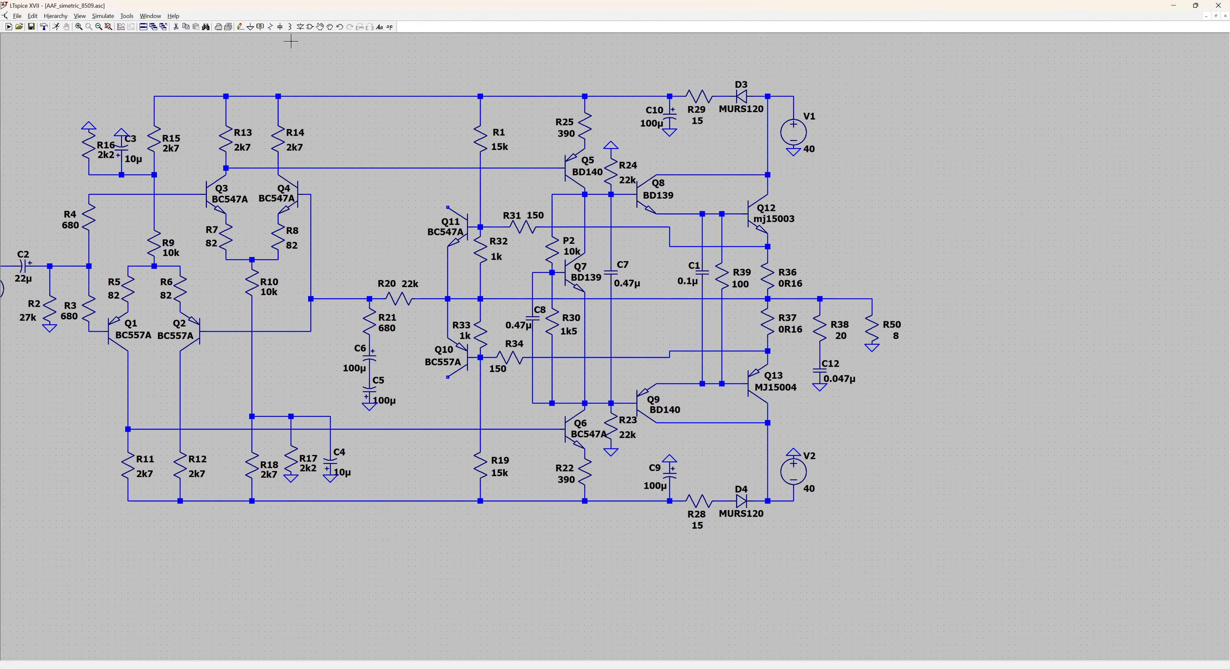
- Copy R14 to the free space left of Q11, and raise R33 so it sits directly on the output line
{"action": "left_click", "coordinate": [186, 27]}
{"action": "left_click", "coordinate": [278, 134]}
{"action": "scroll", "coordinate": [478, 319], "scroll_direction": "up", "scroll_amount": 5}
{"action": "left_click", "coordinate": [483, 326]}
{"action": "left_click", "coordinate": [483, 411]}
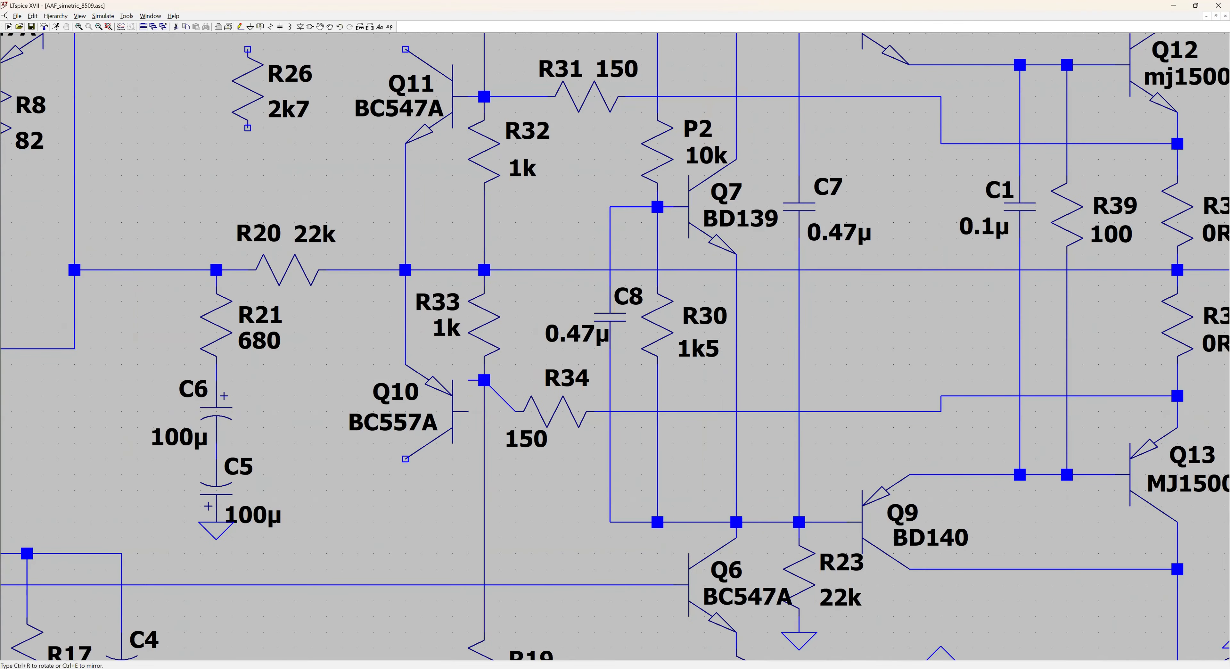
- Replace the slanted wire below R33 with a straight wire from R34 to Q10's base
{"action": "left_click", "coordinate": [482, 381]}
{"action": "left_click", "coordinate": [501, 395]}
{"action": "left_click", "coordinate": [515, 383]}
{"action": "left_click", "coordinate": [241, 27]}
{"action": "left_click", "coordinate": [516, 411]}
{"action": "left_click", "coordinate": [469, 412]}
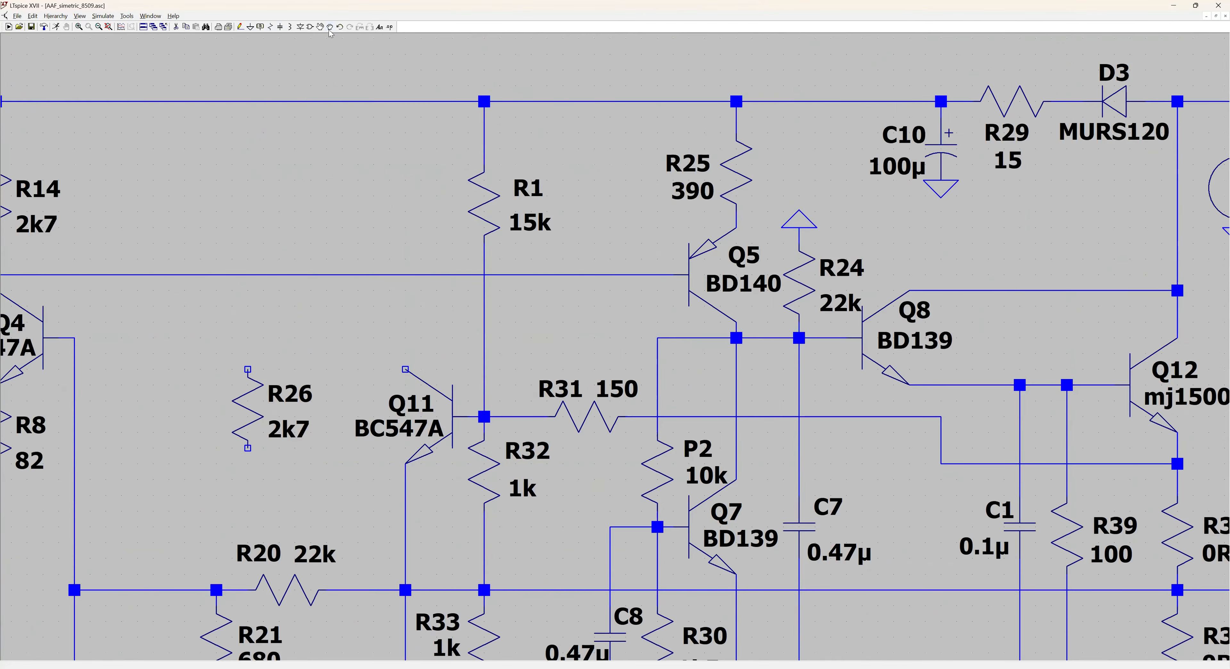
- Raise Q10 so its base lines up with R33's lower end
{"action": "left_click_drag", "start_coordinate": [372, 389], "coordinate": [364, 201]}
{"action": "left_click", "coordinate": [329, 27]}
{"action": "left_click", "coordinate": [439, 500]}
{"action": "left_click", "coordinate": [439, 469]}
- Place R33's name and value to the right of its symbol
{"action": "left_click", "coordinate": [434, 390]}
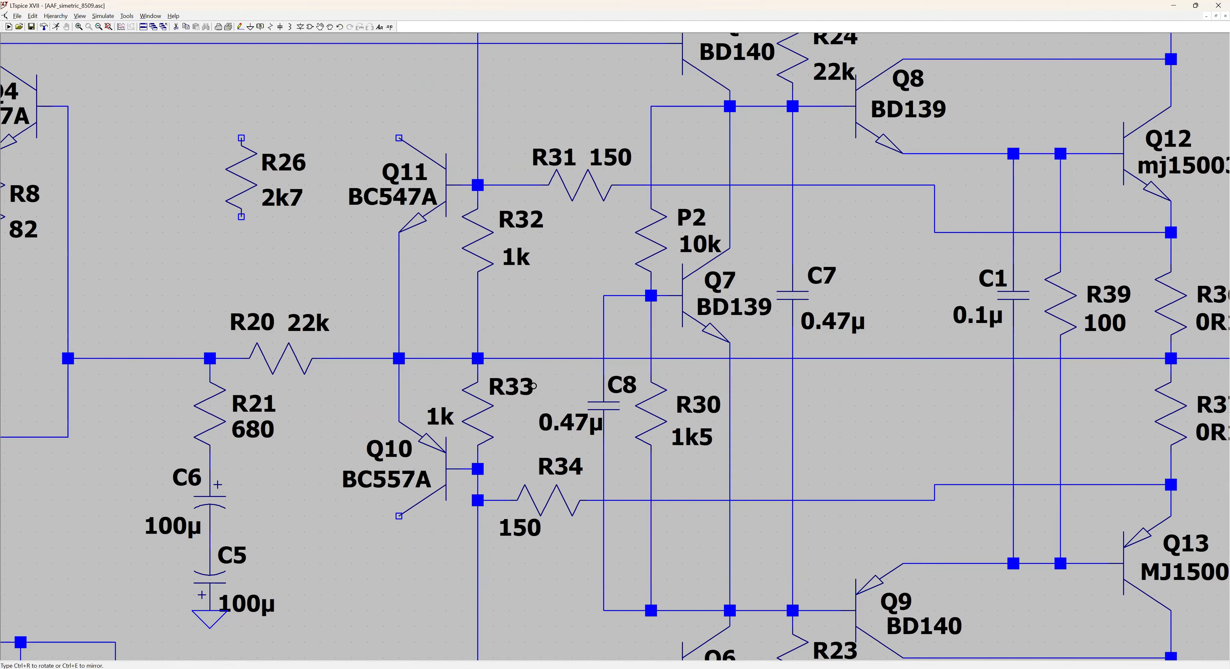
{"action": "left_click", "coordinate": [515, 383]}
{"action": "left_click", "coordinate": [454, 416]}
{"action": "left_click", "coordinate": [517, 422]}
- Lower R32 onto the output line and lower Q11 so its base lines up with R32's upper end
{"action": "left_click", "coordinate": [330, 27]}
{"action": "left_click", "coordinate": [480, 238]}
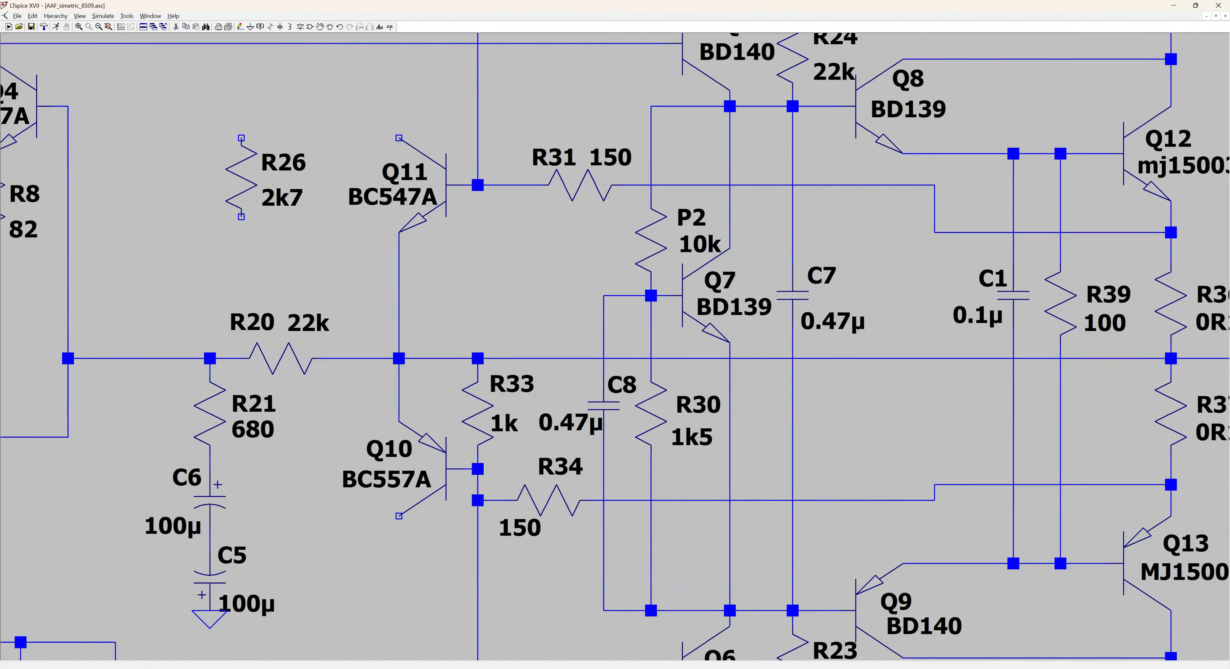
{"action": "left_click", "coordinate": [480, 301]}
{"action": "left_click", "coordinate": [438, 190]}
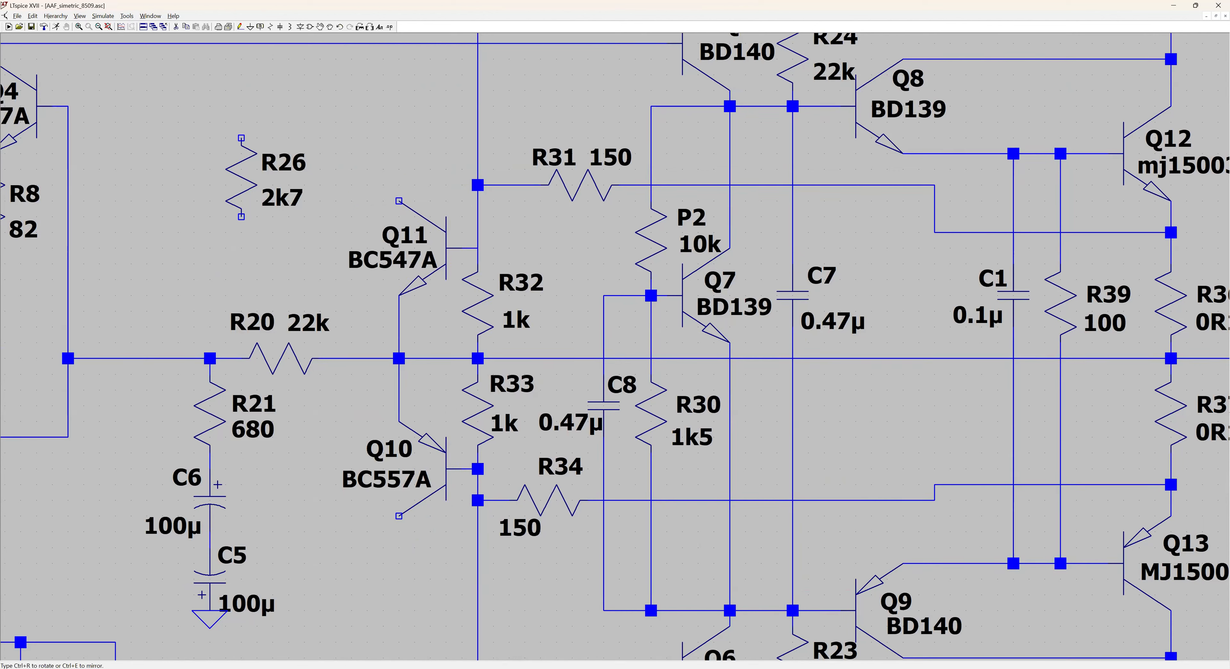
{"action": "left_click", "coordinate": [438, 253]}
- Move R26 directly above Q11's collector
{"action": "left_click", "coordinate": [330, 27]}
{"action": "left_click", "coordinate": [242, 170]}
{"action": "left_click", "coordinate": [399, 146]}
{"action": "key", "text": "Escape"}
- Set R26's value to 6k8 and wire its lower end to Q11's collector
{"action": "right_click", "coordinate": [440, 167]}
{"action": "key", "text": "Escape"}
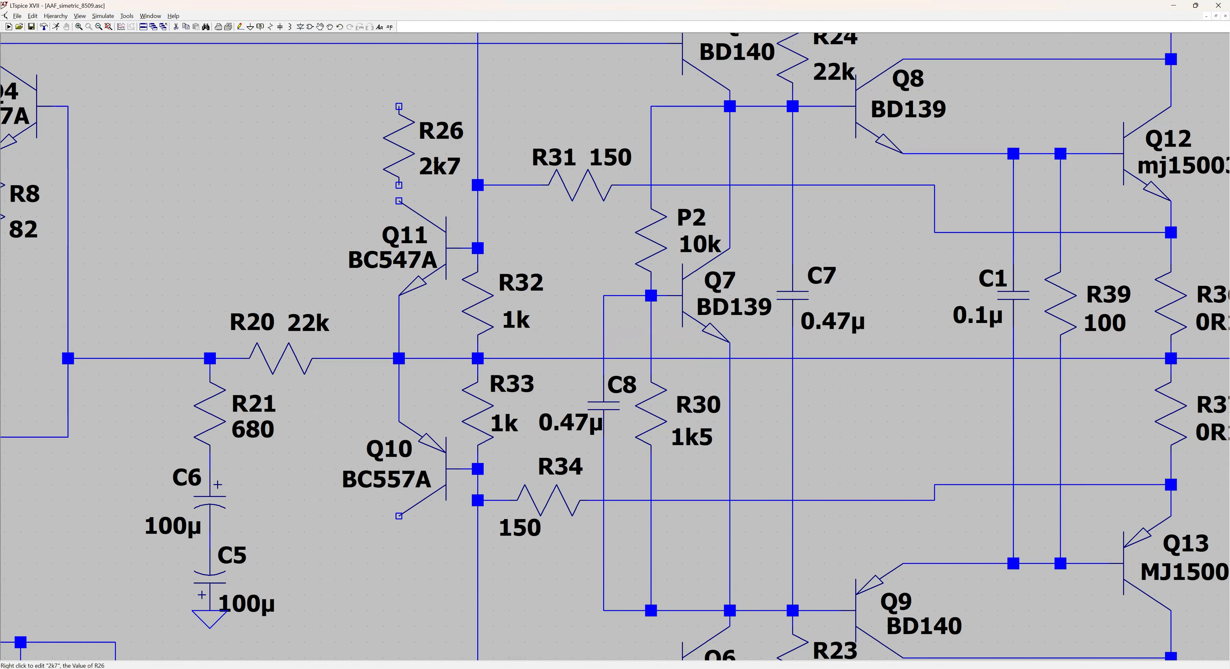
{"action": "right_click", "coordinate": [439, 166]}
{"action": "type", "text": "6k8"}
{"action": "key", "text": "Return"}
{"action": "left_click", "coordinate": [240, 27]}
{"action": "left_click", "coordinate": [399, 185]}
{"action": "left_click", "coordinate": [399, 200]}
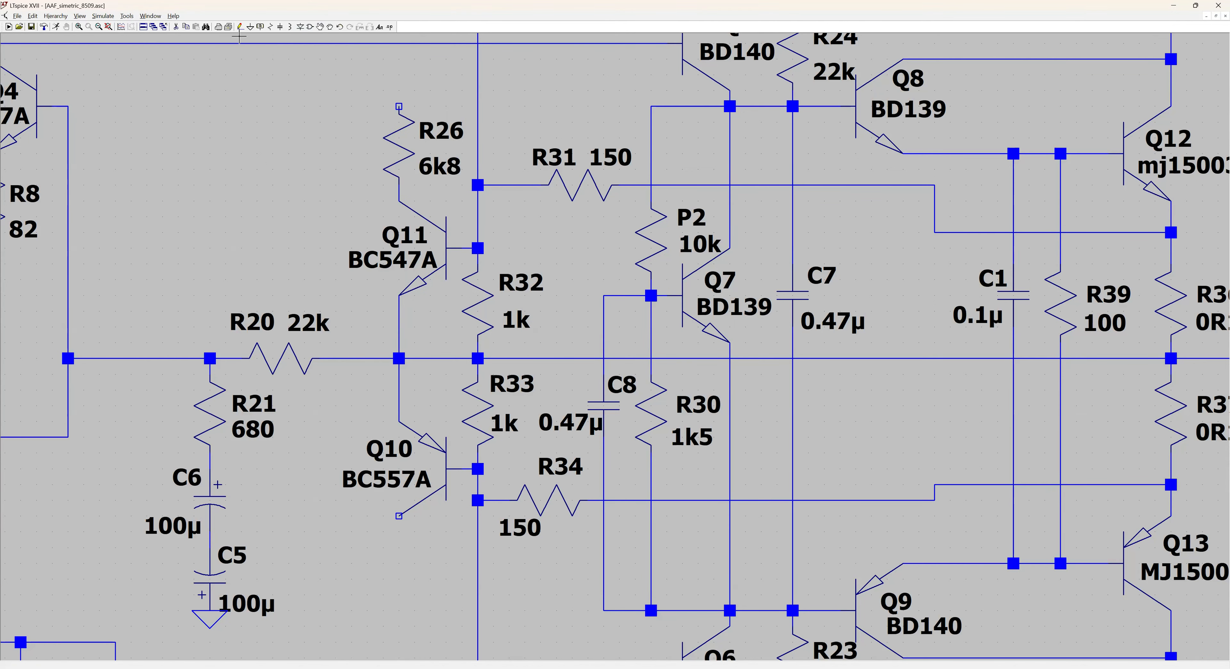
- Copy R26 to the space below Q10 and wire the copy to Q10's collector
{"action": "left_click", "coordinate": [400, 138]}
{"action": "left_click", "coordinate": [398, 576]}
{"action": "left_click", "coordinate": [240, 28]}
{"action": "left_click", "coordinate": [398, 516]}
{"action": "left_click", "coordinate": [399, 532]}
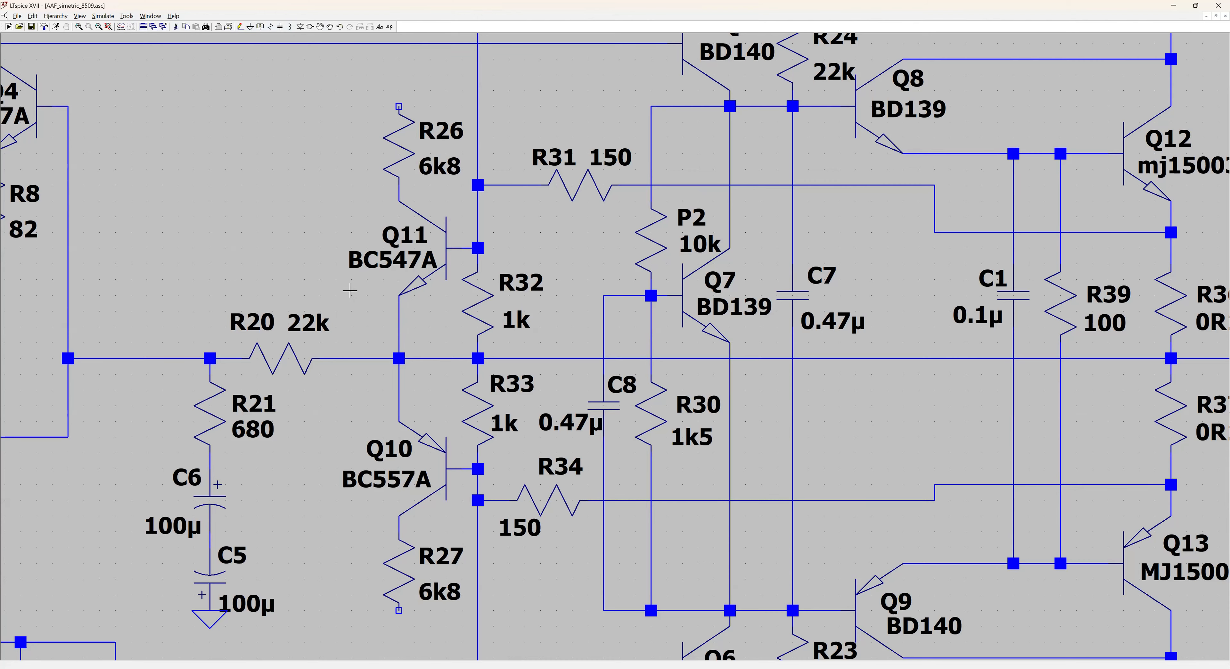
- Copy Q10 to the free space between R14 and R1, below the positive rail
{"action": "scroll", "coordinate": [350, 290], "scroll_direction": "down", "scroll_amount": 3}
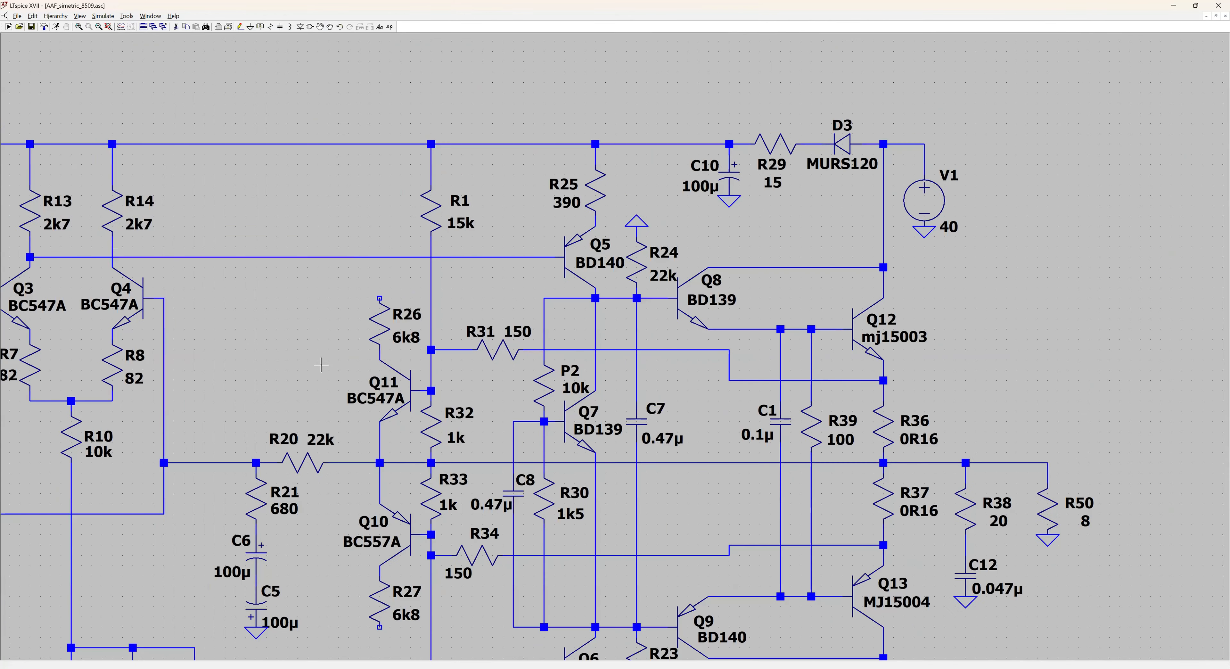
{"action": "left_click_drag", "start_coordinate": [323, 347], "coordinate": [447, 245]}
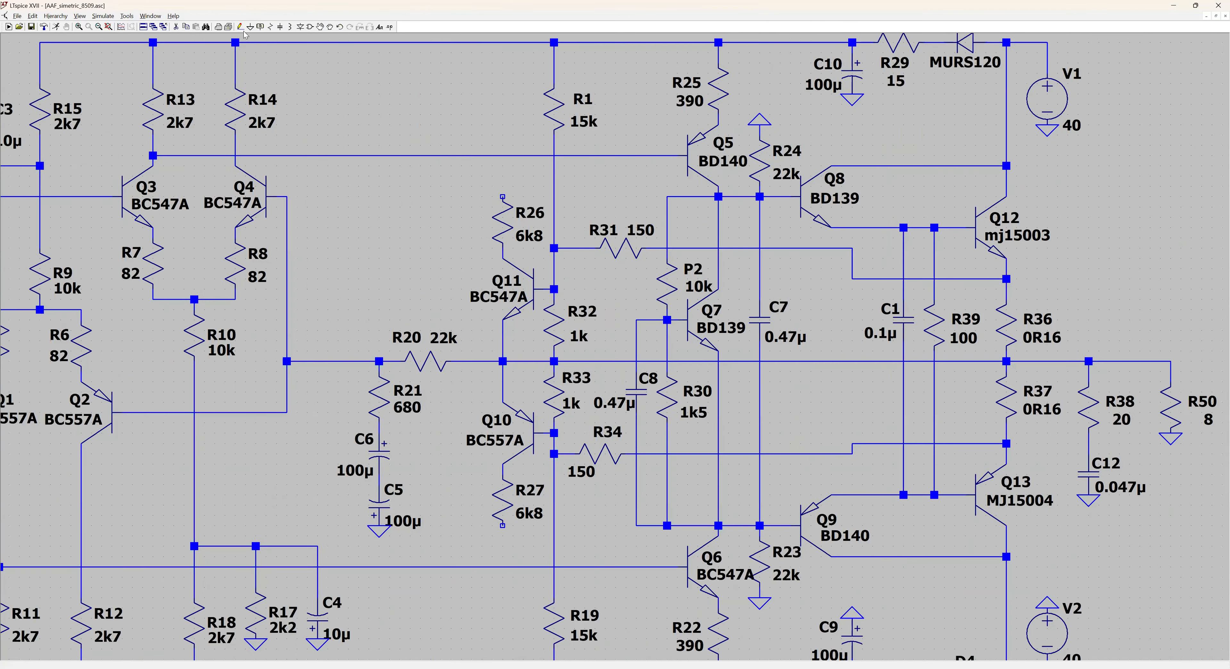
{"action": "left_click", "coordinate": [186, 27]}
{"action": "left_click", "coordinate": [524, 433]}
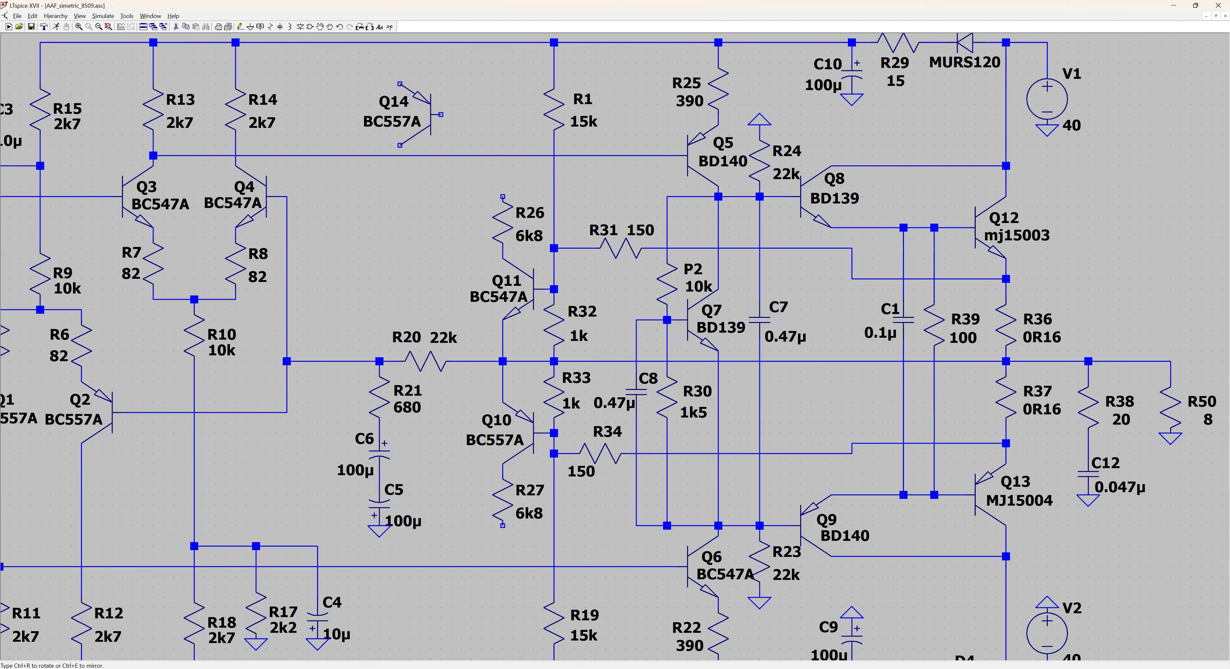
{"action": "left_click", "coordinate": [421, 114]}
- Copy C7 to the space left of R1 and set the copy to 22n using a stock 0.022 µF Murata X7R capacitor
{"action": "left_click", "coordinate": [760, 321]}
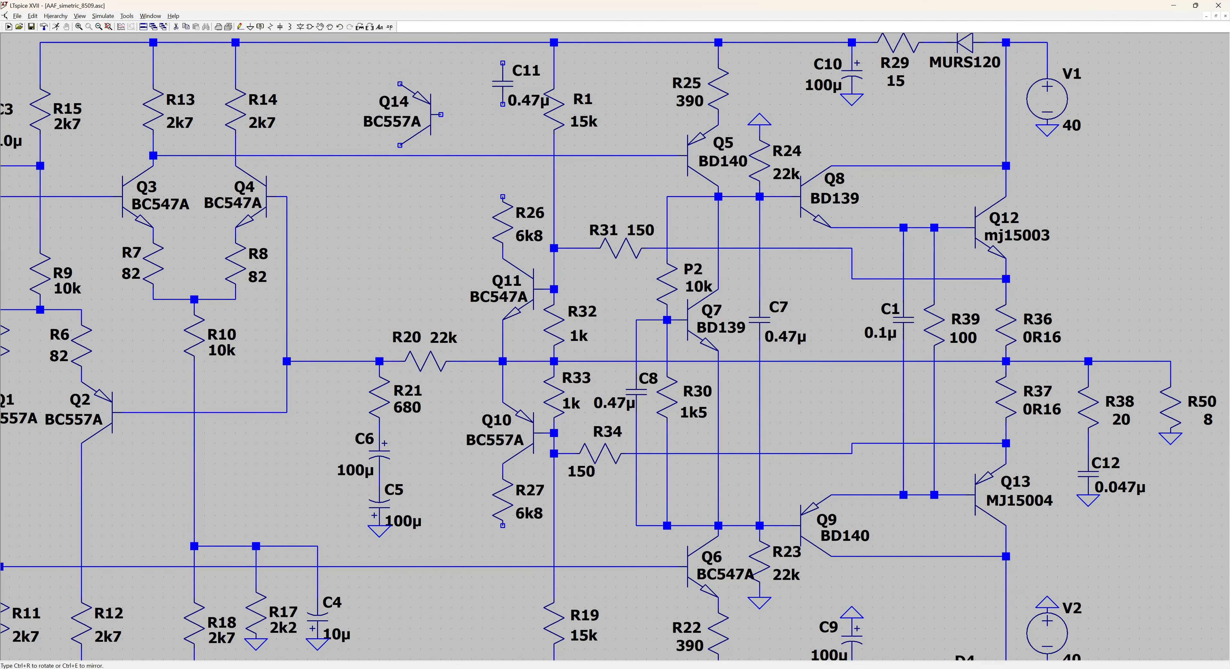
{"action": "left_click", "coordinate": [502, 84]}
{"action": "key", "text": "Escape"}
{"action": "right_click", "coordinate": [527, 100]}
{"action": "type", "text": "22n"}
{"action": "key", "text": "Return"}
{"action": "right_click", "coordinate": [504, 84]}
{"action": "left_click", "coordinate": [585, 310]}
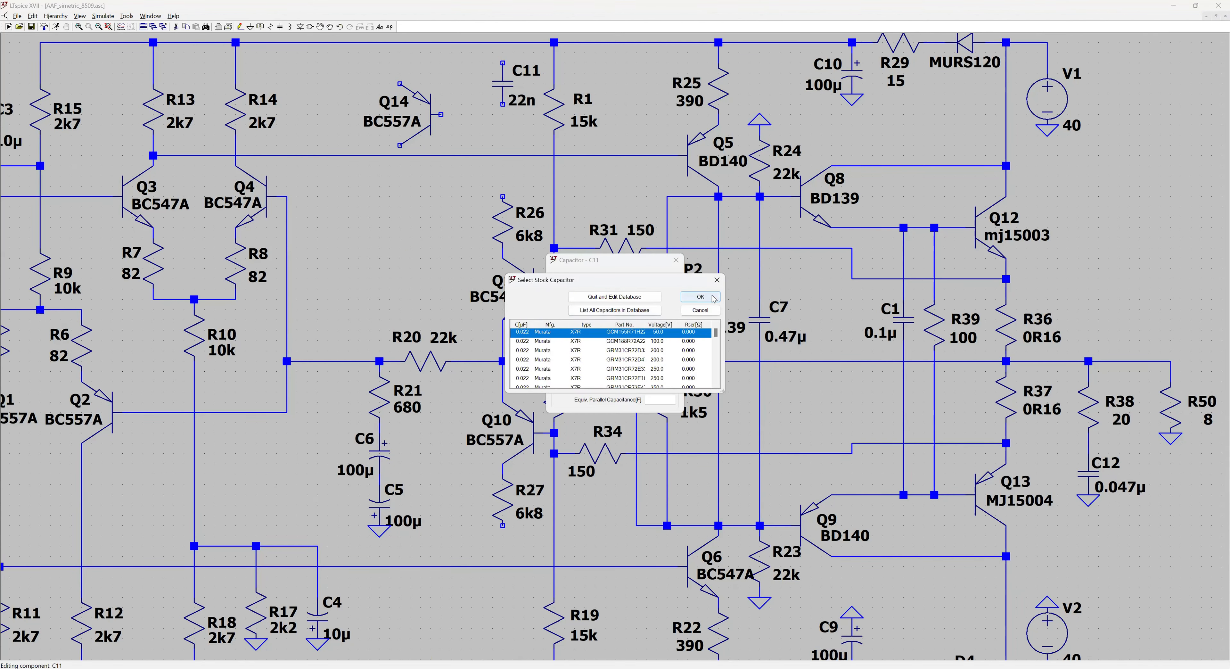
{"action": "left_click", "coordinate": [700, 297]}
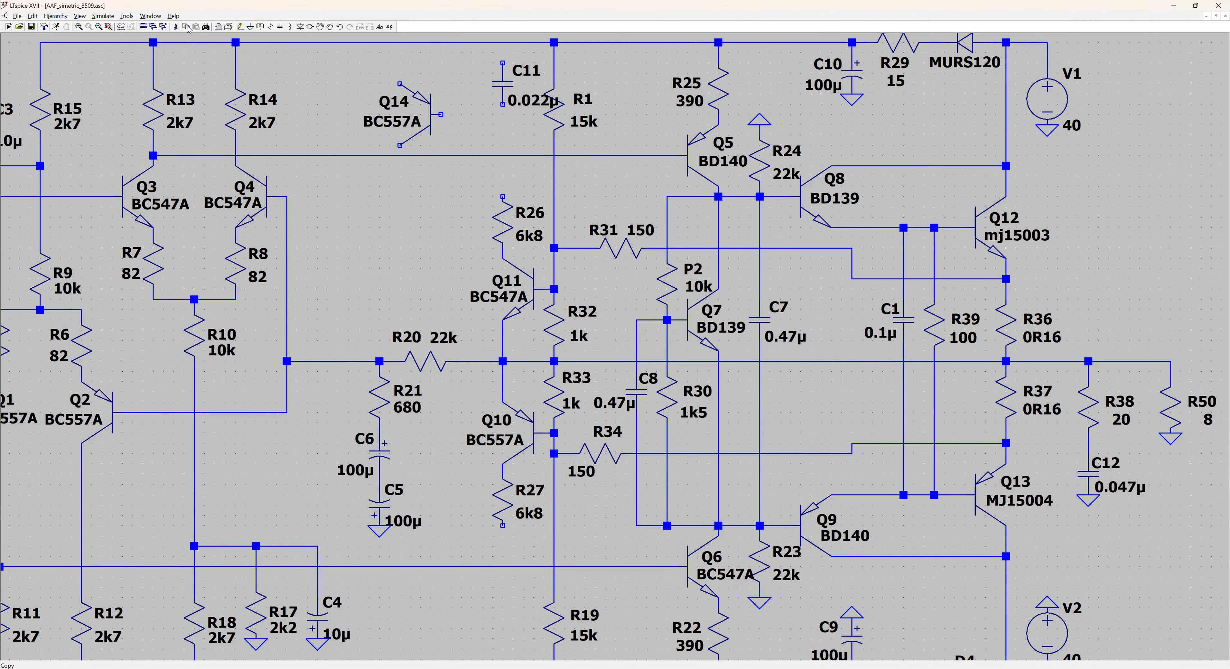
- Shift C11 and Q14 left to widen the space between them and beside R1
{"action": "left_click", "coordinate": [327, 27]}
{"action": "left_click", "coordinate": [503, 83]}
{"action": "left_click", "coordinate": [482, 84]}
{"action": "left_click", "coordinate": [428, 115]}
{"action": "left_click", "coordinate": [377, 115]}
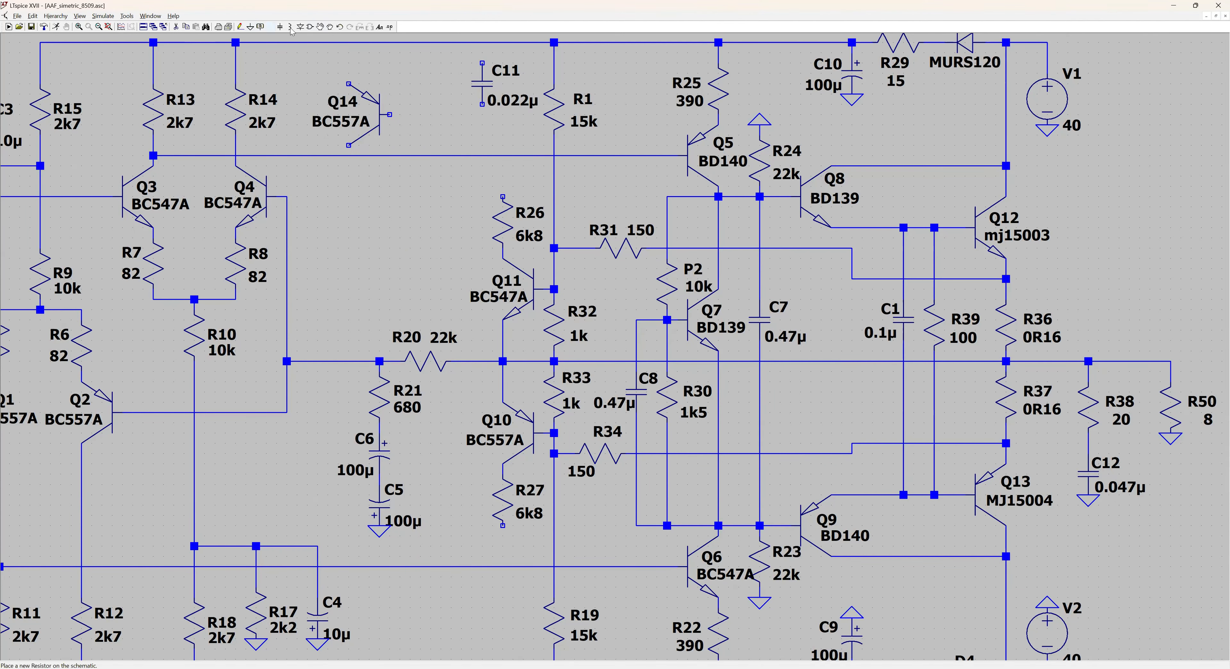
{"action": "left_click", "coordinate": [186, 28]}
{"action": "left_click", "coordinate": [234, 106]}
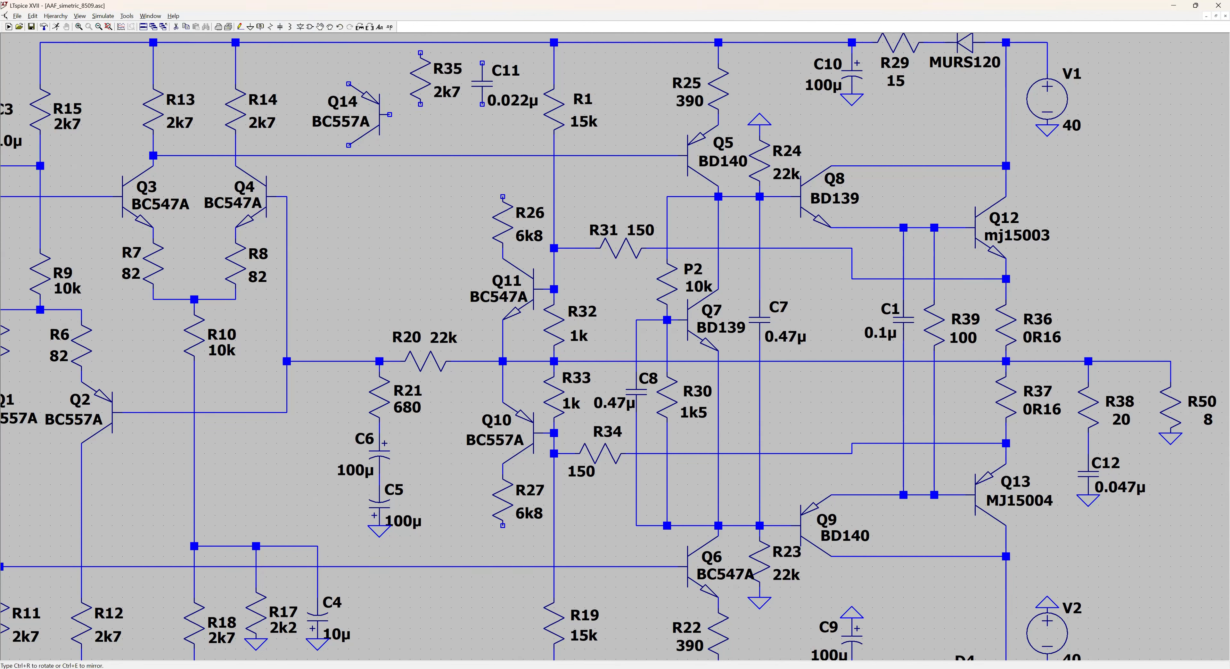
{"action": "key", "text": "Escape"}
- Copy R25 to the space just left of C11 and set the copy's value to 10k
{"action": "left_click", "coordinate": [186, 28]}
{"action": "left_click", "coordinate": [712, 89]}
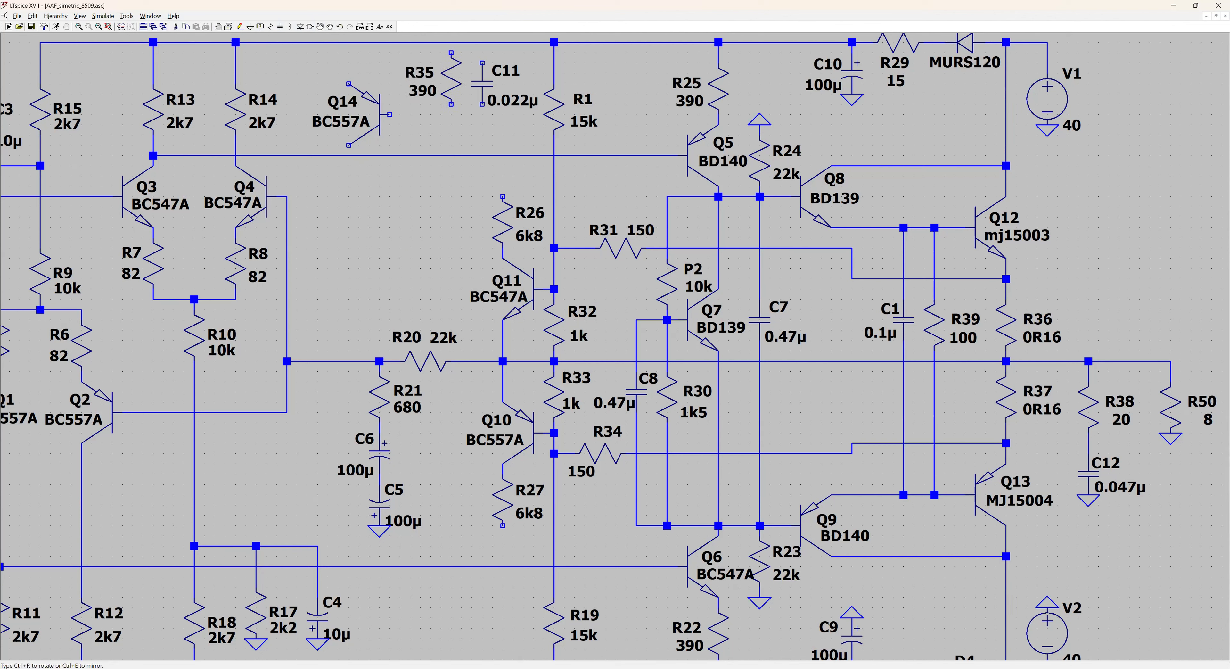
{"action": "left_click", "coordinate": [446, 78]}
{"action": "key", "text": "Escape"}
{"action": "right_click", "coordinate": [422, 91]}
{"action": "type", "text": "10k"}
{"action": "key", "text": "Return"}
- Wire the upper ends of C11 and R35 to the positive rail
{"action": "left_click", "coordinate": [240, 27]}
{"action": "left_click", "coordinate": [482, 63]}
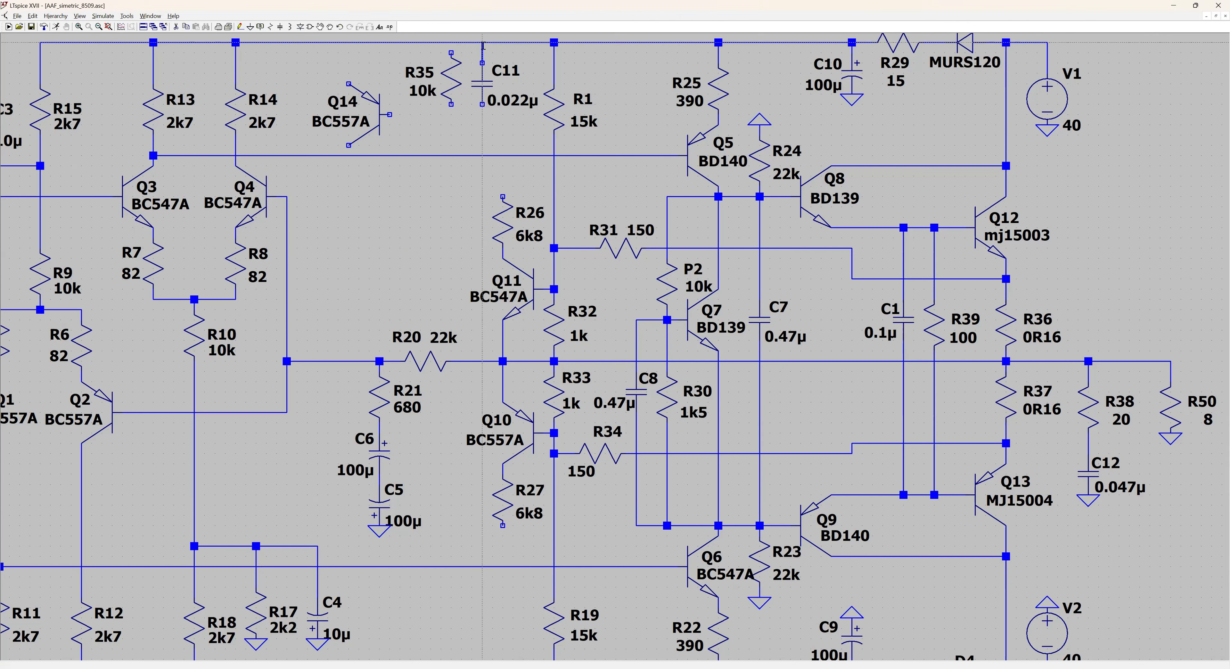
{"action": "left_click", "coordinate": [483, 43]}
{"action": "left_click", "coordinate": [451, 42]}
{"action": "left_click", "coordinate": [452, 52]}
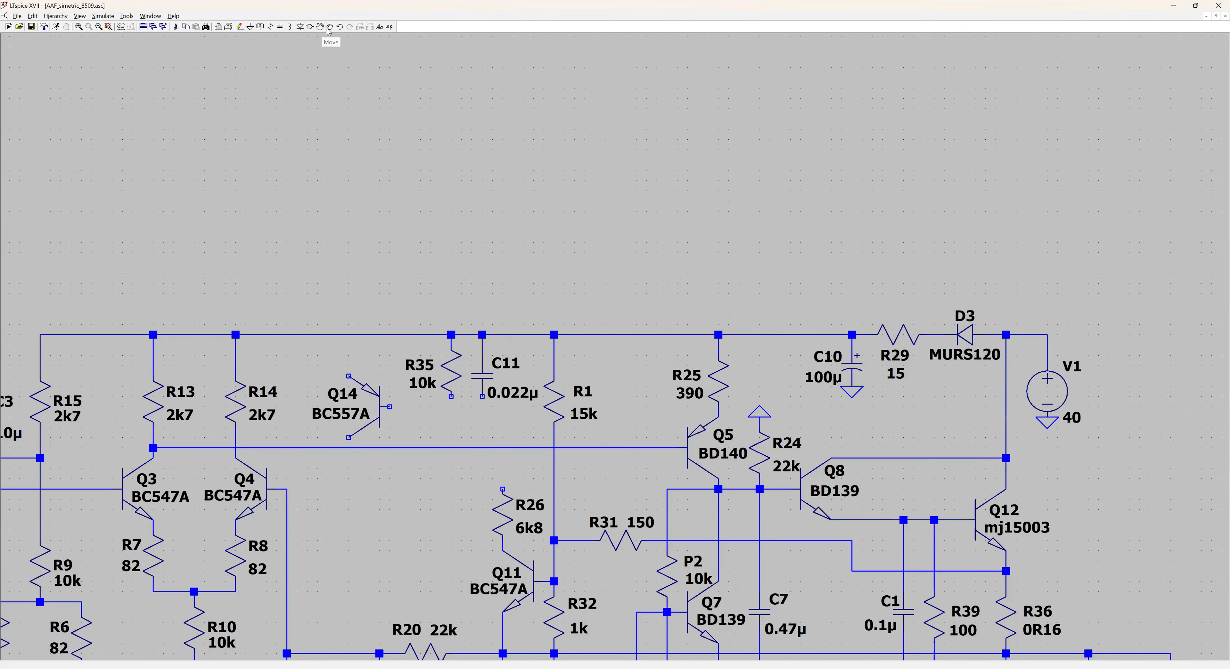
- Shift Q14 slightly right and wire its base past R35 and C11 to the upper end of R26
{"action": "left_click", "coordinate": [321, 27]}
{"action": "left_click", "coordinate": [380, 410]}
{"action": "left_click", "coordinate": [405, 415]}
{"action": "left_click", "coordinate": [240, 27]}
{"action": "left_click", "coordinate": [410, 407]}
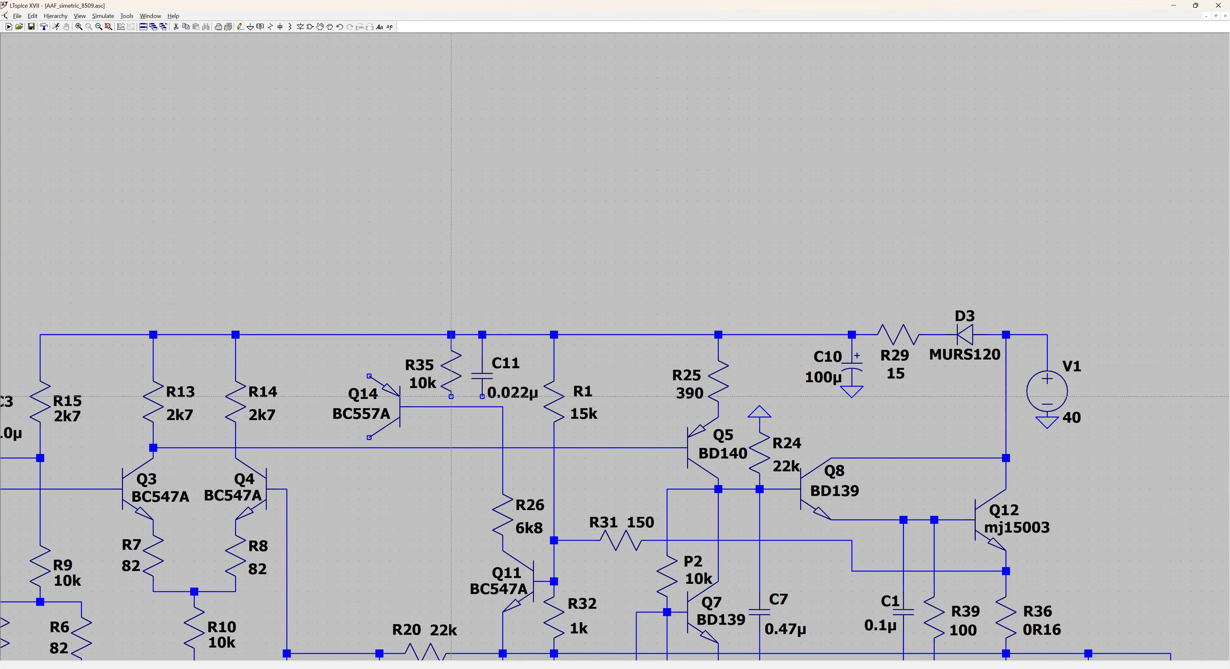
{"action": "left_click", "coordinate": [503, 489]}
- Copy R31 to the space left of Q14's emitter and set the copy's value to 200
{"action": "left_click", "coordinate": [186, 27]}
{"action": "left_click", "coordinate": [621, 540]}
{"action": "left_click", "coordinate": [323, 376]}
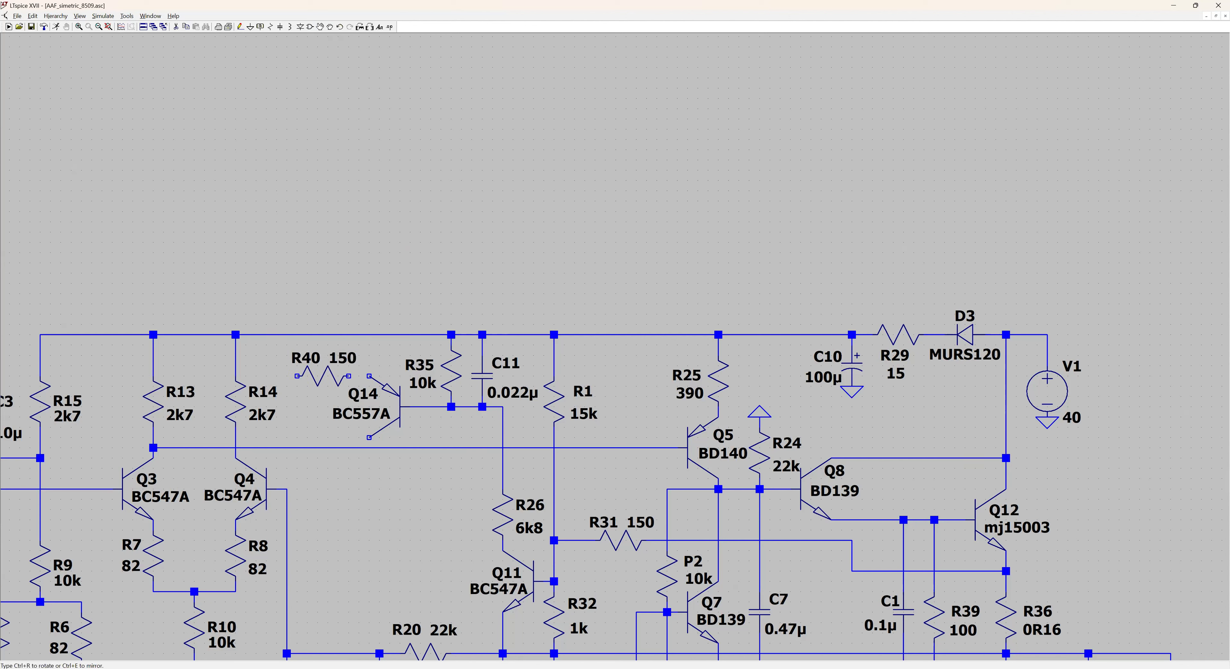
{"action": "key", "text": "Escape"}
{"action": "right_click", "coordinate": [343, 358]}
{"action": "type", "text": "200"}
{"action": "key", "text": "Return"}
- Wire Q14's collector to the Q5 base line, and its emitter through R40 to the positive rail
{"action": "left_click", "coordinate": [240, 27]}
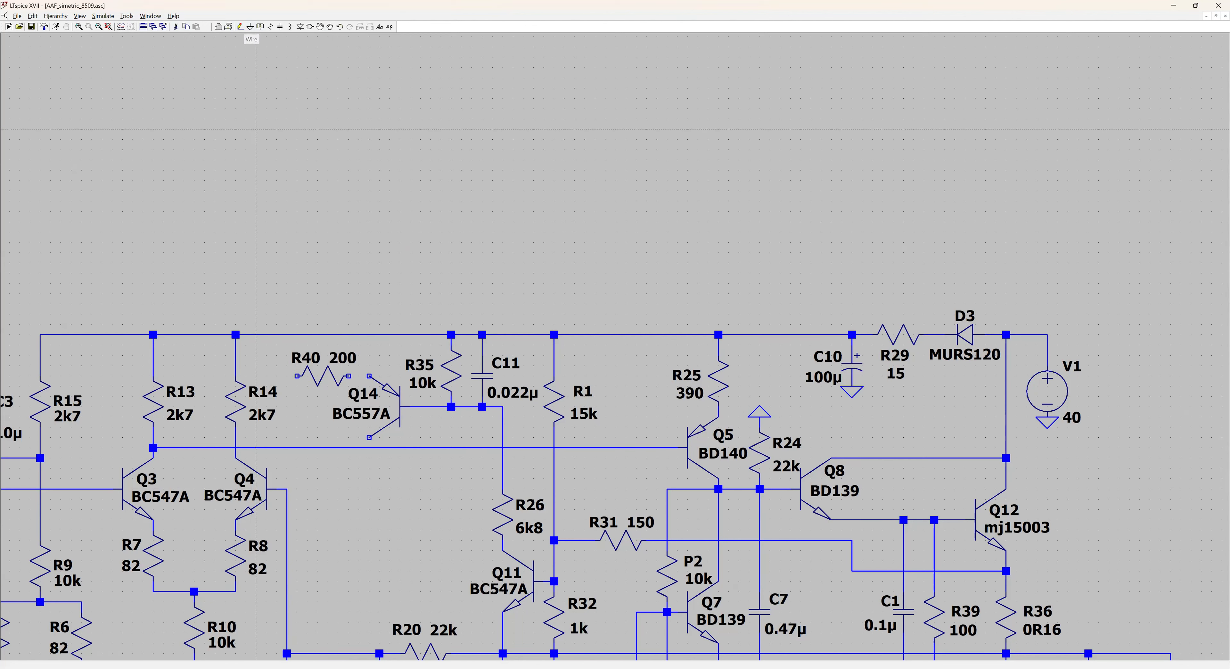
{"action": "left_click", "coordinate": [370, 438]}
{"action": "left_click", "coordinate": [369, 448]}
{"action": "left_click", "coordinate": [369, 376]}
{"action": "left_click", "coordinate": [349, 376]}
{"action": "left_click", "coordinate": [297, 376]}
{"action": "left_click", "coordinate": [277, 335]}
{"action": "key", "text": "Escape"}
- Copy C11, R35 and Q11 into a mirrored group just above the negative rail, left of R19
{"action": "left_click_drag", "start_coordinate": [396, 647], "coordinate": [468, 315]}
{"action": "scroll", "coordinate": [509, 371], "scroll_direction": "down", "scroll_amount": 3}
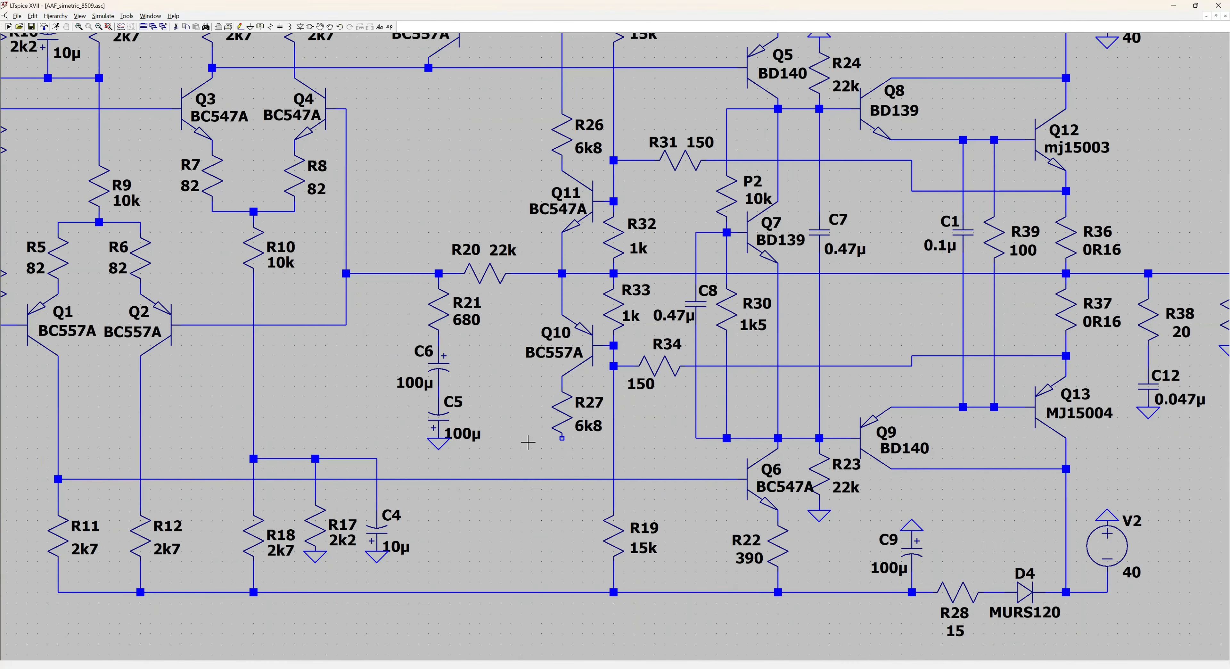
{"action": "left_click", "coordinate": [187, 28]}
{"action": "left_click", "coordinate": [536, 175]}
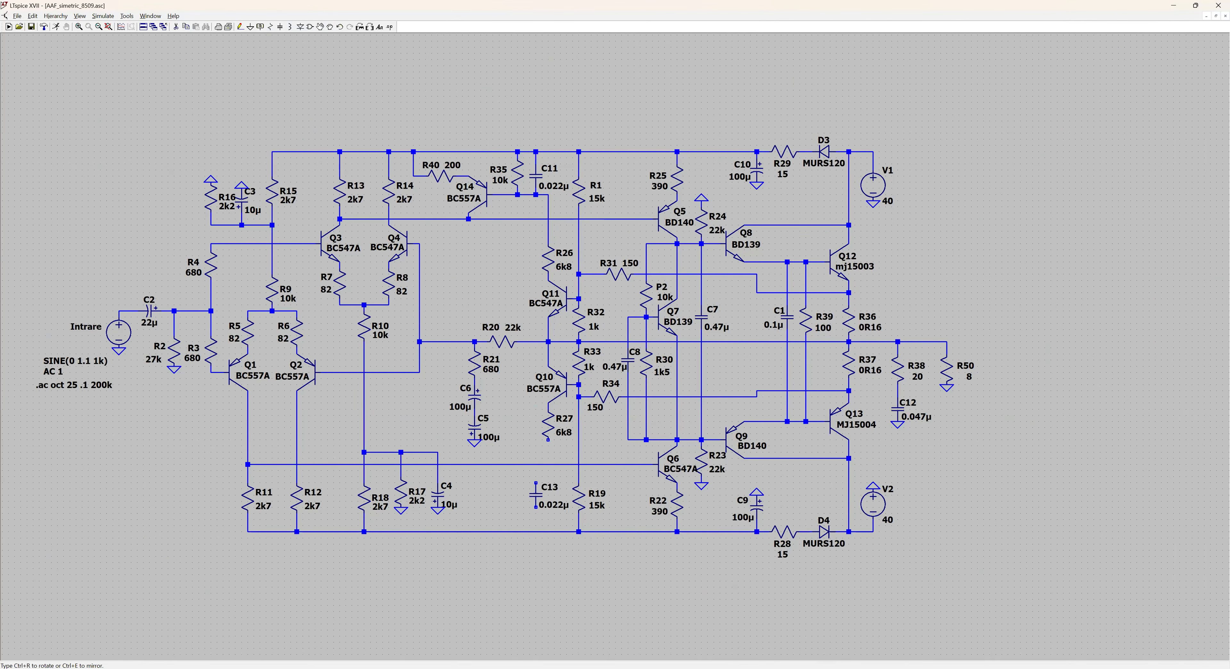
{"action": "left_click", "coordinate": [536, 514]}
{"action": "left_click", "coordinate": [518, 173]}
{"action": "left_click", "coordinate": [518, 508]}
{"action": "left_click", "coordinate": [563, 300]}
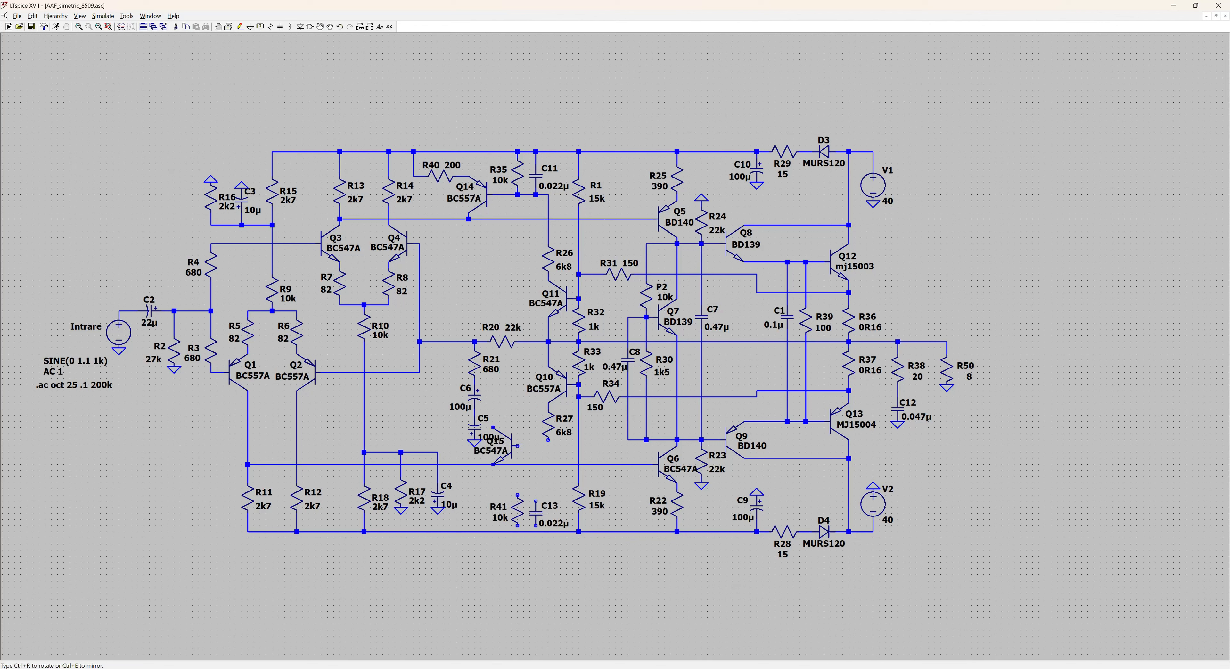
{"action": "left_click", "coordinate": [482, 489]}
- Wire the lower ends of R41 and C13 to the negative rail and their joined upper ends to R27's lower end
{"action": "key", "text": "F3"}
{"action": "left_click", "coordinate": [536, 526]}
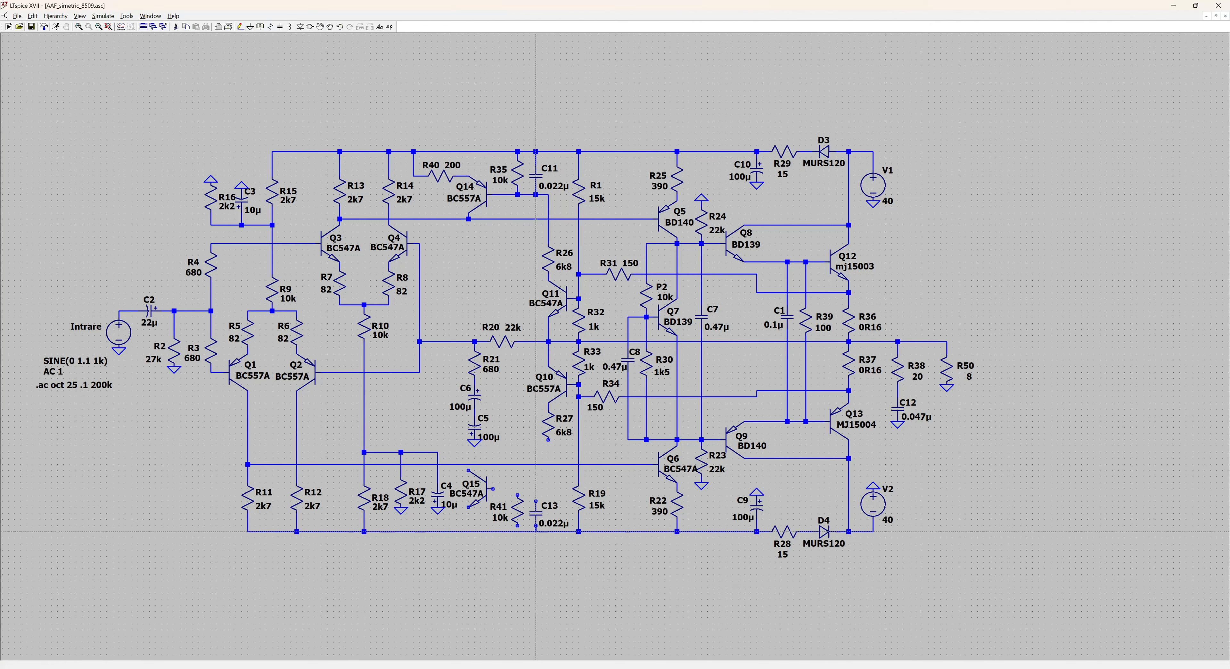
{"action": "left_click", "coordinate": [536, 531]}
{"action": "left_click", "coordinate": [518, 526]}
{"action": "left_click", "coordinate": [518, 532]}
{"action": "left_click", "coordinate": [517, 495]}
{"action": "left_click", "coordinate": [548, 489]}
{"action": "left_click", "coordinate": [549, 438]}
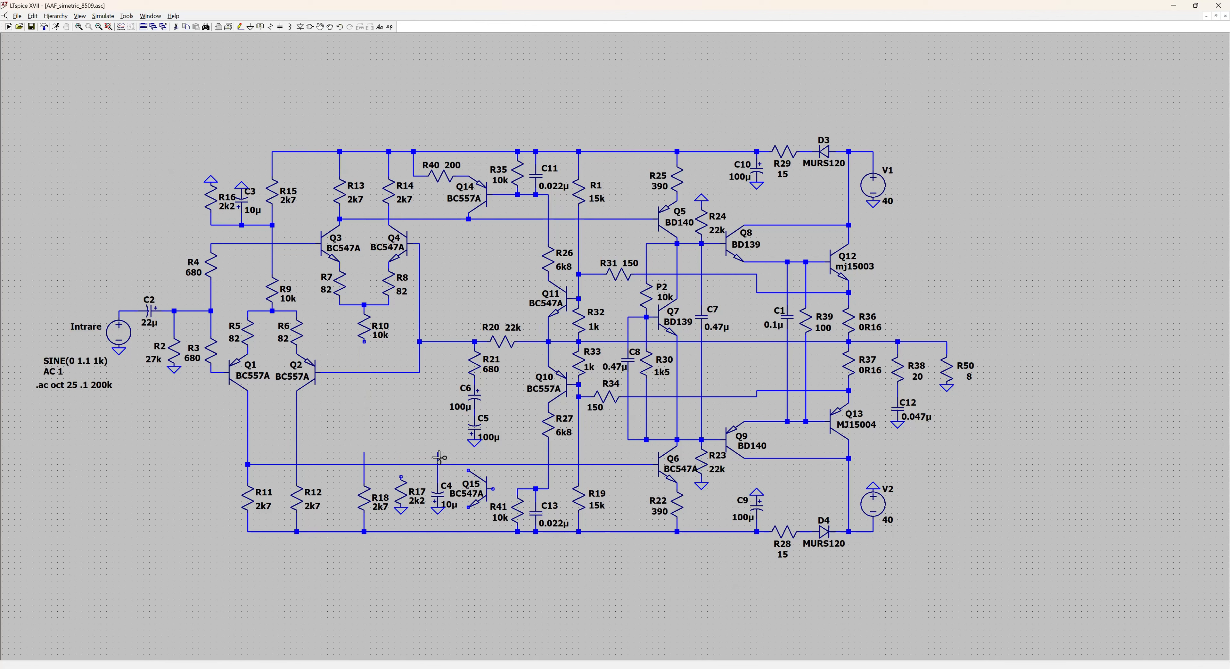
- Copy Q4 into the gap below R10 and place a diode beside the copy, using the 1N4148 model
{"action": "left_click", "coordinate": [401, 260]}
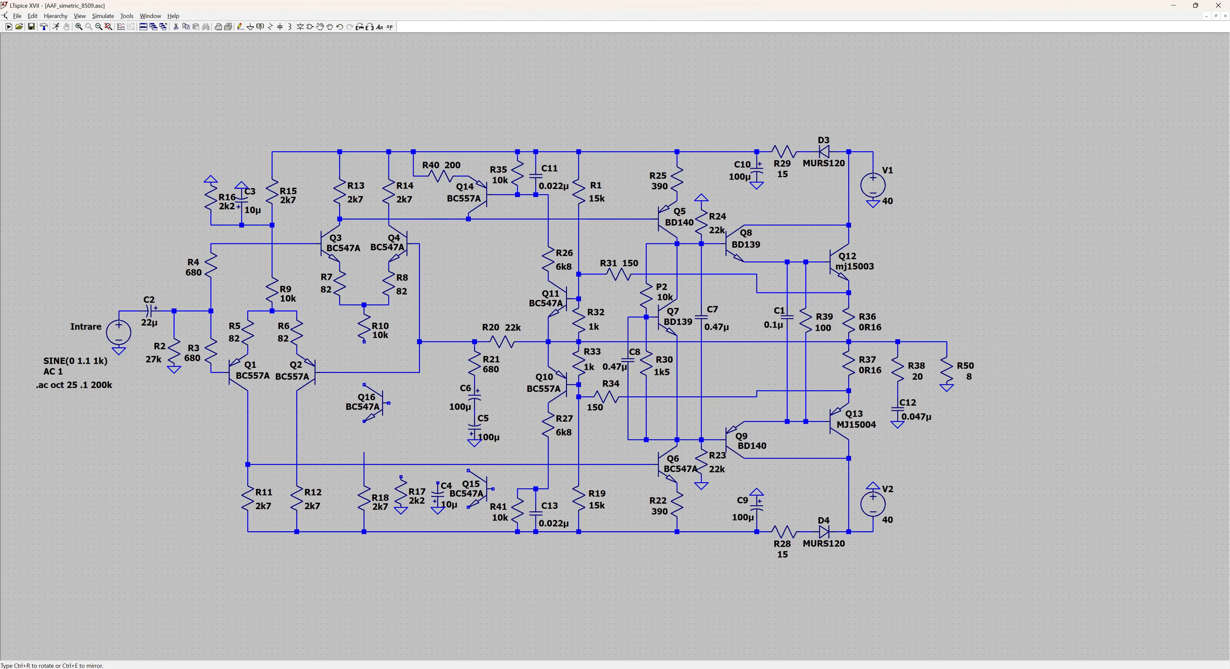
{"action": "left_click", "coordinate": [378, 416]}
{"action": "left_click", "coordinate": [300, 27]}
{"action": "left_click", "coordinate": [407, 427]}
{"action": "right_click", "coordinate": [409, 427]}
{"action": "right_click", "coordinate": [409, 427]}
{"action": "left_click", "coordinate": [651, 316]}
{"action": "left_click", "coordinate": [659, 332]}
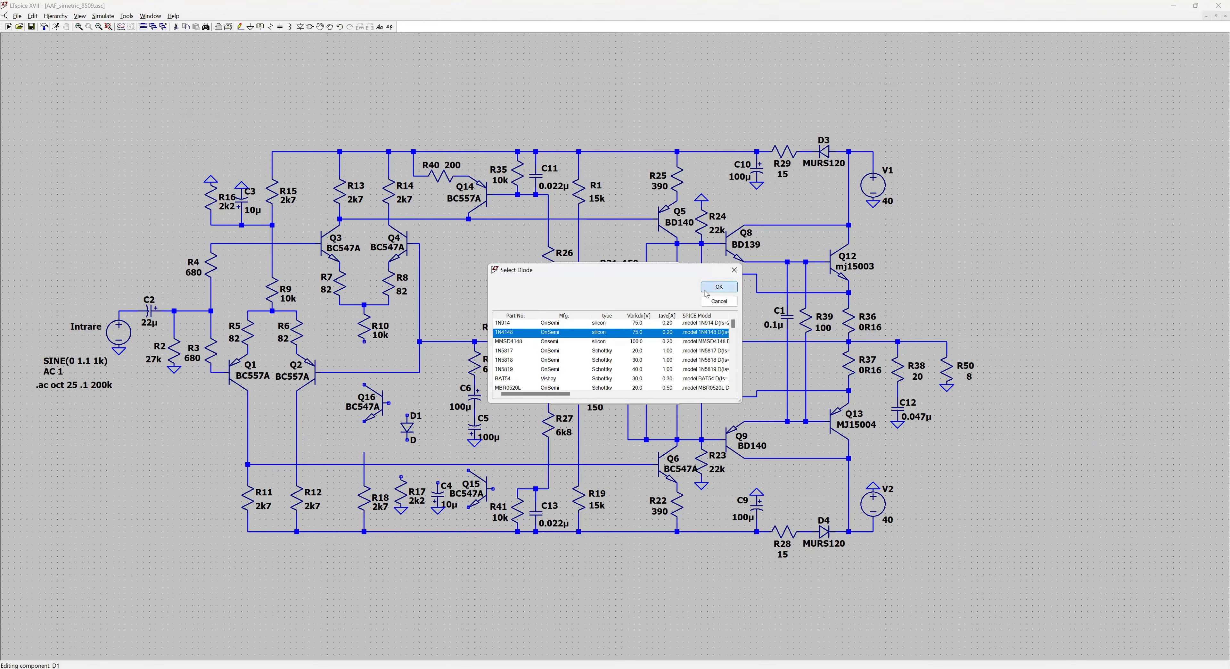
{"action": "left_click", "coordinate": [707, 290]}
- Wire R10's lower end to Q16's collector and set R10 to 15k
{"action": "scroll", "coordinate": [384, 439], "scroll_direction": "up", "scroll_amount": 4}
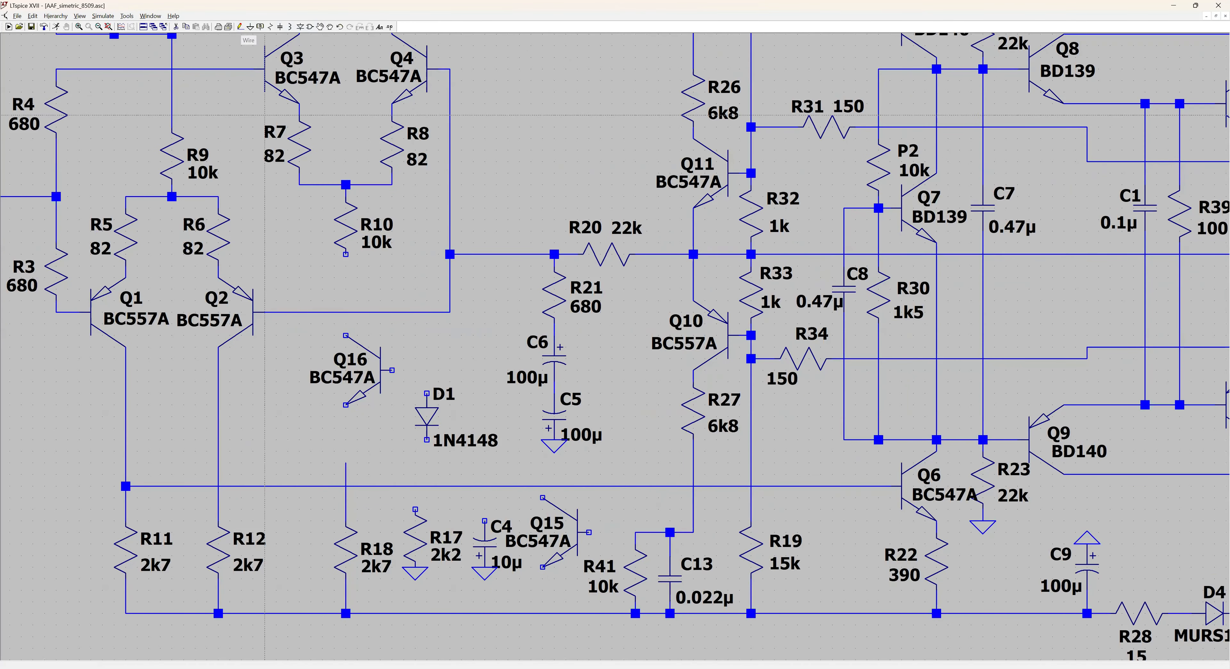
{"action": "left_click", "coordinate": [346, 254]}
{"action": "left_click", "coordinate": [346, 335]}
{"action": "right_click", "coordinate": [345, 335]}
{"action": "right_click", "coordinate": [377, 242]}
{"action": "type", "text": "15k"}
{"action": "key", "text": "Return"}
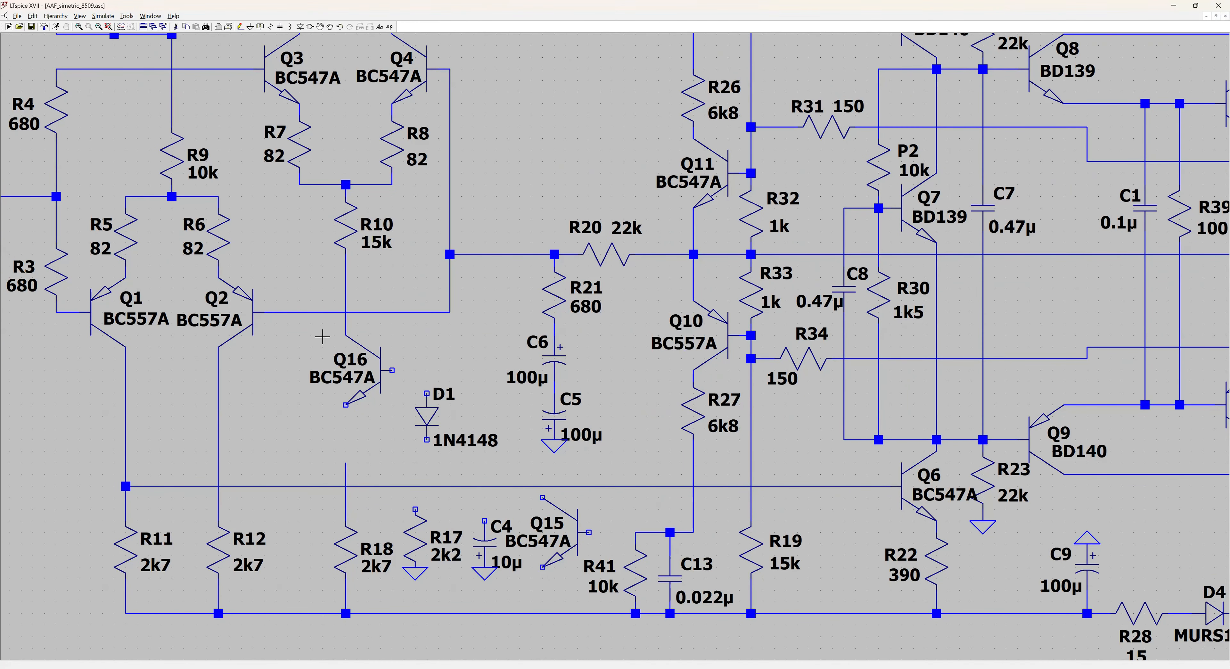
- Move D1 next to Q16's base and place a copy of it to the lower right
{"action": "left_click_drag", "start_coordinate": [434, 412], "coordinate": [411, 400]}
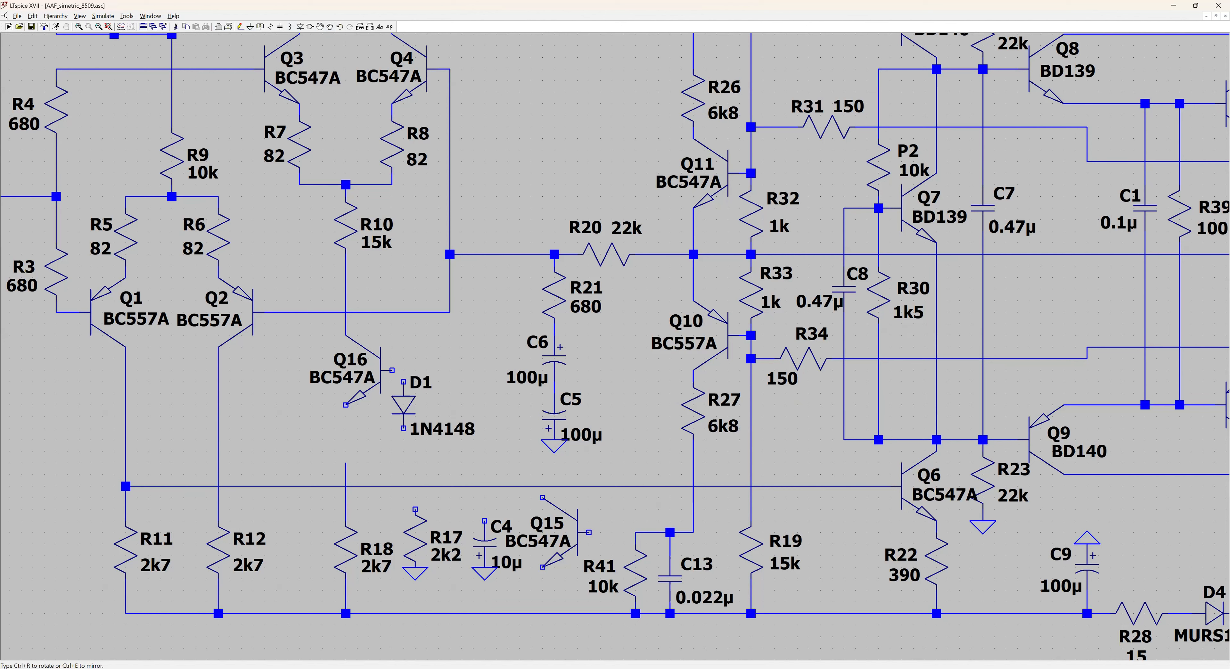
{"action": "left_click", "coordinate": [406, 403]}
{"action": "left_click", "coordinate": [185, 27]}
{"action": "left_click", "coordinate": [404, 404]}
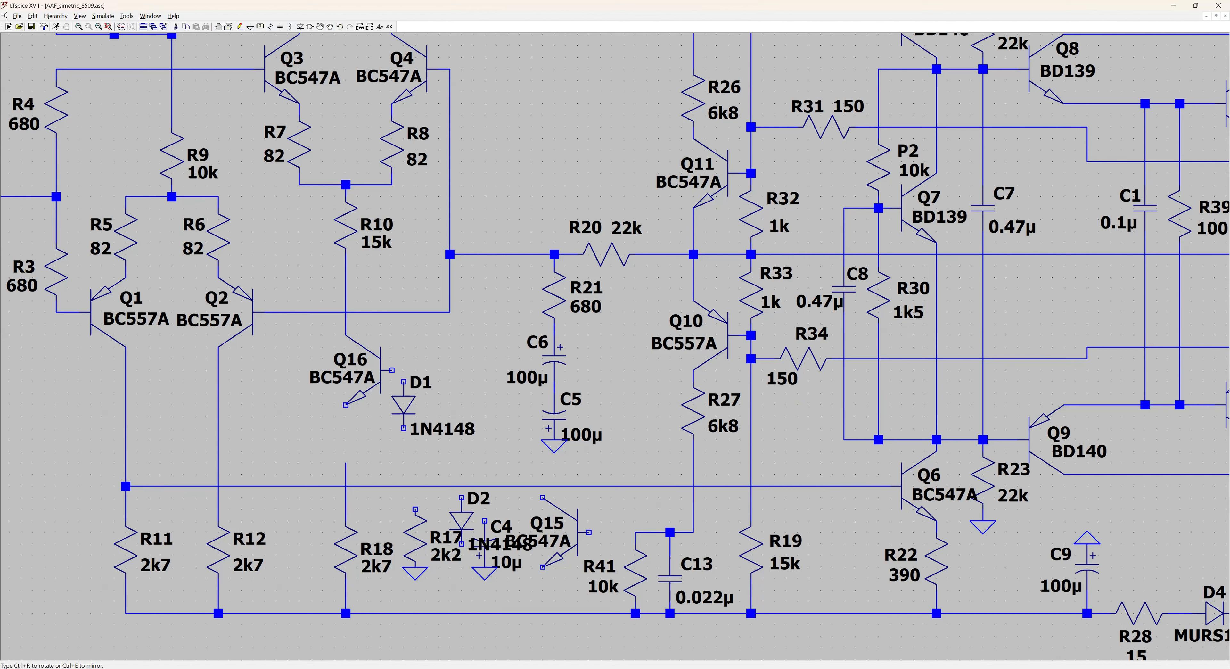
{"action": "left_click", "coordinate": [484, 439]}
- Delete C4 and clear R17 with its ground out of the way so that D2 can be moved directly below D1, beside R18
{"action": "key", "text": "Delete"}
{"action": "left_click", "coordinate": [484, 539]}
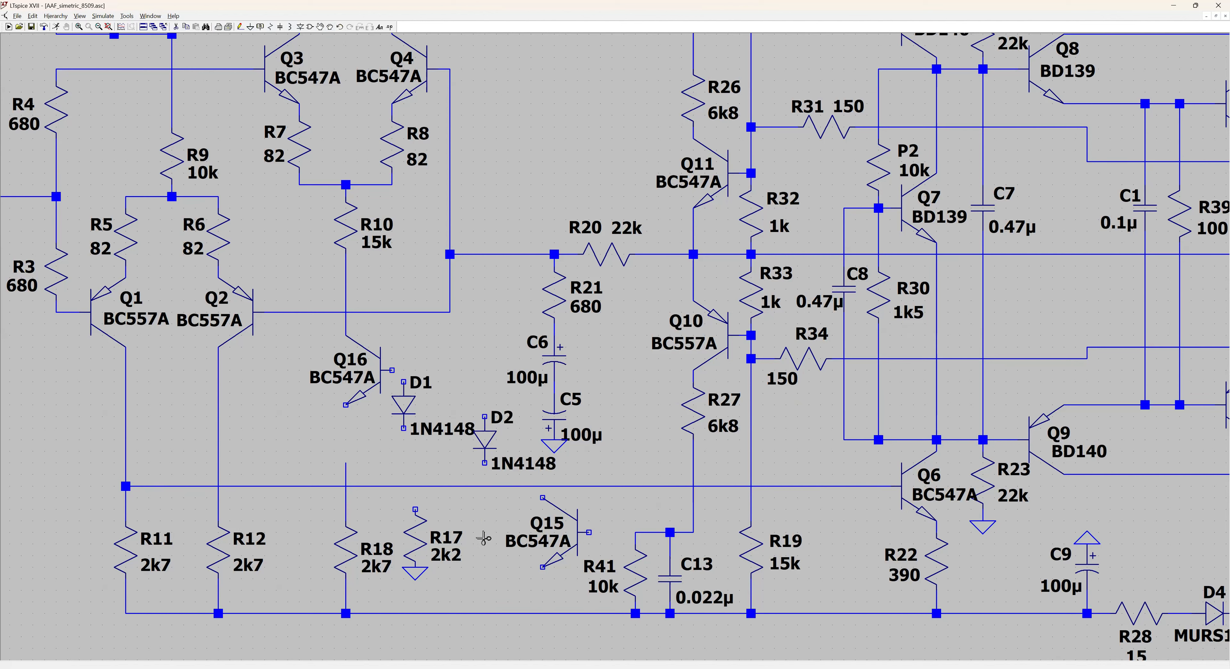
{"action": "left_click", "coordinate": [320, 27]}
{"action": "left_click", "coordinate": [415, 540]}
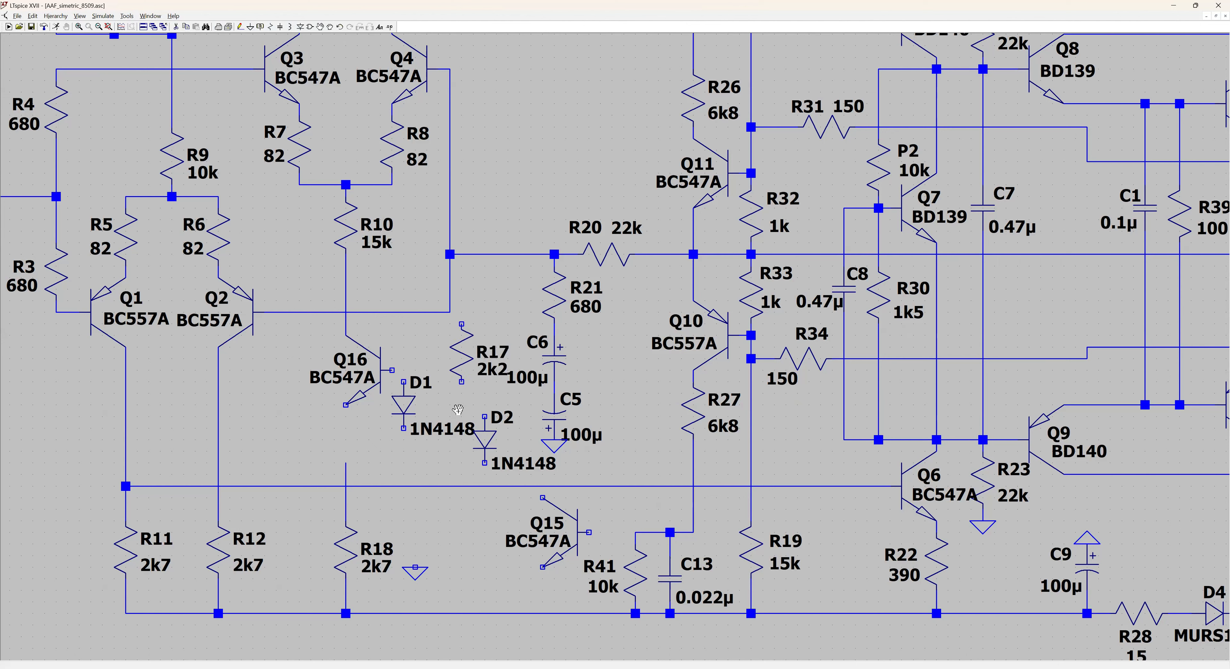
{"action": "left_click", "coordinate": [485, 440]}
{"action": "left_click", "coordinate": [404, 533]}
{"action": "key", "text": "Escape"}
- Set R18 to 330 and wire Q16's emitter to it and Q16's base through D1 and D2 to the negative rail
{"action": "right_click", "coordinate": [376, 567]}
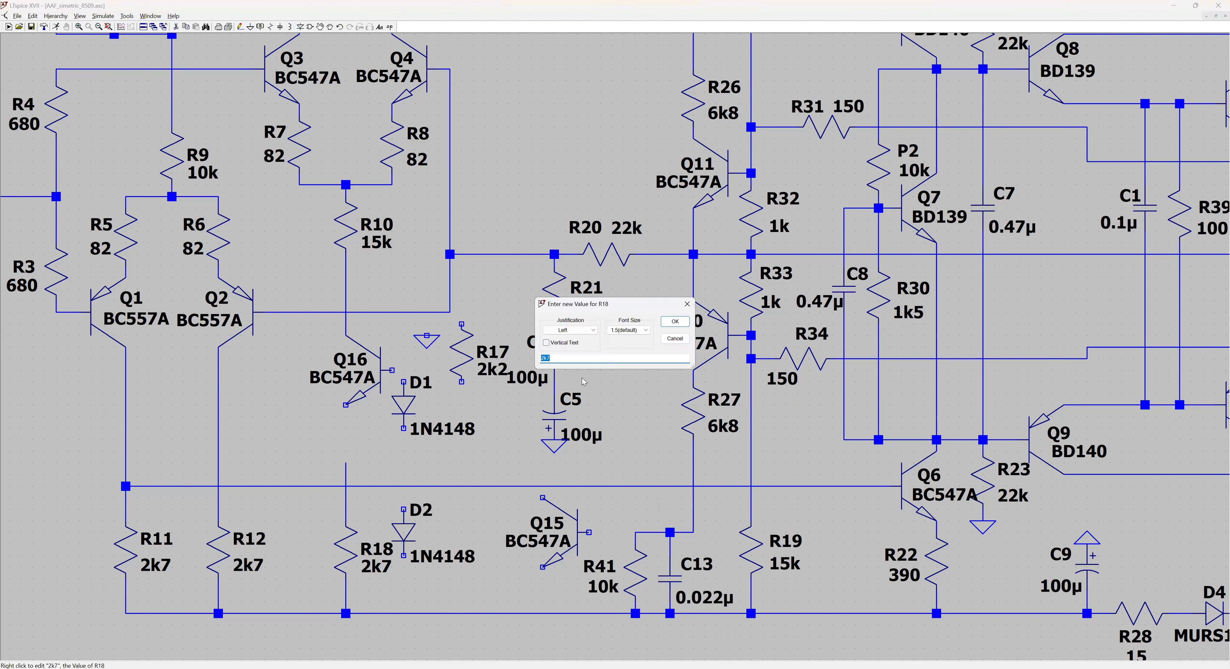
{"action": "type", "text": "330"}
{"action": "key", "text": "Return"}
{"action": "left_click", "coordinate": [241, 27]}
{"action": "left_click", "coordinate": [391, 370]}
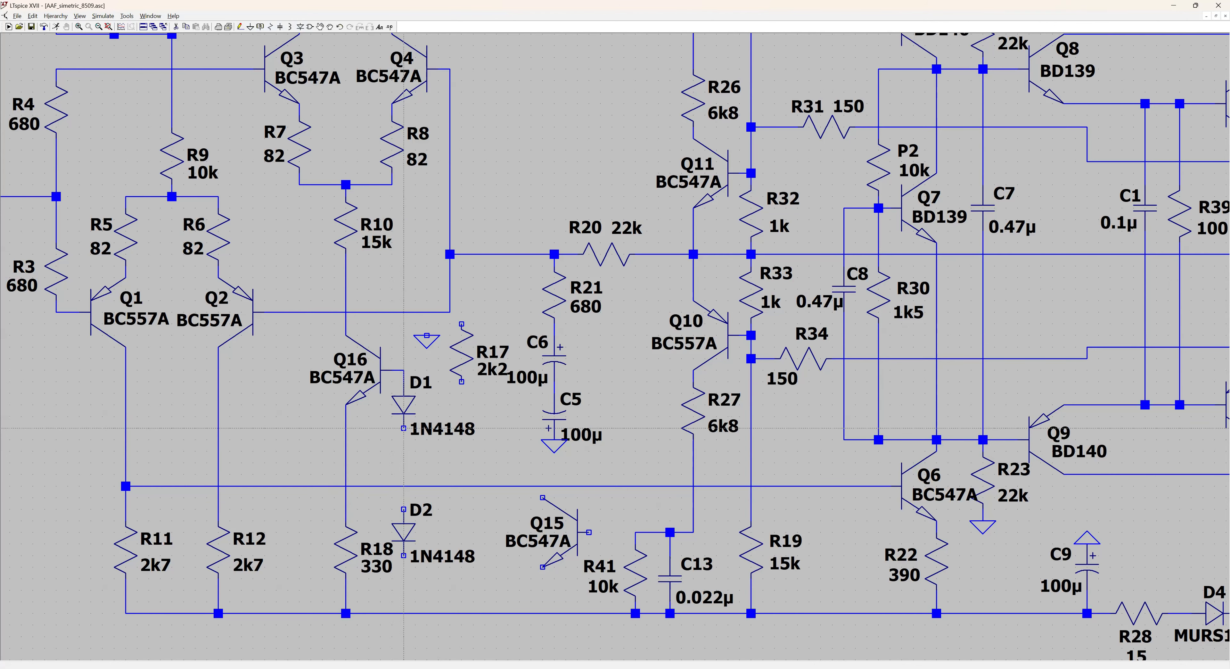
{"action": "left_click", "coordinate": [404, 613]}
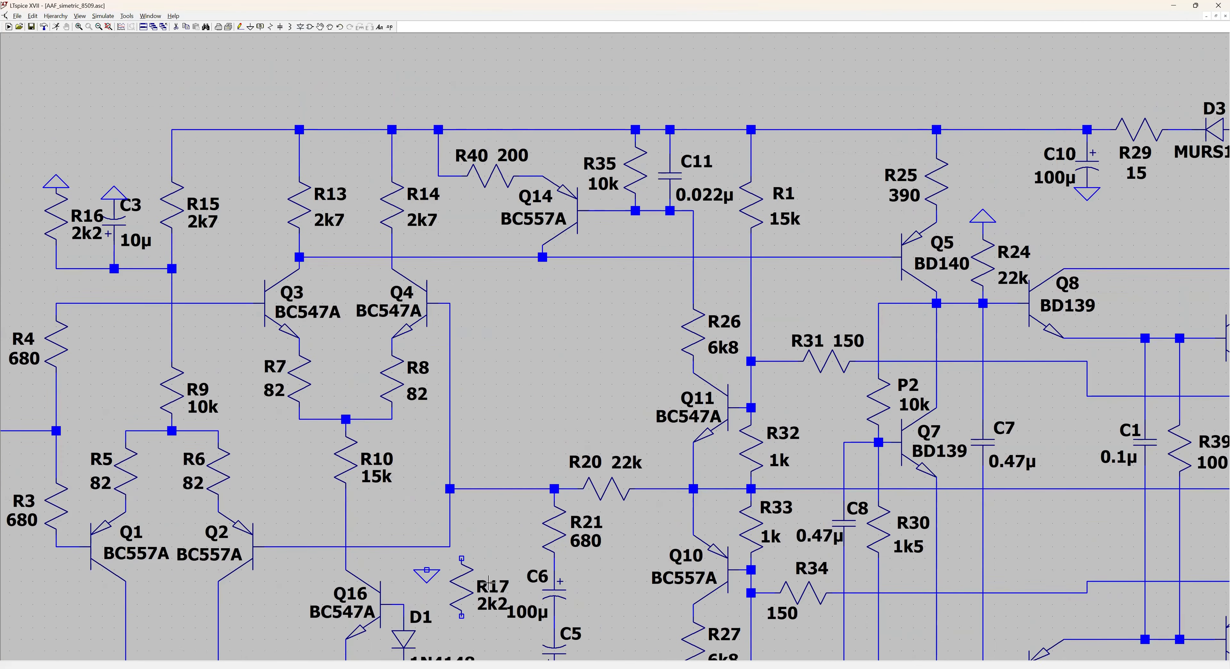
- Shift Q15 right toward R41 and lower R41's name and value labels to make room
{"action": "left_click", "coordinate": [318, 28]}
{"action": "left_click", "coordinate": [446, 328]}
{"action": "left_click", "coordinate": [445, 327]}
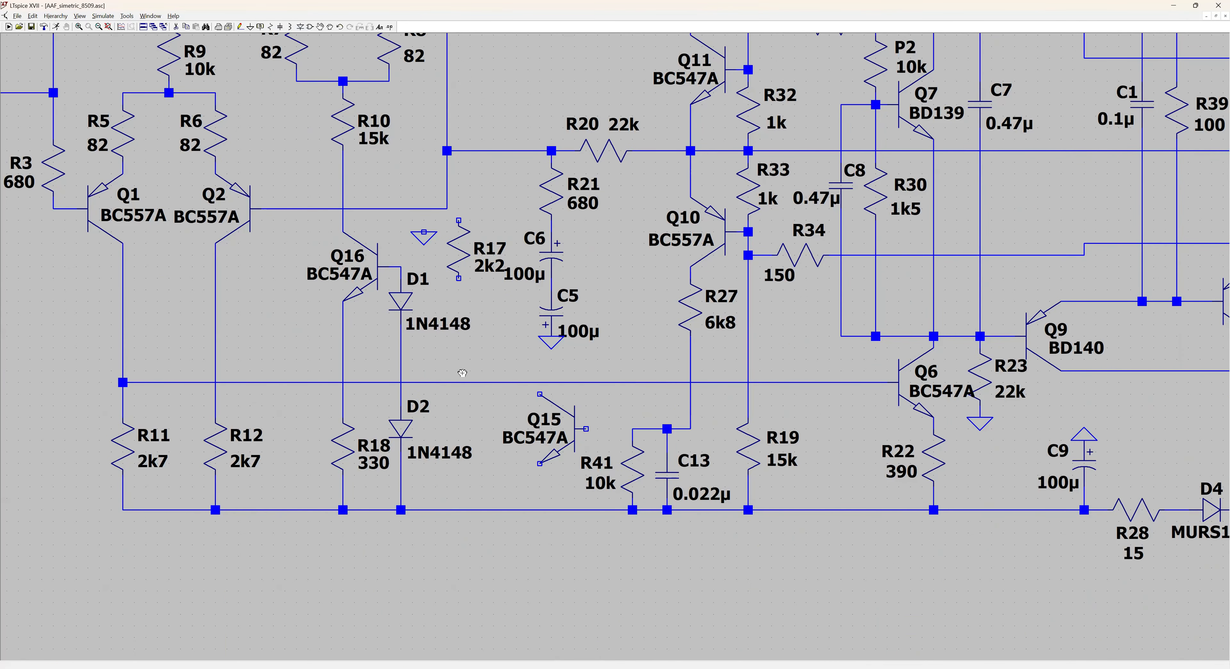
{"action": "left_click", "coordinate": [572, 431]}
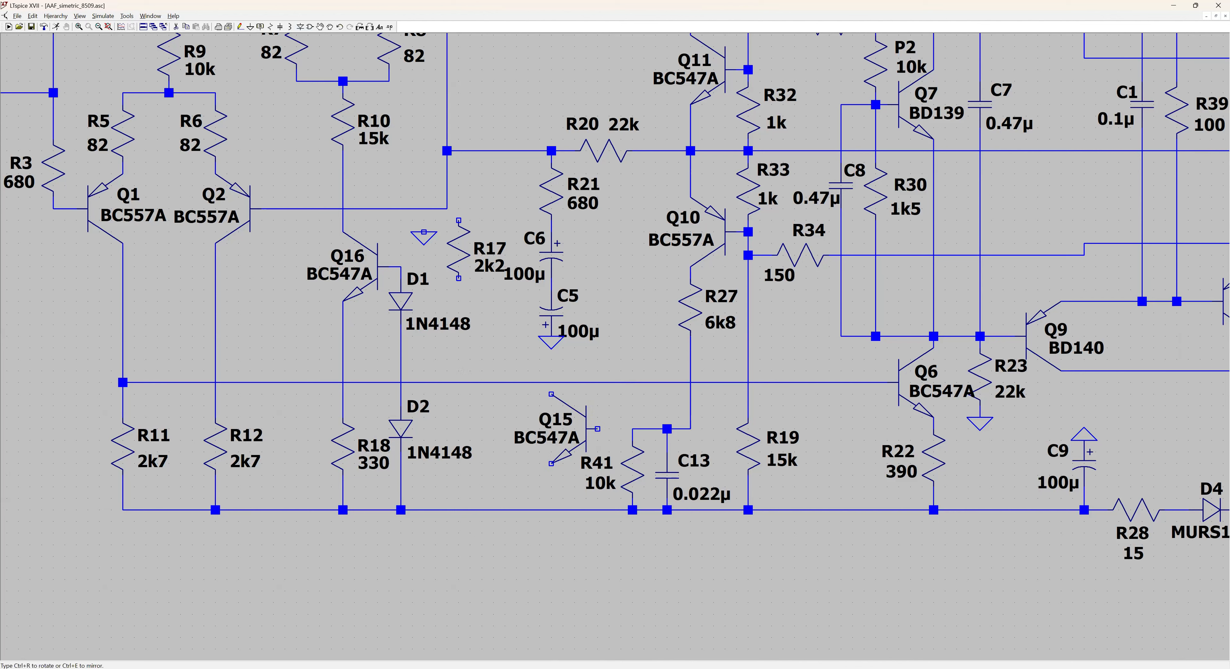
{"action": "left_click", "coordinate": [583, 431]}
{"action": "left_click", "coordinate": [599, 484]}
{"action": "left_click", "coordinate": [607, 500]}
{"action": "left_click", "coordinate": [597, 464]}
{"action": "left_click", "coordinate": [606, 477]}
{"action": "left_click", "coordinate": [585, 430]}
{"action": "left_click", "coordinate": [608, 430]}
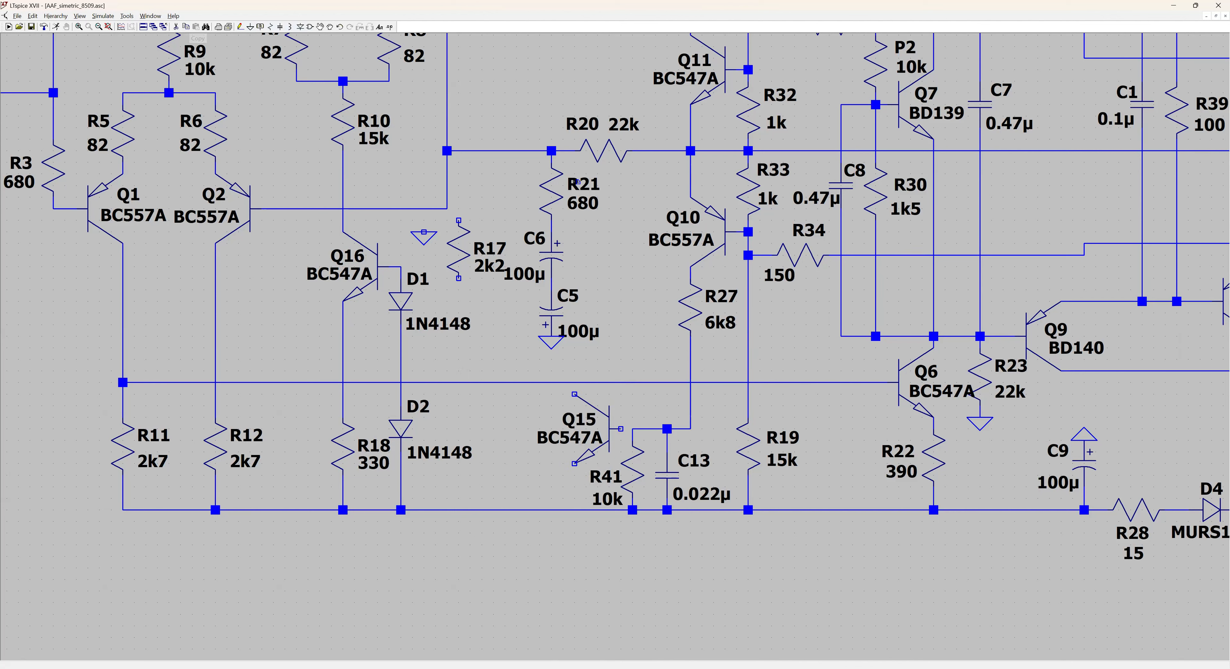
- Copy R20 into the space left of Q15's emitter
{"action": "left_click", "coordinate": [603, 152]}
{"action": "left_click", "coordinate": [534, 464]}
{"action": "key", "text": "Escape"}
- Arrange R42's name and value labels side by side below the resistor and set its value to 220
{"action": "left_click", "coordinate": [320, 27]}
{"action": "left_click", "coordinate": [513, 437]}
{"action": "left_click", "coordinate": [518, 492]}
{"action": "left_click", "coordinate": [569, 438]}
{"action": "left_click", "coordinate": [530, 402]}
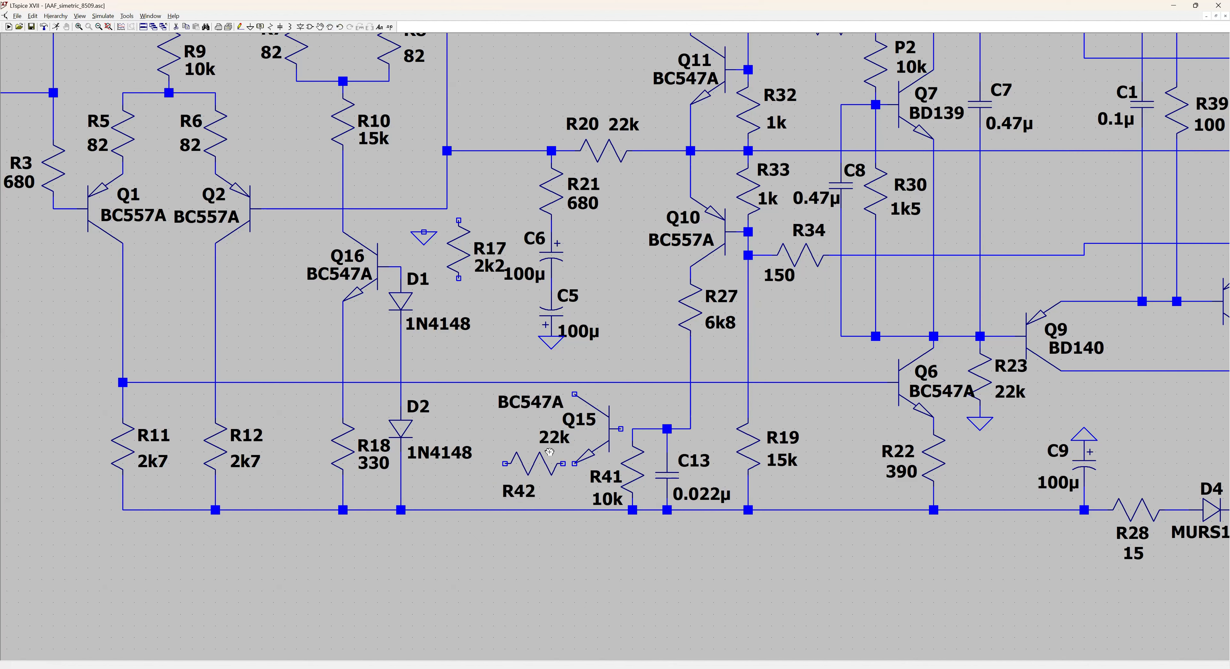
{"action": "left_click", "coordinate": [554, 437]}
{"action": "left_click", "coordinate": [558, 489]}
{"action": "left_click", "coordinate": [532, 402]}
{"action": "left_click", "coordinate": [568, 437]}
{"action": "left_click", "coordinate": [519, 491]}
{"action": "left_click", "coordinate": [517, 486]}
{"action": "right_click", "coordinate": [561, 486]}
{"action": "type", "text": "220"}
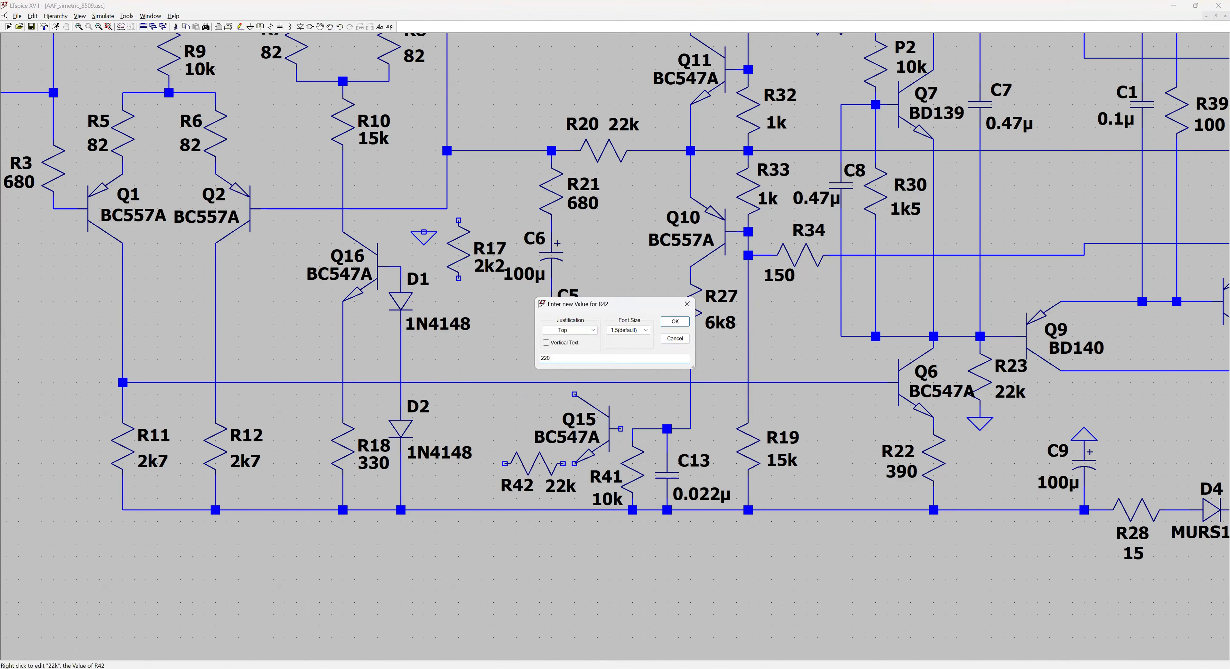
{"action": "key", "text": "Return"}
- Wire Q15's base to the R41–C13 node, its collector to the Q6 base line, and its emitter through R42 to the negative rail
{"action": "left_click", "coordinate": [241, 27]}
{"action": "left_click", "coordinate": [621, 428]}
{"action": "left_click", "coordinate": [633, 428]}
{"action": "left_click", "coordinate": [575, 394]}
{"action": "left_click", "coordinate": [574, 382]}
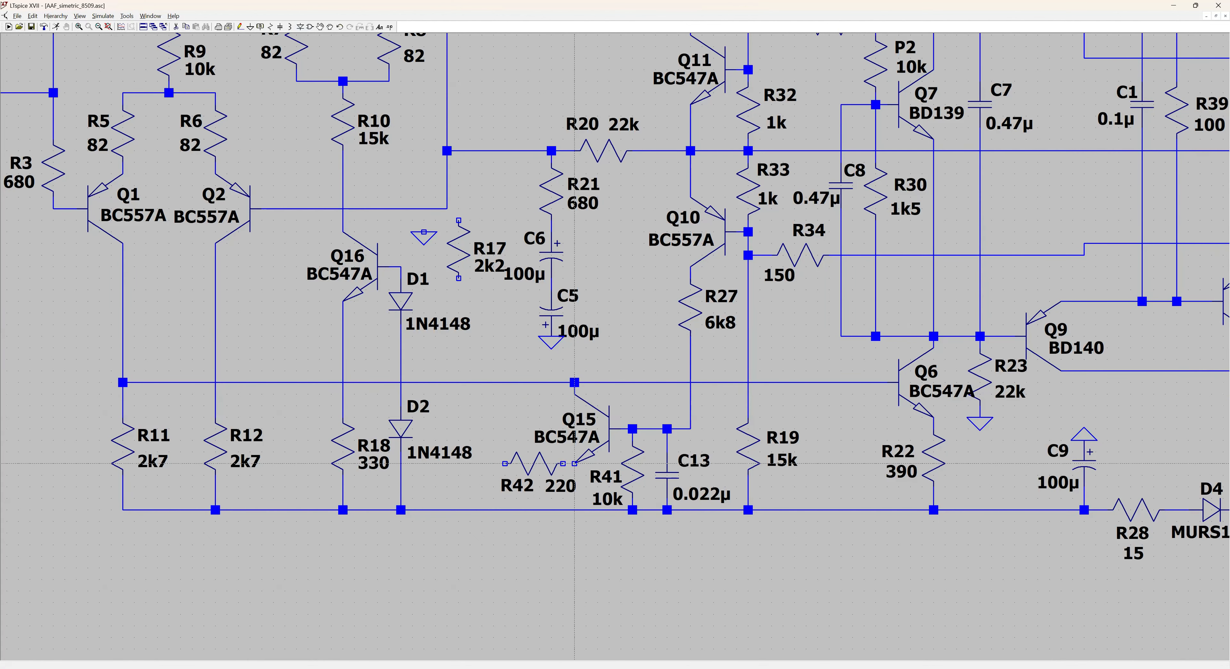
{"action": "left_click", "coordinate": [574, 464]}
{"action": "left_click", "coordinate": [493, 464]}
{"action": "left_click", "coordinate": [494, 510]}
{"action": "key", "text": "Escape"}
- Shift the feedback parts R20, R21, C6 and C5 with their ground and junction right, closer to Q10
{"action": "left_click", "coordinate": [330, 27]}
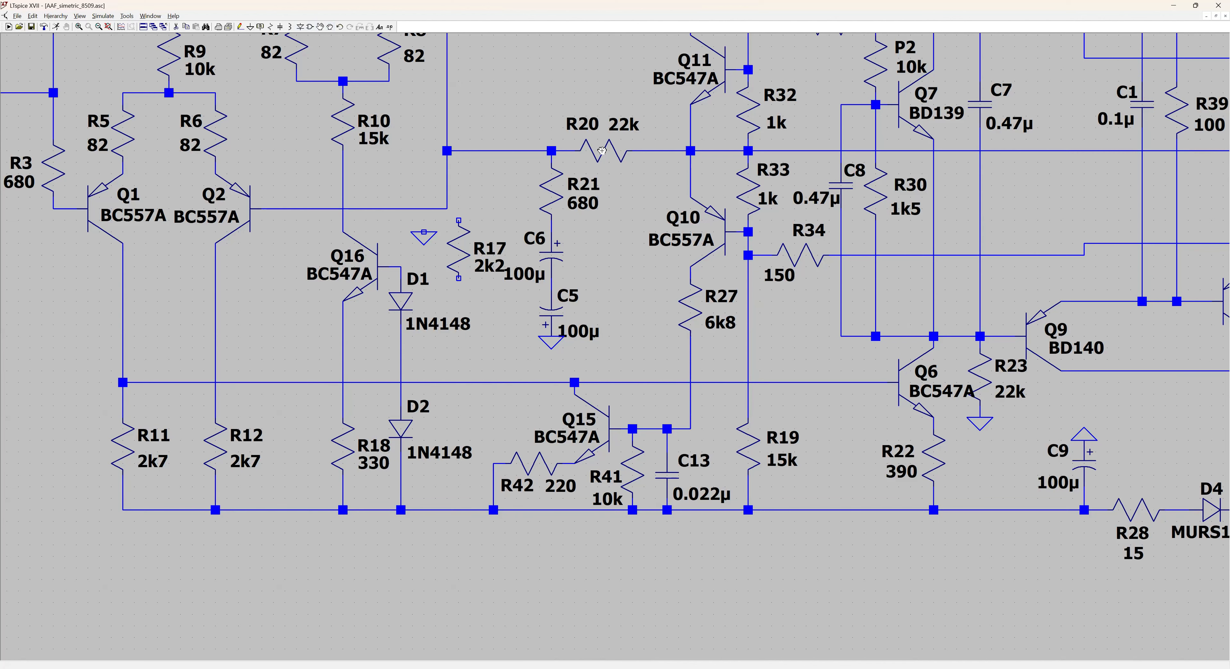
{"action": "left_click", "coordinate": [602, 151]}
{"action": "left_click", "coordinate": [637, 150]}
{"action": "left_click", "coordinate": [551, 191]}
{"action": "left_click", "coordinate": [586, 191]}
{"action": "left_click", "coordinate": [551, 151]}
{"action": "left_click", "coordinate": [586, 150]}
{"action": "left_click", "coordinate": [552, 257]}
{"action": "left_click", "coordinate": [586, 257]}
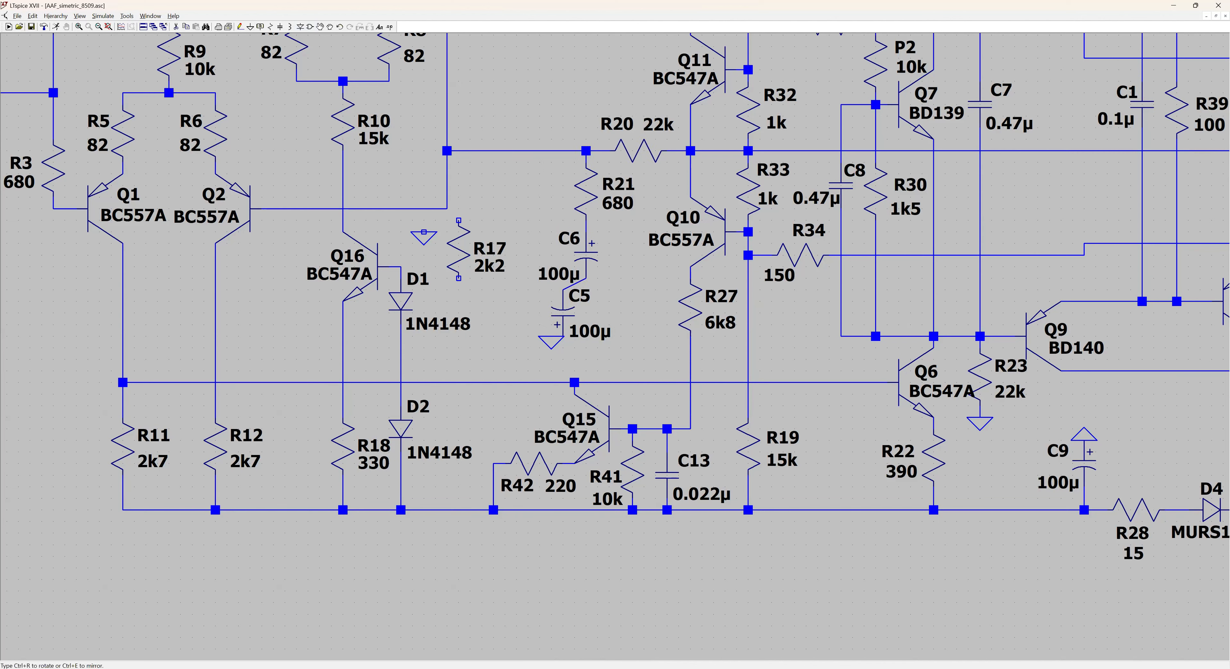
{"action": "left_click", "coordinate": [586, 311]}
{"action": "left_click", "coordinate": [550, 337]}
{"action": "left_click", "coordinate": [586, 348]}
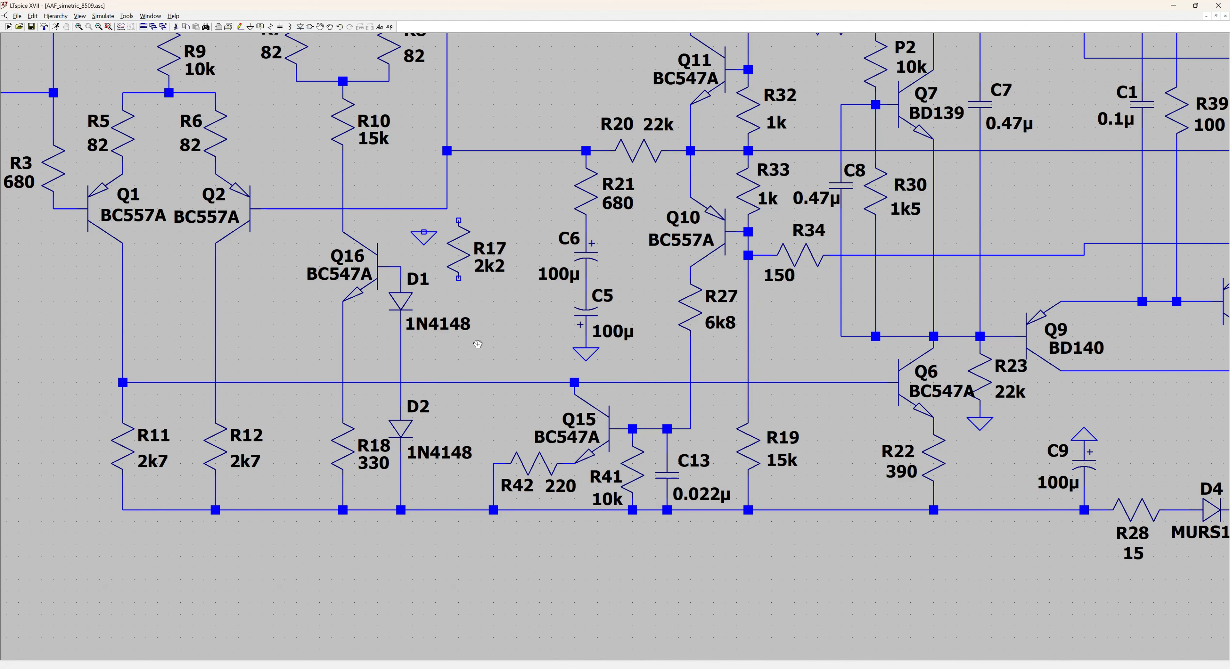
- Move R17 and its ground to the right of D1 and set R17 to 8k2
{"action": "left_click", "coordinate": [463, 255]}
{"action": "left_click", "coordinate": [498, 313]}
{"action": "left_click", "coordinate": [424, 235]}
{"action": "left_click", "coordinate": [492, 336]}
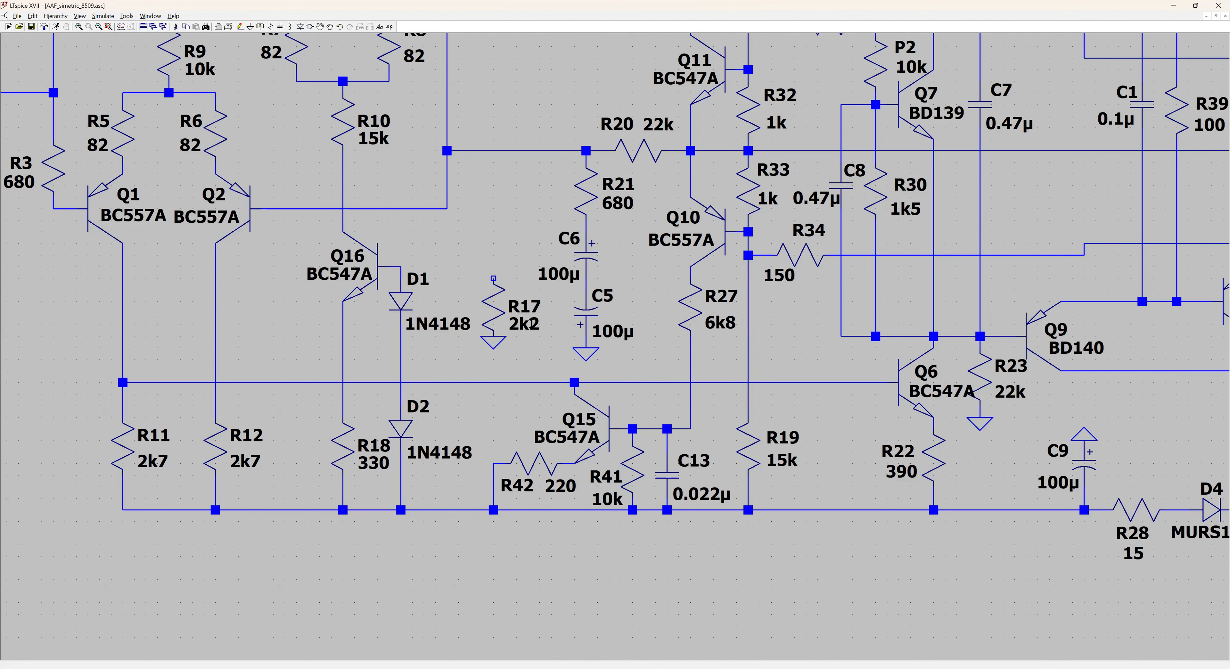
{"action": "right_click", "coordinate": [532, 323]}
{"action": "type", "text": "8k2"}
{"action": "key", "text": "Return"}
- Wire the node between Q16's base and D1 to R17's upper end
{"action": "key", "text": "F3"}
{"action": "left_click", "coordinate": [401, 266]}
{"action": "left_click", "coordinate": [494, 278]}
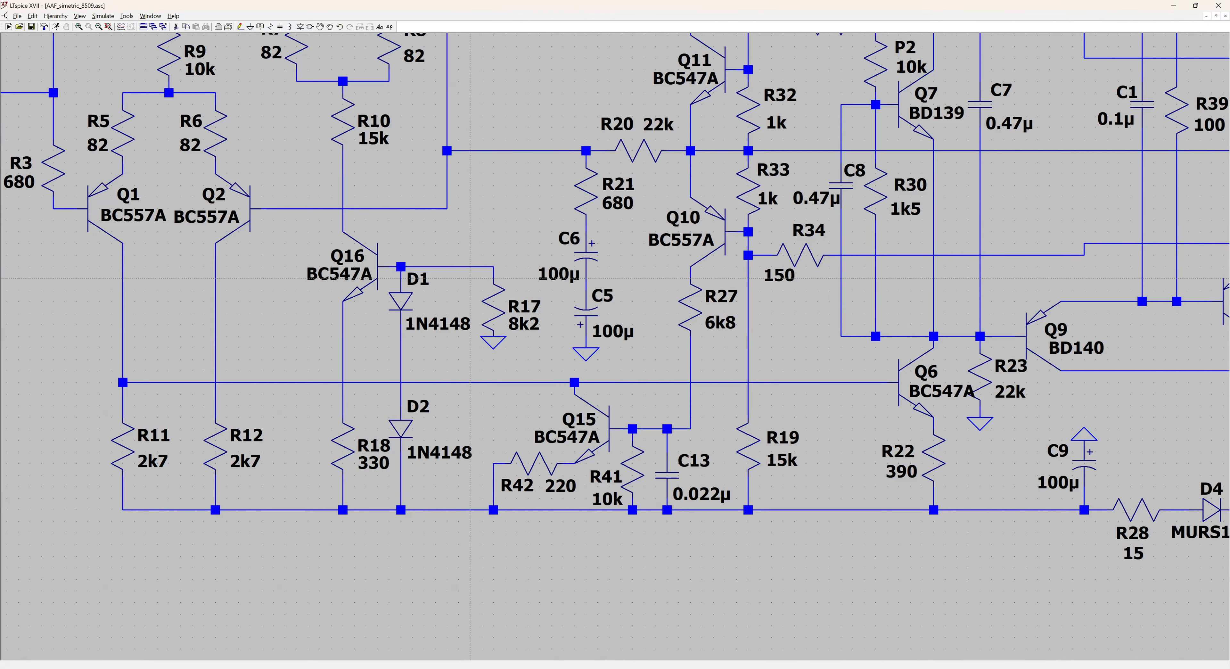
{"action": "key", "text": "Escape"}
- Set R9 to 15k
{"action": "scroll", "coordinate": [466, 279], "scroll_direction": "down", "scroll_amount": 5}
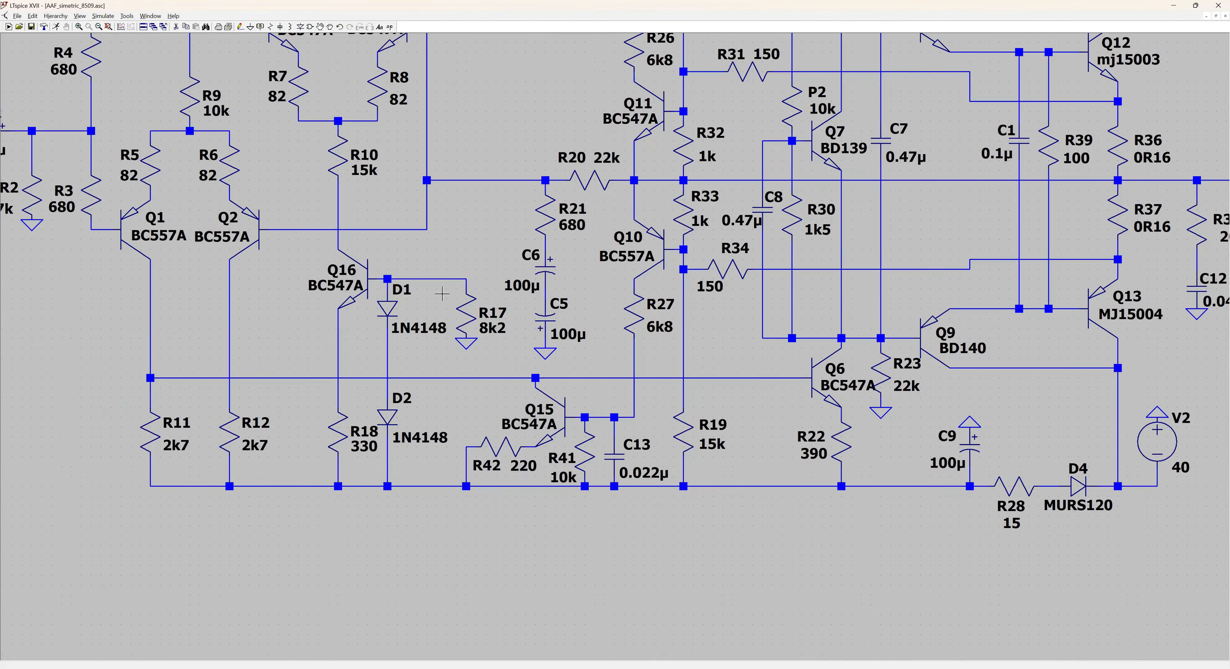
{"action": "scroll", "coordinate": [401, 559], "scroll_direction": "up", "scroll_amount": 2}
{"action": "scroll", "coordinate": [388, 316], "scroll_direction": "up", "scroll_amount": 3}
{"action": "right_click", "coordinate": [400, 556]}
{"action": "type", "text": "15k"}
{"action": "key", "text": "Return"}
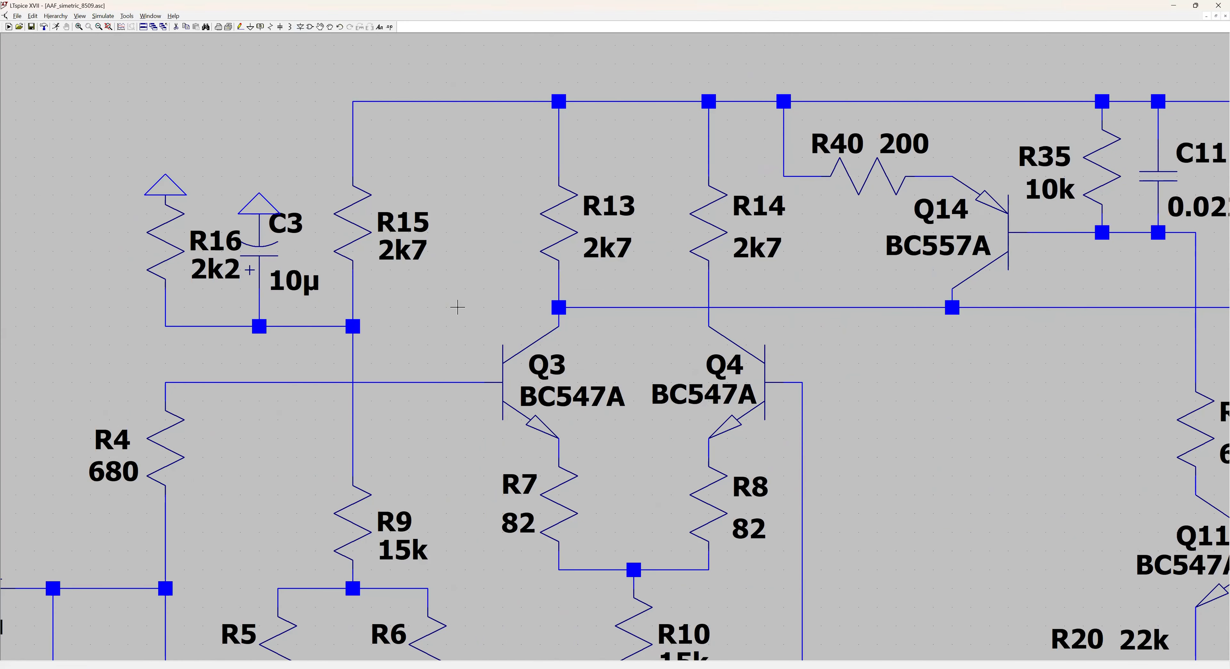
- Delete C3 with its ground and the wires joining R16, R15 and R9
{"action": "left_click_drag", "start_coordinate": [458, 305], "coordinate": [509, 259]}
{"action": "key", "text": "F5"}
{"action": "left_click_drag", "start_coordinate": [305, 129], "coordinate": [326, 254]}
{"action": "left_click", "coordinate": [326, 267]}
{"action": "left_click", "coordinate": [414, 247]}
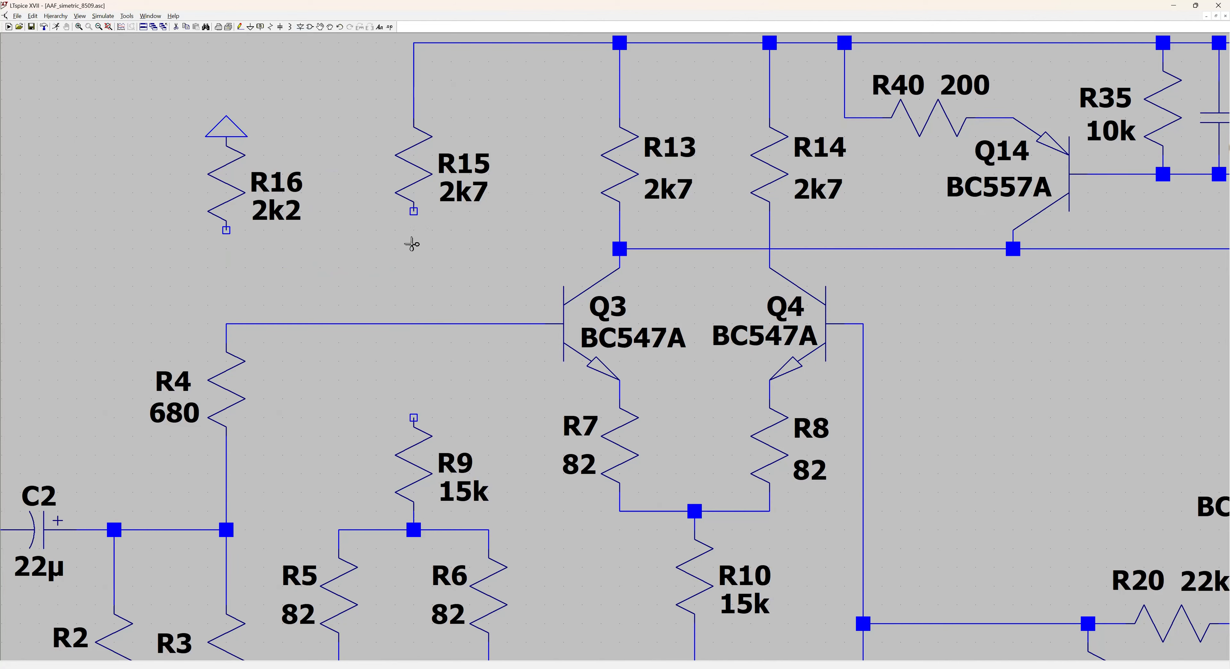
- Set R16 to 8k2 and R15 to 330
{"action": "right_click", "coordinate": [281, 212]}
{"action": "type", "text": "8k2"}
{"action": "key", "text": "Return"}
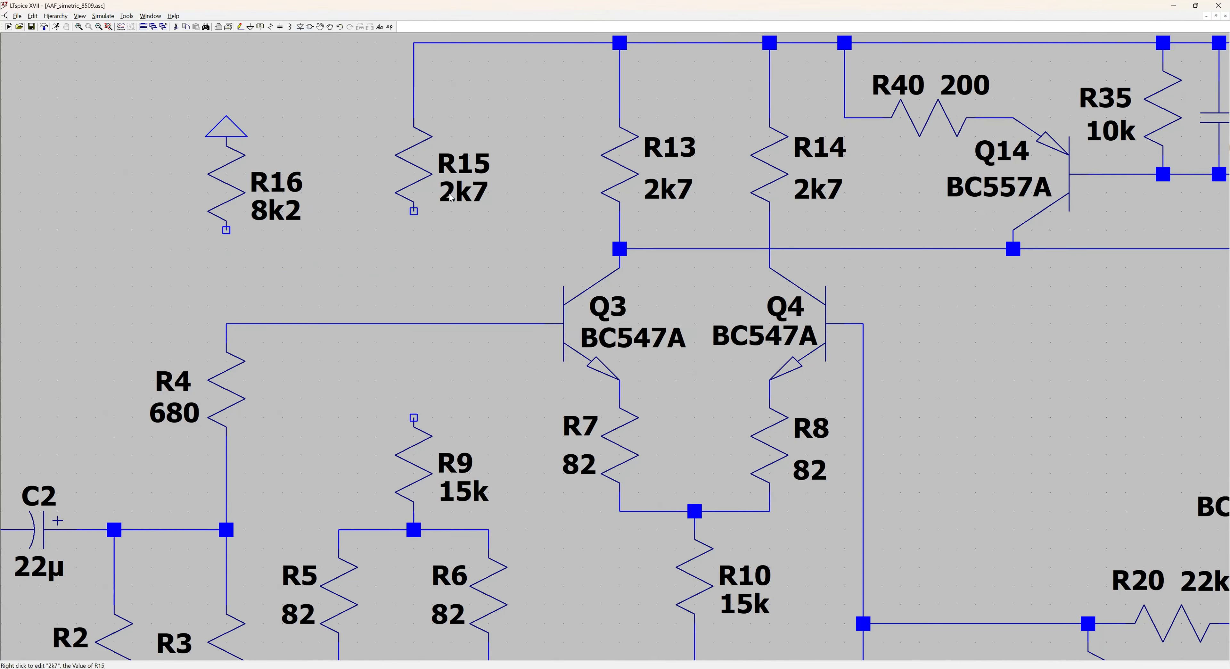
{"action": "right_click", "coordinate": [462, 191]}
{"action": "type", "text": "330"}
{"action": "key", "text": "Return"}
- Shift R15 and the attached end of the positive rail right, closer to R13
{"action": "scroll", "coordinate": [493, 269], "scroll_direction": "down", "scroll_amount": 3}
{"action": "scroll", "coordinate": [495, 269], "scroll_direction": "down", "scroll_amount": 1}
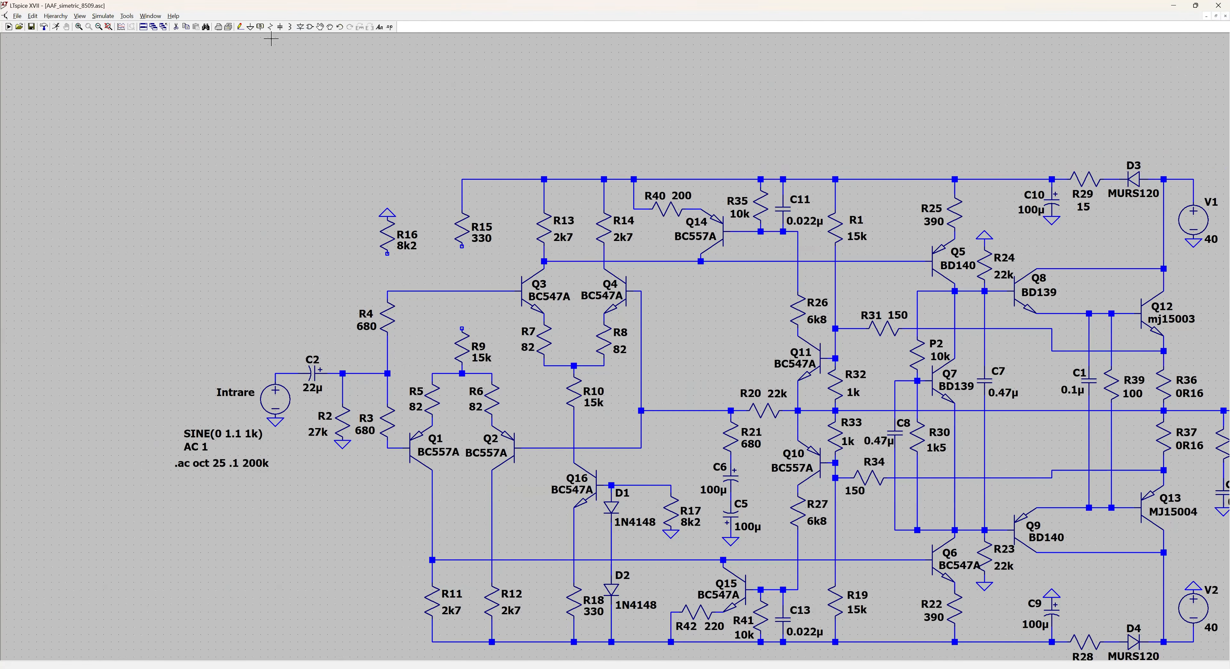
{"action": "left_click", "coordinate": [330, 27]}
{"action": "left_click_drag", "start_coordinate": [457, 174], "coordinate": [473, 248]}
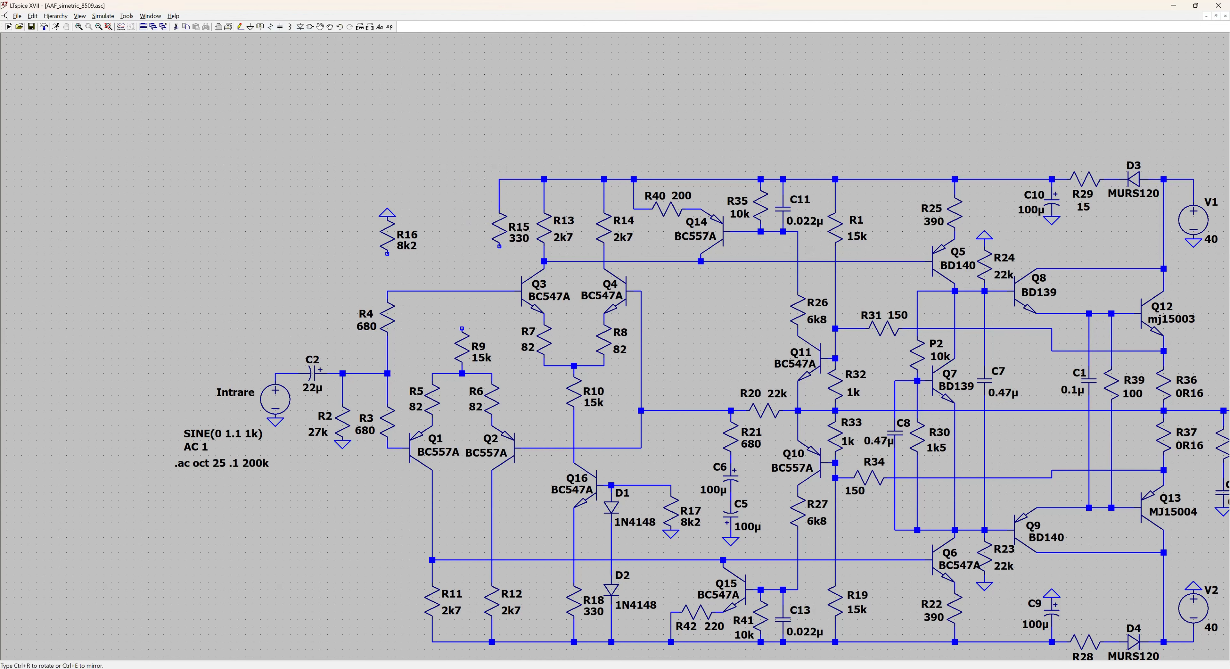
{"action": "left_click", "coordinate": [510, 249]}
- Copy Q1 into the space above R9 and wire the copy's collector to R9's upper end
{"action": "left_click", "coordinate": [186, 26]}
{"action": "left_click", "coordinate": [415, 452]}
{"action": "left_click", "coordinate": [444, 263]}
{"action": "key", "text": "F3"}
{"action": "left_click", "coordinate": [461, 329]}
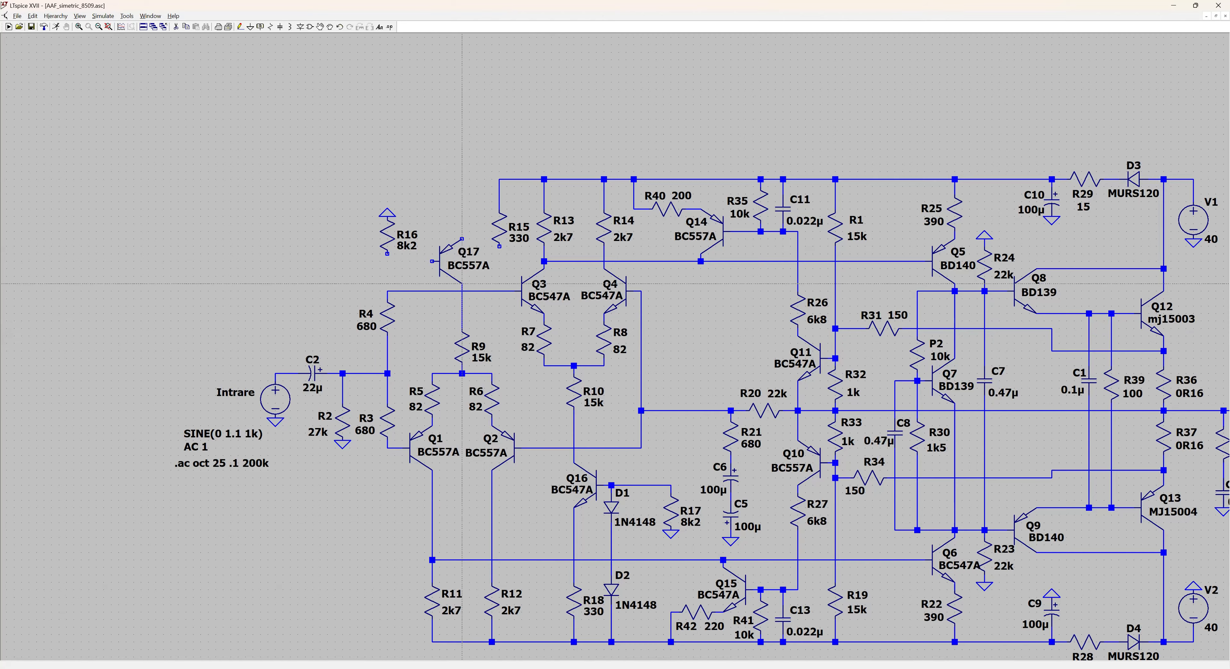
{"action": "key", "text": "Escape"}
- Shift R16 and its ground left, clear of the area beside Q17's base
{"action": "left_click_drag", "start_coordinate": [335, 167], "coordinate": [411, 414]}
{"action": "key", "text": "F8"}
{"action": "left_click", "coordinate": [359, 412]}
{"action": "key", "text": "Escape"}
- Make two copies of the 1N4148 diode and stack them one above the other over Q17's base
{"action": "left_click_drag", "start_coordinate": [460, 254], "coordinate": [437, 36]}
{"action": "left_click", "coordinate": [186, 27]}
{"action": "left_click", "coordinate": [588, 442]}
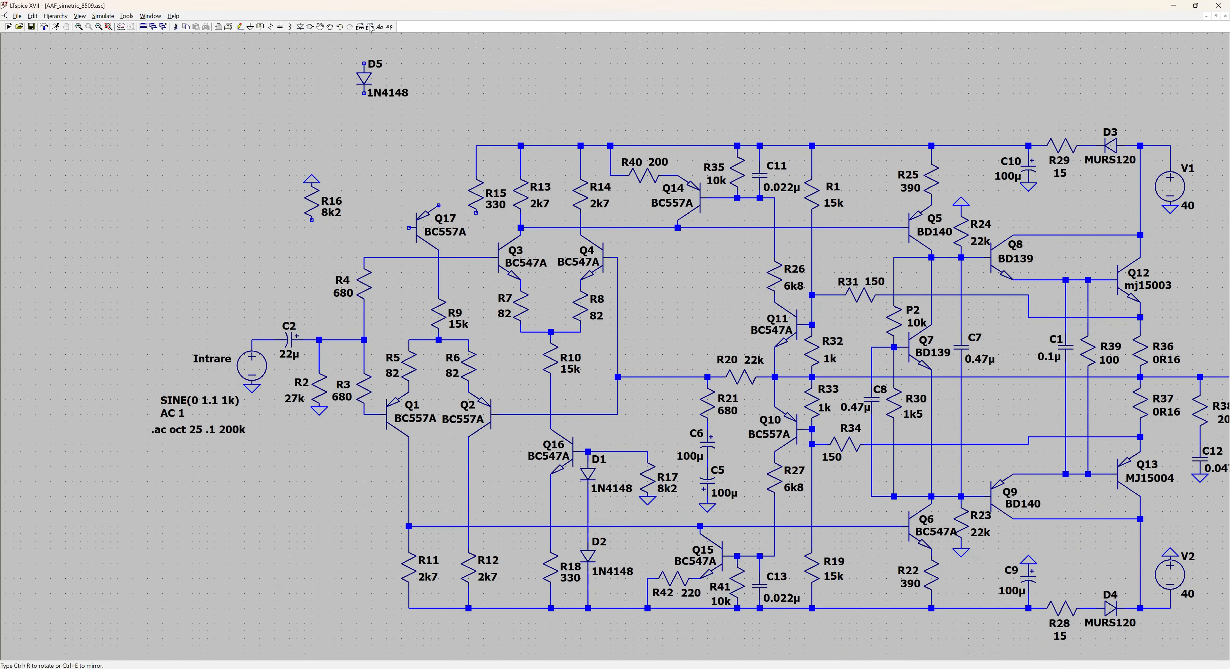
{"action": "left_click", "coordinate": [402, 227]}
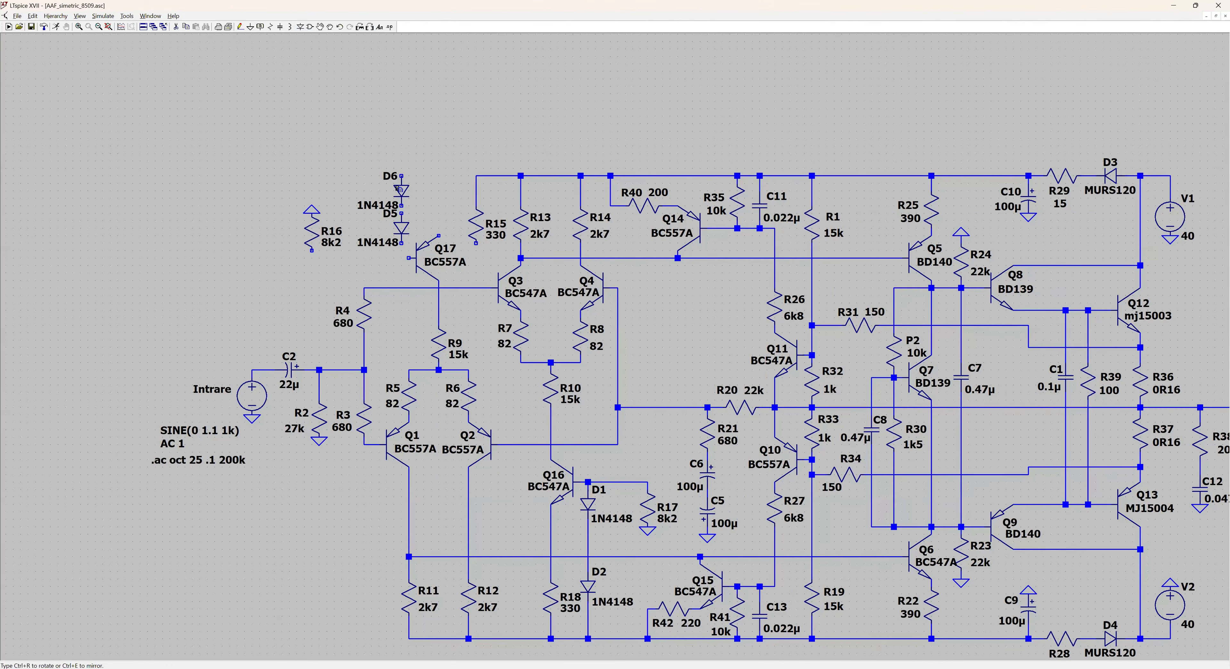
{"action": "left_click", "coordinate": [399, 189]}
{"action": "left_click", "coordinate": [320, 28]}
{"action": "left_click", "coordinate": [401, 226]}
{"action": "left_click", "coordinate": [401, 235]}
{"action": "left_click", "coordinate": [401, 190]}
{"action": "left_click", "coordinate": [401, 198]}
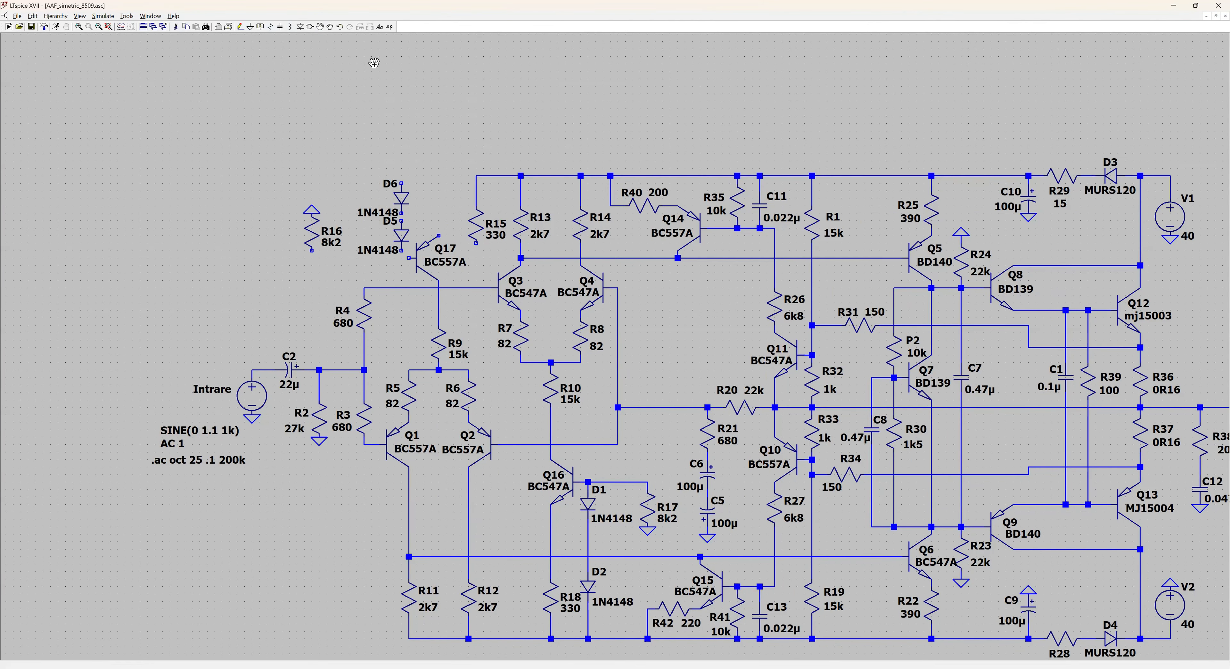
- Wire Q17's base through D5 and D6 up to the left end of the positive rail
{"action": "left_click", "coordinate": [240, 27]}
{"action": "left_click", "coordinate": [409, 258]}
{"action": "left_click", "coordinate": [401, 175]}
{"action": "left_click", "coordinate": [476, 176]}
- Move R15 over to stand above Q17's emitter, just below the positive rail
{"action": "left_click", "coordinate": [330, 27]}
{"action": "left_click_drag", "start_coordinate": [468, 347], "coordinate": [484, 430]}
{"action": "left_click", "coordinate": [320, 27]}
{"action": "left_click", "coordinate": [474, 414]}
{"action": "left_click", "coordinate": [436, 399]}
{"action": "left_click", "coordinate": [476, 373]}
{"action": "left_click", "coordinate": [439, 351]}
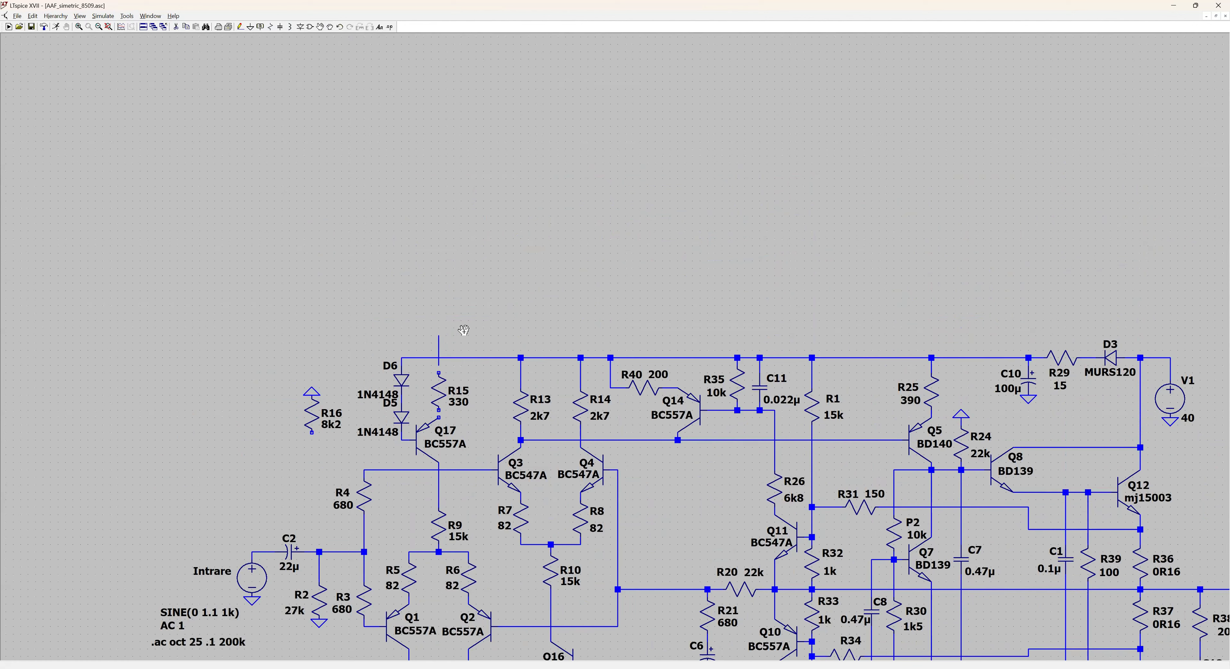
- Delete the stray wire stub above R15 and wire Q17's emitter through R15 to the positive rail
{"action": "key", "text": "Delete"}
{"action": "left_click", "coordinate": [439, 346]}
{"action": "left_click", "coordinate": [241, 27]}
{"action": "left_click", "coordinate": [439, 418]}
{"action": "left_click", "coordinate": [439, 358]}
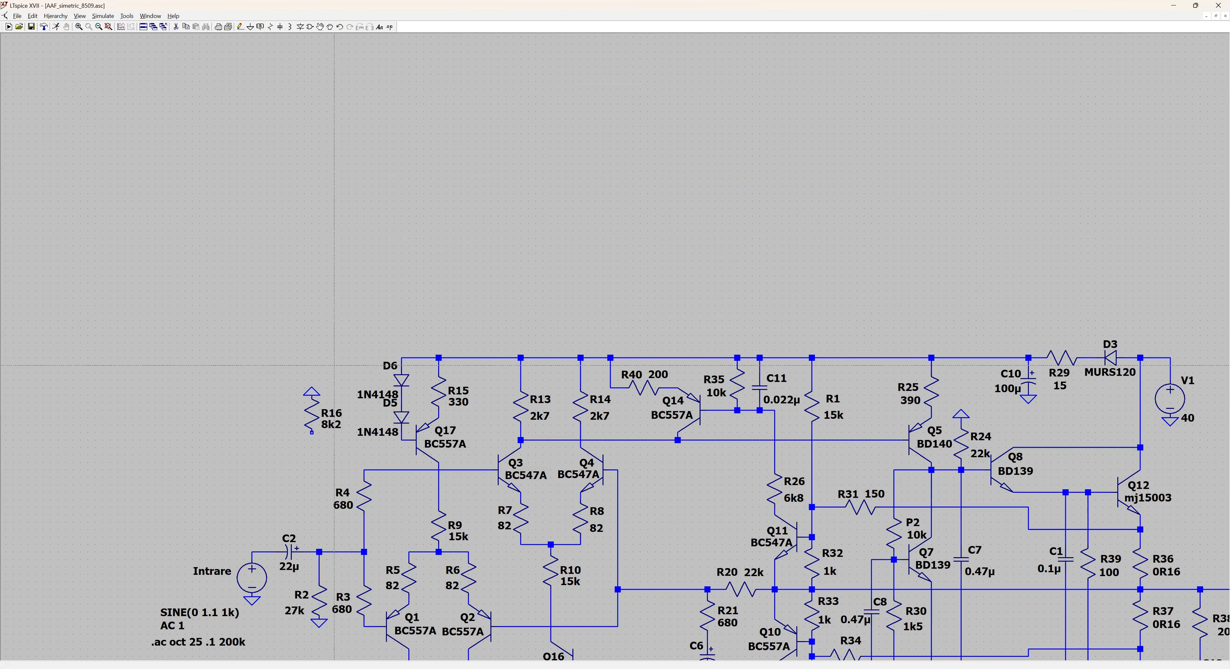
{"action": "key", "text": "Escape"}
- Move R16 with its ground next to the diodes and wire its lower end to Q17's base
{"action": "left_click", "coordinate": [330, 27]}
{"action": "left_click_drag", "start_coordinate": [281, 364], "coordinate": [296, 220]}
{"action": "left_click", "coordinate": [364, 433]}
{"action": "left_click", "coordinate": [240, 28]}
{"action": "left_click", "coordinate": [327, 425]}
{"action": "left_click", "coordinate": [402, 439]}
{"action": "key", "text": "Escape"}
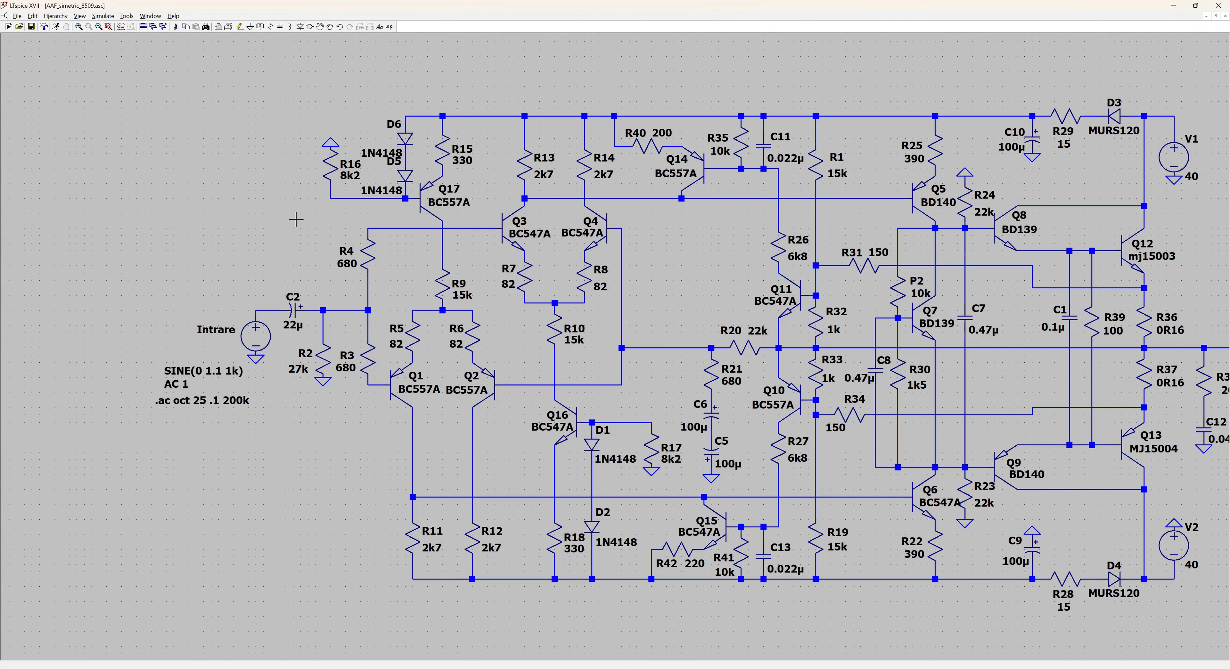
- Delete the 22µ input capacitor C2 and place a copy of C8 below the input section
{"action": "key", "text": "Delete"}
{"action": "left_click", "coordinate": [294, 311]}
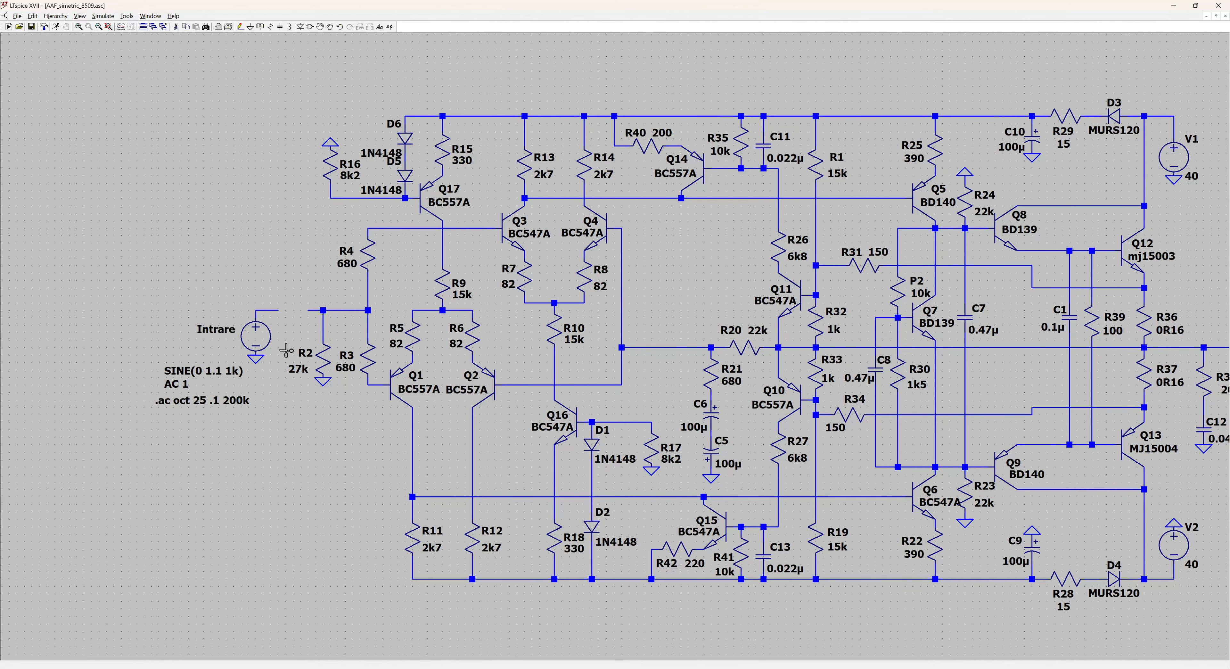
{"action": "left_click", "coordinate": [186, 27]}
{"action": "left_click", "coordinate": [875, 370]}
{"action": "left_click", "coordinate": [308, 489]}
- Shift the input source and its directives left, and place the copied capacitor between the source and R2
{"action": "left_click", "coordinate": [330, 27]}
{"action": "left_click_drag", "start_coordinate": [123, 229], "coordinate": [280, 444]}
{"action": "left_click", "coordinate": [242, 445]}
{"action": "left_click", "coordinate": [308, 489]}
{"action": "left_click", "coordinate": [278, 355]}
{"action": "key", "text": "Escape"}
- Set the copied input capacitor C2 to 220p
{"action": "right_click", "coordinate": [279, 356]}
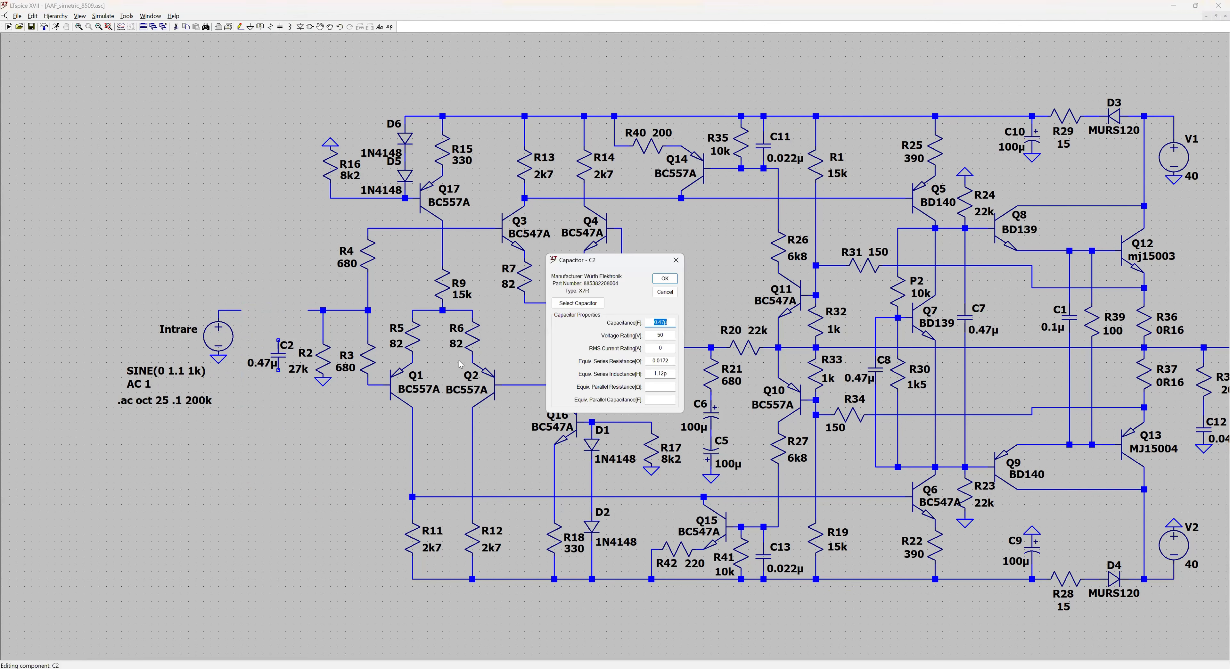
{"action": "type", "text": "220p"}
{"action": "key", "text": "Return"}
{"action": "right_click", "coordinate": [279, 355]}
{"action": "left_click", "coordinate": [578, 303]}
{"action": "left_click", "coordinate": [610, 306]}
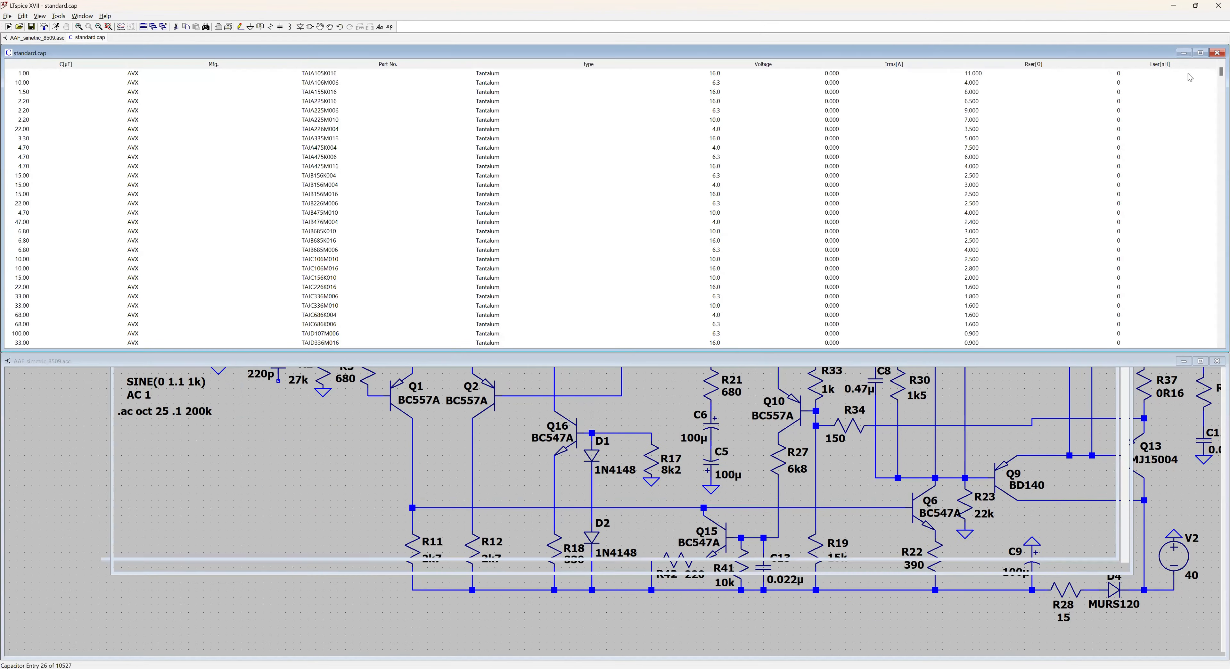
{"action": "left_click", "coordinate": [1217, 53]}
{"action": "right_click", "coordinate": [461, 505]}
{"action": "left_click", "coordinate": [578, 305]}
{"action": "left_click", "coordinate": [703, 306]}
{"action": "left_click", "coordinate": [665, 291]}
{"action": "left_click", "coordinate": [1201, 350]}
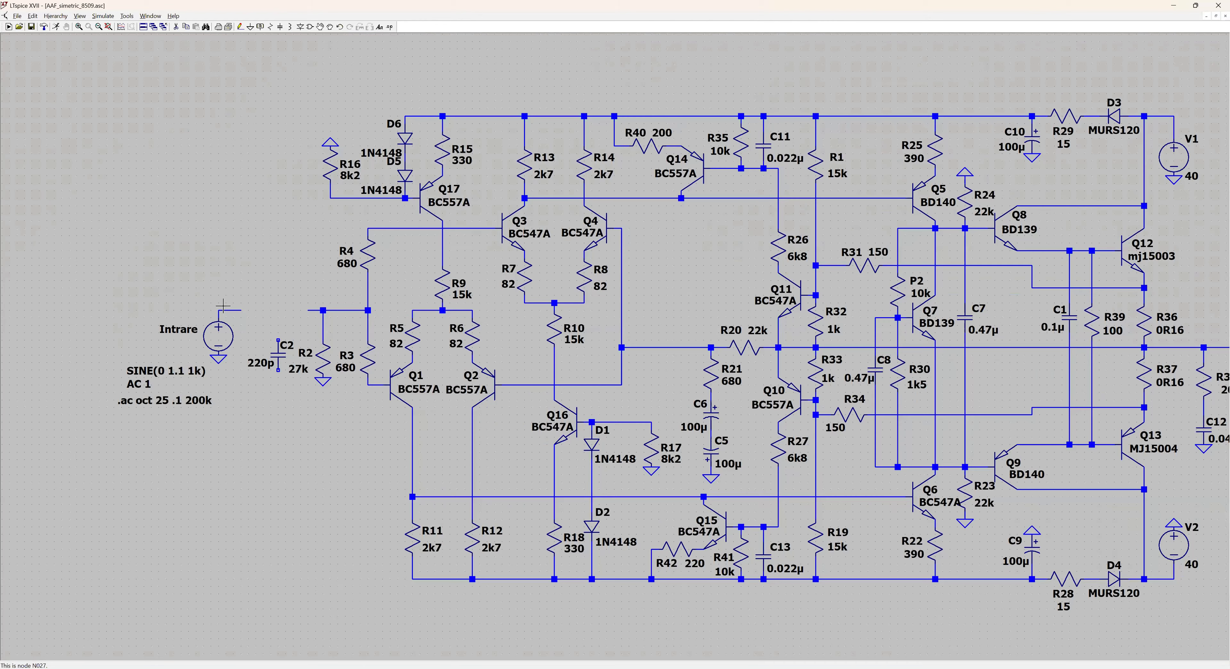
- Reposition C2 slightly higher and closer to R2, below the level of the input line
{"action": "left_click", "coordinate": [330, 27]}
{"action": "left_click", "coordinate": [278, 364]}
{"action": "left_click", "coordinate": [285, 352]}
{"action": "left_click", "coordinate": [285, 356]}
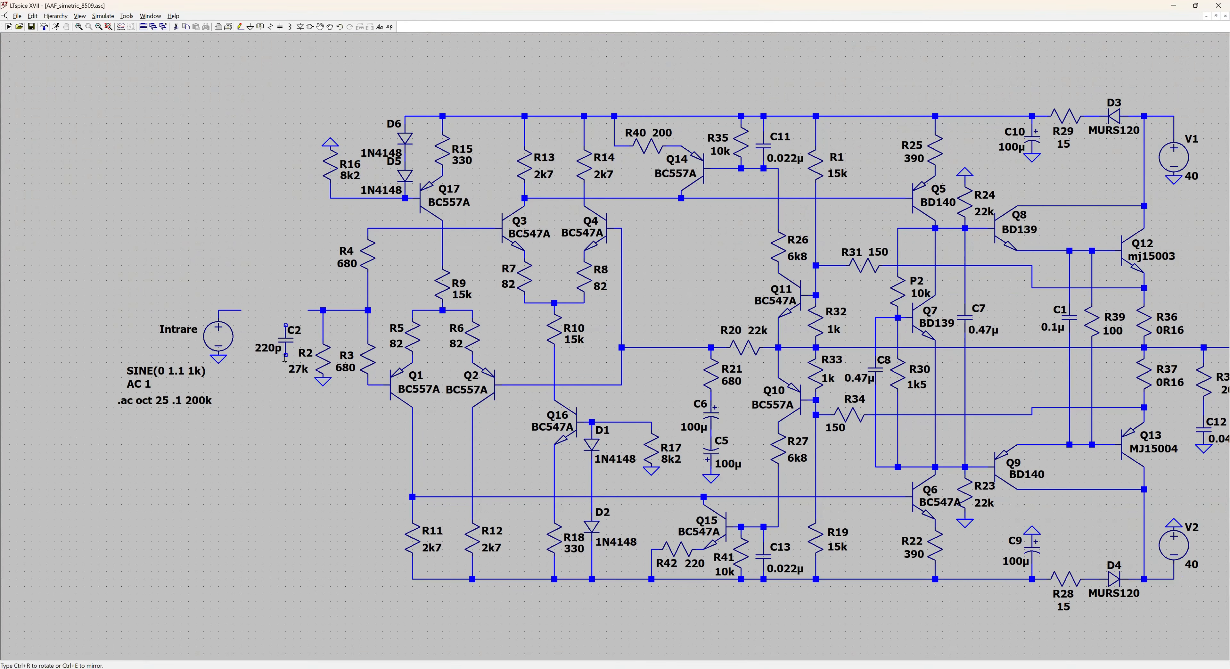
{"action": "left_click", "coordinate": [284, 358]}
- Ground C2's lower end and wire the source straight to R2's upper node, connecting C2's top to that line
{"action": "left_click", "coordinate": [250, 27]}
{"action": "left_click", "coordinate": [285, 386]}
{"action": "left_click", "coordinate": [241, 27]}
{"action": "left_click", "coordinate": [242, 431]}
{"action": "left_click", "coordinate": [308, 432]}
{"action": "left_click", "coordinate": [285, 431]}
{"action": "left_click", "coordinate": [285, 446]}
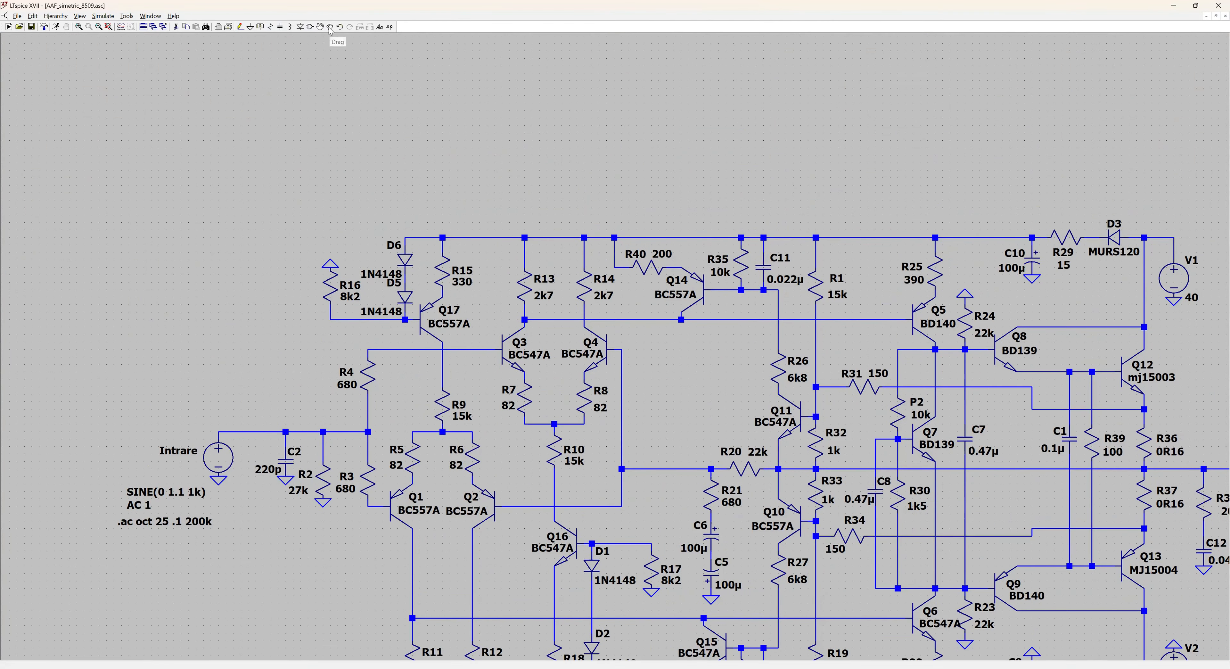
- Set both supply sources V1 and V2 to 45 V
{"action": "key", "text": "space"}
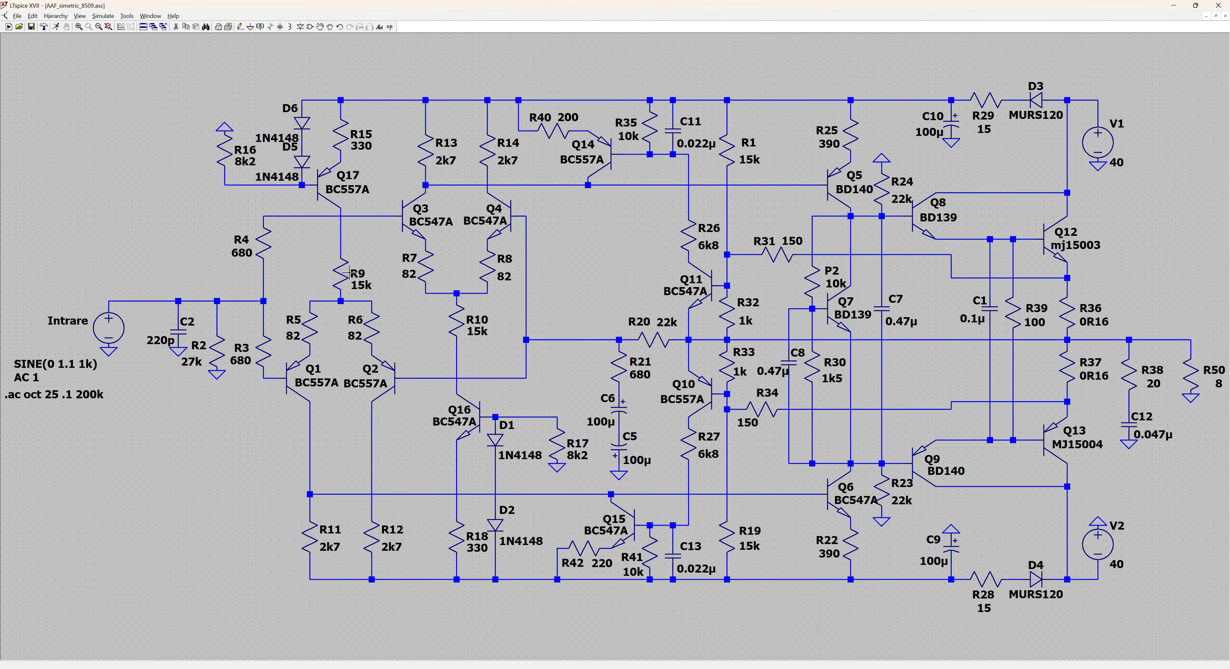
{"action": "right_click", "coordinate": [1099, 142]}
{"action": "type", "text": "45"}
{"action": "key", "text": "Return"}
{"action": "right_click", "coordinate": [1100, 543]}
{"action": "type", "text": "45"}
{"action": "key", "text": "Return"}
{"action": "right_click", "coordinate": [921, 217]}
{"action": "left_click", "coordinate": [644, 288]}
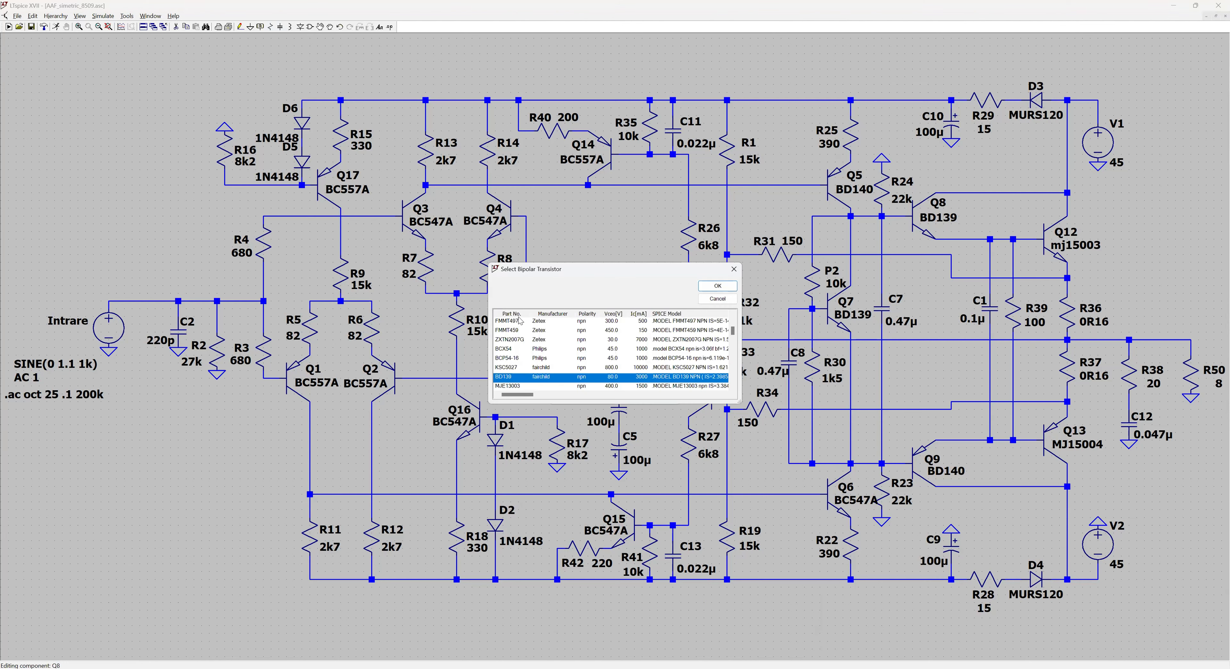
{"action": "scroll", "coordinate": [526, 363], "scroll_direction": "down", "scroll_amount": 2}
{"action": "scroll", "coordinate": [526, 363], "scroll_direction": "up", "scroll_amount": 1}
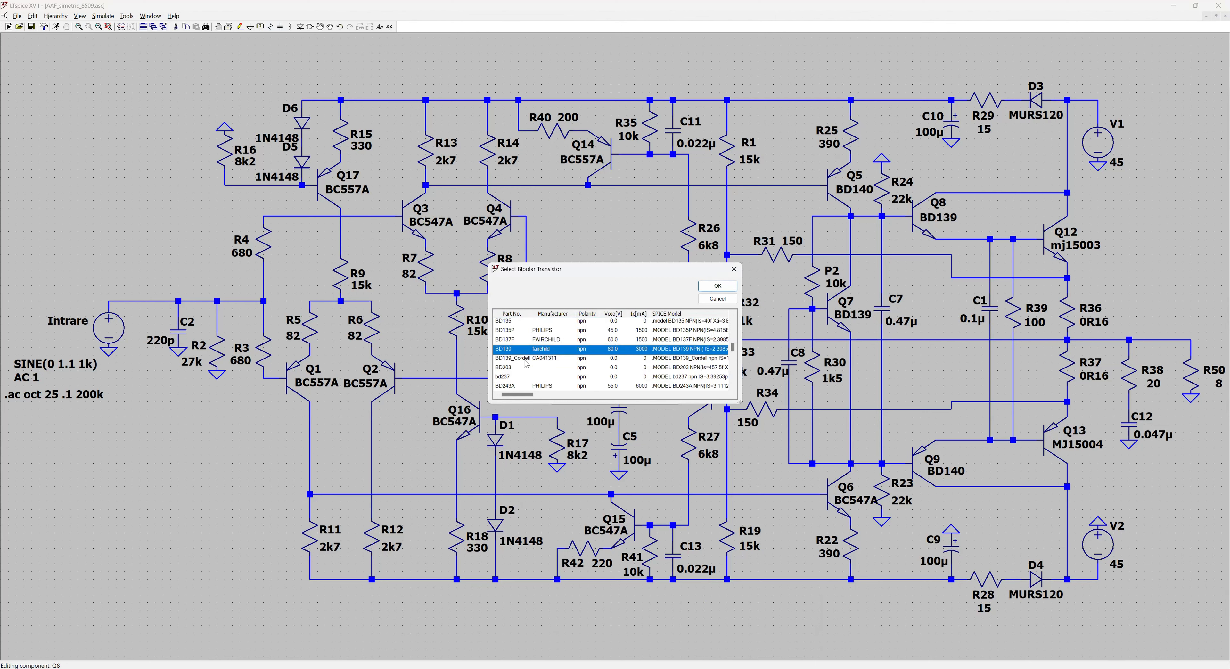
{"action": "left_click", "coordinate": [735, 269]}
{"action": "left_click", "coordinate": [646, 287]}
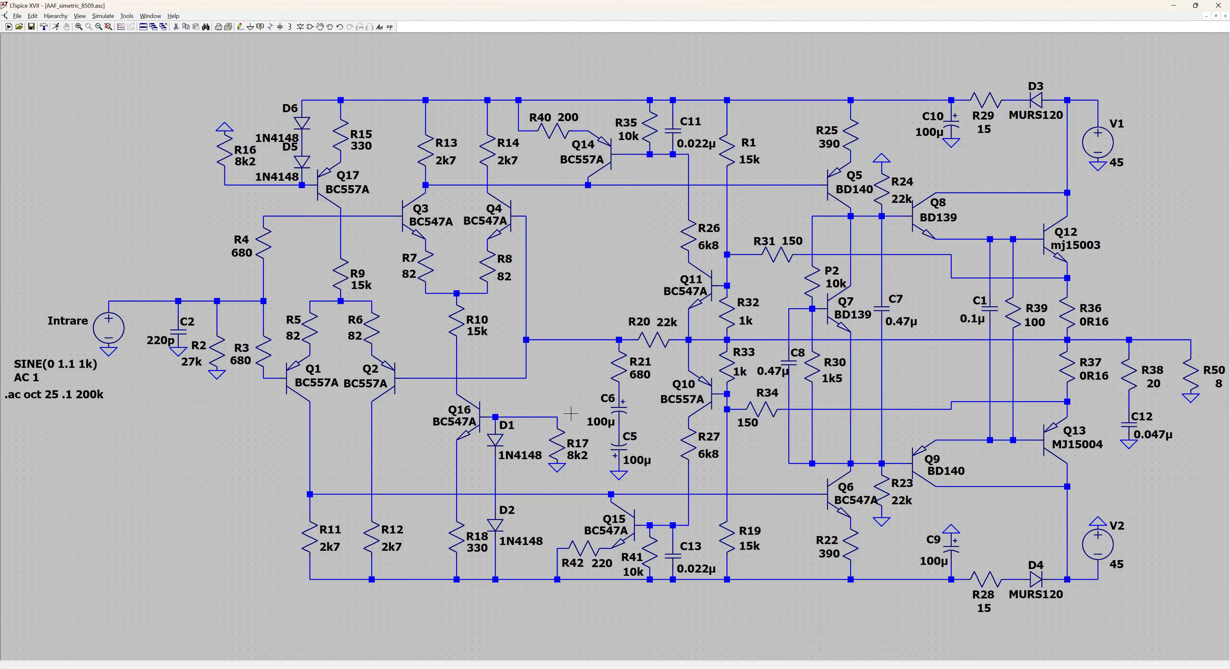
{"action": "key", "text": "alt+Tab"}
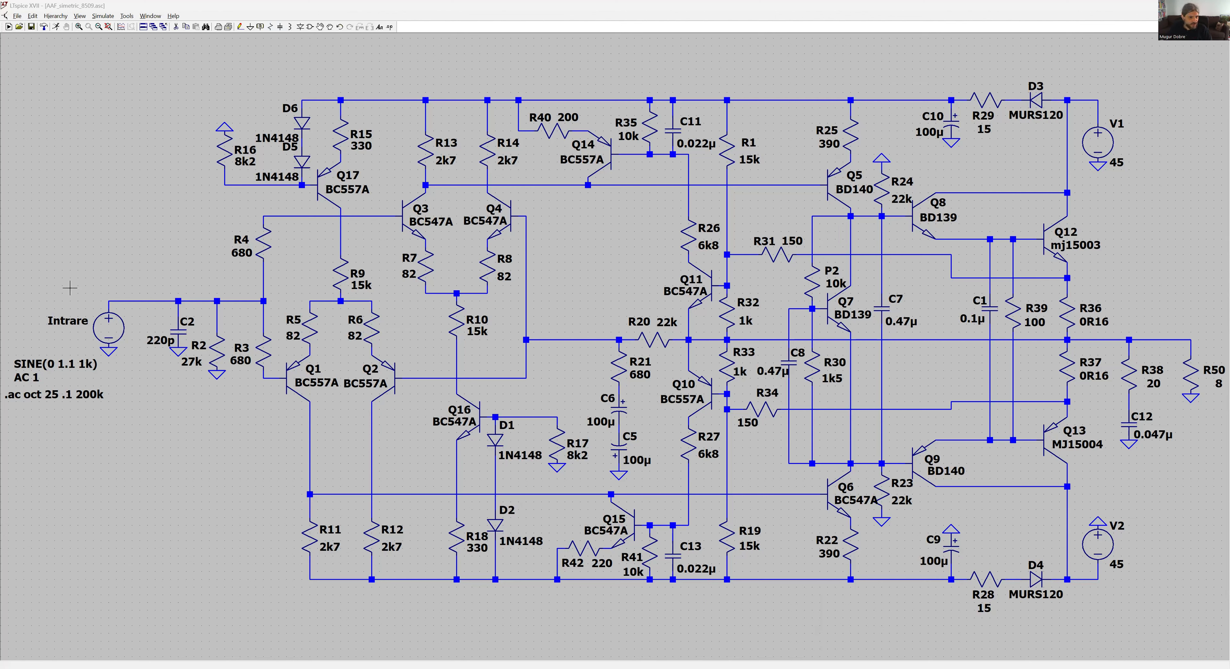
- Change the input source's value to SINE(0 1 1k)
{"action": "right_click", "coordinate": [74, 366]}
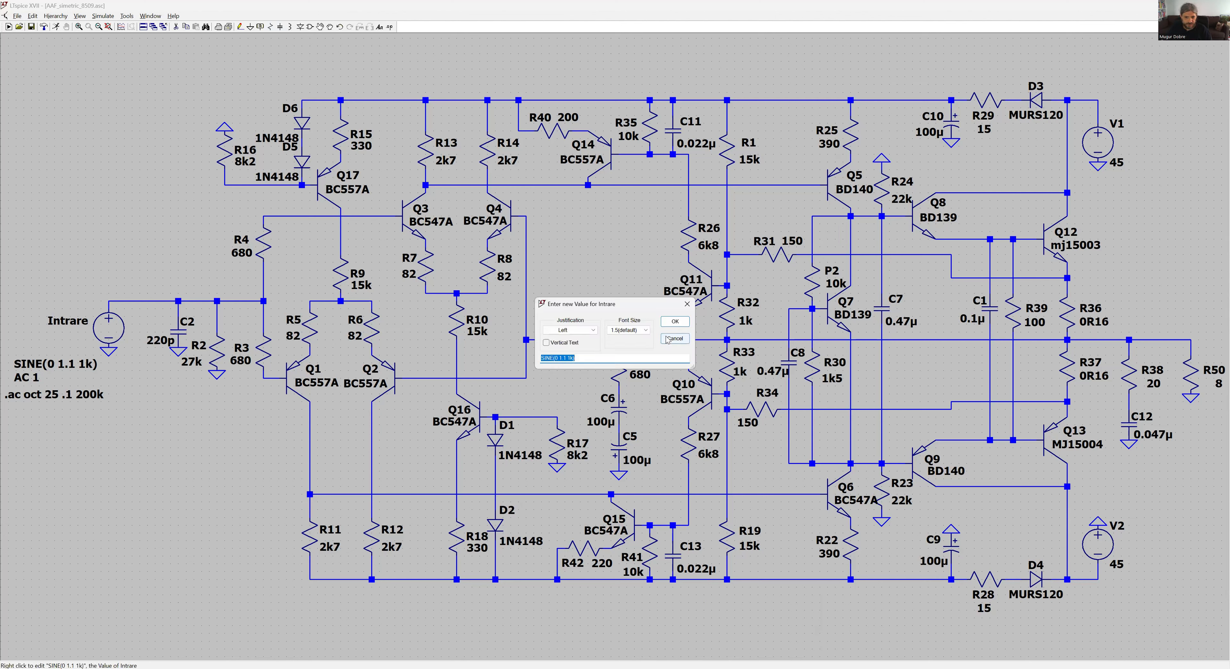
{"action": "left_click", "coordinate": [565, 358]}
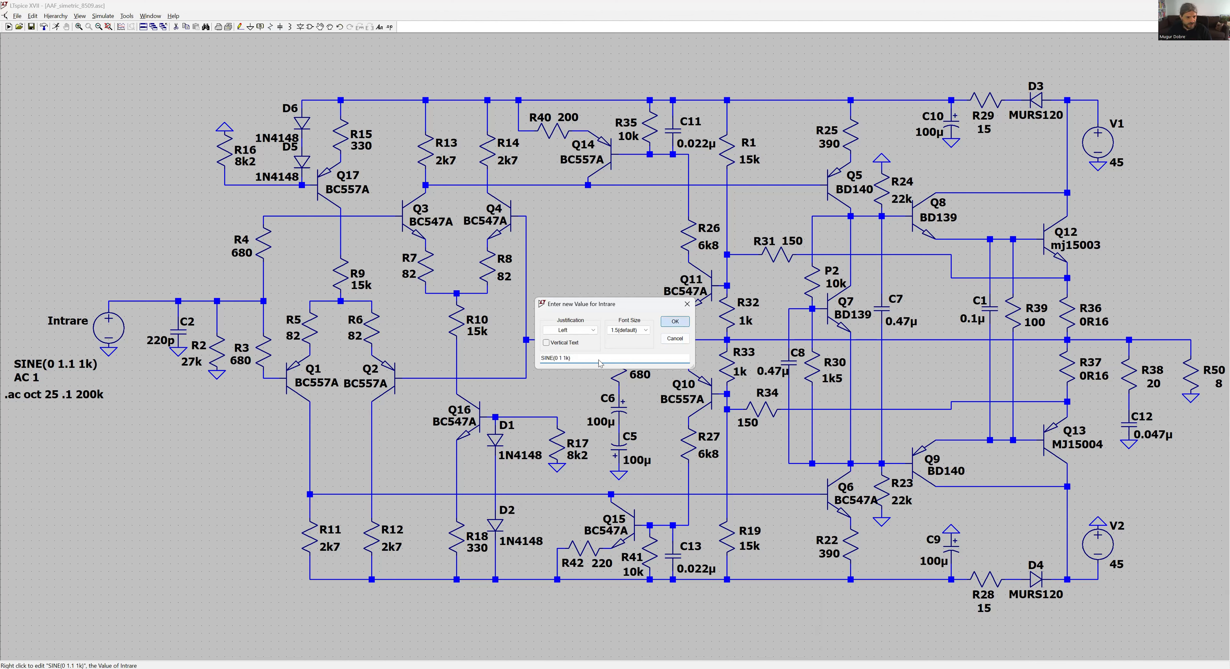
{"action": "left_click", "coordinate": [675, 321]}
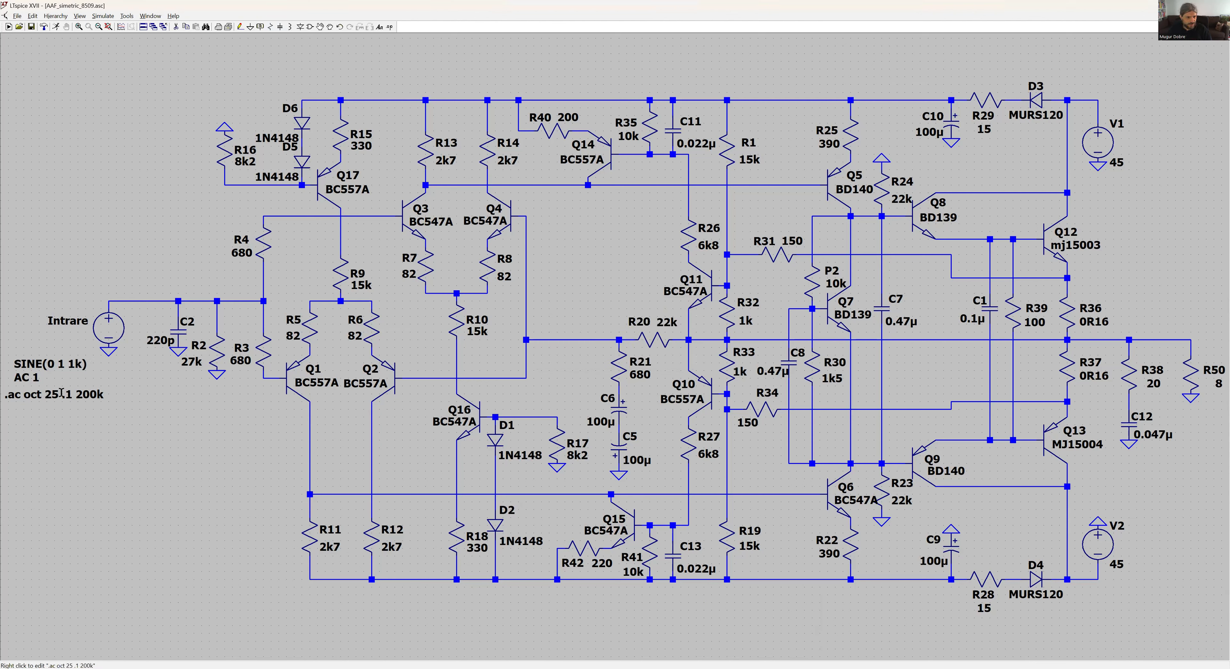
- Replace the AC analysis with a transient analysis with a 25m stop time and data saving starting at 20m
{"action": "right_click", "coordinate": [91, 386]}
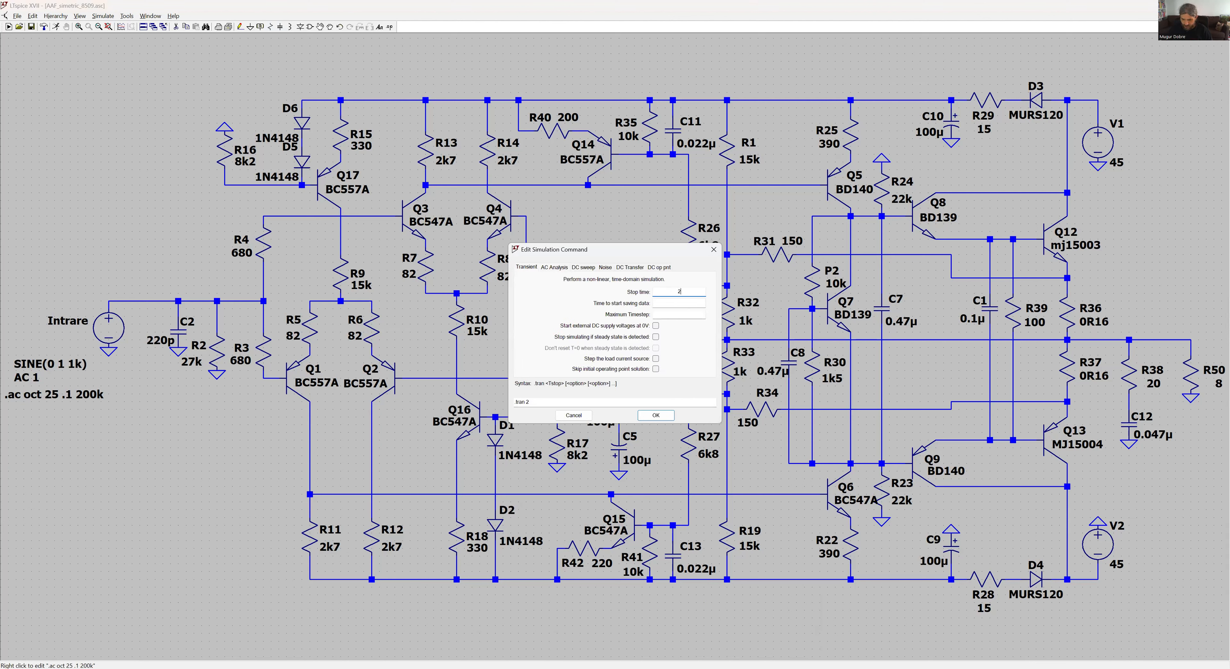
{"action": "left_click", "coordinate": [688, 303]}
{"action": "type", "text": "20m"}
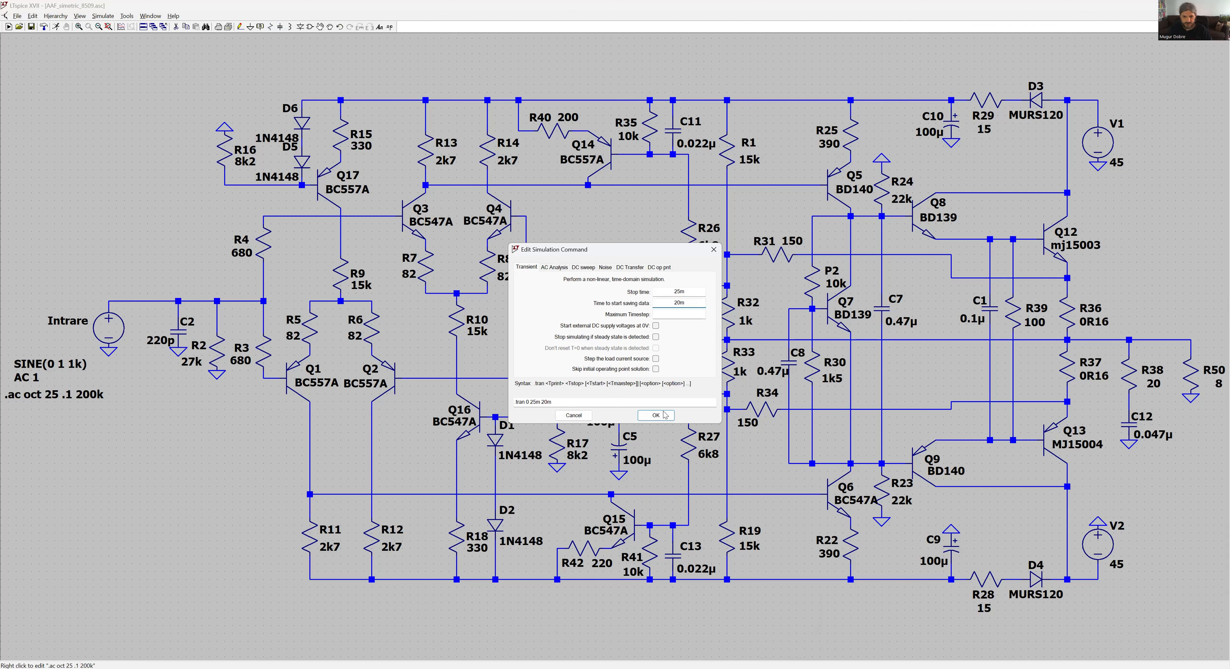
{"action": "left_click", "coordinate": [640, 412]}
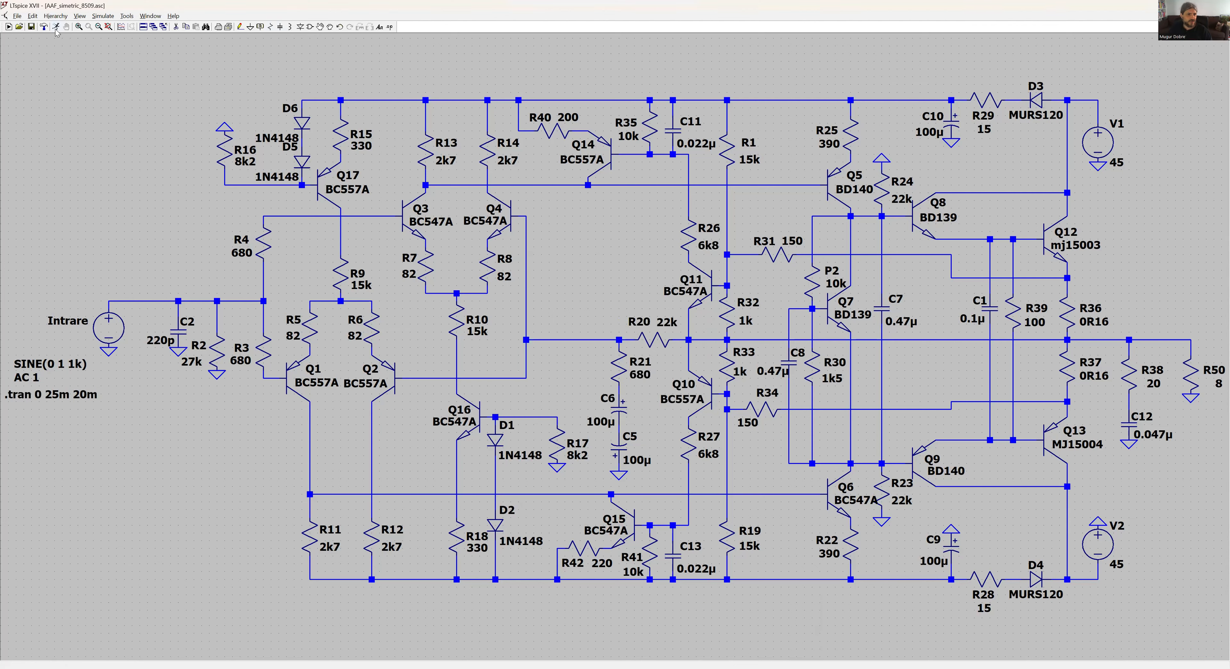
- Run the transient simulation and plot the amplifier's output voltage at R50
{"action": "left_click", "coordinate": [56, 26]}
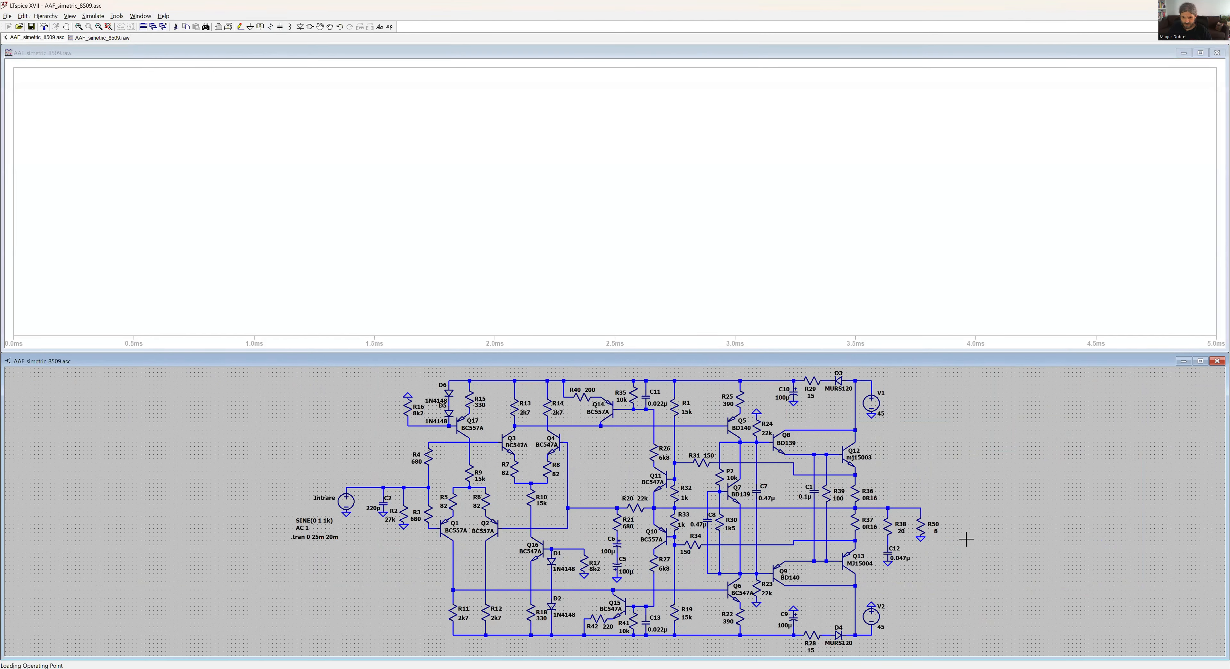
{"action": "left_click", "coordinate": [916, 508]}
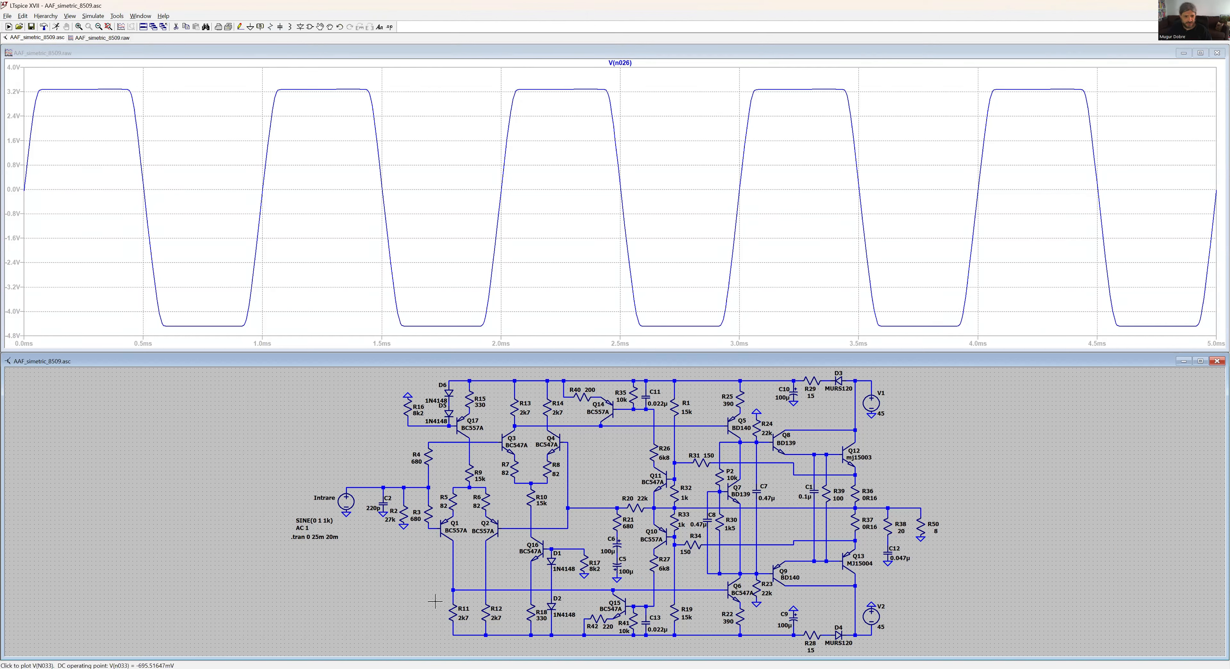
- Clear the input source's AC amplitude and add Q12's collector current to the plot
{"action": "right_click", "coordinate": [345, 500]}
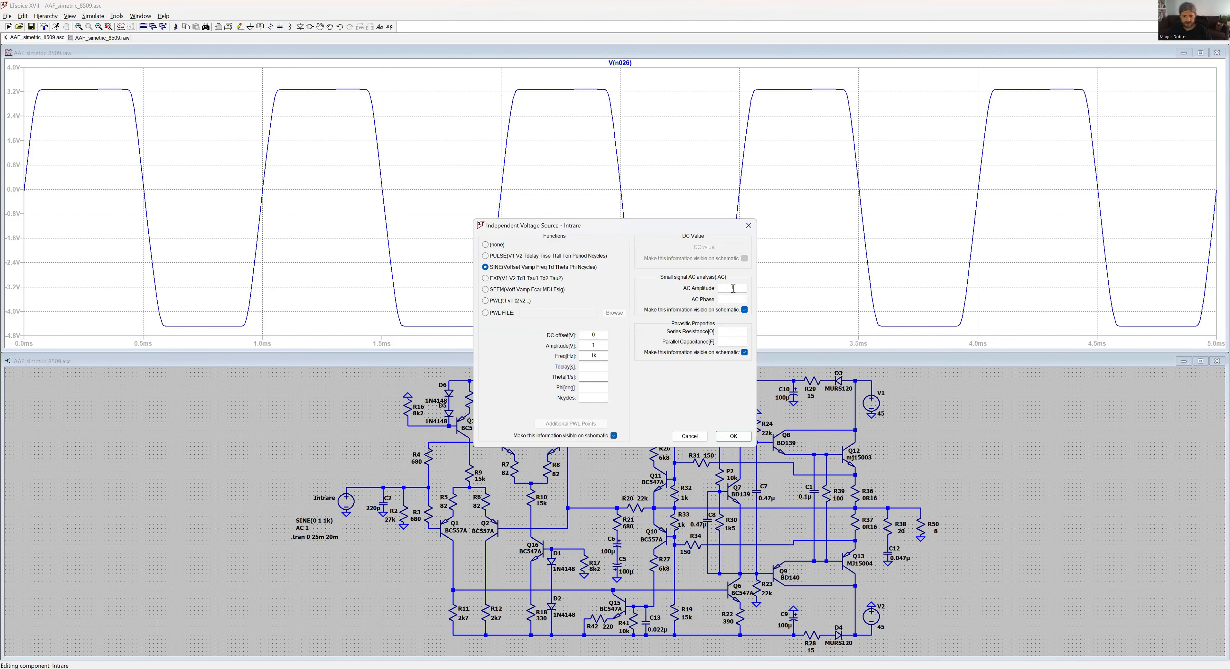
{"action": "left_click", "coordinate": [733, 438]}
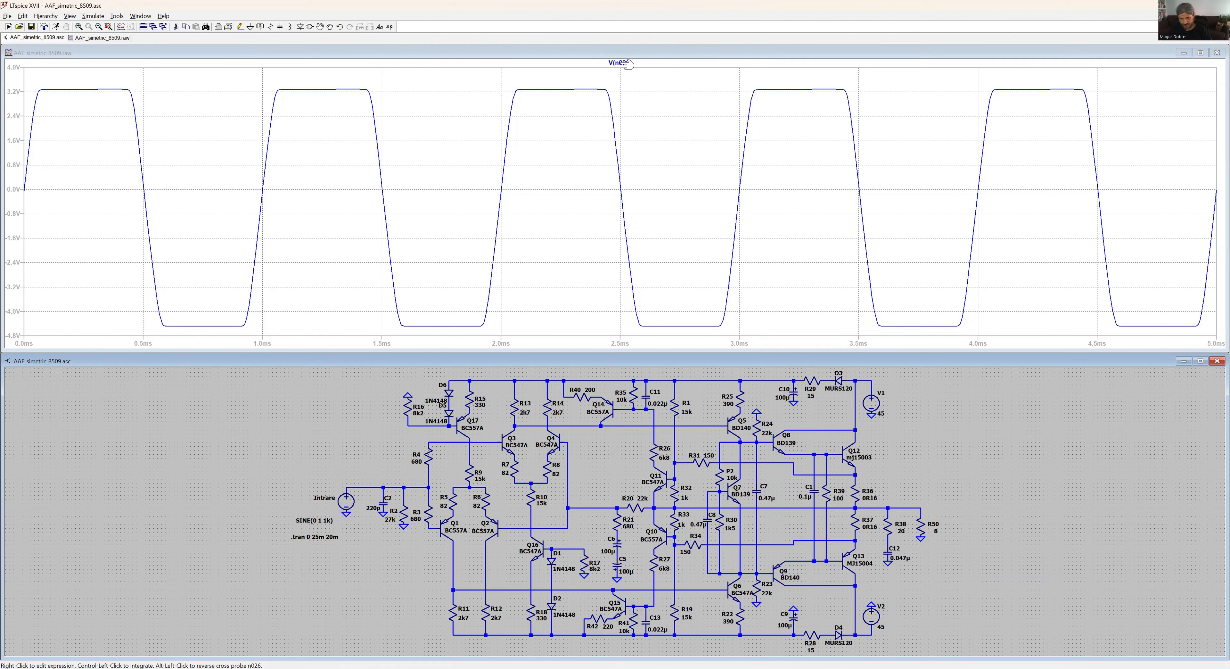
{"action": "left_click", "coordinate": [854, 437]}
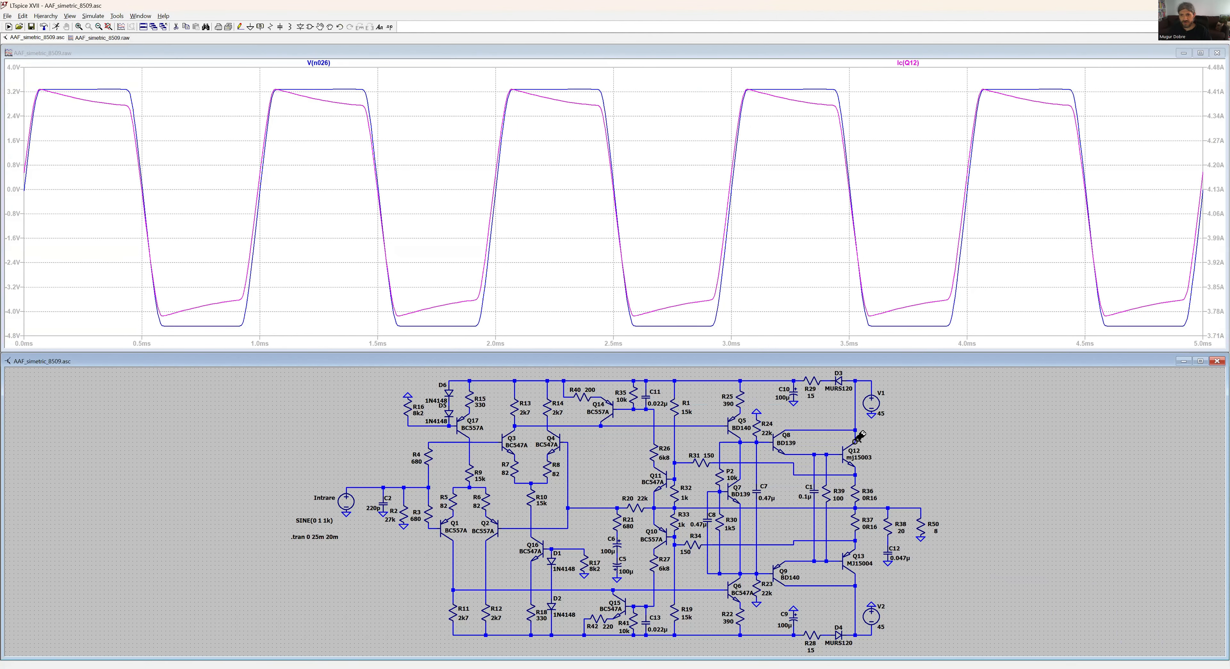
- Set P2 to 1k5 and rerun the simulation
{"action": "right_click", "coordinate": [721, 477]}
{"action": "type", "text": "1"}
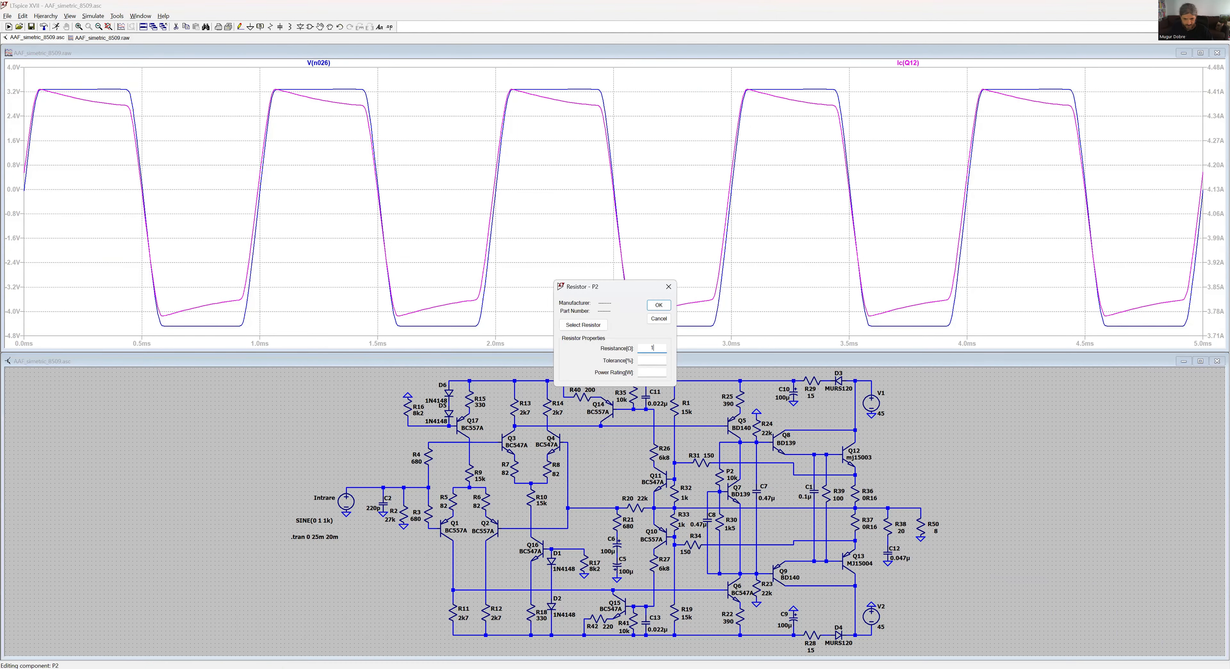
{"action": "type", "text": "k5"}
{"action": "key", "text": "Return"}
{"action": "left_click", "coordinate": [56, 27]}
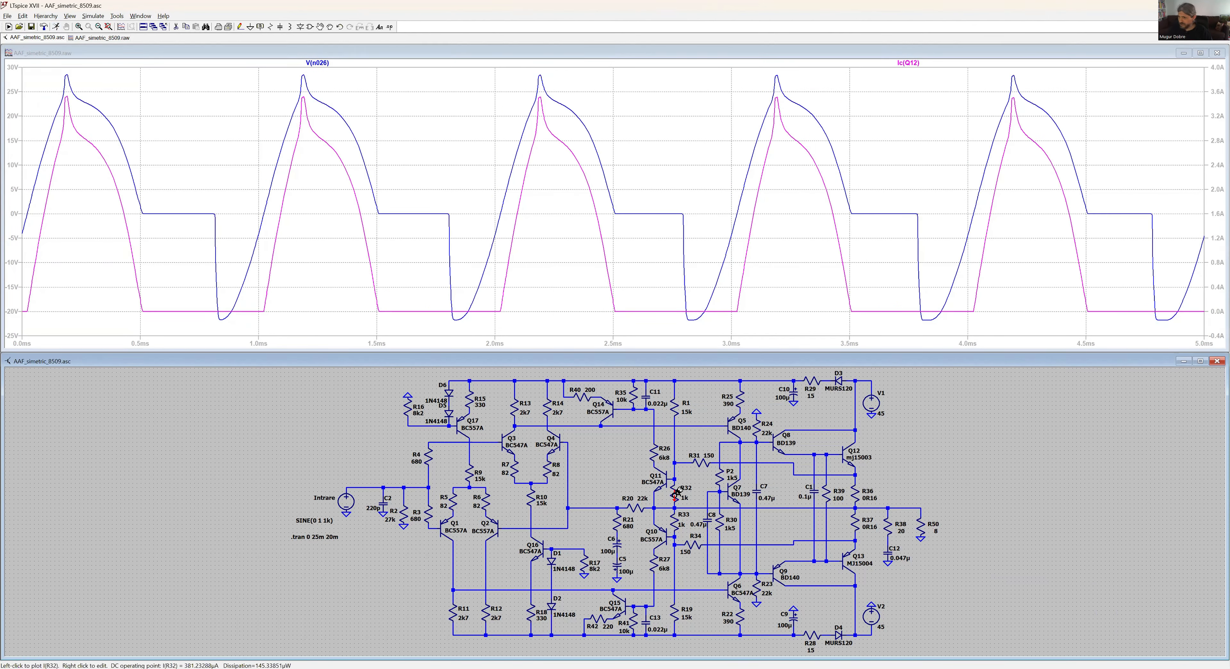
{"action": "right_click", "coordinate": [724, 481]}
{"action": "key", "text": "Return"}
{"action": "right_click", "coordinate": [725, 480]}
{"action": "type", "text": "10k"}
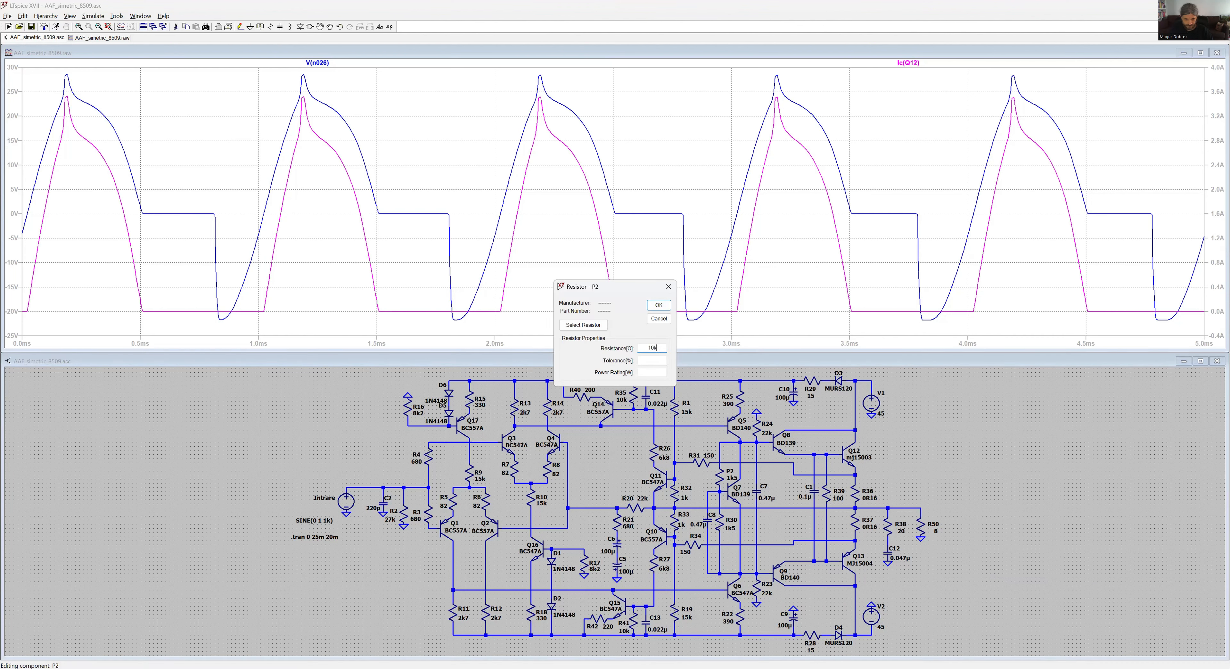
{"action": "key", "text": "Return"}
- Set R32 and R33 to 1m each and rerun the simulation
{"action": "right_click", "coordinate": [685, 521]}
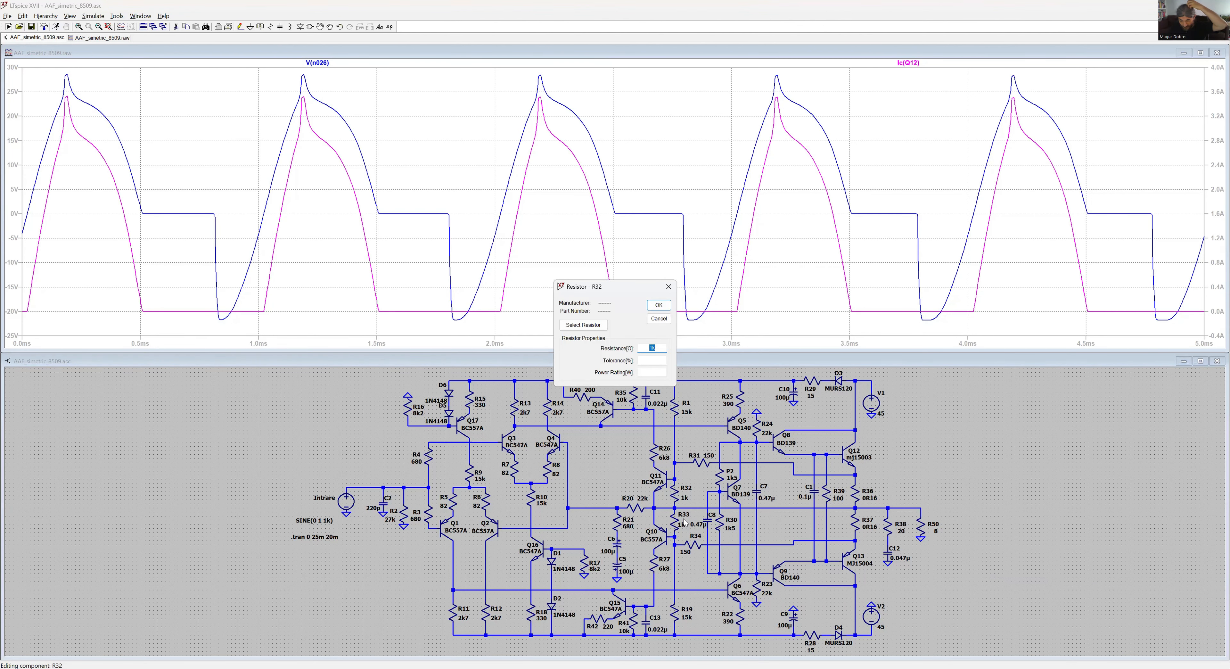
{"action": "type", "text": "1m"}
{"action": "key", "text": "Return"}
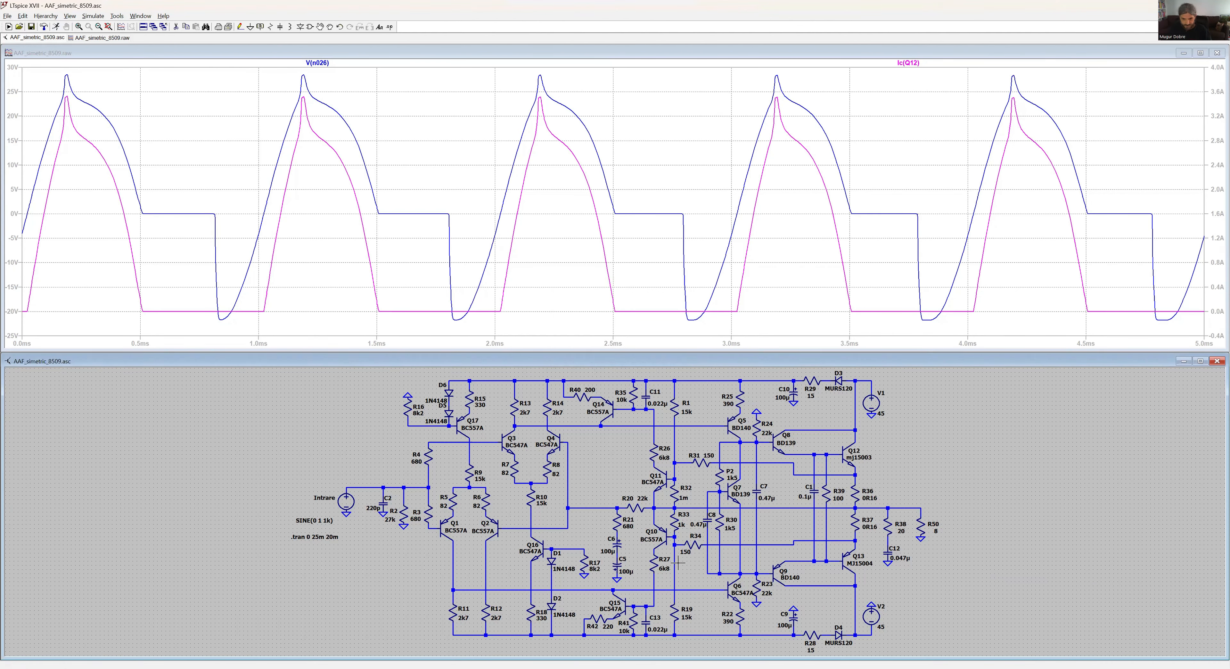
{"action": "right_click", "coordinate": [685, 522]}
{"action": "type", "text": "1m"}
{"action": "key", "text": "Return"}
{"action": "left_click", "coordinate": [56, 27]}
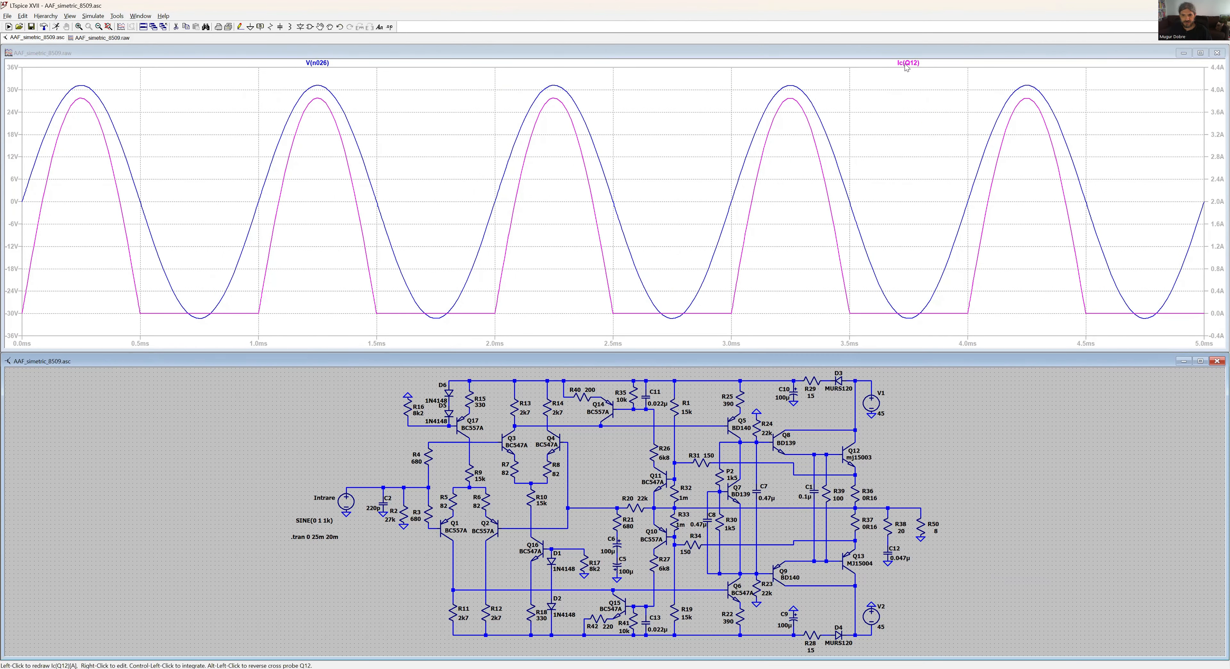
- Remove the Ic(Q12) trace and examine the output voltage's zero crossing near 2.5 ms in close-up
{"action": "right_click", "coordinate": [908, 64]}
{"action": "left_click", "coordinate": [604, 369]}
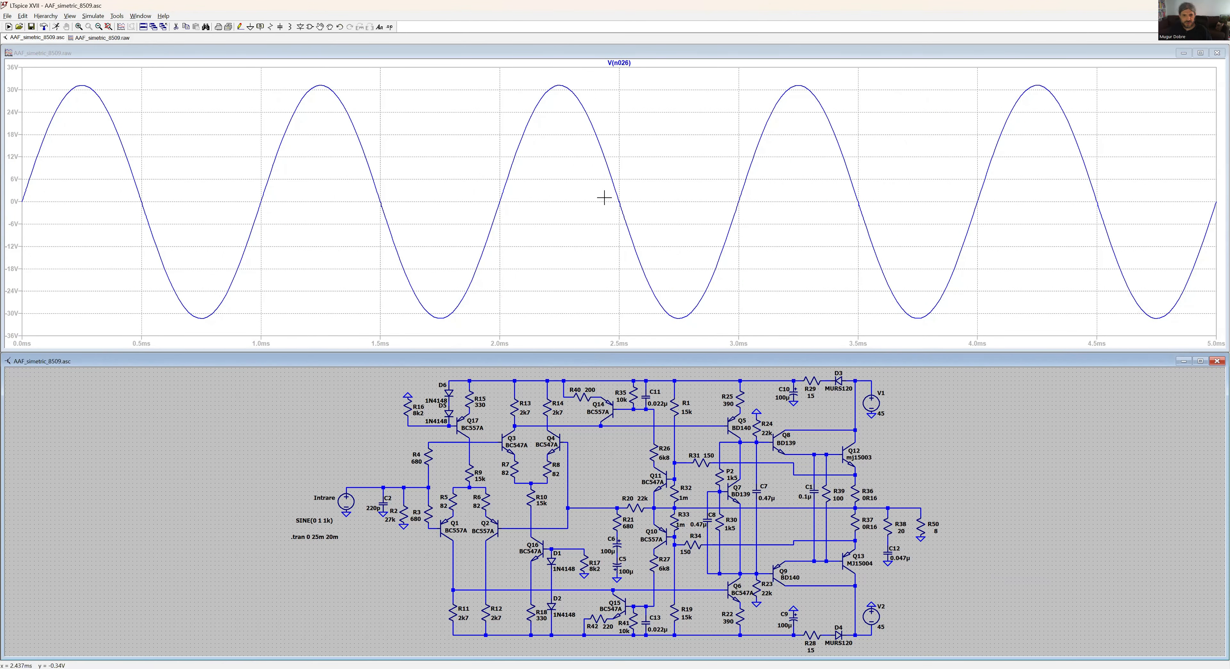
{"action": "left_click_drag", "start_coordinate": [603, 187], "coordinate": [635, 220]}
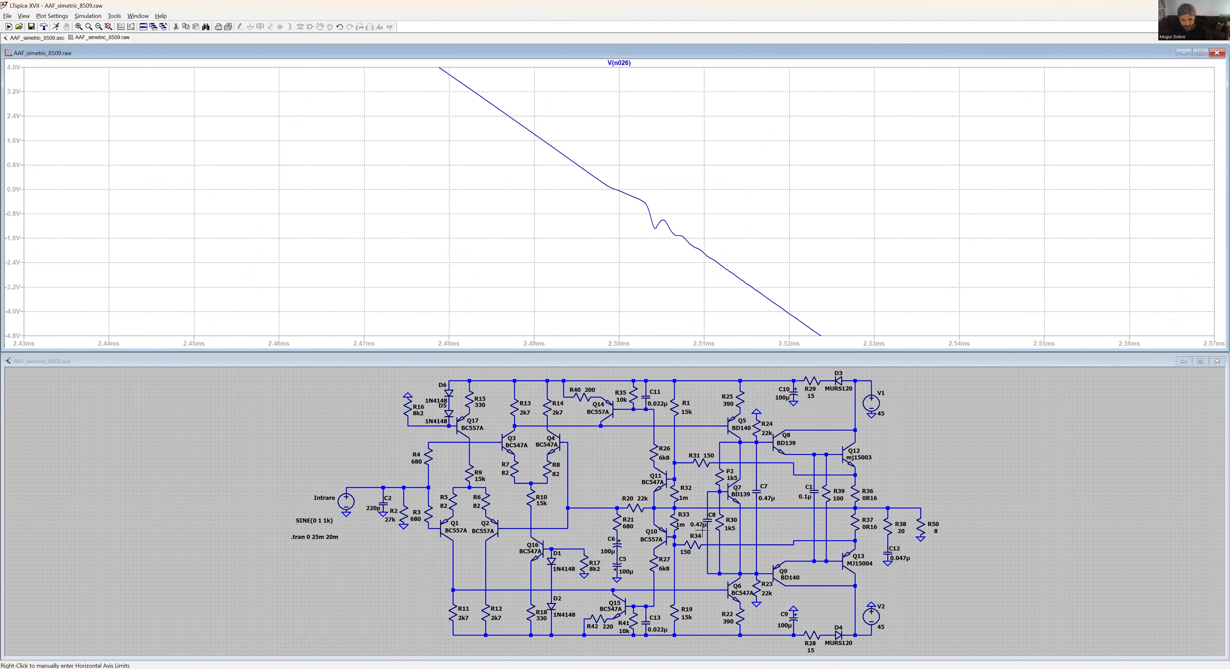
{"action": "right_click", "coordinate": [718, 484]}
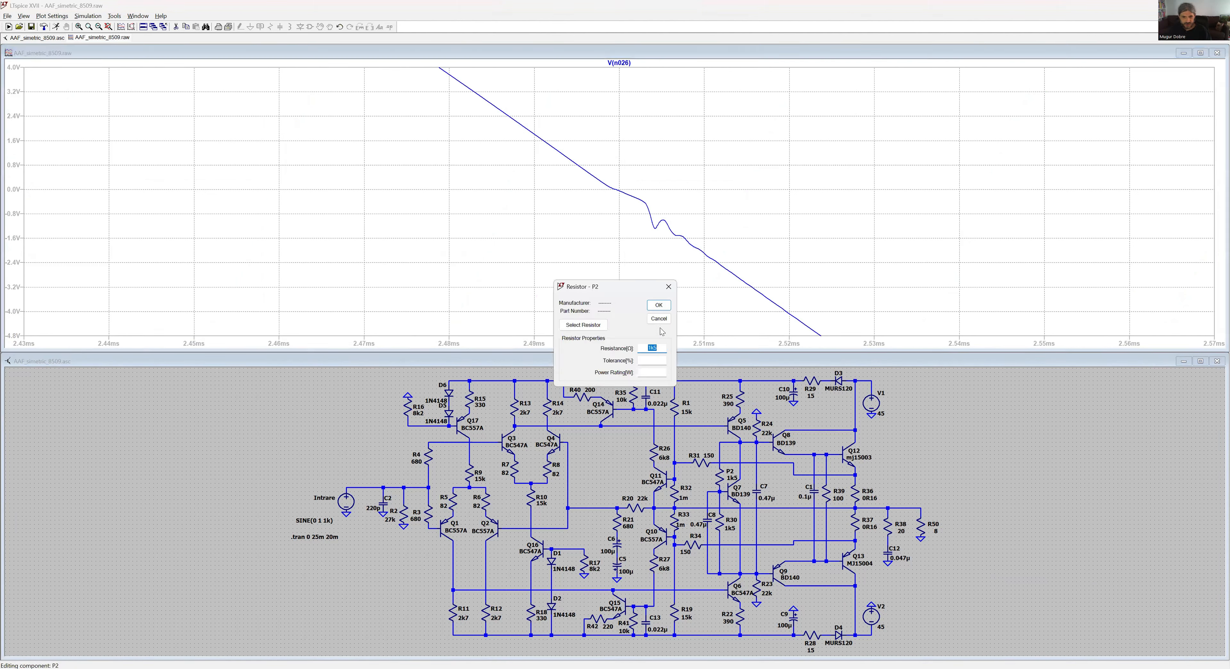
{"action": "left_click", "coordinate": [659, 318]}
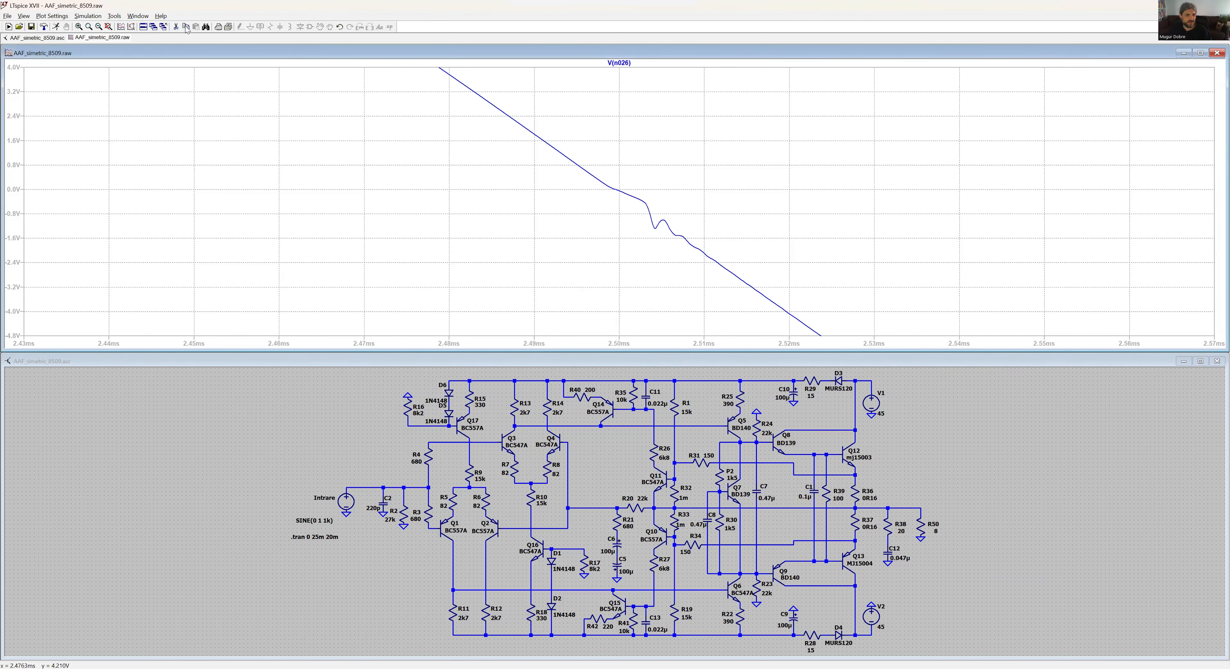
- Set the input source's sine amplitude to 1.5 V and rerun the simulation
{"action": "left_click", "coordinate": [107, 27]}
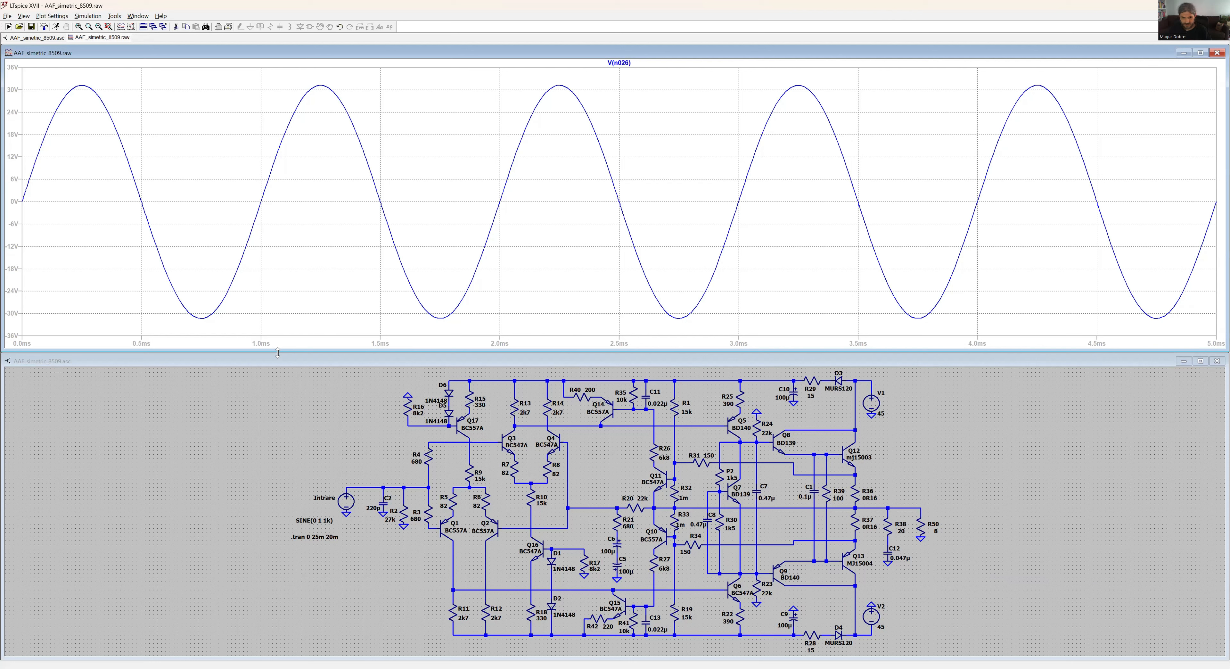
{"action": "right_click", "coordinate": [346, 505]}
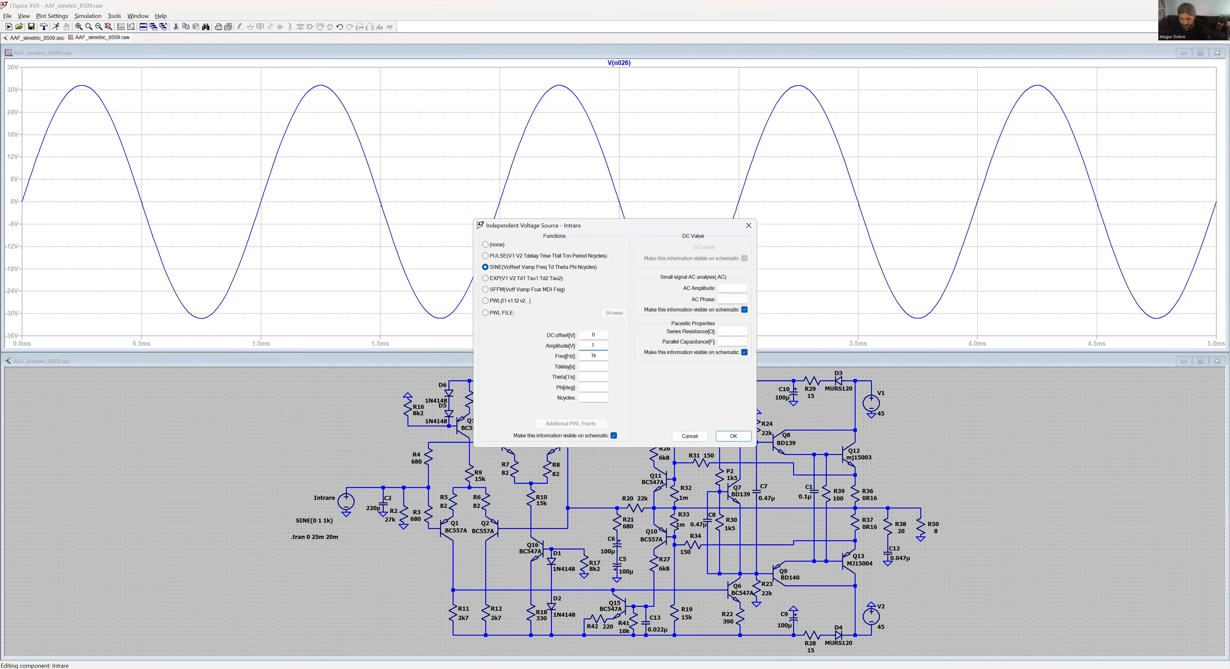
{"action": "key", "text": "Return"}
{"action": "left_click", "coordinate": [56, 27]}
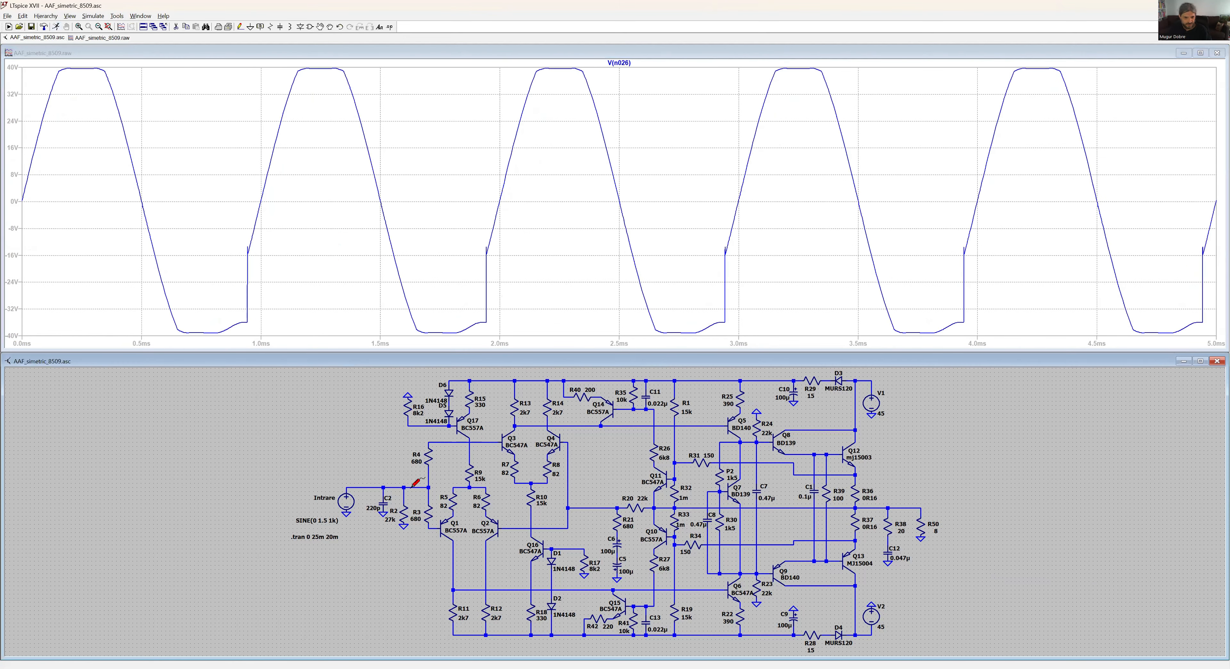
- Set the input source's sine amplitude to 1.4 V and rerun the simulation
{"action": "right_click", "coordinate": [351, 502]}
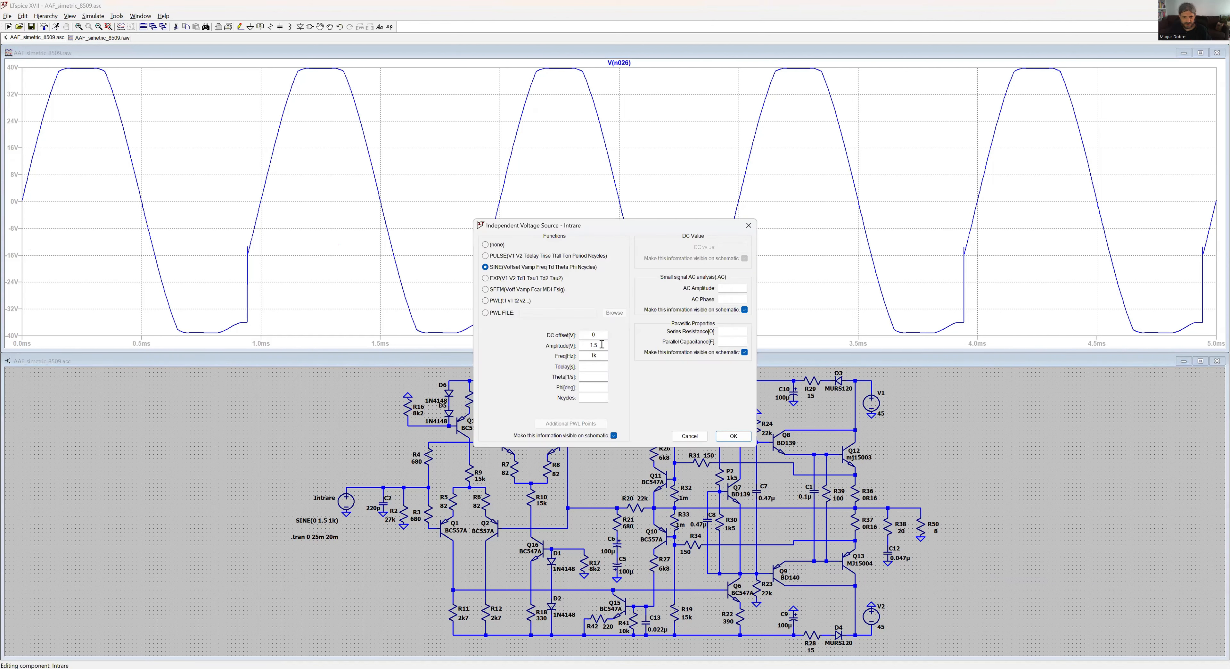
{"action": "left_click", "coordinate": [601, 345]}
{"action": "type", "text": ".4"}
{"action": "left_click", "coordinate": [734, 436]}
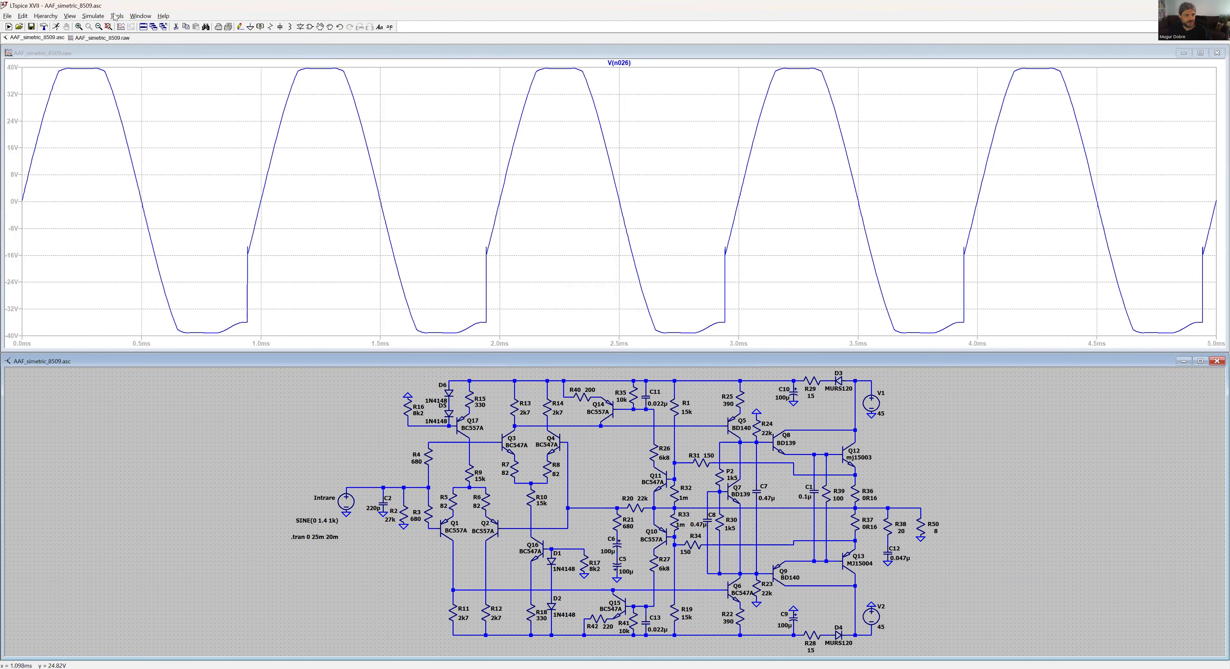
{"action": "left_click", "coordinate": [55, 27]}
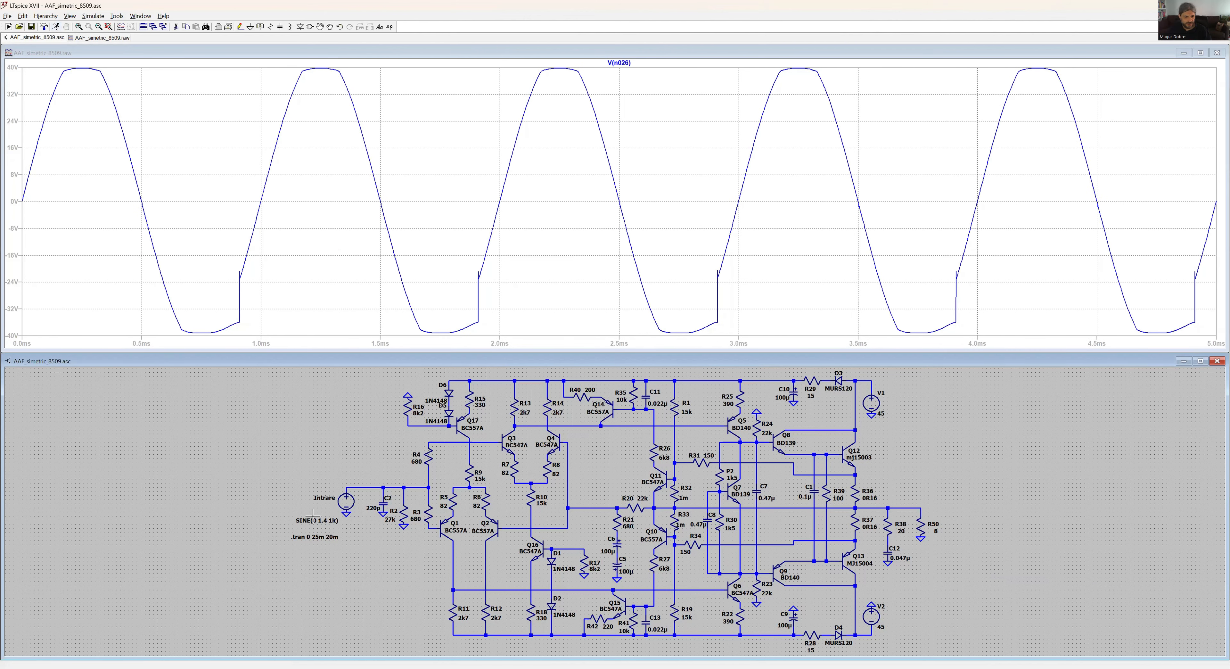
- Reduce the input source's sine amplitude to 1.2 V and rerun the simulation
{"action": "right_click", "coordinate": [347, 500]}
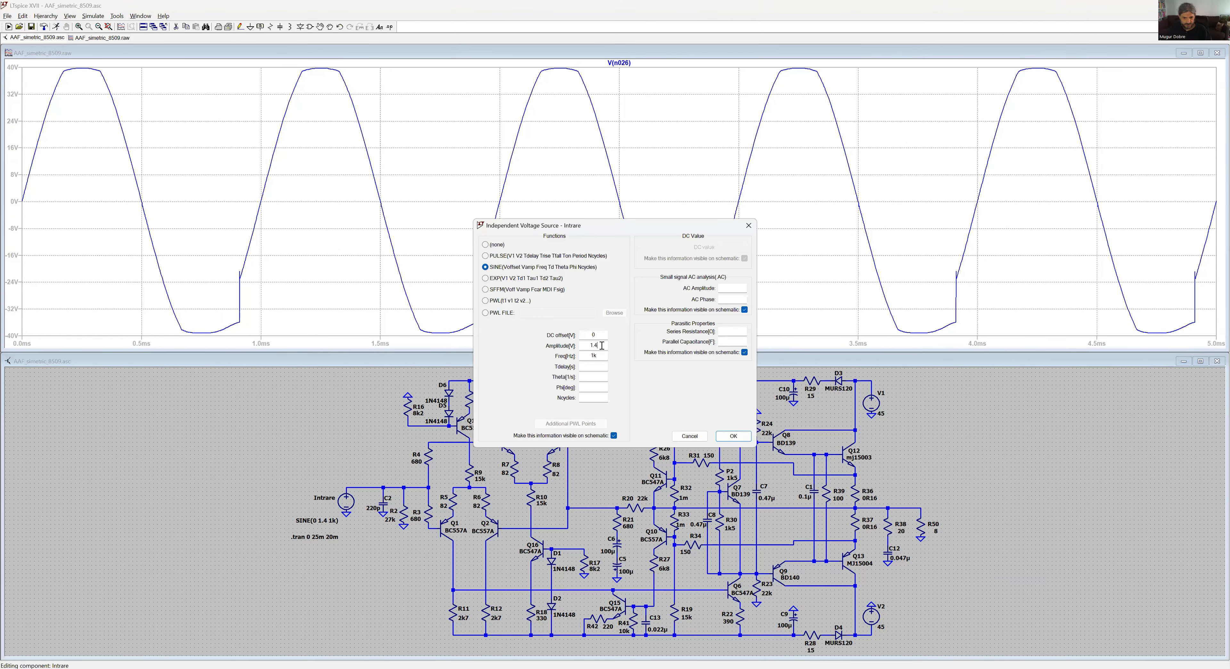
{"action": "left_click", "coordinate": [601, 345]}
{"action": "key", "text": "BackSpace"}
{"action": "type", "text": "2"}
{"action": "left_click", "coordinate": [734, 436]}
{"action": "left_click", "coordinate": [55, 27]}
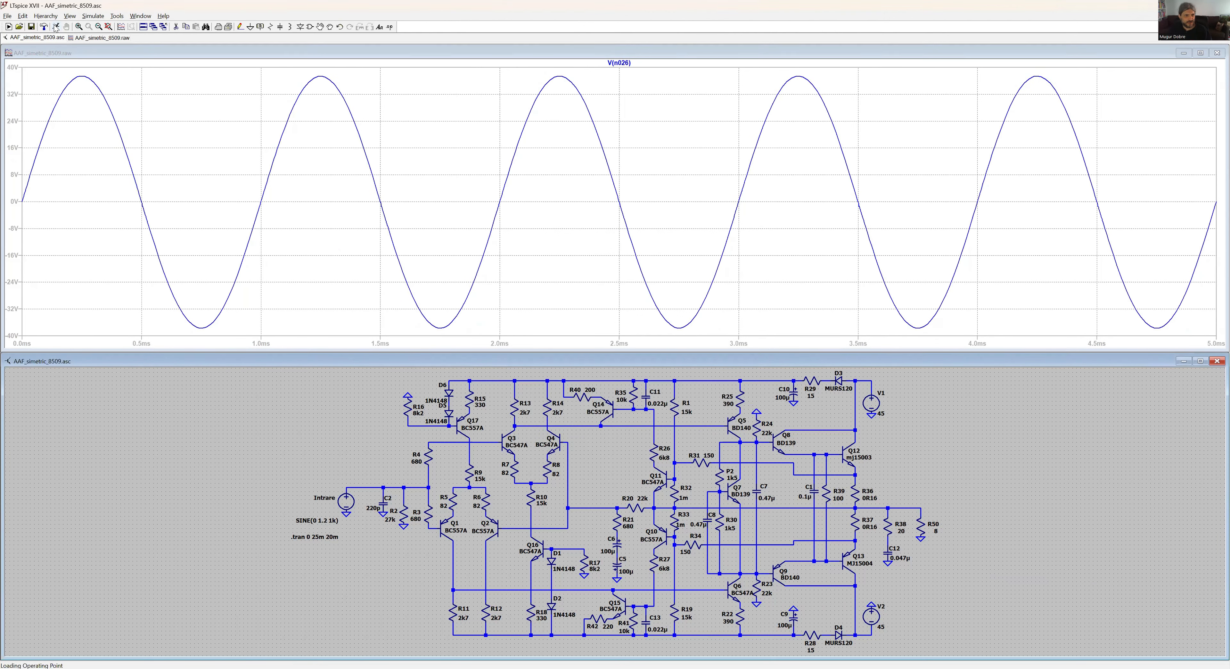
- Try an input sine amplitude of 1.25 V and rerun the simulation
{"action": "right_click", "coordinate": [348, 501]}
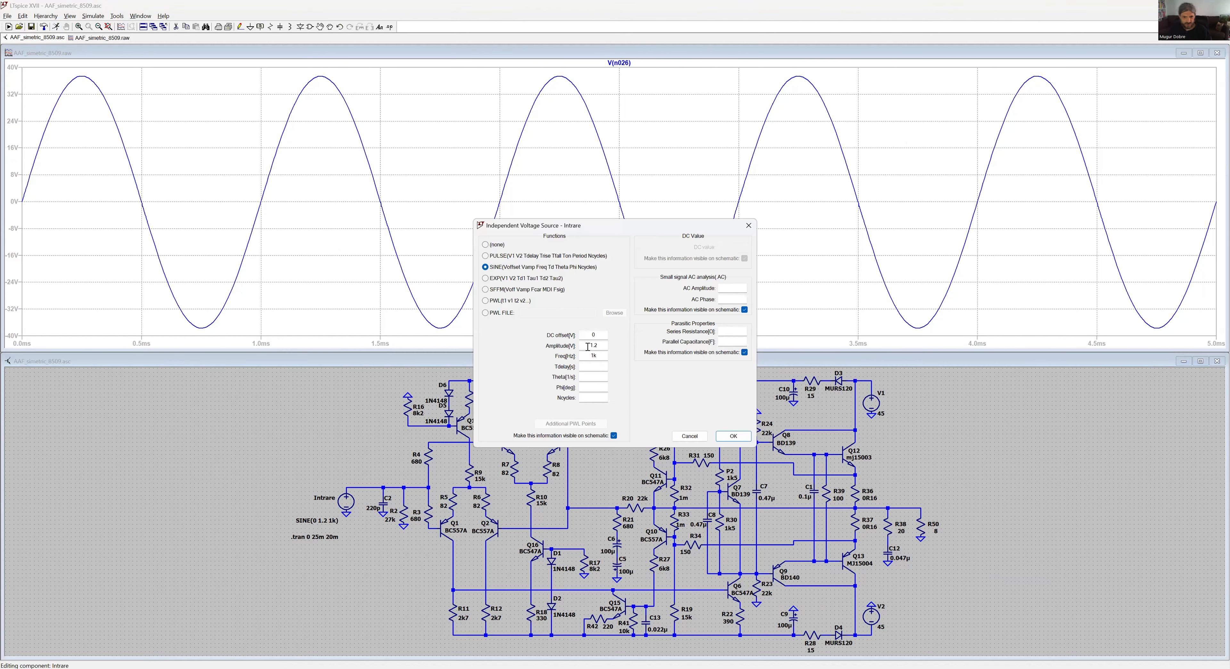
{"action": "type", "text": "5"}
{"action": "left_click", "coordinate": [734, 438]}
{"action": "left_click", "coordinate": [57, 27]}
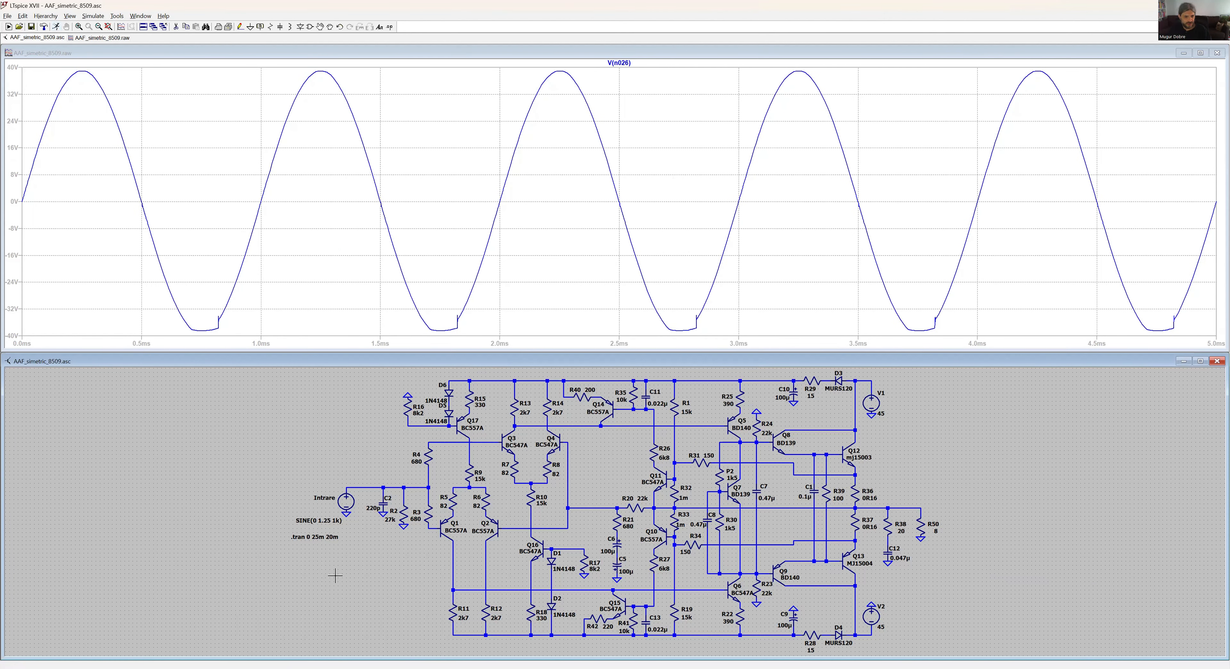
- Return the input source's sine amplitude to 1.2 V and rerun the simulation
{"action": "right_click", "coordinate": [347, 499]}
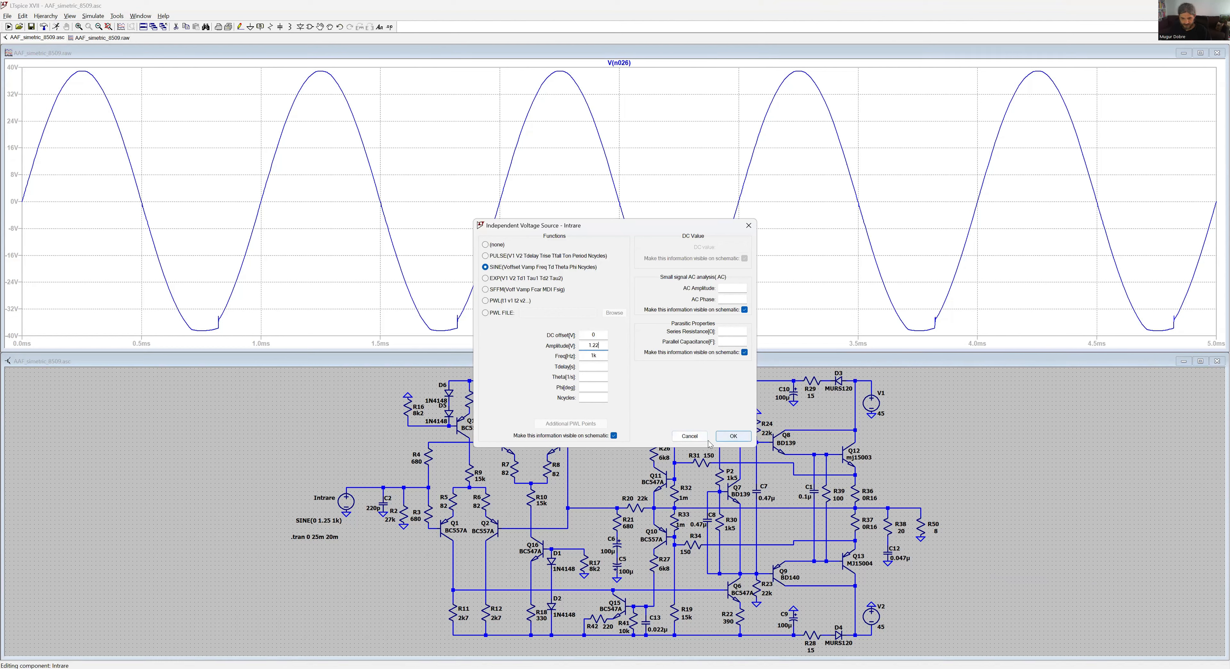
{"action": "key", "text": "BackSpace"}
{"action": "left_click", "coordinate": [734, 436]}
{"action": "left_click", "coordinate": [56, 27]}
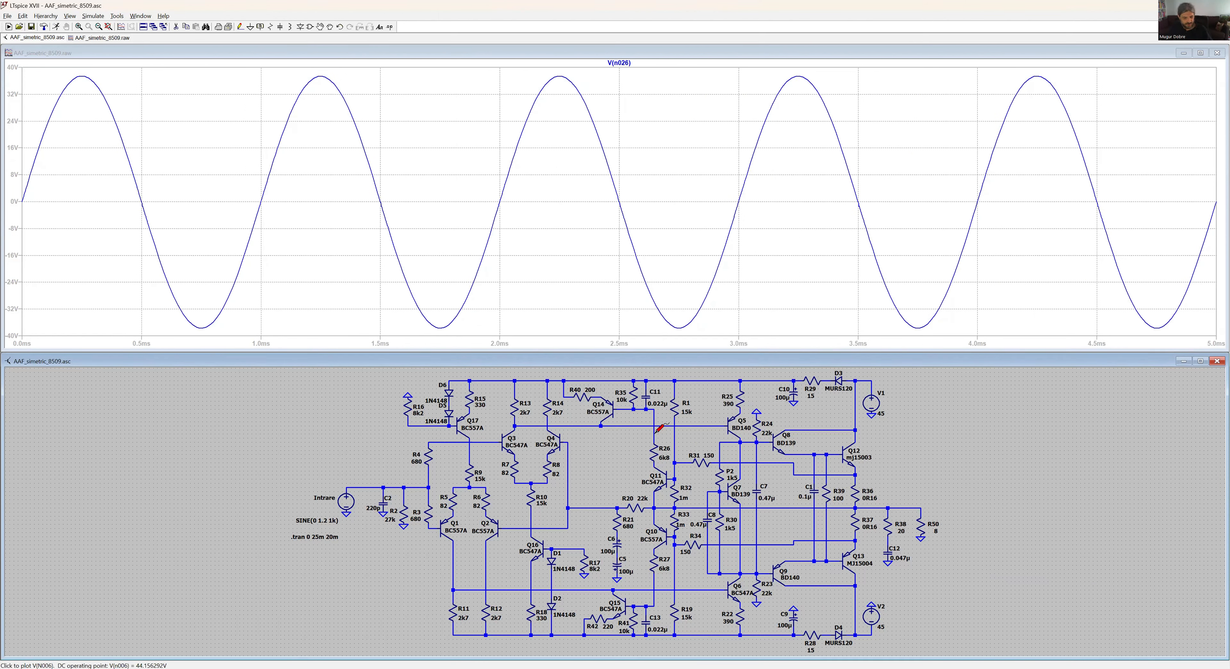
- Measure the average power dissipated in load R50 with a temporary power trace, and delete that trace
{"action": "left_click", "coordinate": [926, 524], "text": "alt"}
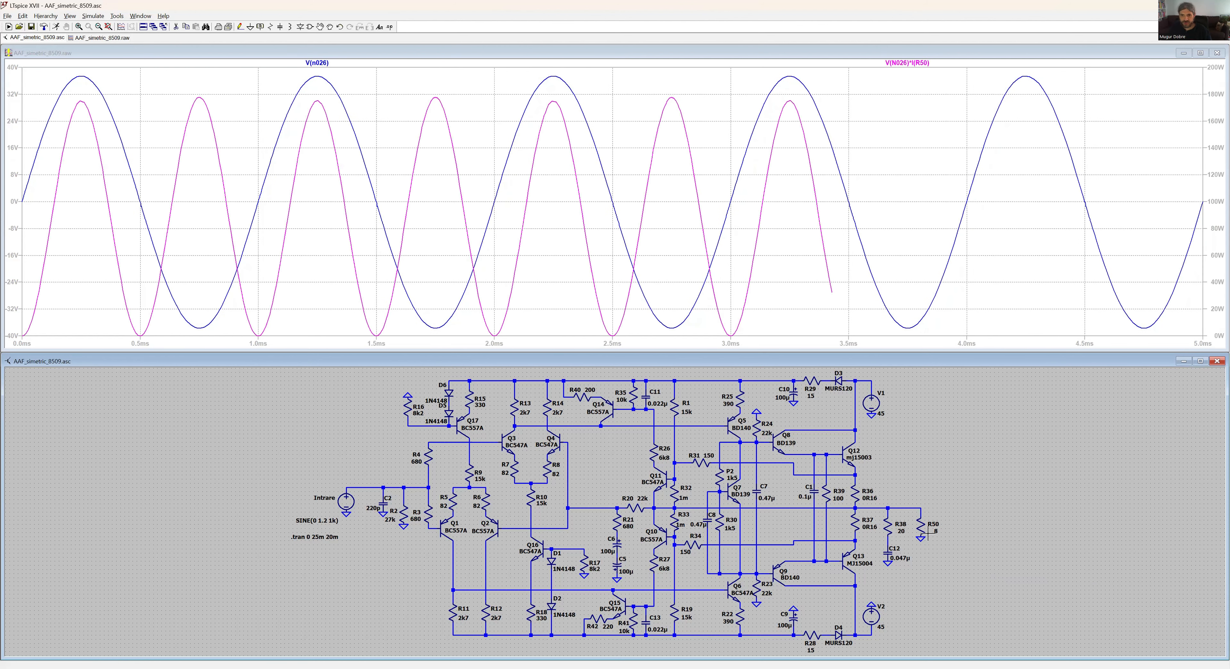
{"action": "left_click", "coordinate": [906, 63], "text": "ctrl"}
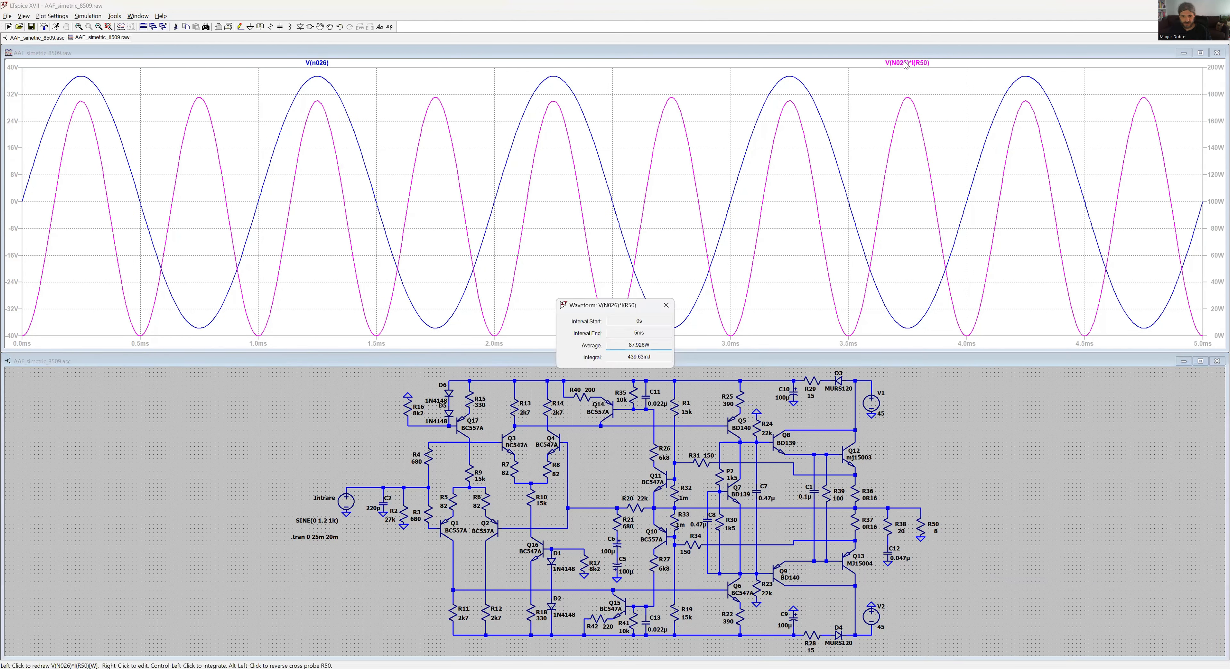
{"action": "left_click", "coordinate": [667, 305]}
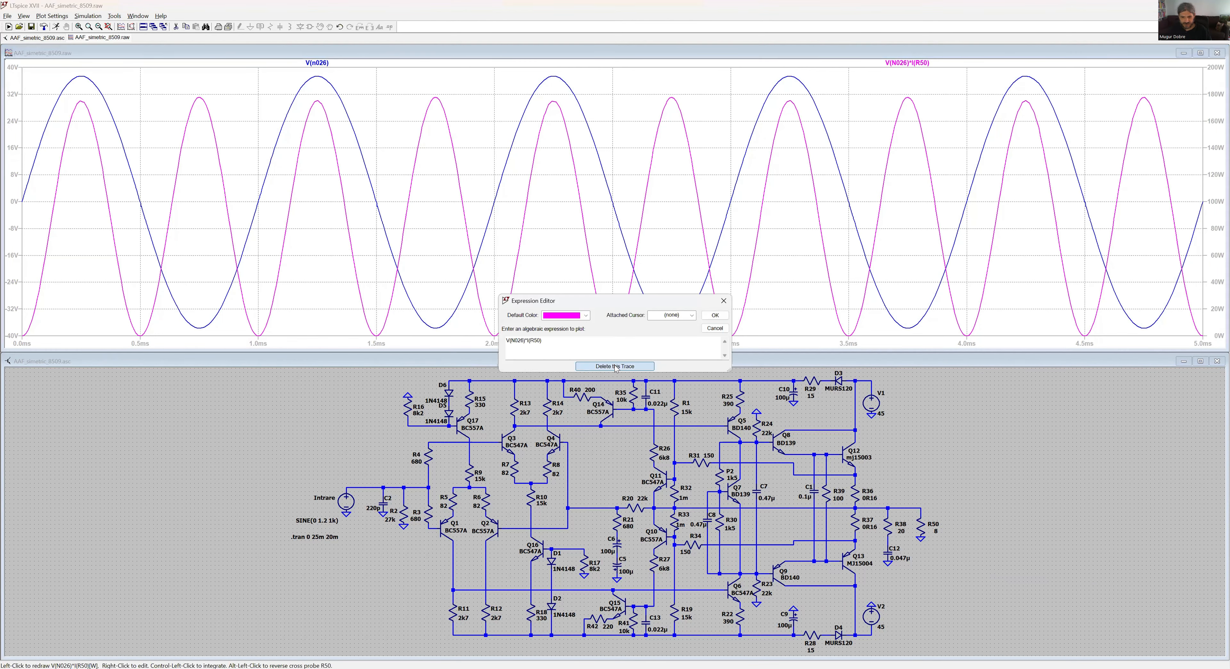
{"action": "left_click", "coordinate": [615, 366]}
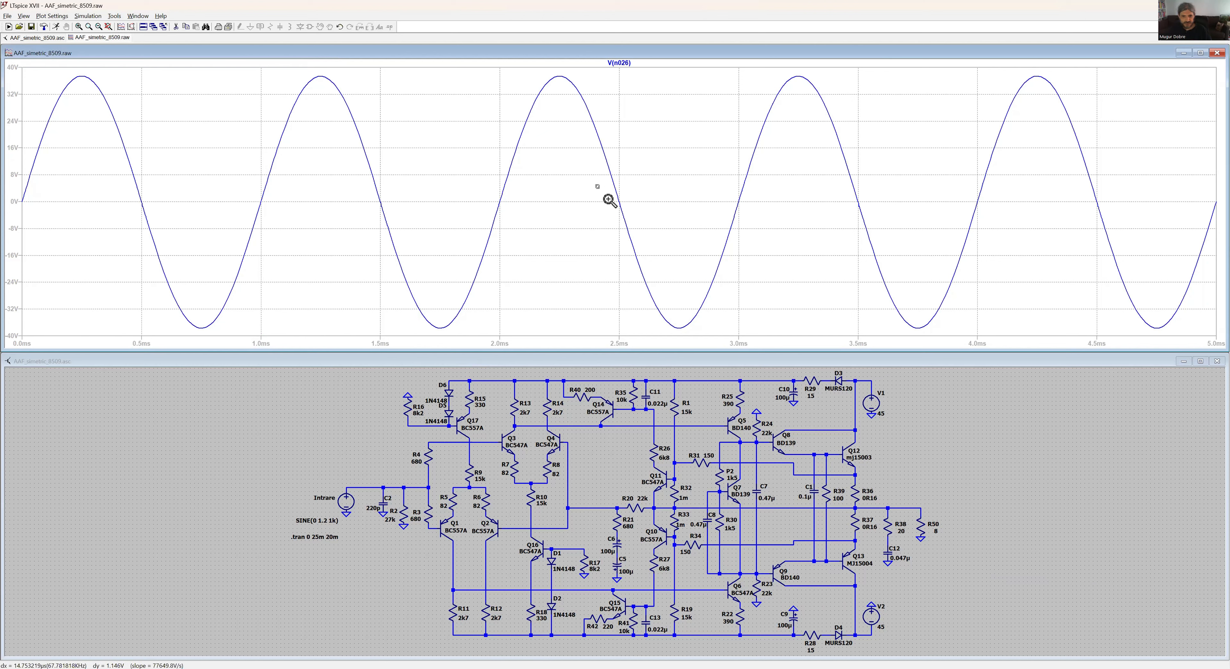
- Set P2 to 2k2, rerun the simulation, and examine the output's zero crossing near 2.5 ms in close-up
{"action": "left_click_drag", "start_coordinate": [610, 200], "coordinate": [640, 228]}
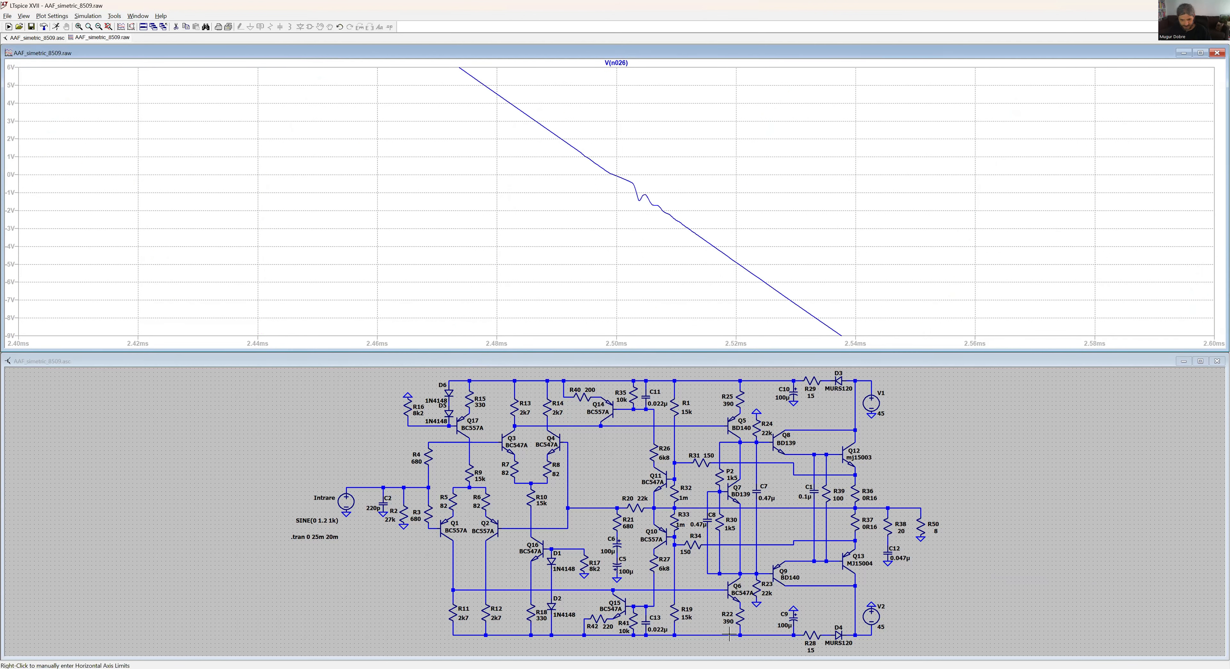
{"action": "right_click", "coordinate": [718, 477]}
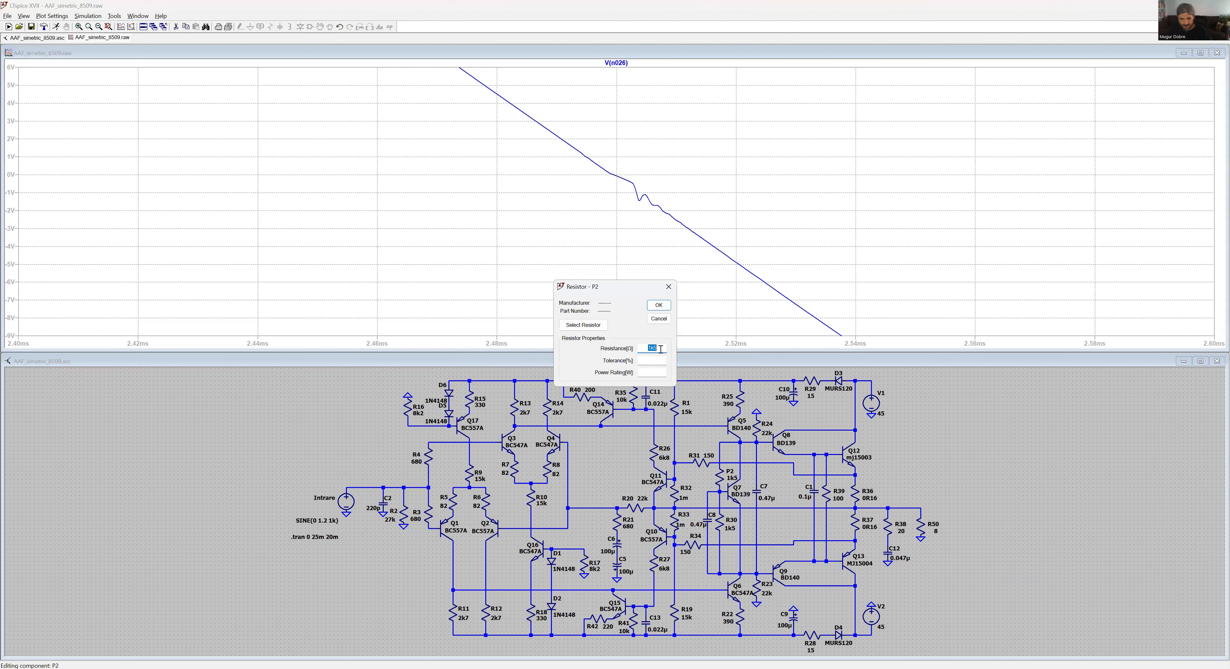
{"action": "left_click_drag", "start_coordinate": [661, 348], "coordinate": [618, 345]}
{"action": "type", "text": "2k2"}
{"action": "key", "text": "Return"}
{"action": "left_click", "coordinate": [56, 27]}
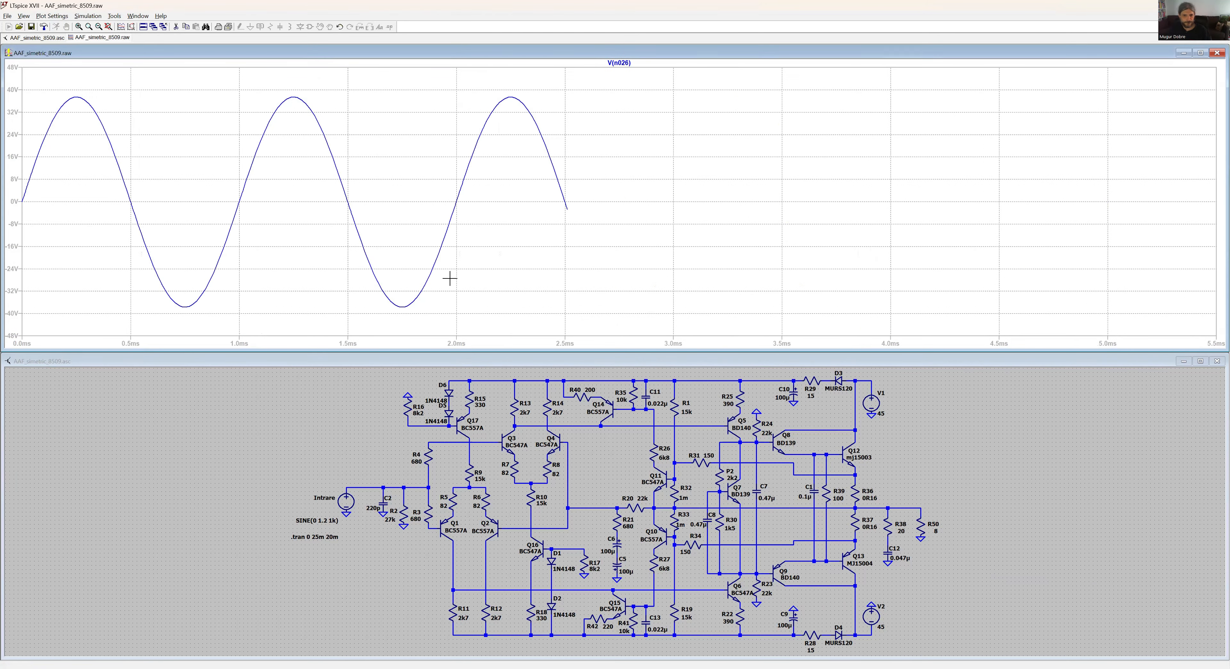
{"action": "left_click_drag", "start_coordinate": [596, 188], "coordinate": [647, 234]}
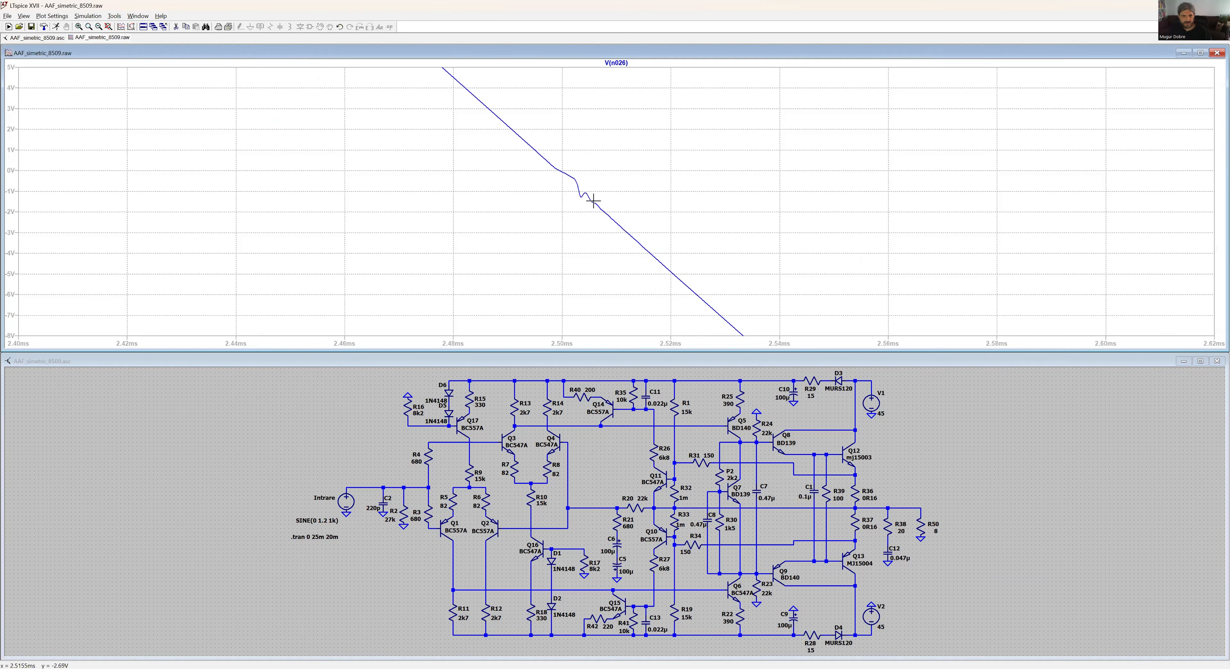
- Set P2 to 2k7, rerun the simulation, and examine the output's zero crossing near 3.0 ms in close-up
{"action": "right_click", "coordinate": [722, 483]}
{"action": "type", "text": "2k7"}
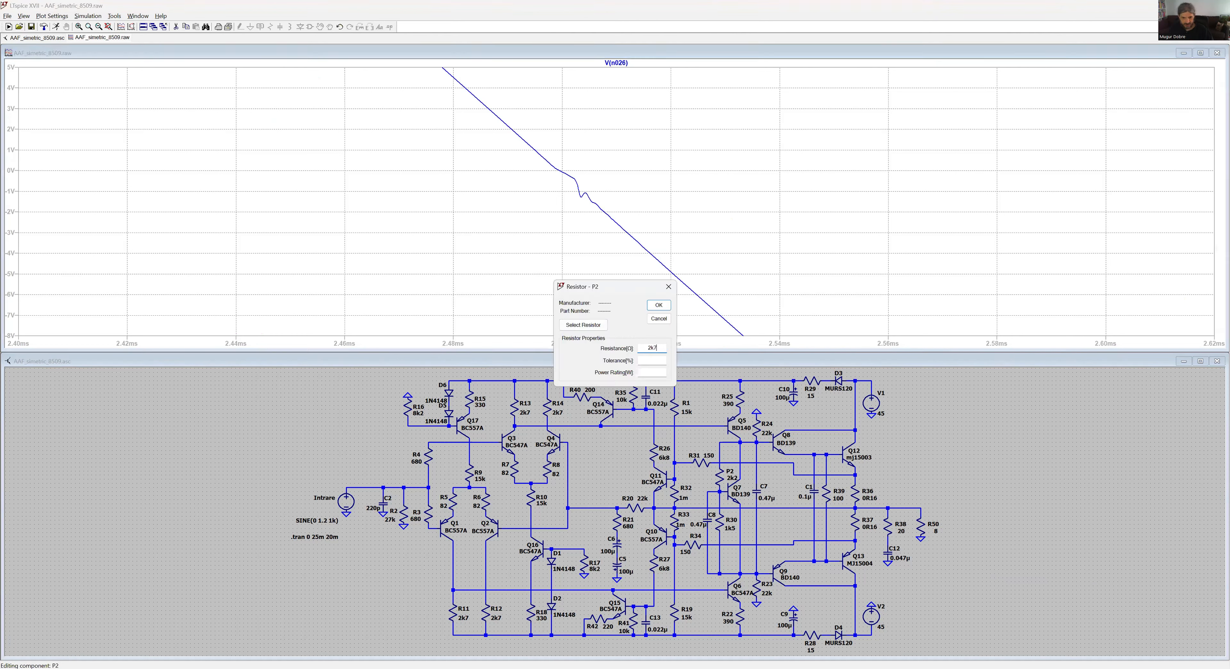
{"action": "key", "text": "Return"}
{"action": "left_click", "coordinate": [56, 26]}
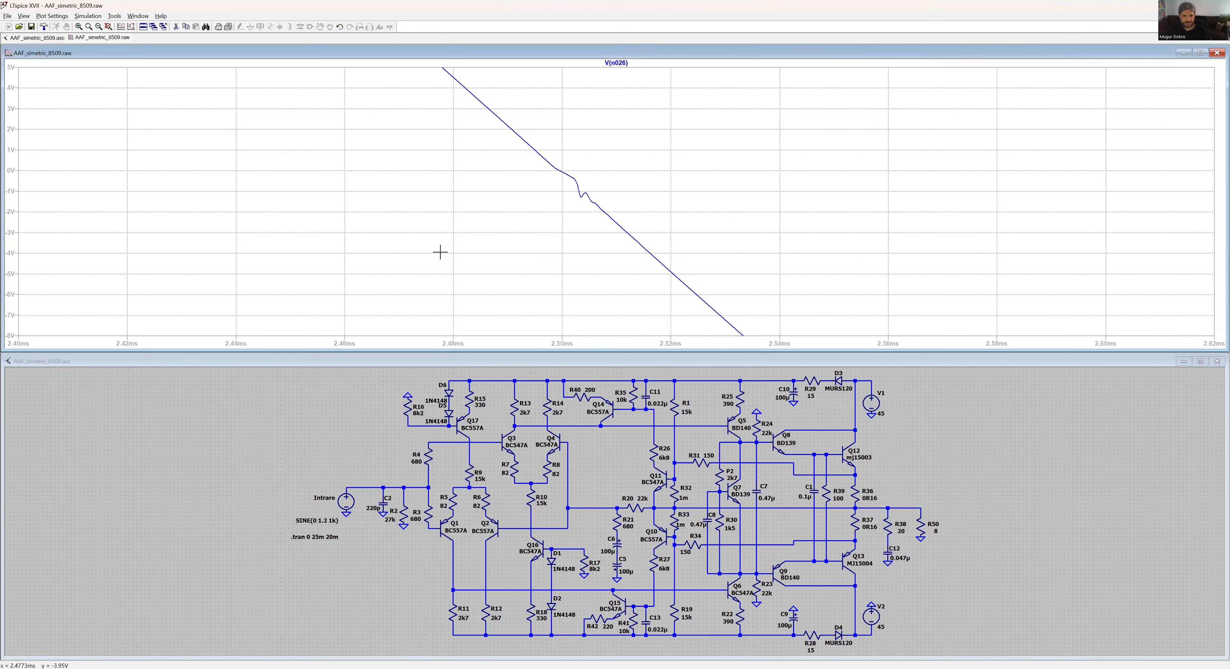
{"action": "left_click_drag", "start_coordinate": [706, 185], "coordinate": [765, 223]}
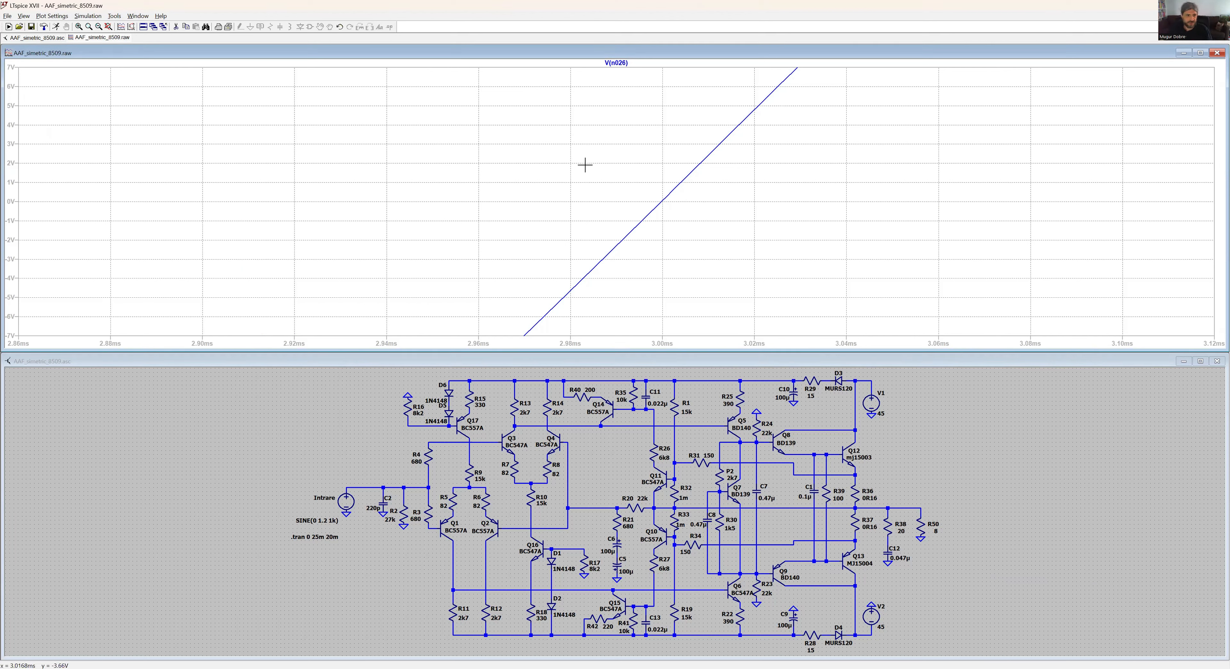
- Set the input source's sine amplitude to 1.2p and rerun the simulation for a near-zero input signal
{"action": "right_click", "coordinate": [320, 520]}
{"action": "left_click", "coordinate": [566, 359]}
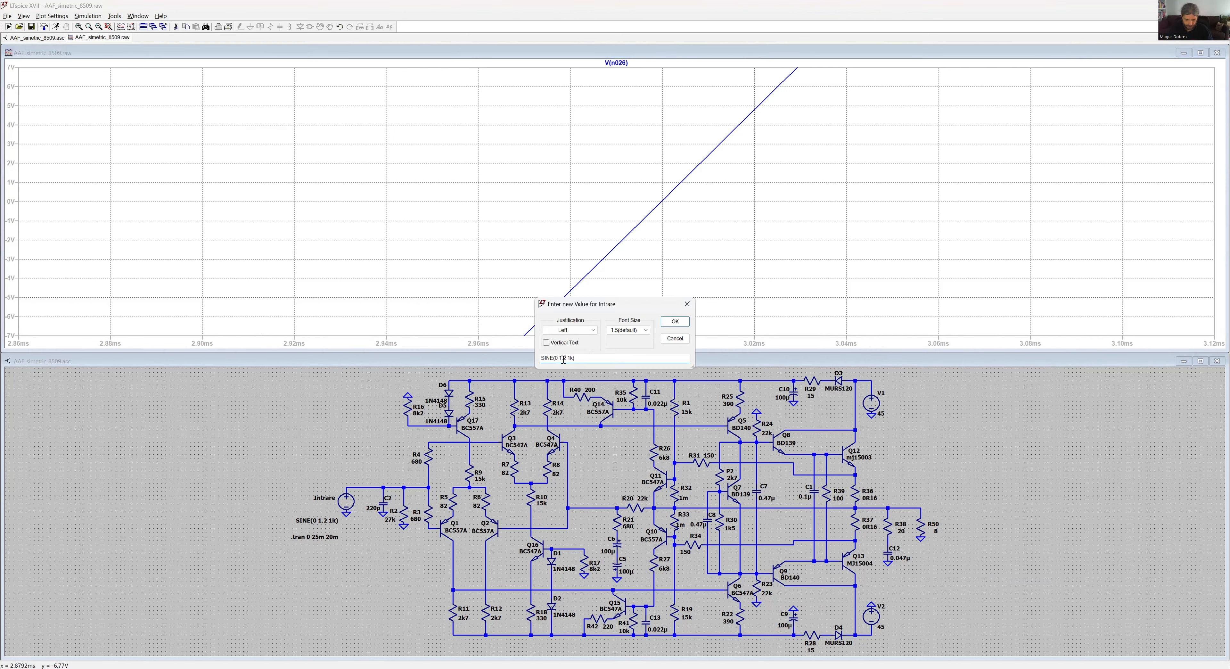
{"action": "type", "text": "p"}
{"action": "key", "text": "Return"}
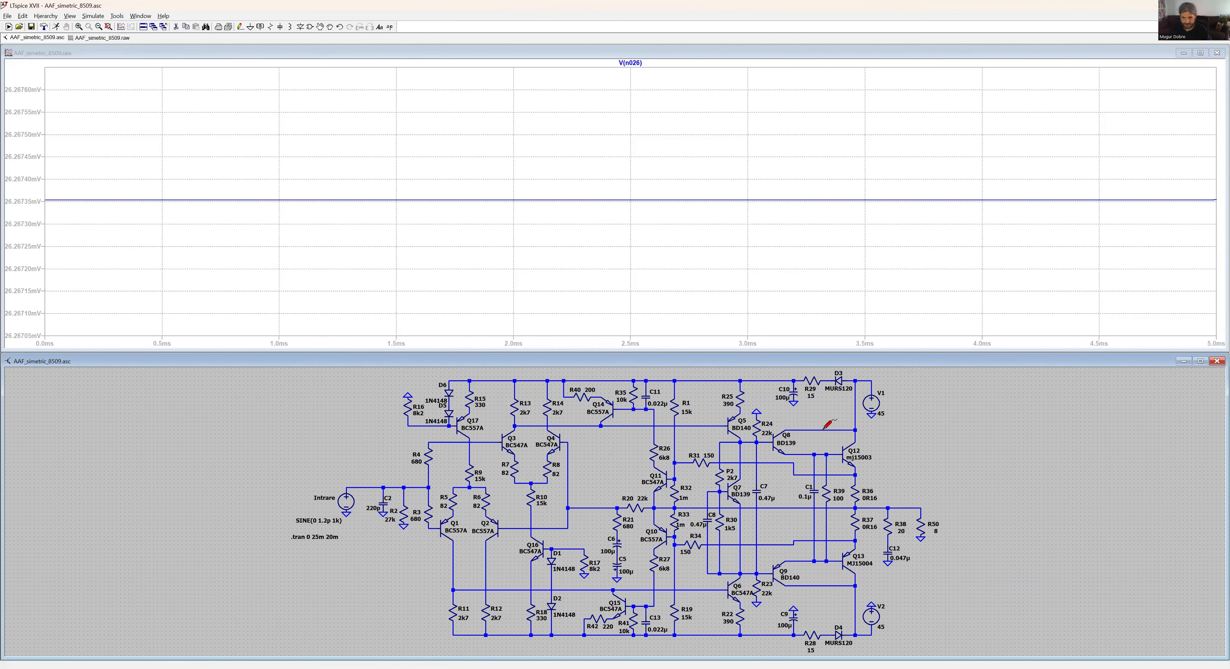
- Check Q12's collector current with a temporary trace, and plot the base voltages of Q8 and Q9 beside the output
{"action": "left_click", "coordinate": [860, 436]}
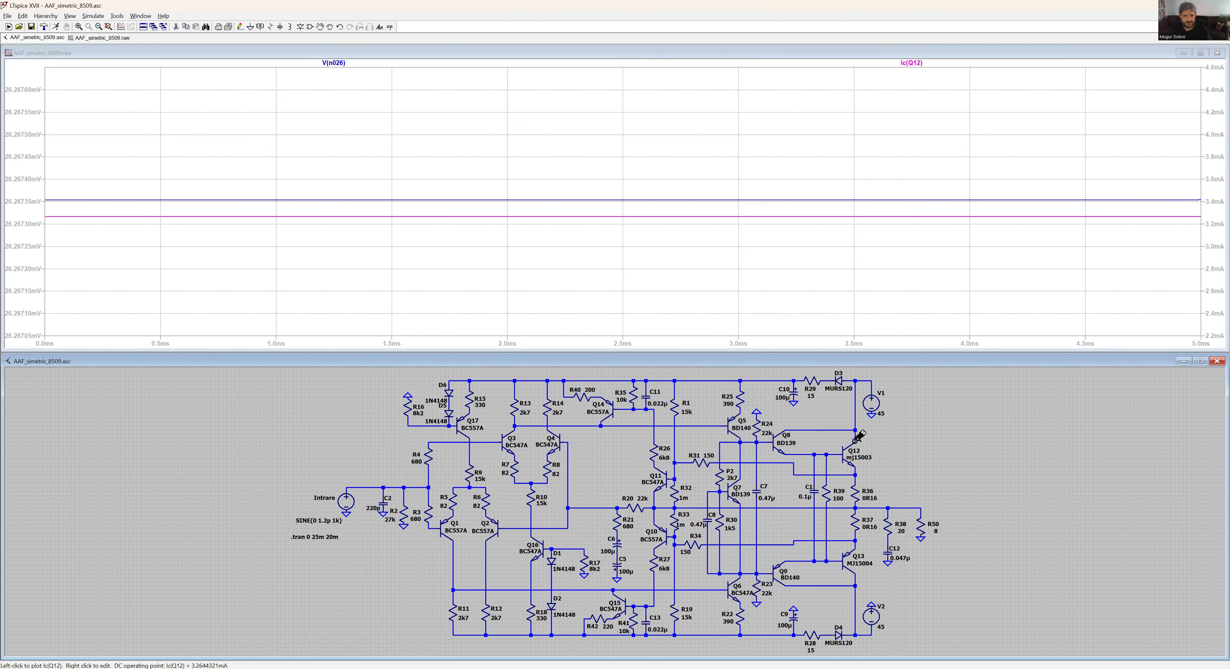
{"action": "right_click", "coordinate": [911, 64]}
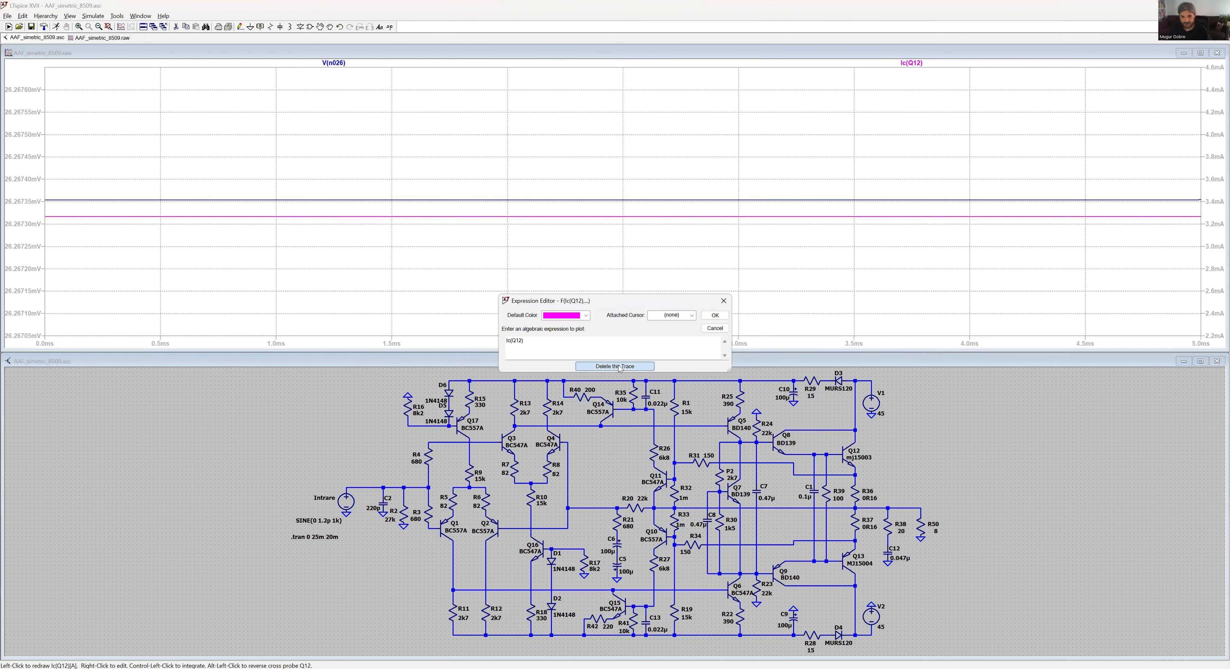
{"action": "left_click", "coordinate": [609, 367]}
{"action": "left_click", "coordinate": [757, 442]}
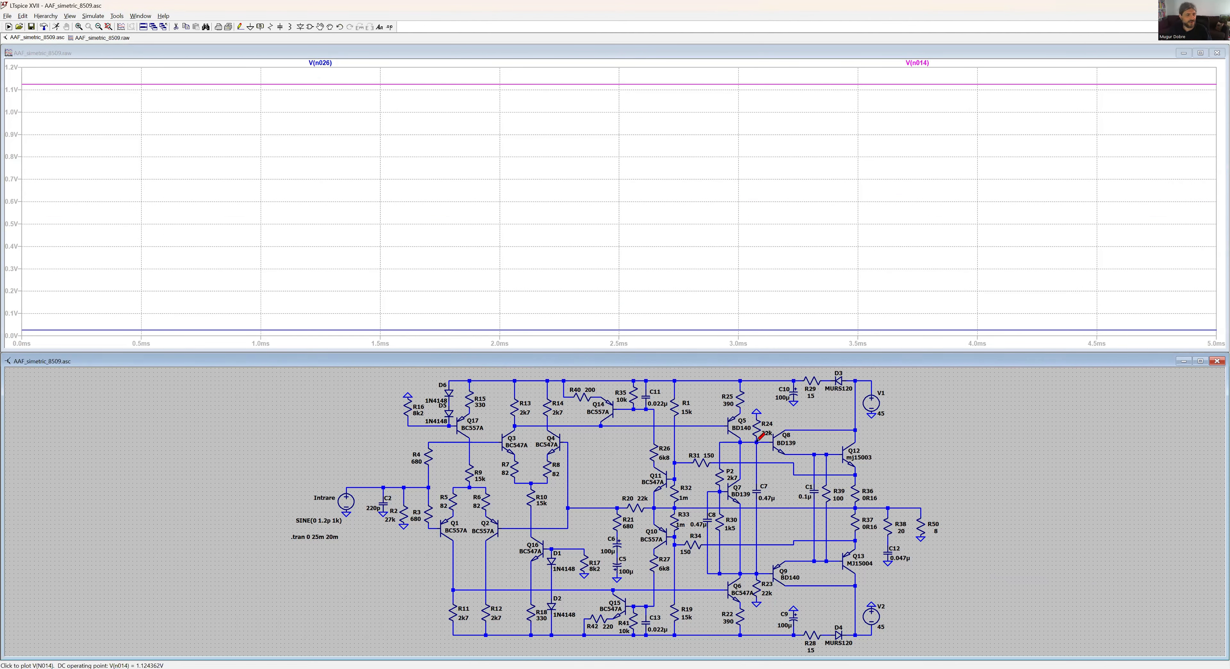
{"action": "left_click", "coordinate": [758, 573]}
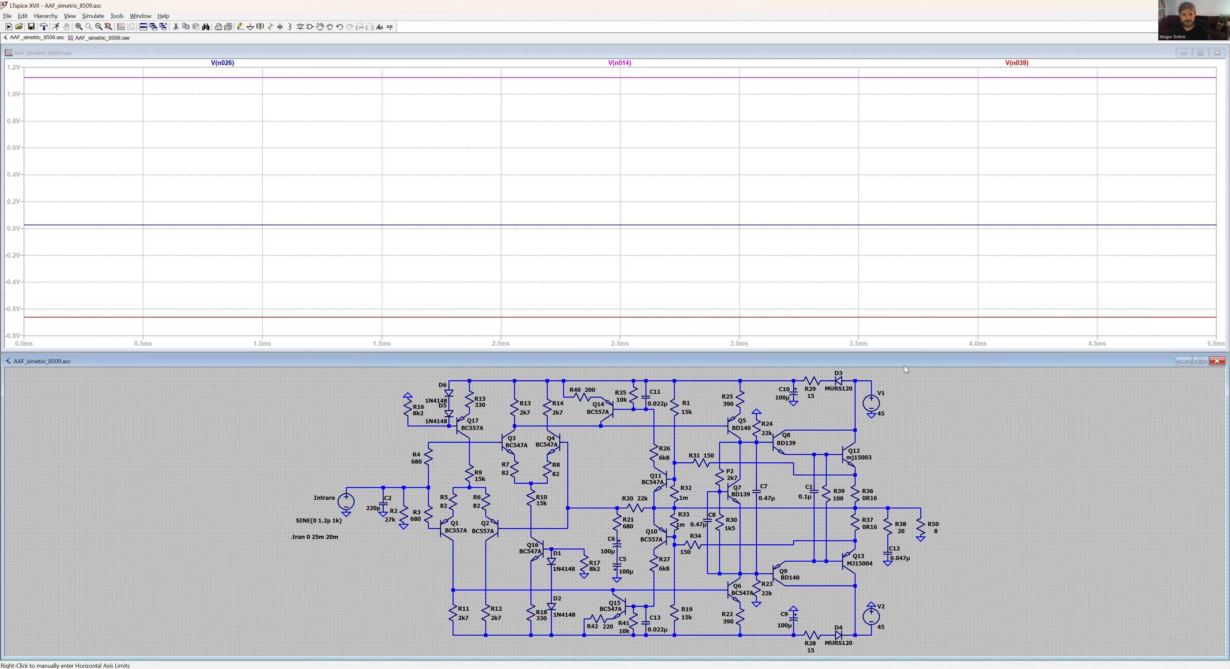
- Restore the input source's sine amplitude to 1.2 V and rerun the simulation with the base voltages plotted
{"action": "right_click", "coordinate": [346, 500]}
{"action": "left_click", "coordinate": [603, 346]}
{"action": "key", "text": "BackSpace"}
{"action": "key", "text": "BackSpace"}
{"action": "key", "text": "BackSpace"}
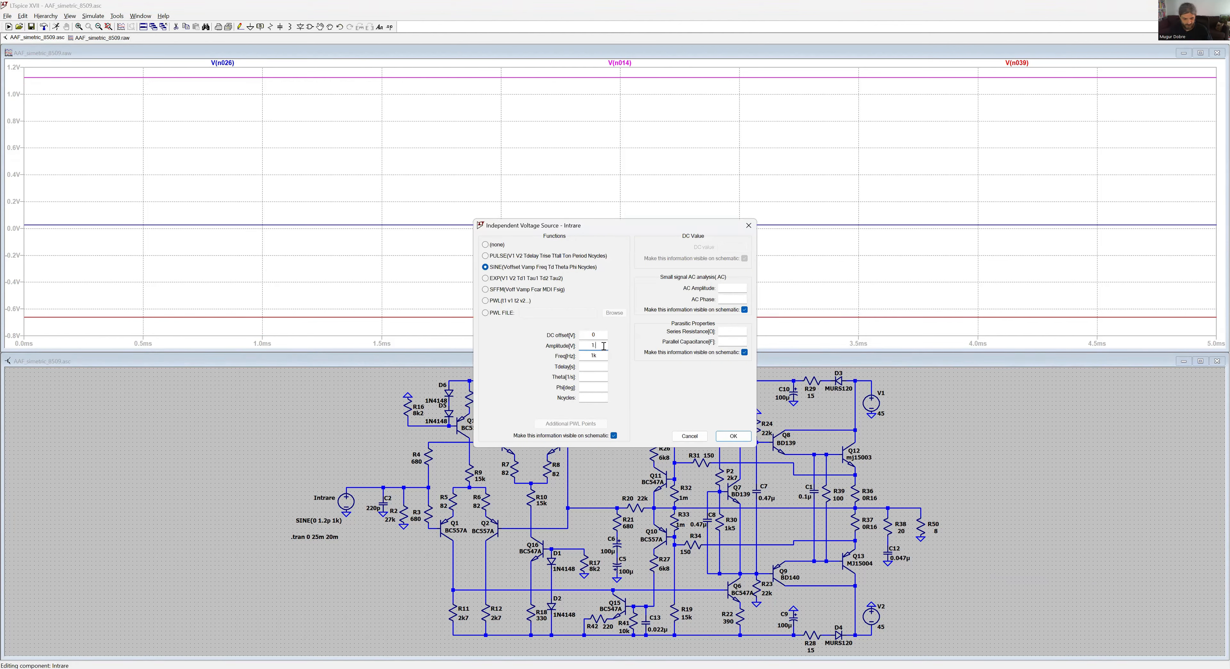
{"action": "type", "text": ".2"}
{"action": "left_click", "coordinate": [733, 436]}
{"action": "left_click", "coordinate": [56, 27]}
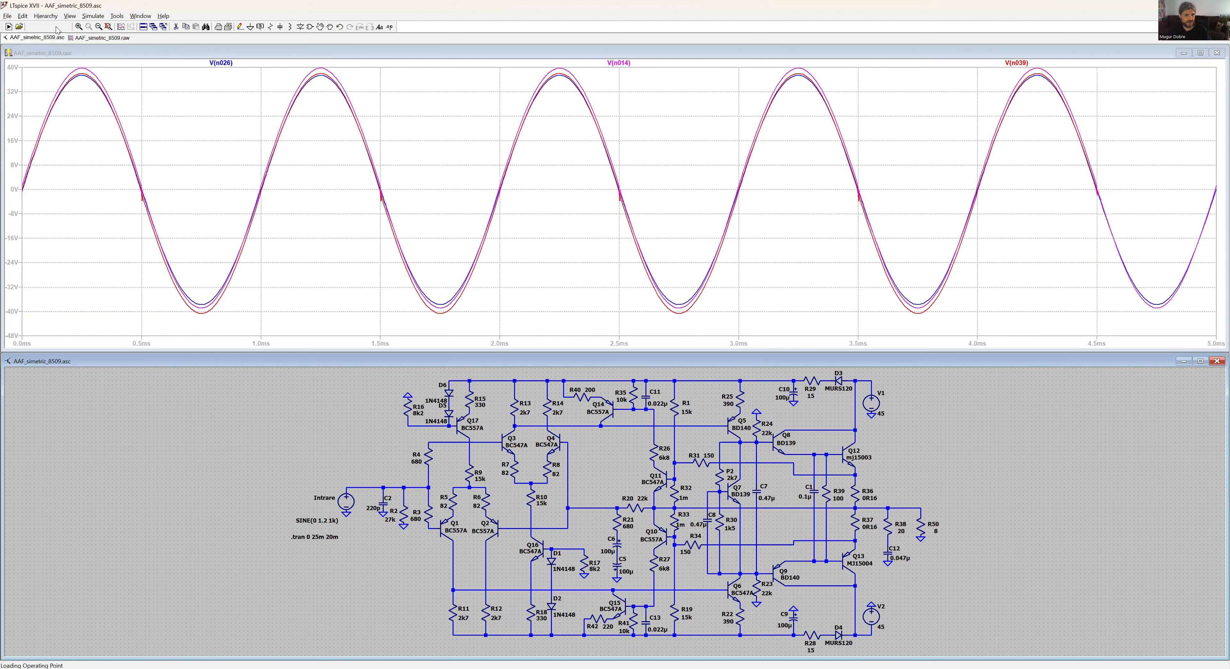
- Delete the V(n014) and V(n039) traces and examine the output's zero crossing near 2.5 ms in close-up
{"action": "right_click", "coordinate": [629, 65]}
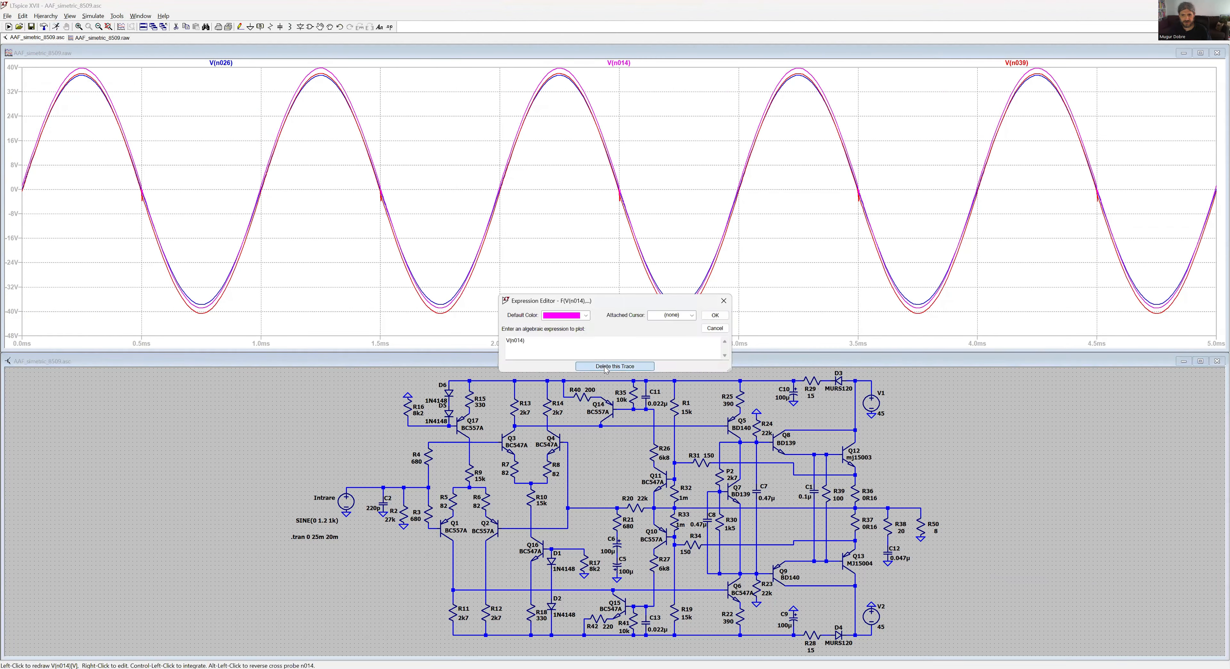
{"action": "left_click", "coordinate": [615, 366]}
{"action": "right_click", "coordinate": [918, 62]}
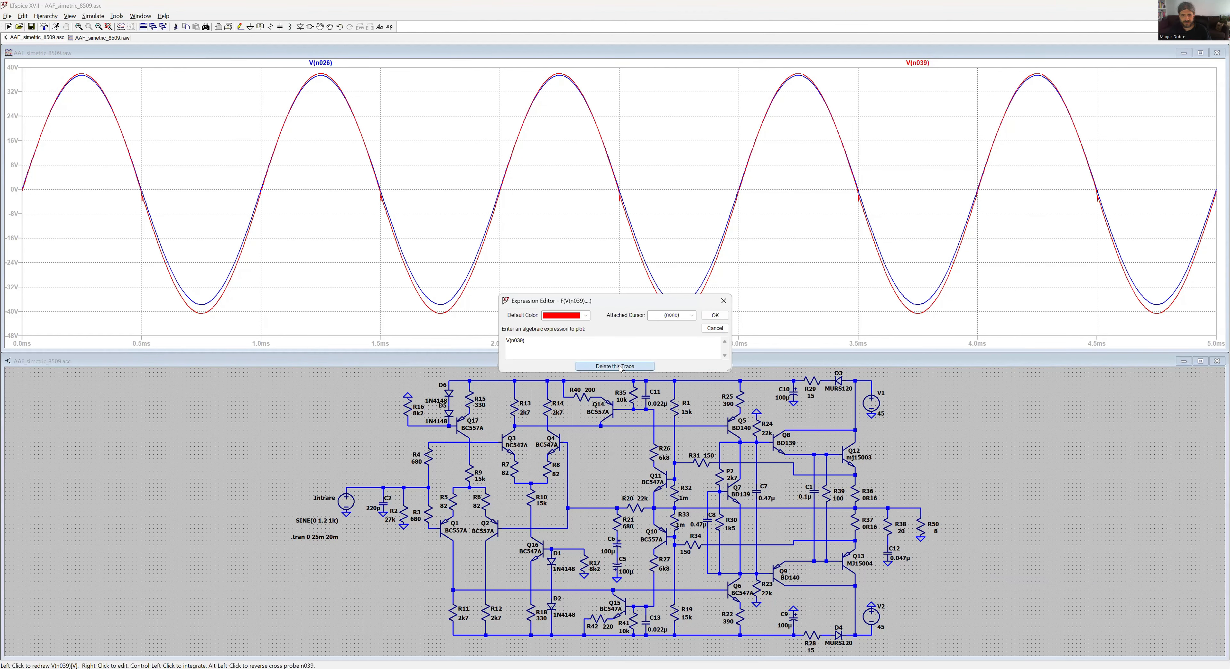
{"action": "left_click", "coordinate": [614, 366]}
{"action": "left_click_drag", "start_coordinate": [595, 180], "coordinate": [637, 214]}
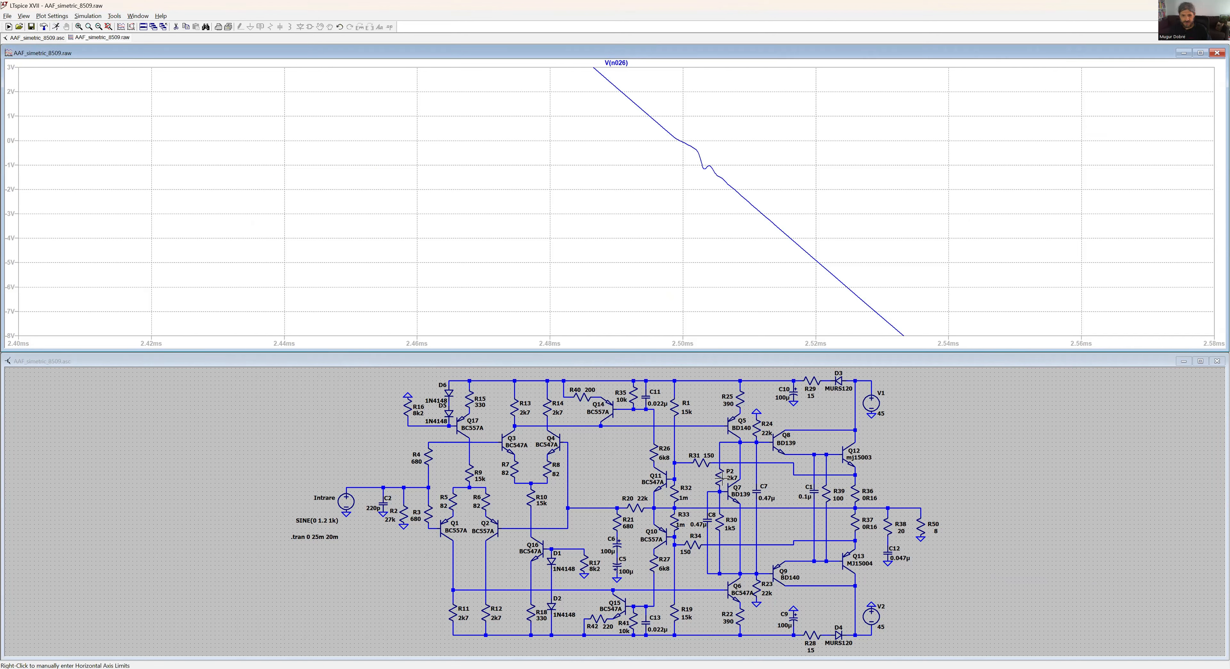
- Set resistor P2 to 3k3, rerun the simulation and examine the output's zero crossing near 2.5 ms in close-up
{"action": "right_click", "coordinate": [721, 483]}
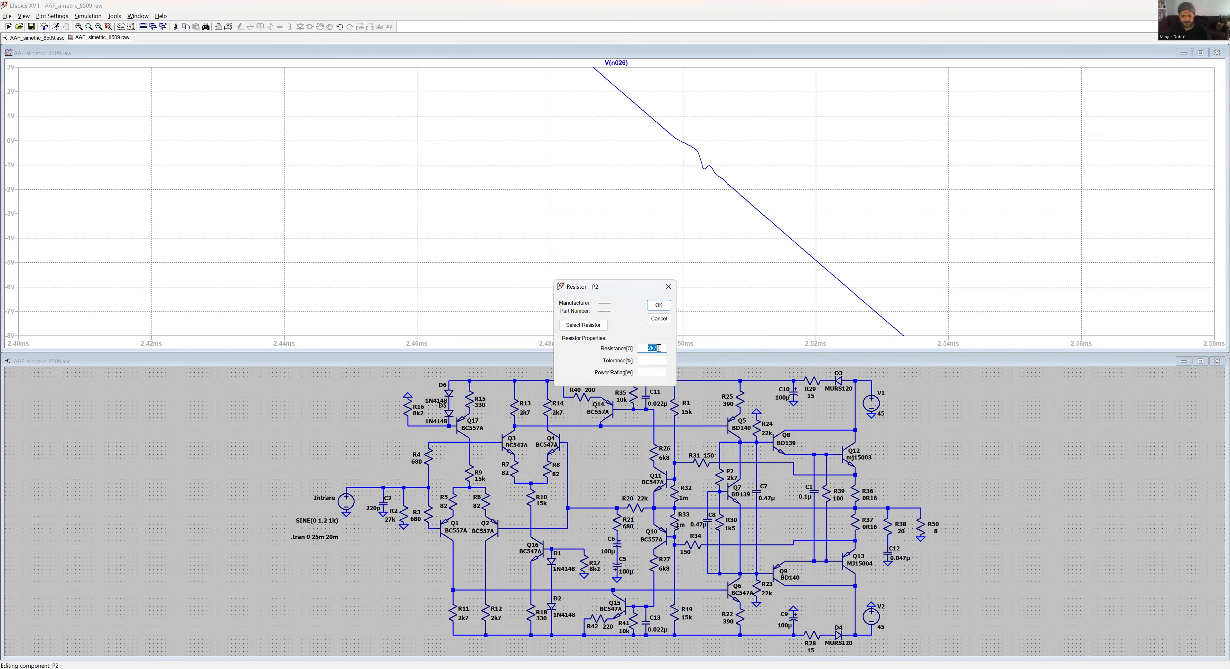
{"action": "type", "text": "3.3"}
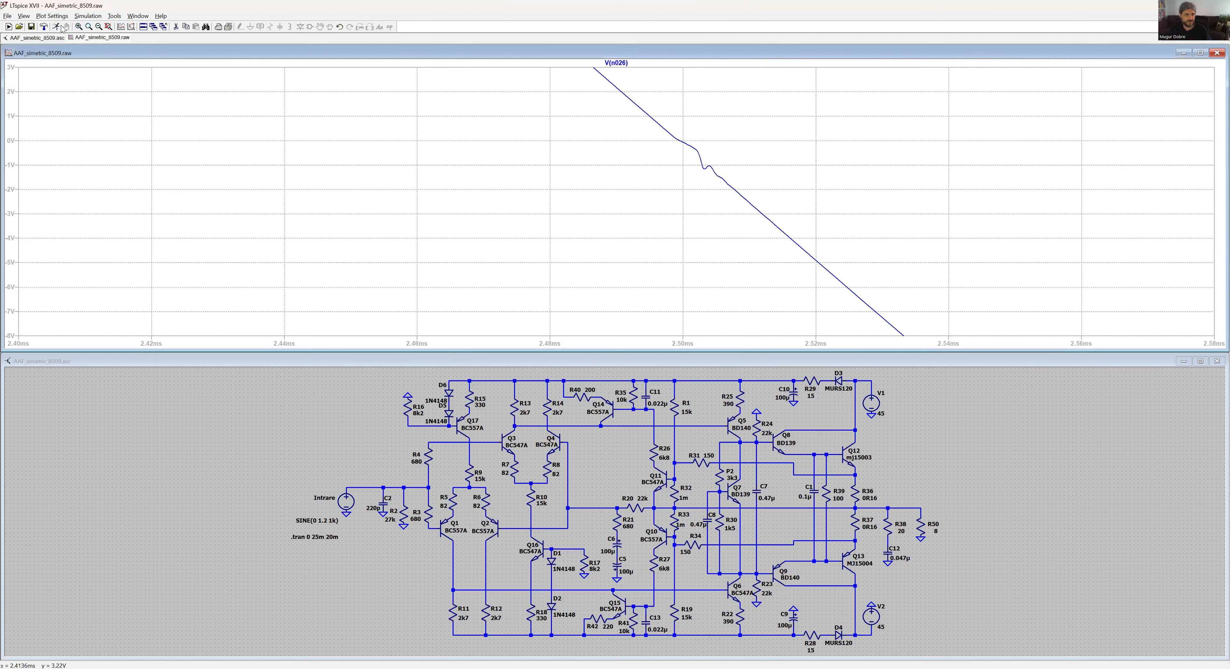
{"action": "left_click", "coordinate": [56, 27]}
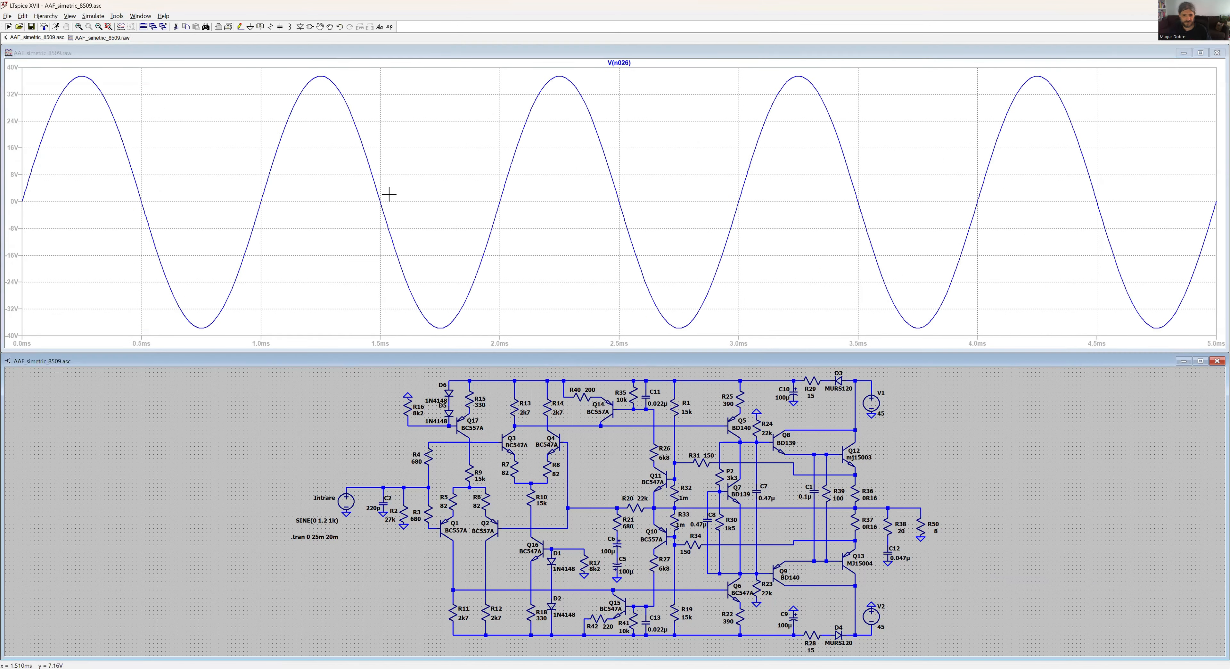
{"action": "left_click_drag", "start_coordinate": [592, 191], "coordinate": [647, 225]}
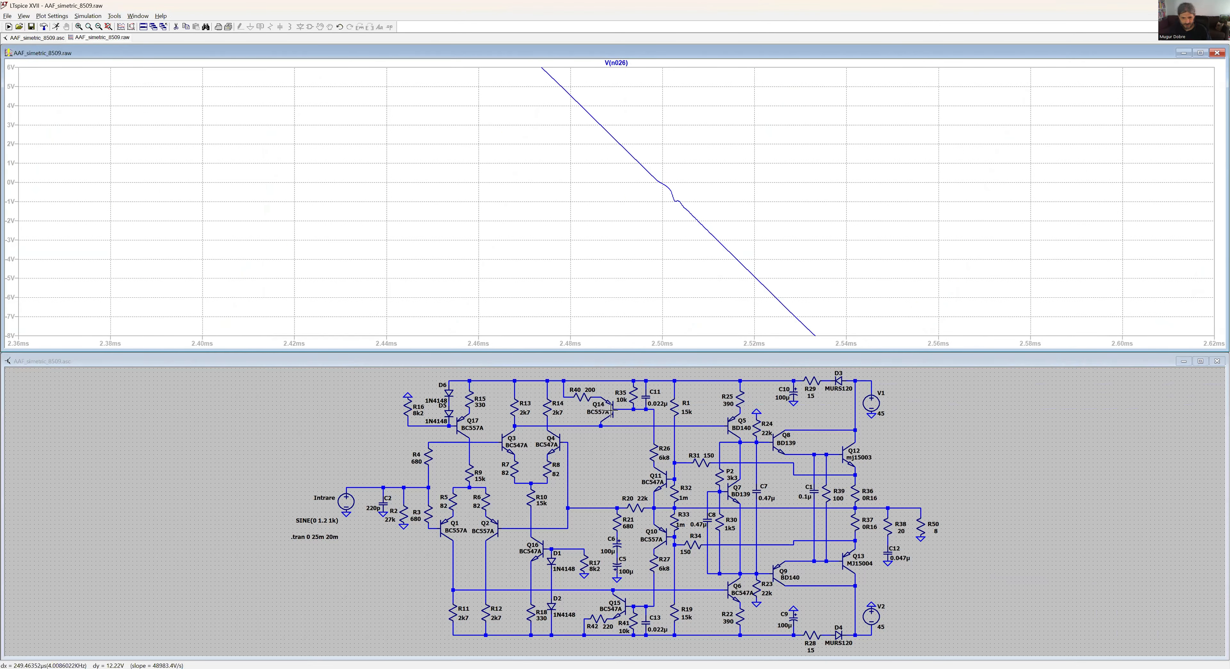
- Raise P2 to 3k9, rerun the simulation and inspect the output's zero crossings near 3 ms and 2.5 ms in close-up
{"action": "right_click", "coordinate": [721, 484]}
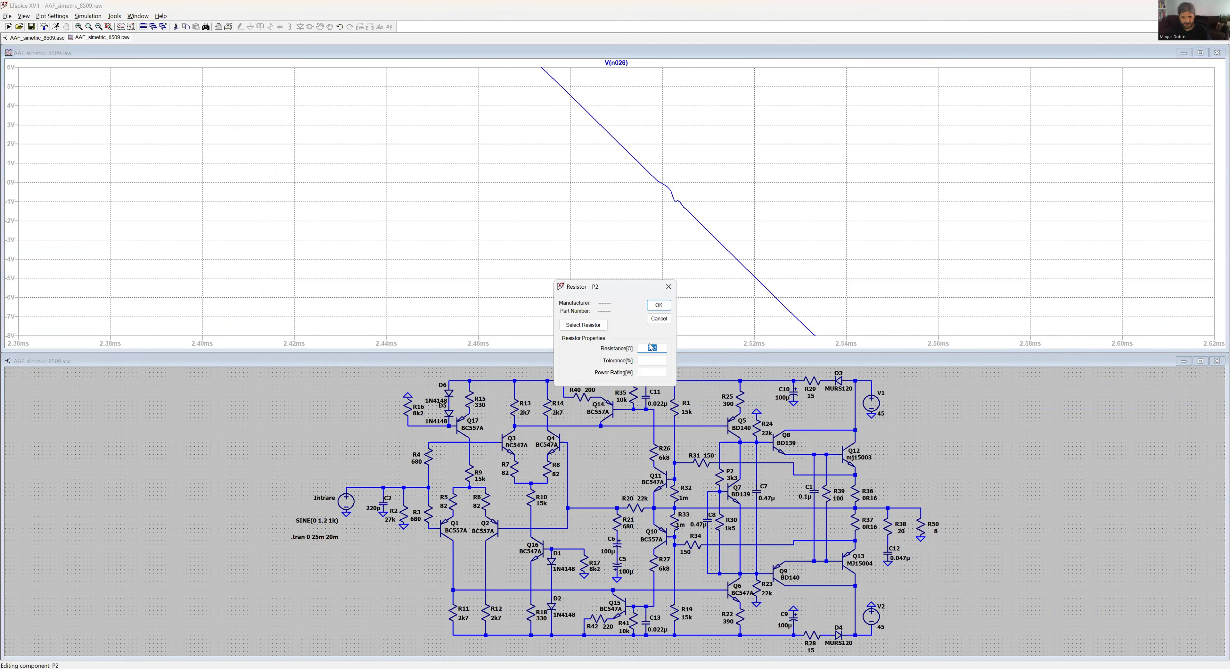
{"action": "type", "text": "3k9"}
{"action": "left_click", "coordinate": [662, 306]}
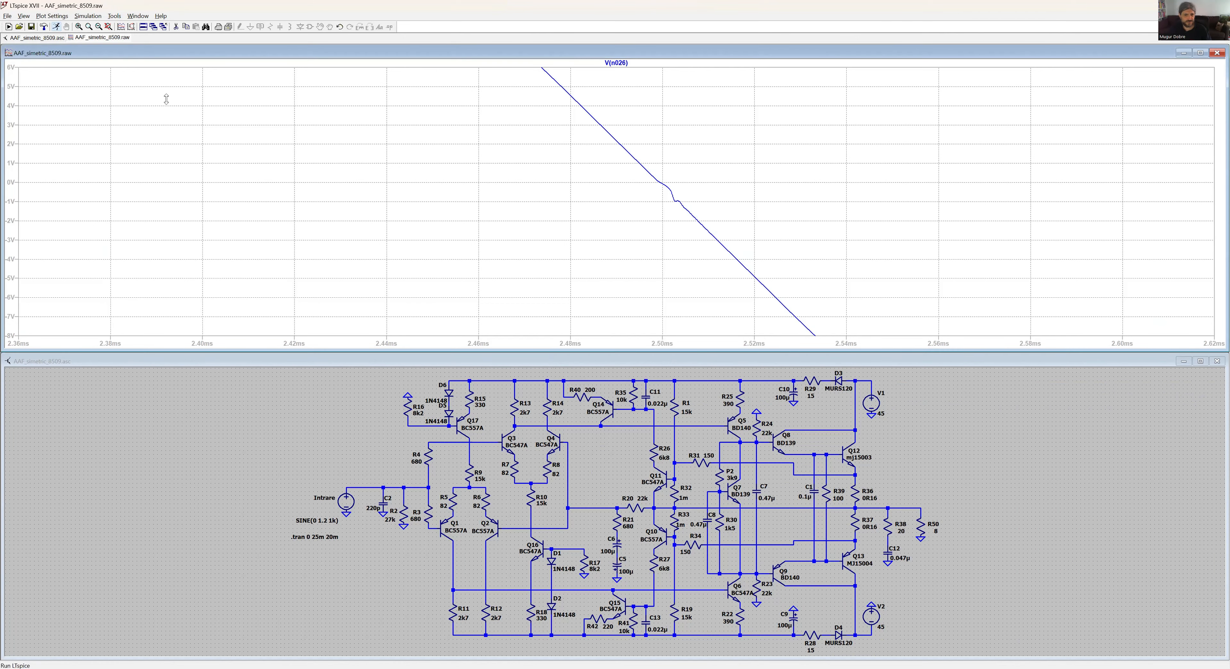
{"action": "left_click_drag", "start_coordinate": [728, 187], "coordinate": [757, 224]}
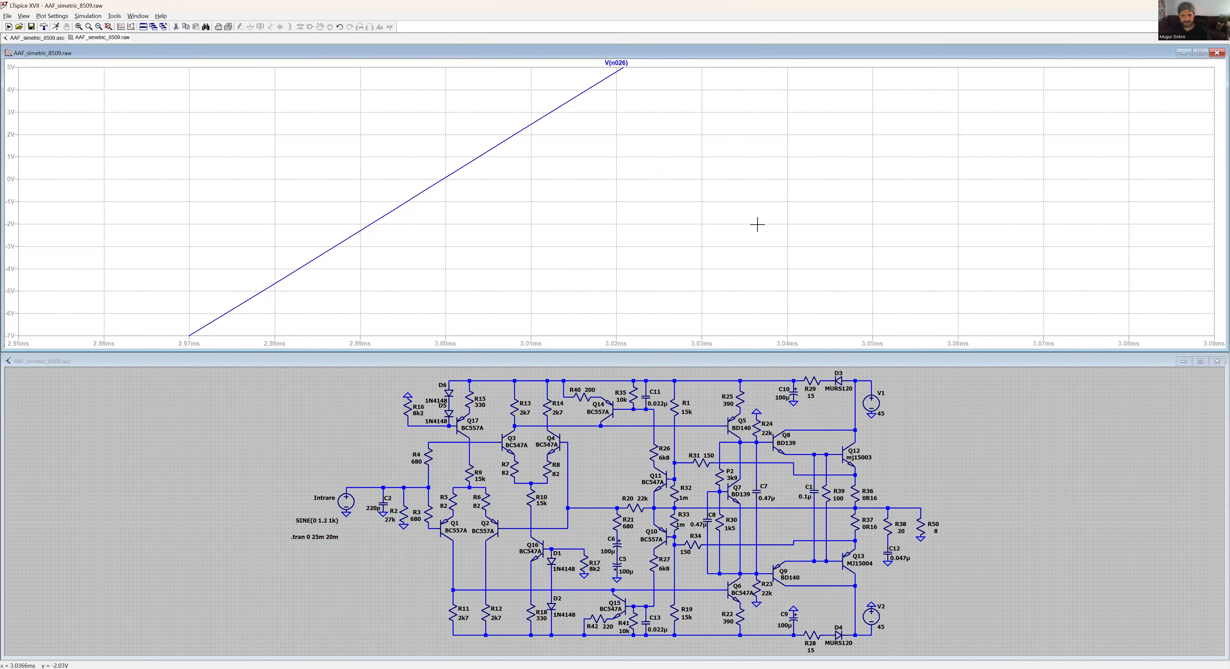
{"action": "left_click", "coordinate": [109, 27]}
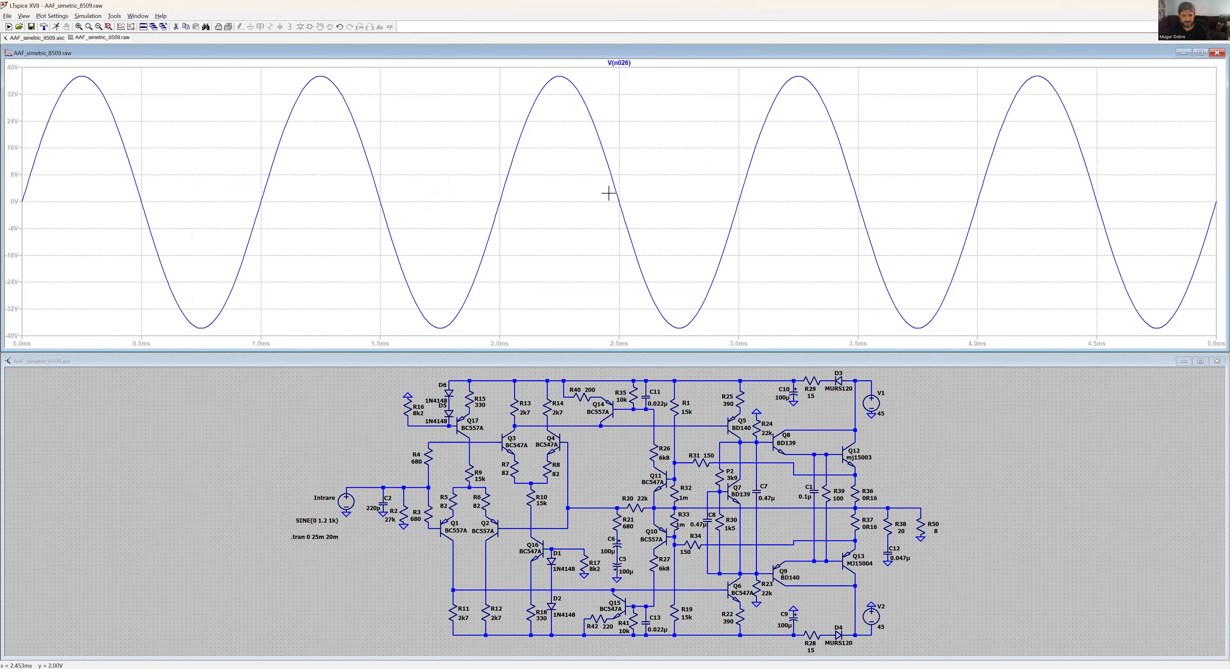
{"action": "left_click_drag", "start_coordinate": [609, 190], "coordinate": [634, 218]}
{"action": "left_click_drag", "start_coordinate": [426, 151], "coordinate": [580, 246]}
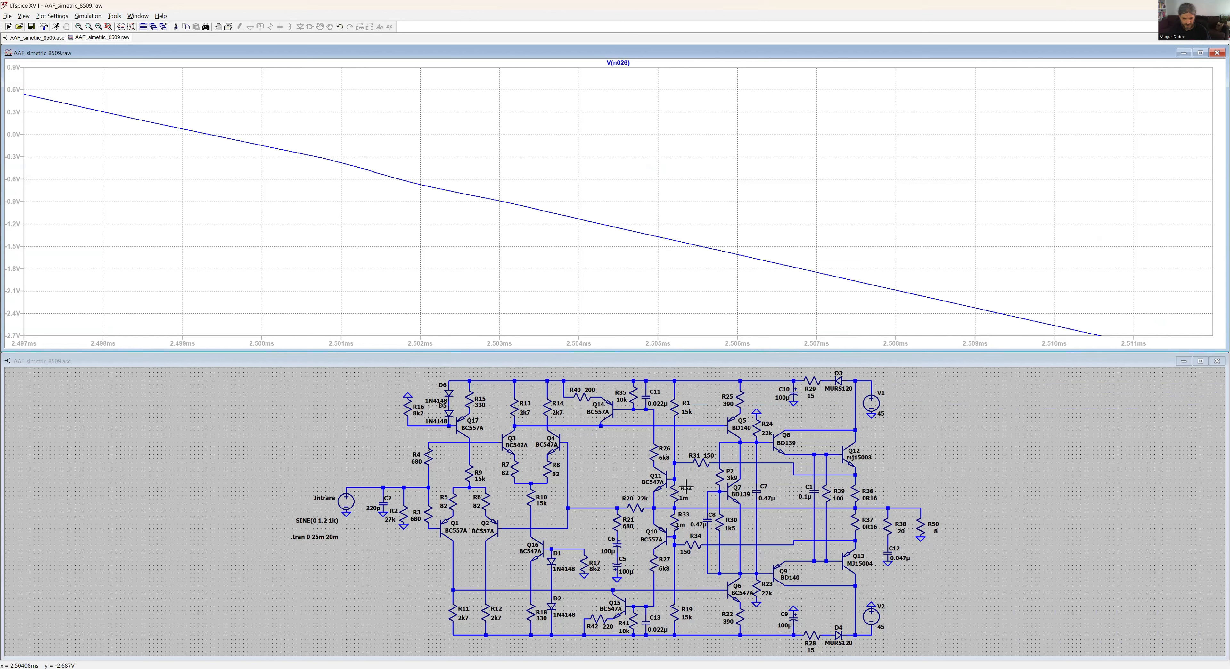
- Set P2 to 4k, rerun the simulation and check the output's zero crossings near 2.5 ms and 2 ms
{"action": "right_click", "coordinate": [720, 476]}
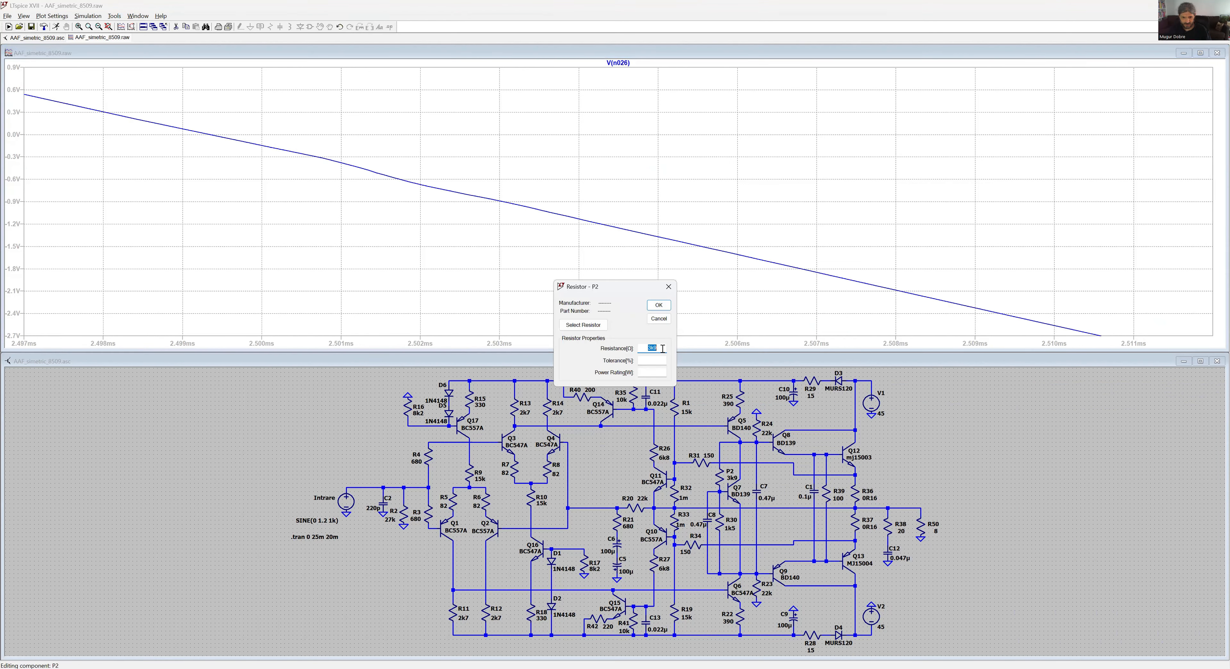
{"action": "type", "text": "4k"}
{"action": "key", "text": "Return"}
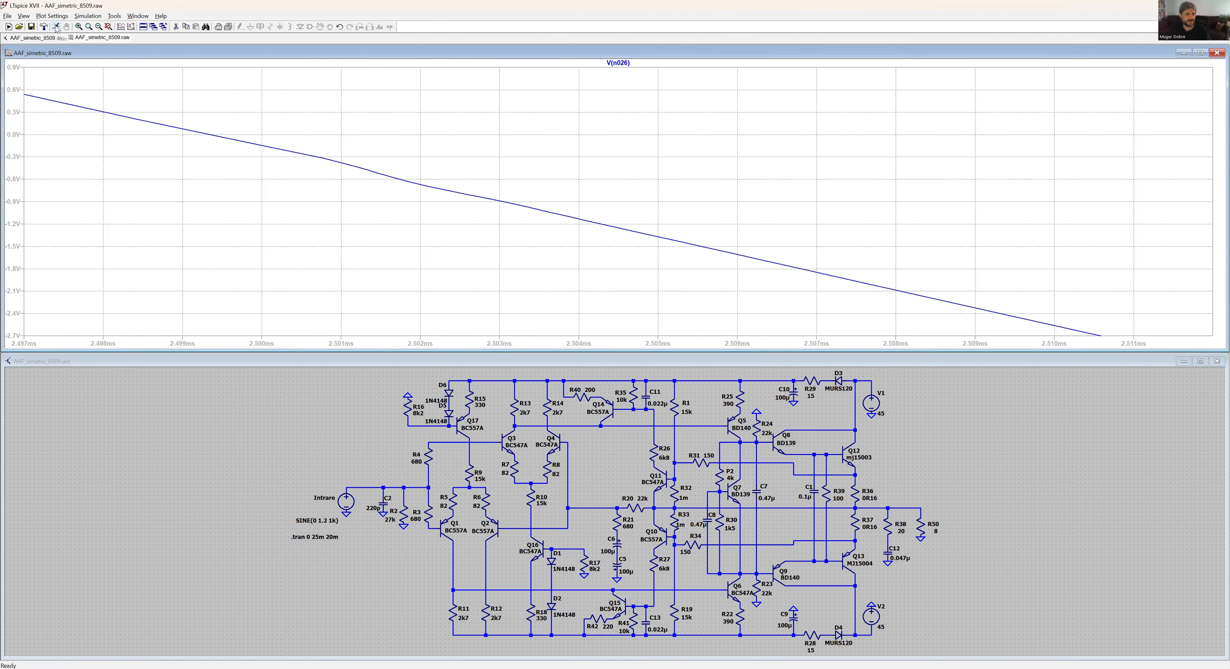
{"action": "left_click", "coordinate": [109, 27]}
{"action": "left_click", "coordinate": [56, 27]}
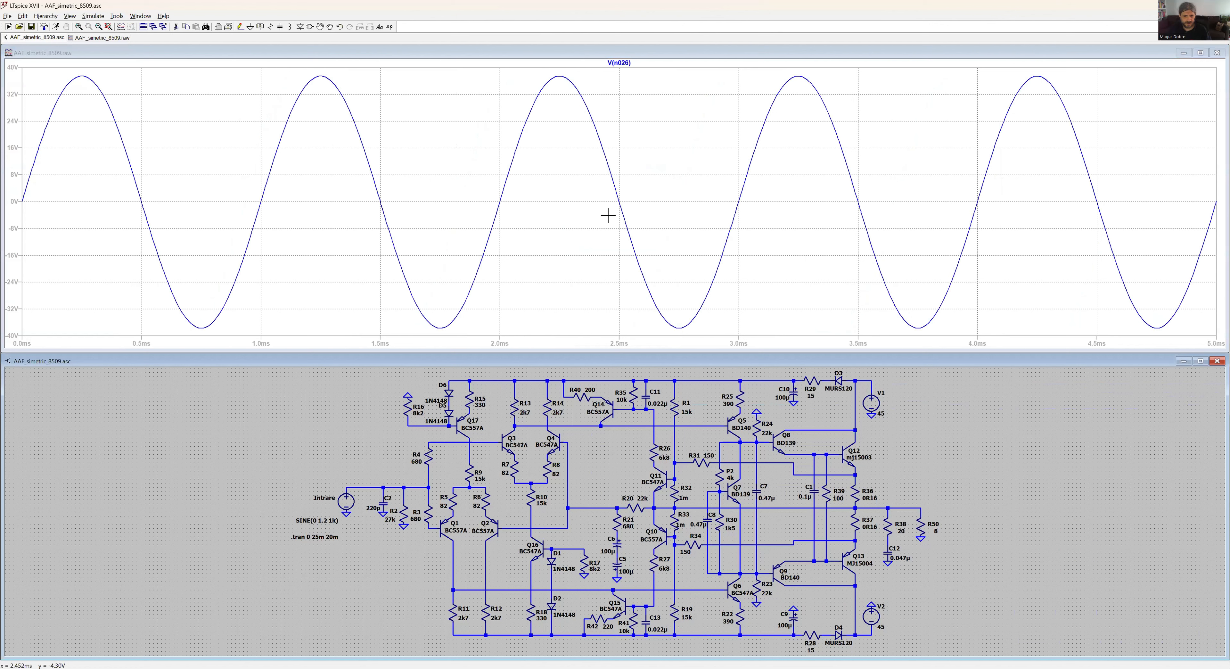
{"action": "left_click_drag", "start_coordinate": [609, 188], "coordinate": [641, 221]}
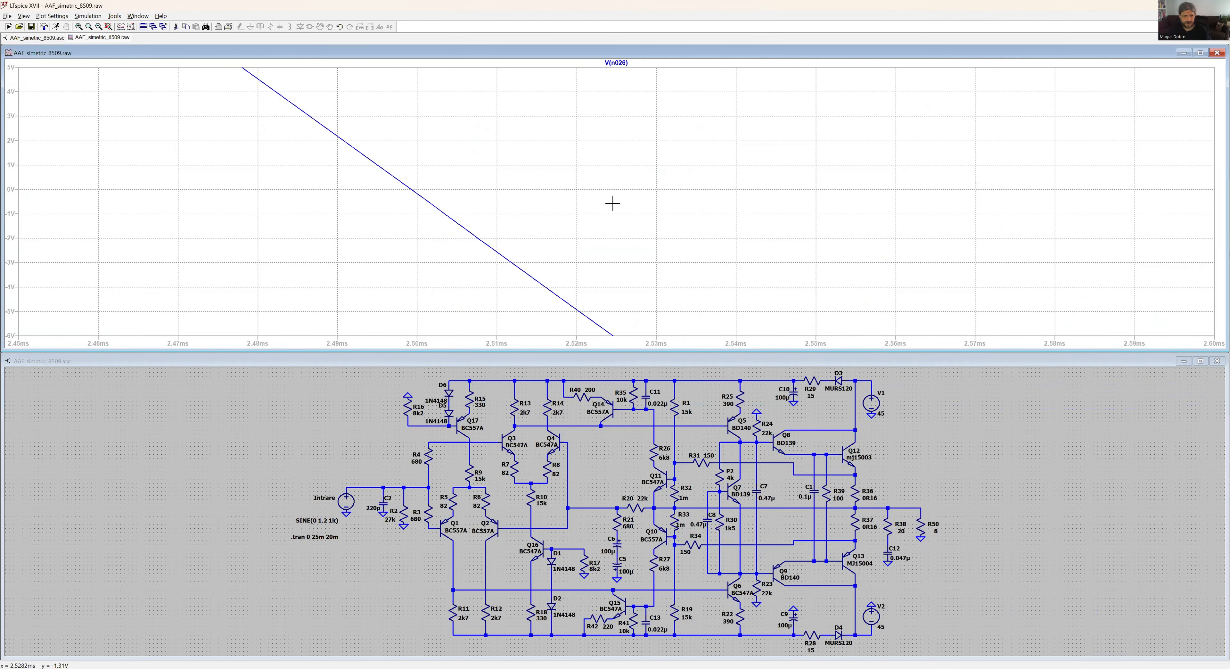
{"action": "left_click", "coordinate": [109, 27]}
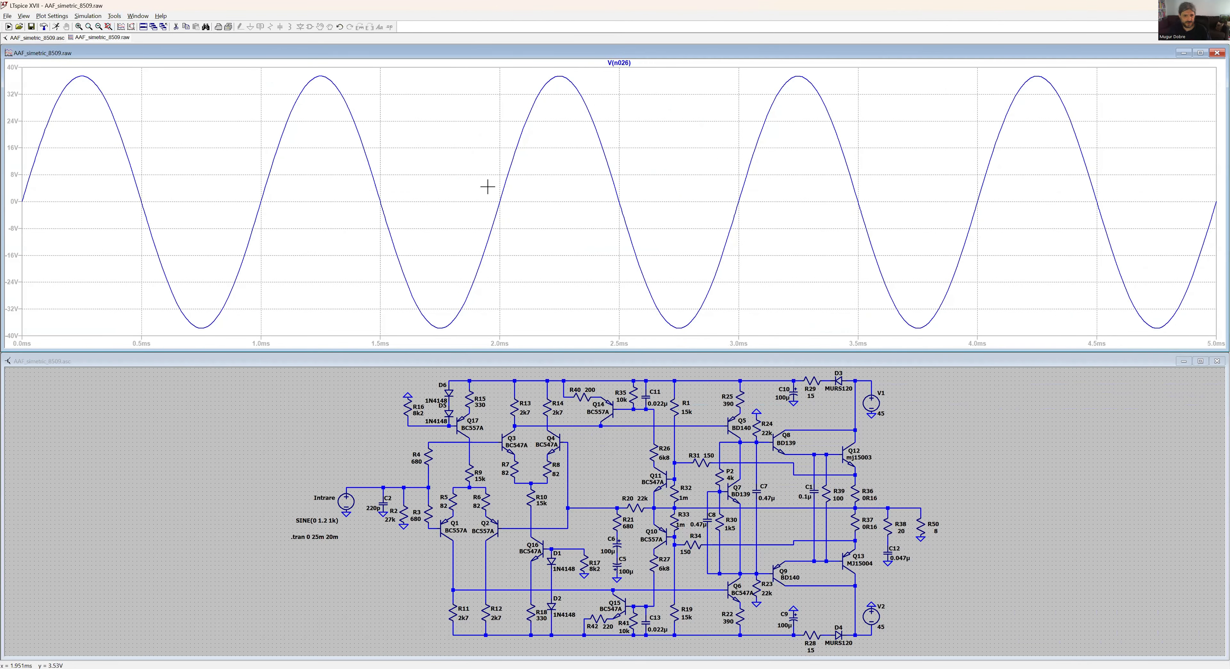
{"action": "left_click_drag", "start_coordinate": [486, 187], "coordinate": [533, 240]}
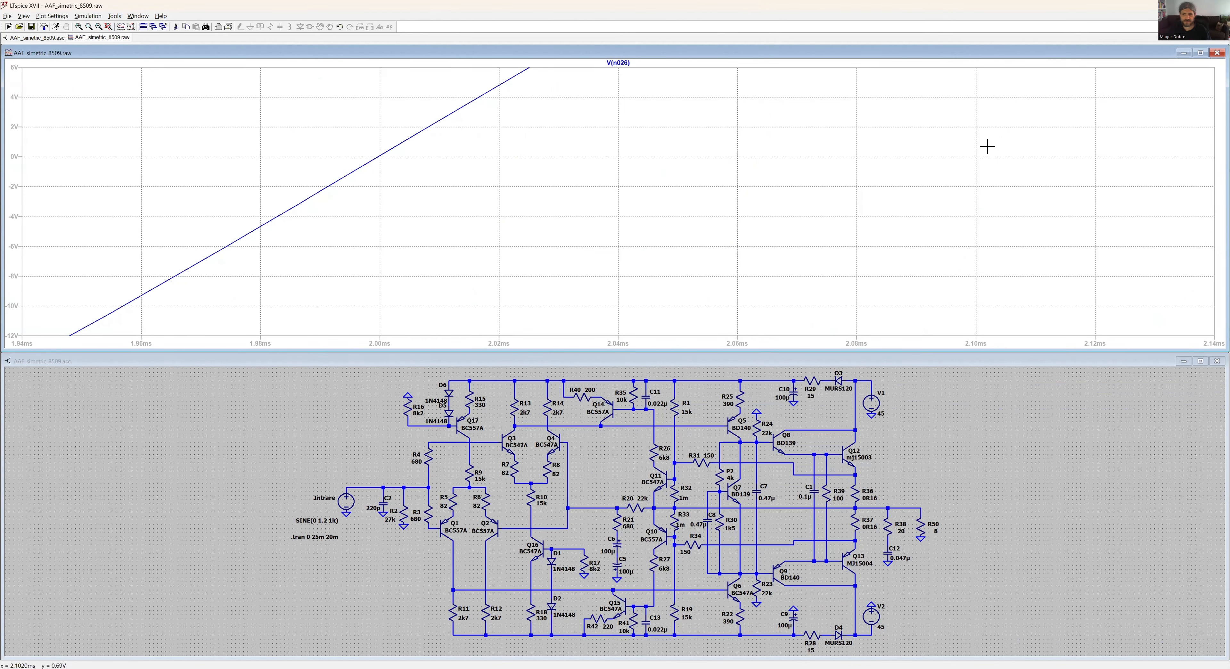
{"action": "left_click", "coordinate": [108, 27]}
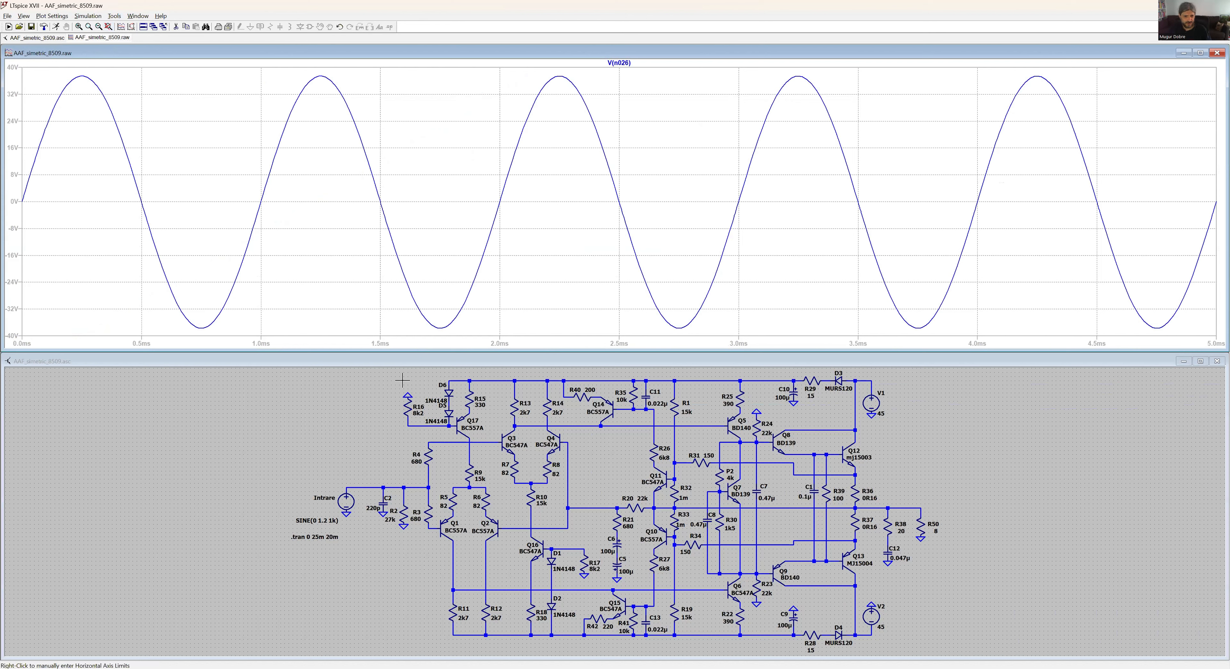
- Change the Intrare source's sine amplitude to 1.2p and rerun the simulation to get the idle condition
{"action": "right_click", "coordinate": [323, 520]}
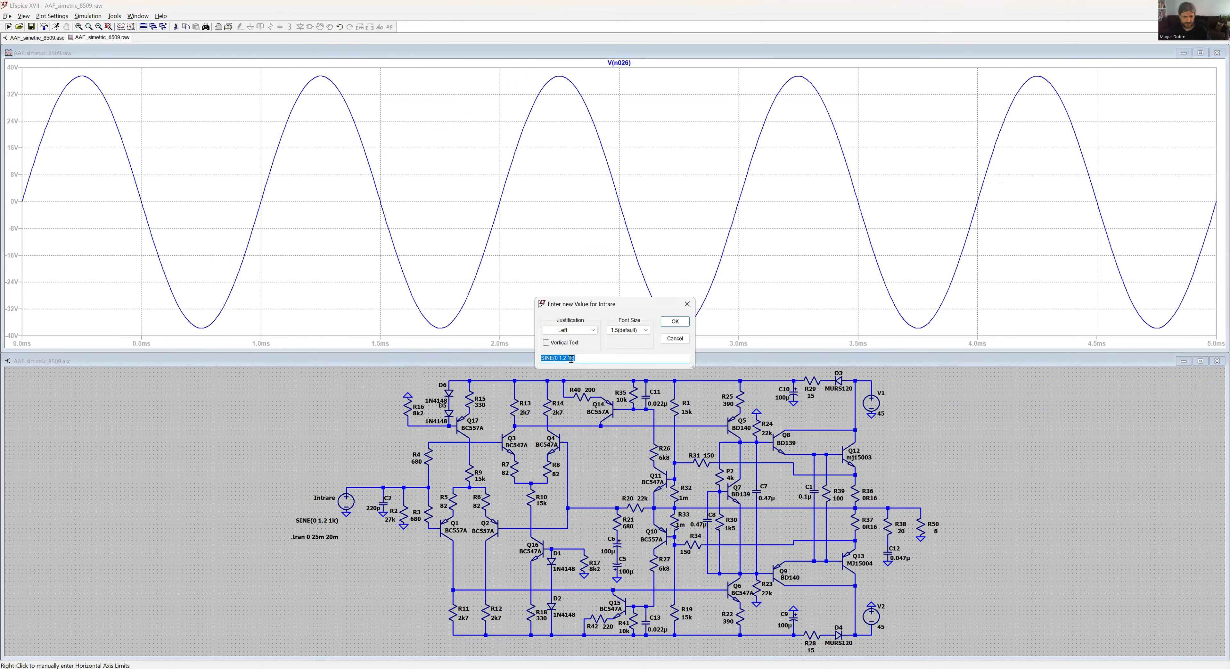
{"action": "left_click", "coordinate": [566, 359]}
{"action": "type", "text": "p"}
{"action": "left_click", "coordinate": [676, 322]}
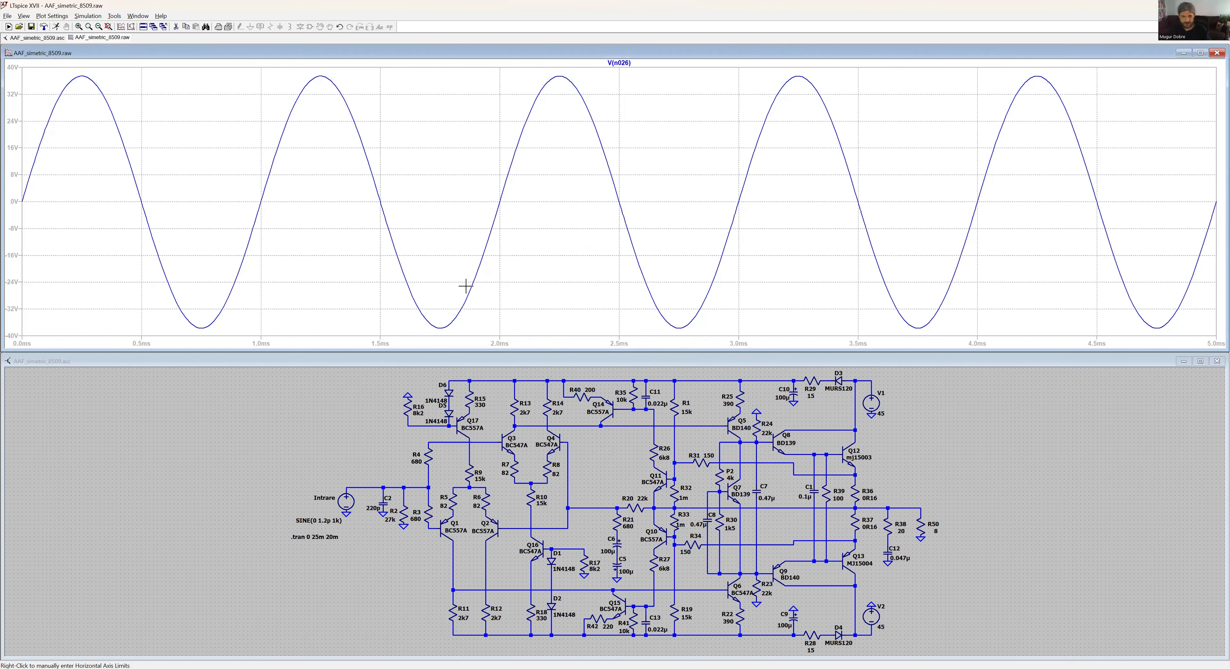
{"action": "left_click", "coordinate": [51, 28]}
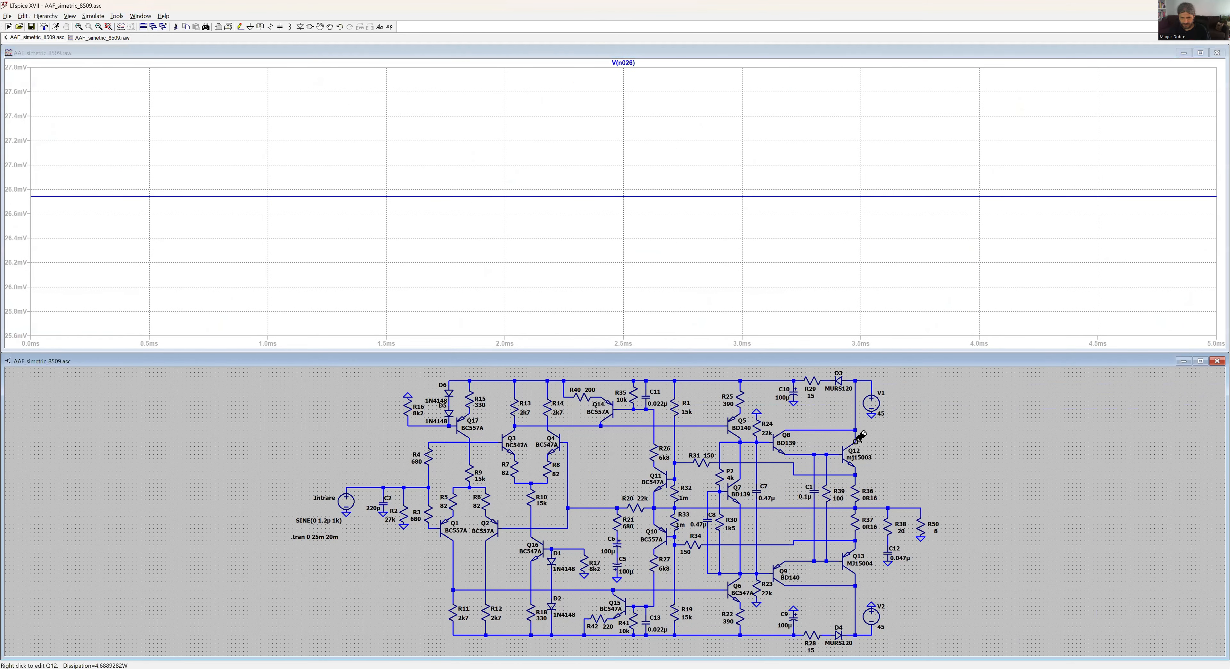
- Plot the current through R36 together with the base voltages of Q8 and Q9
{"action": "left_click", "coordinate": [858, 495]}
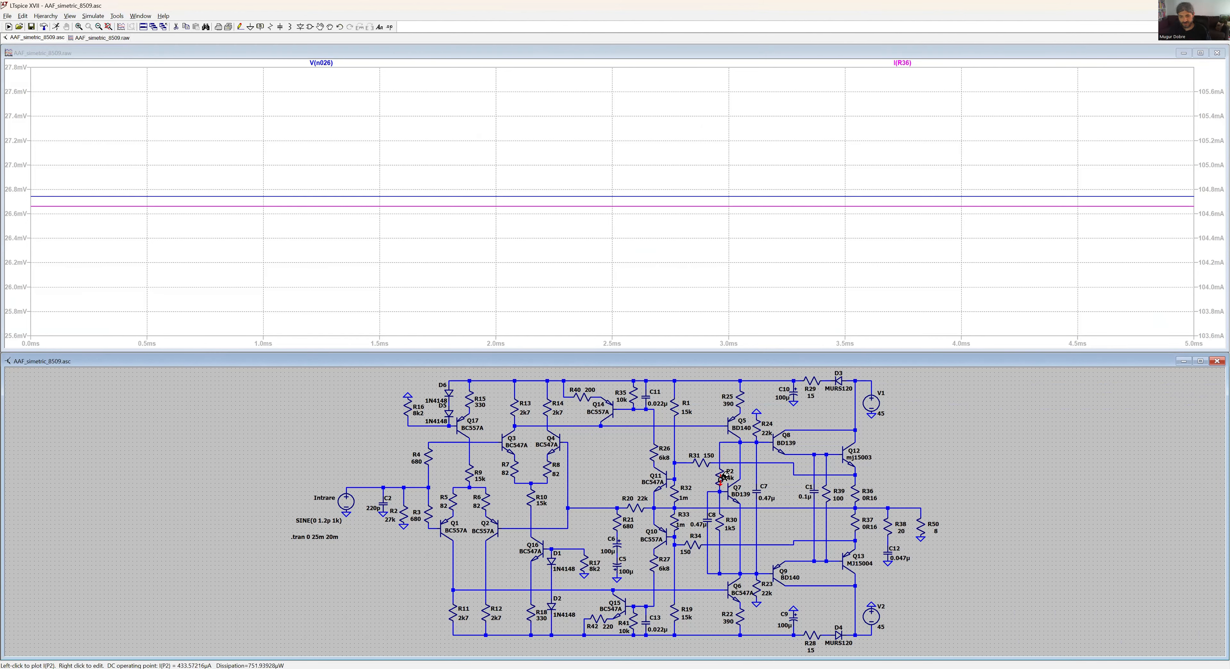
{"action": "left_click", "coordinate": [757, 442]}
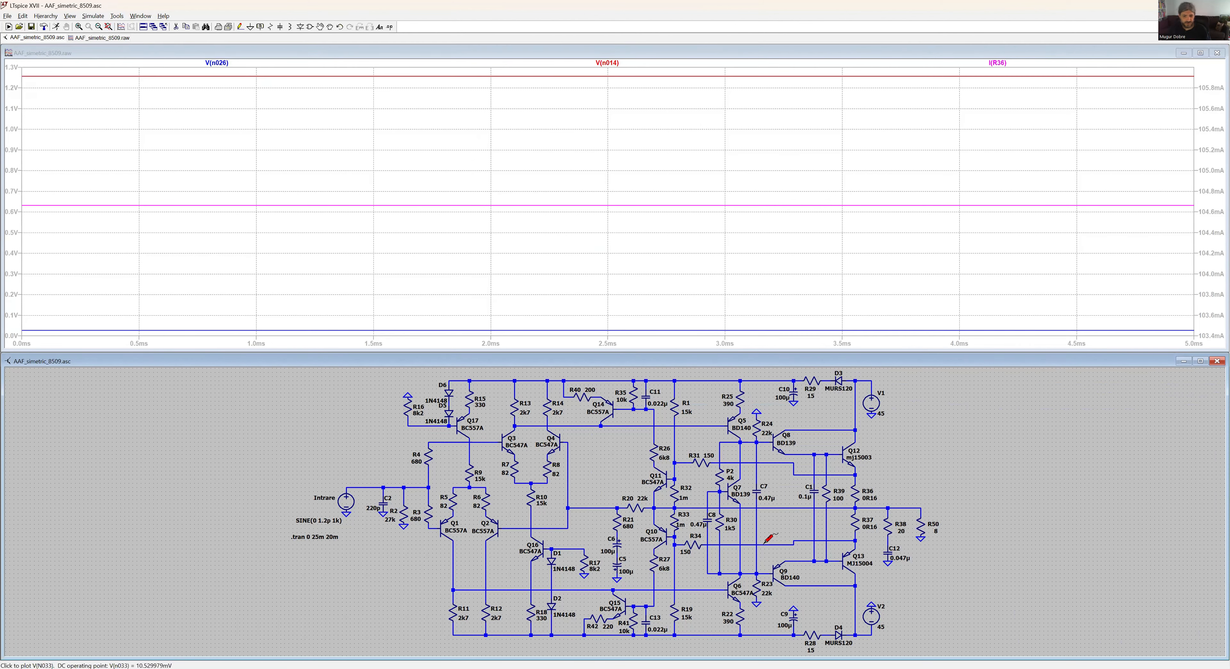
{"action": "left_click", "coordinate": [756, 572]}
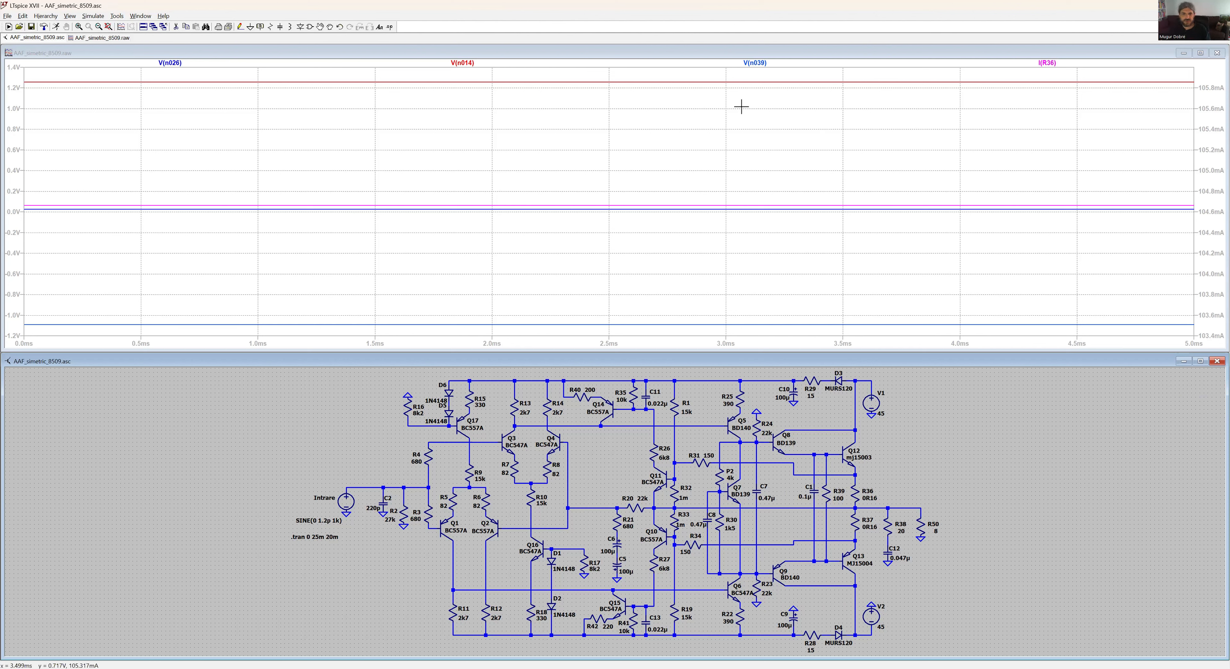
- Delete the V(n014), V(n026) and I(R36) traces from the plot, keeping V(n039)
{"action": "right_click", "coordinate": [471, 63]}
{"action": "left_click", "coordinate": [590, 364]}
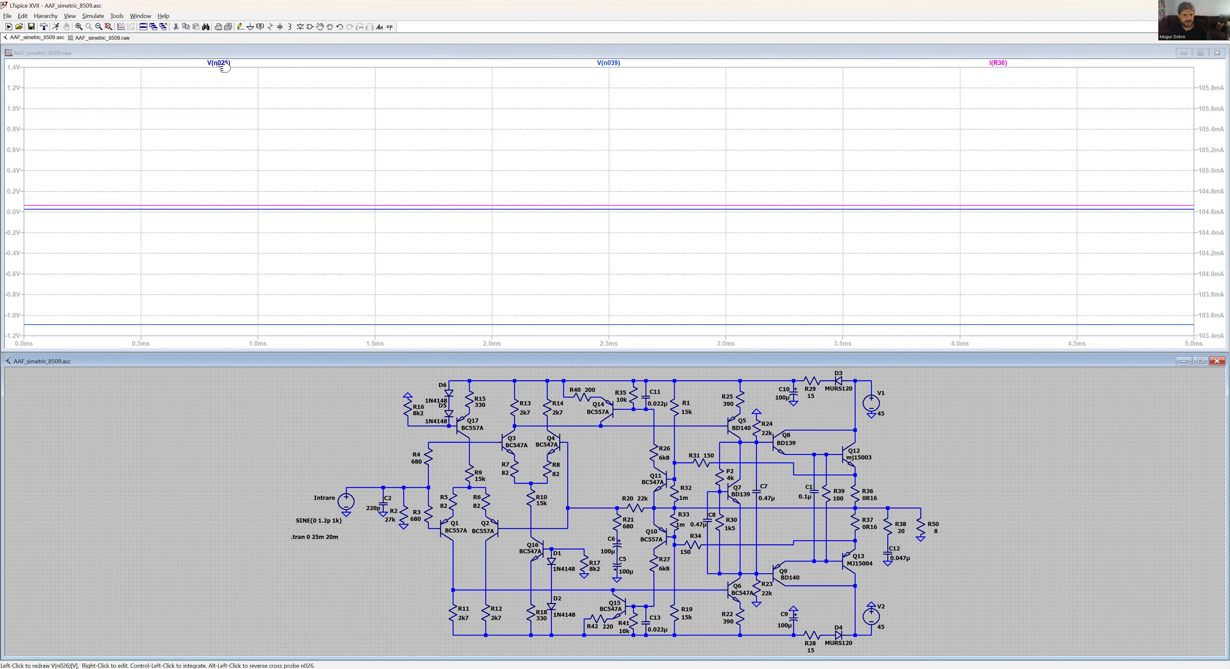
{"action": "right_click", "coordinate": [219, 64]}
{"action": "left_click", "coordinate": [602, 366]}
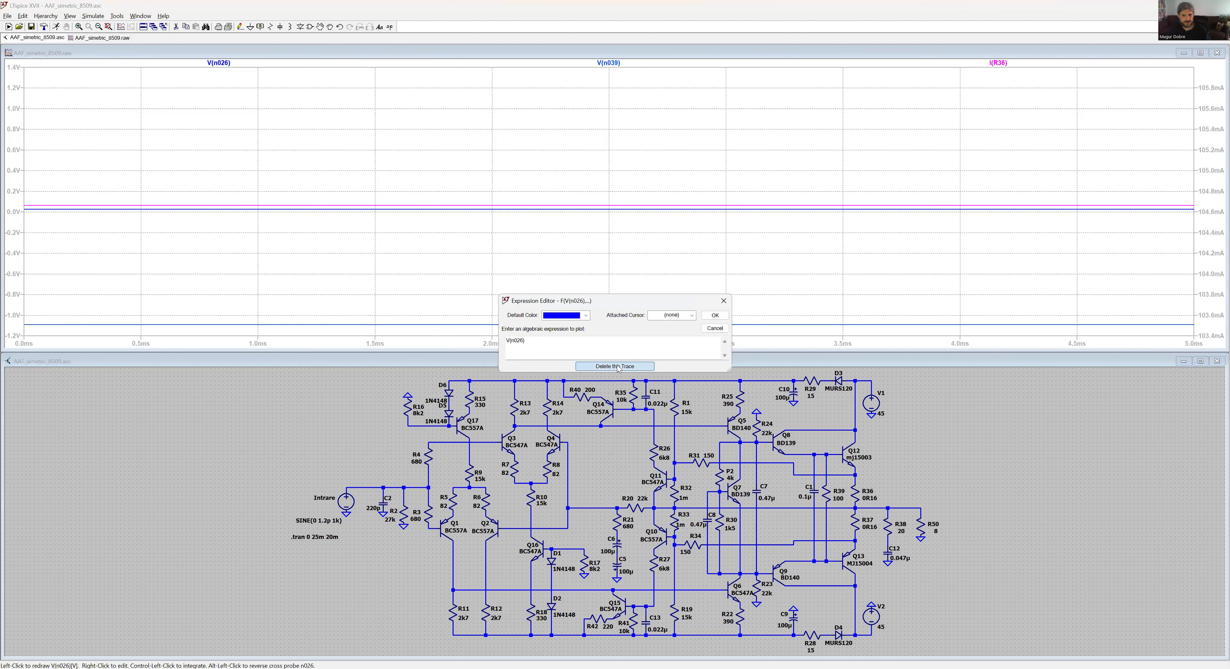
{"action": "right_click", "coordinate": [316, 63]}
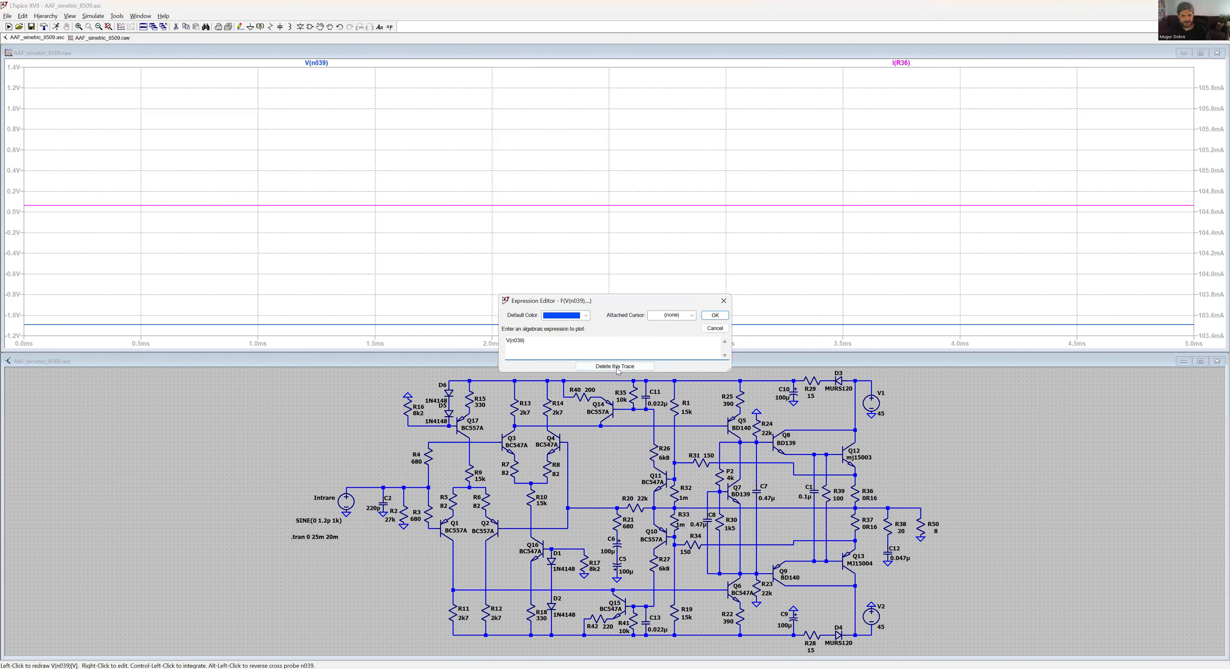
{"action": "left_click", "coordinate": [717, 329]}
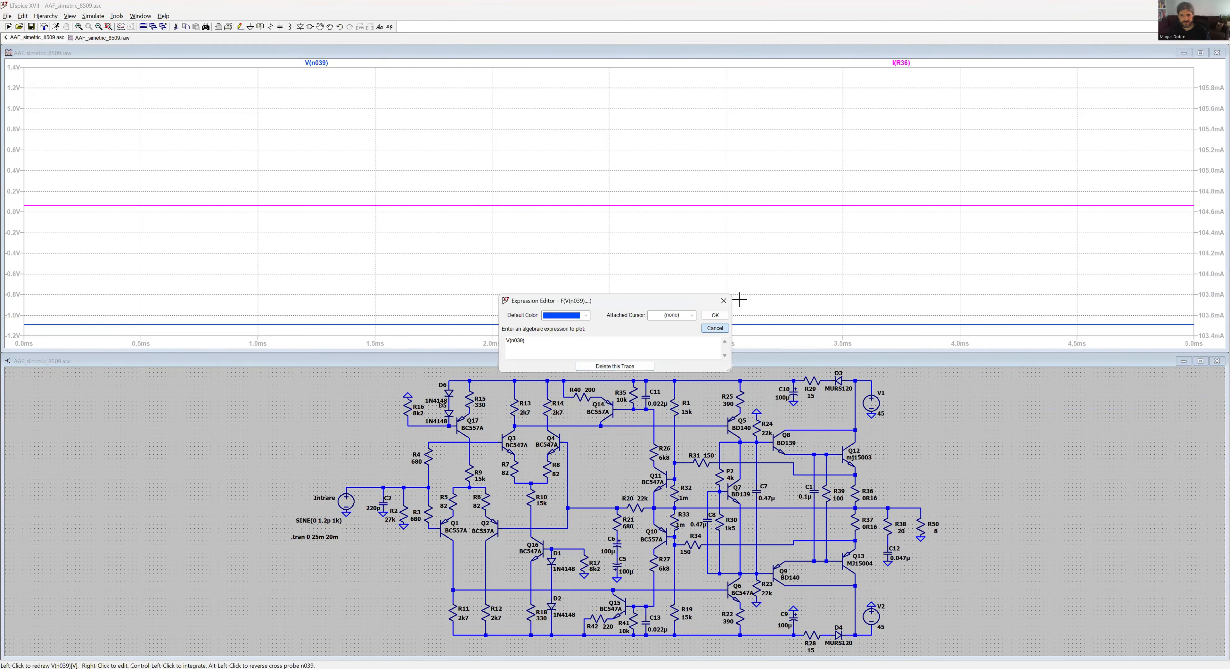
{"action": "right_click", "coordinate": [901, 63]}
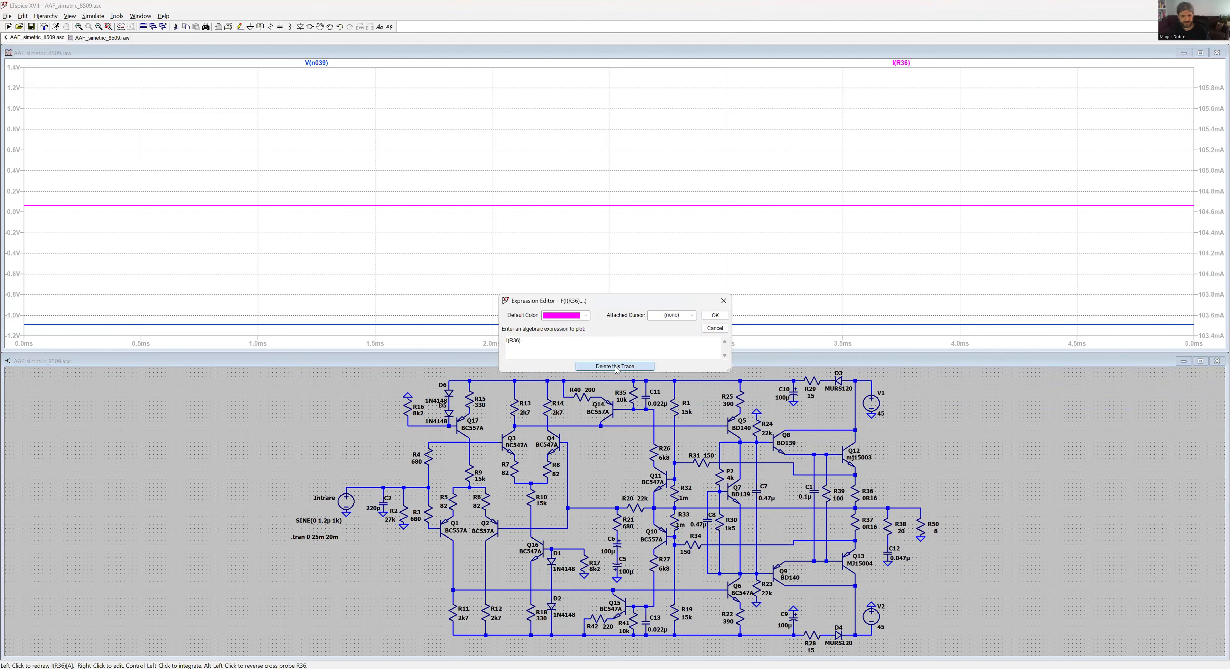
{"action": "left_click", "coordinate": [615, 366]}
- Return the Intrare source's sine amplitude to 1.2 V and rerun the simulation
{"action": "right_click", "coordinate": [332, 526]}
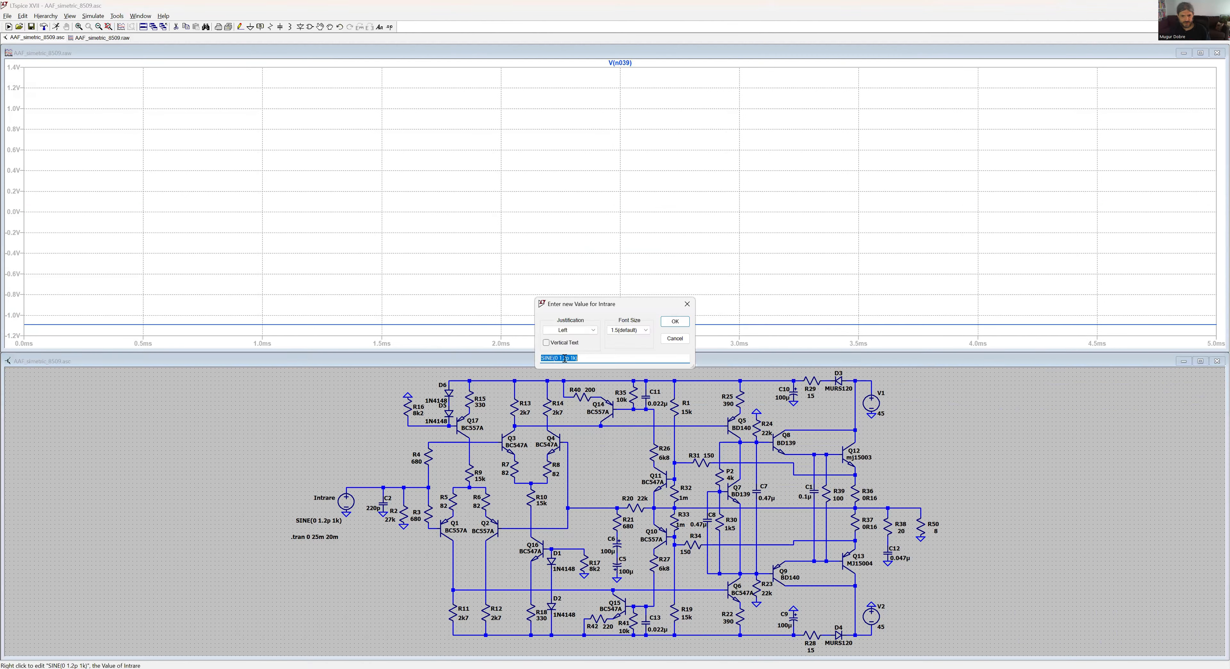
{"action": "left_click", "coordinate": [564, 359]}
{"action": "key", "text": "Delete"}
{"action": "left_click", "coordinate": [677, 323]}
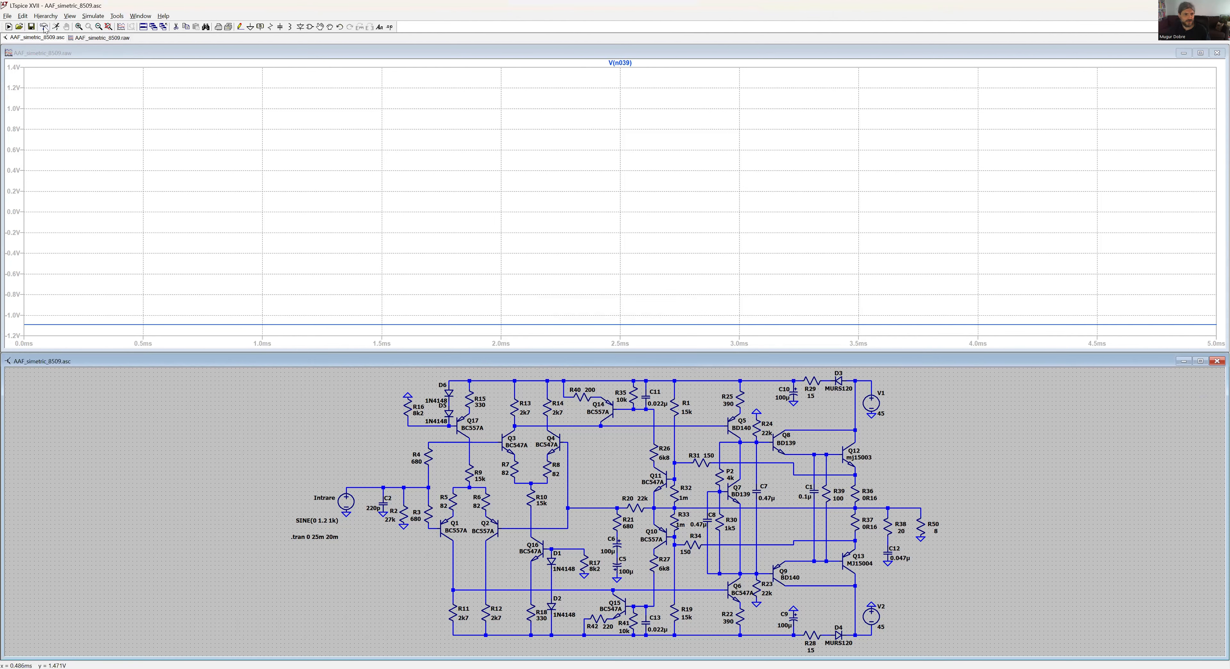
{"action": "left_click", "coordinate": [56, 27]}
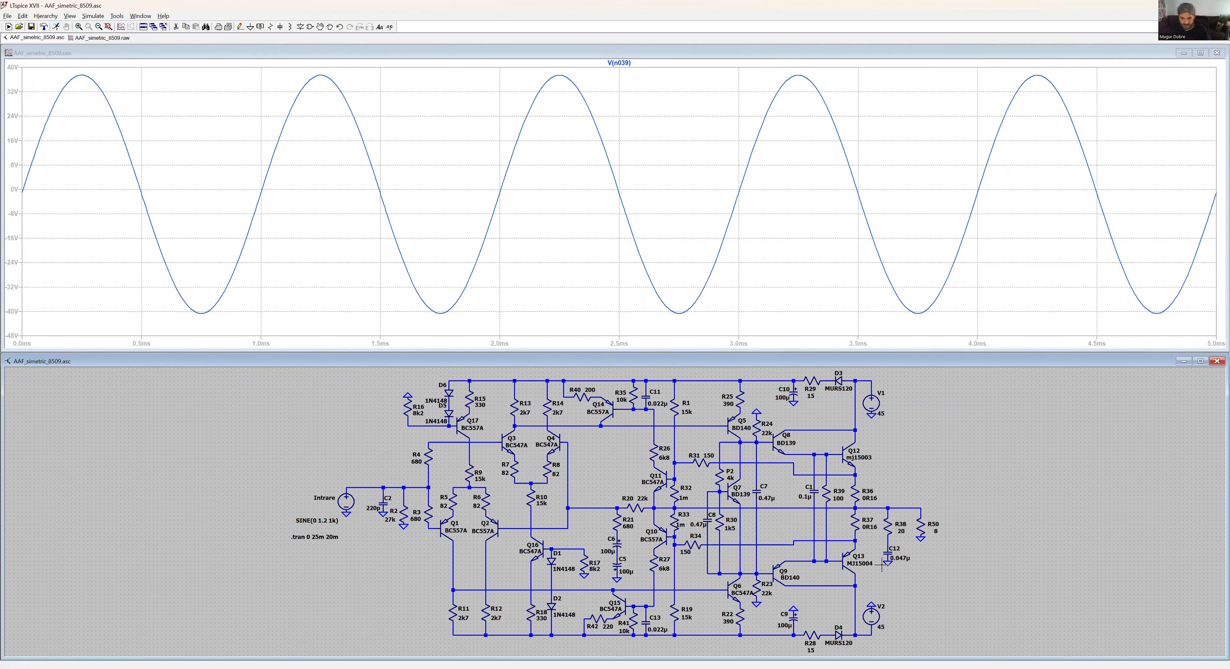
- Set load resistor R50 to 4 ohms and rerun the simulation to test the amplifier with the heavier load
{"action": "right_click", "coordinate": [678, 492]}
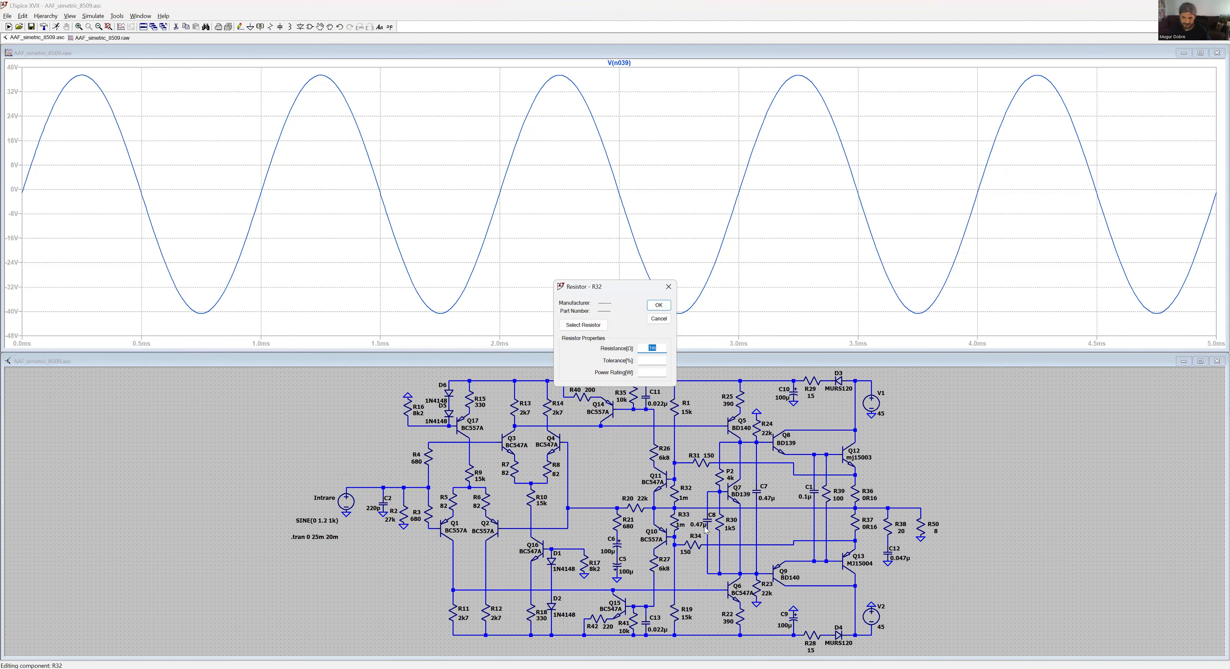
{"action": "left_click", "coordinate": [659, 318]}
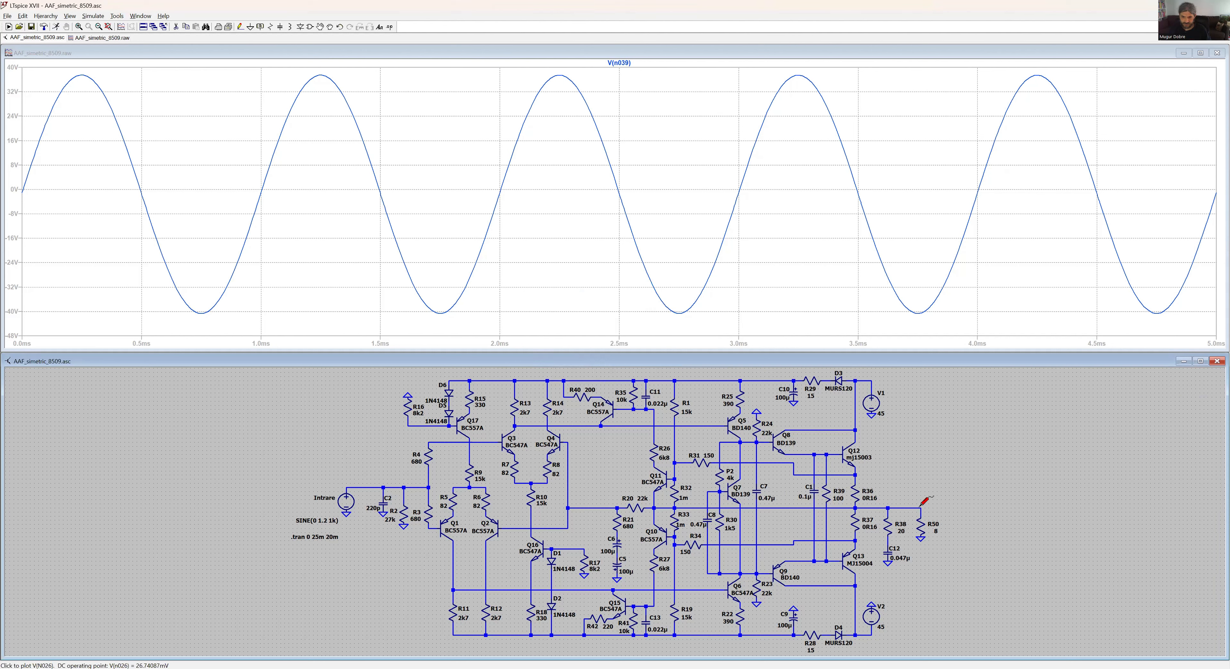
{"action": "right_click", "coordinate": [922, 530]}
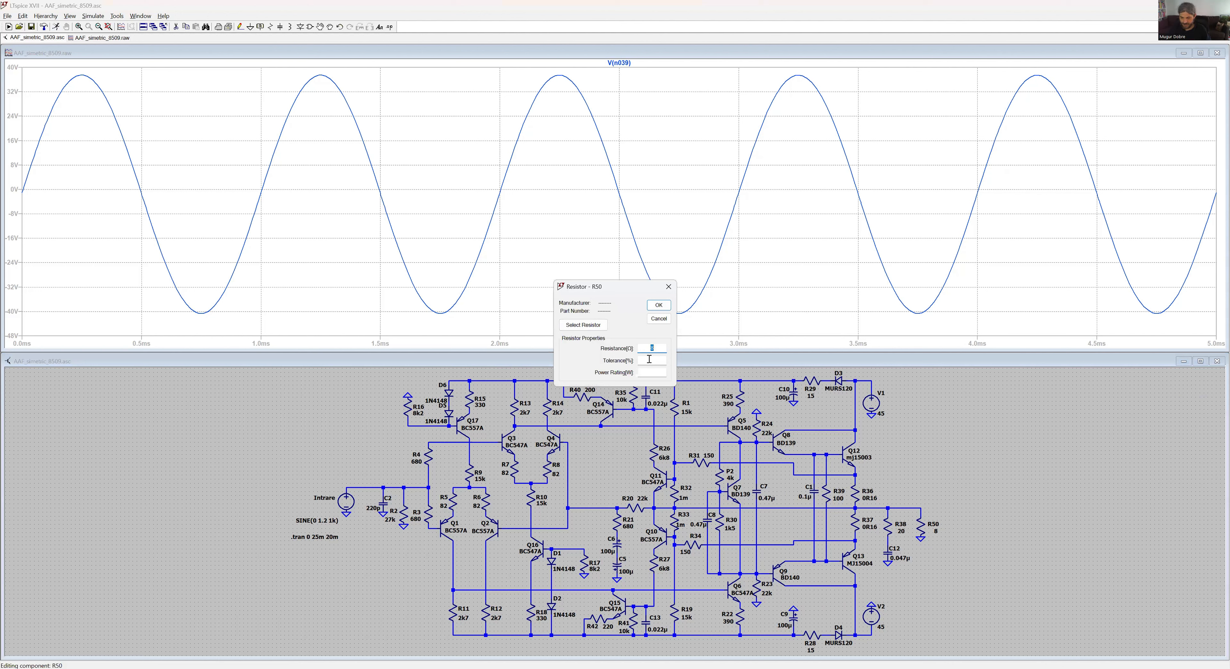
{"action": "type", "text": "4"}
{"action": "key", "text": "Return"}
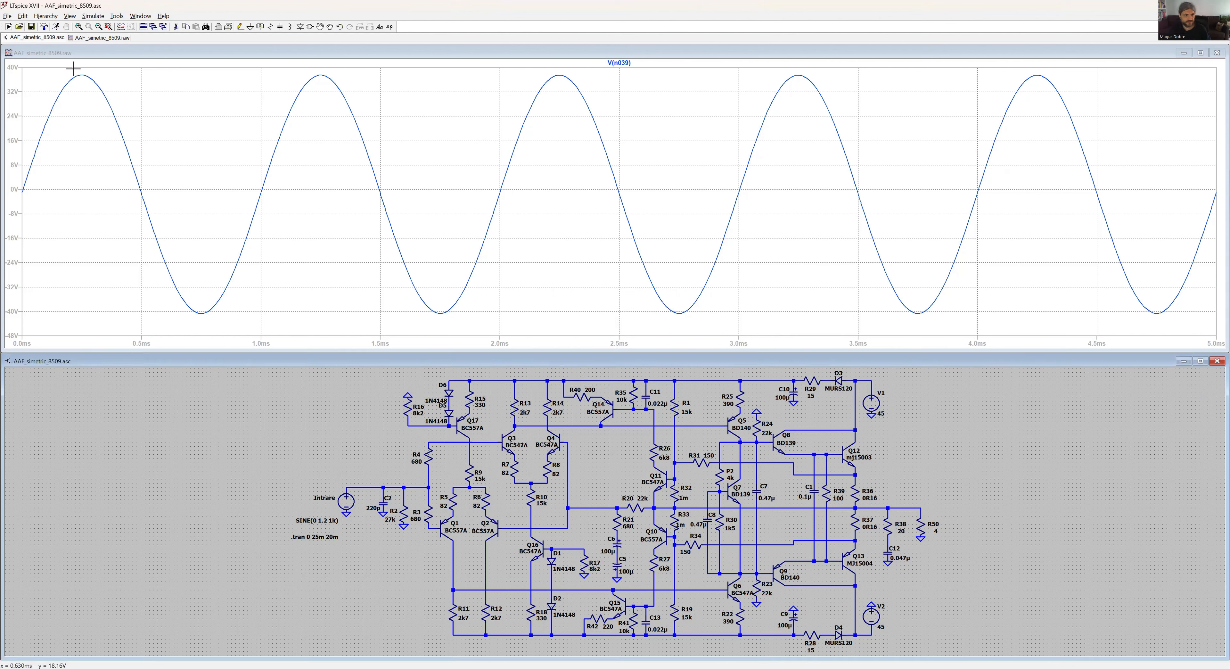
{"action": "left_click", "coordinate": [56, 27]}
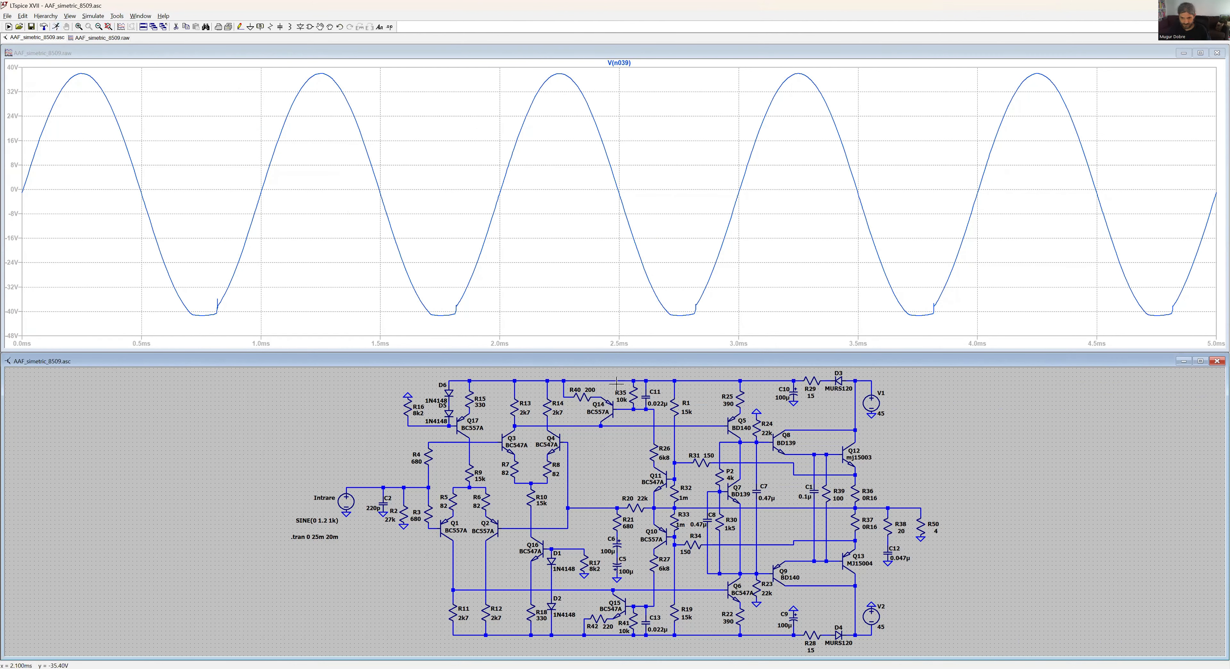
- Plot the current through emitter resistor R36 alongside the V(n039) trace
{"action": "left_click", "coordinate": [858, 491]}
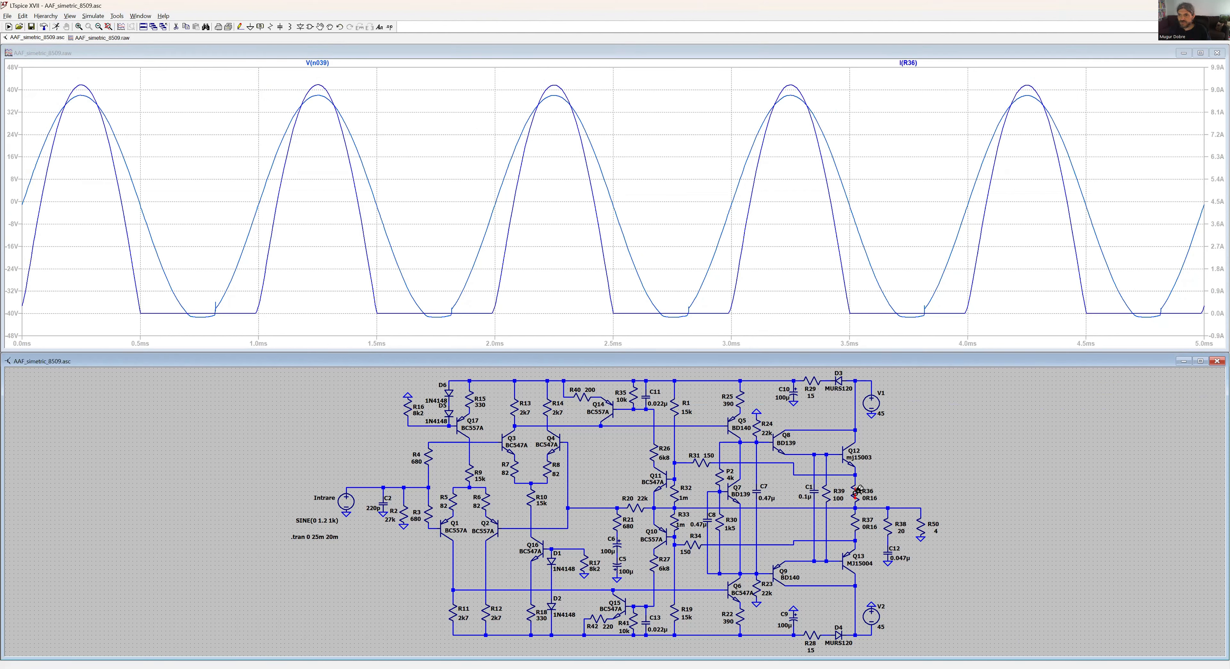
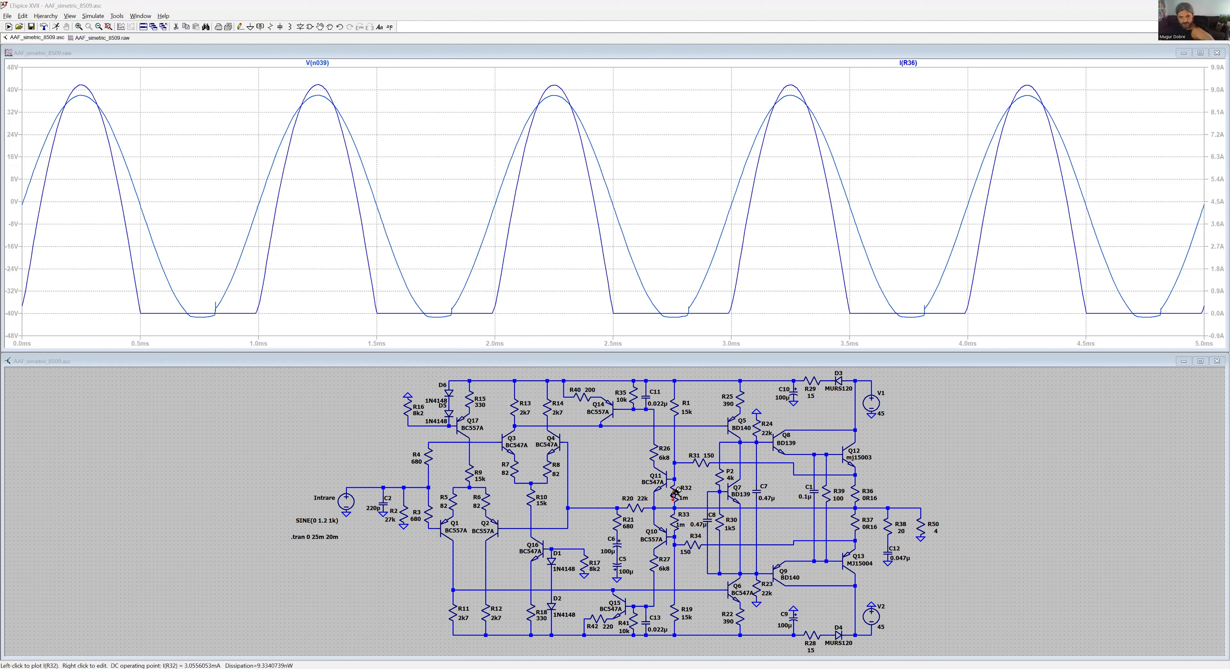
- Try R32 at 150, 220 and 270 ohms, rerunning the simulation after each change
{"action": "right_click", "coordinate": [680, 503]}
{"action": "type", "text": "150"}
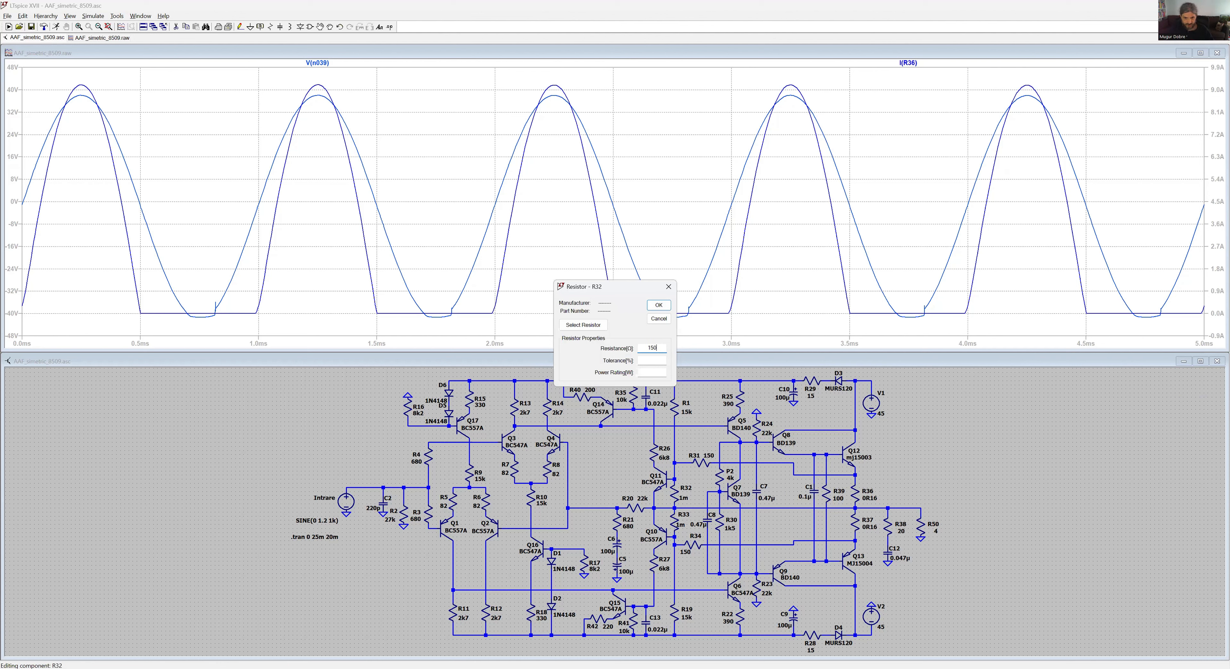
{"action": "left_click", "coordinate": [658, 306]}
{"action": "left_click", "coordinate": [56, 27]}
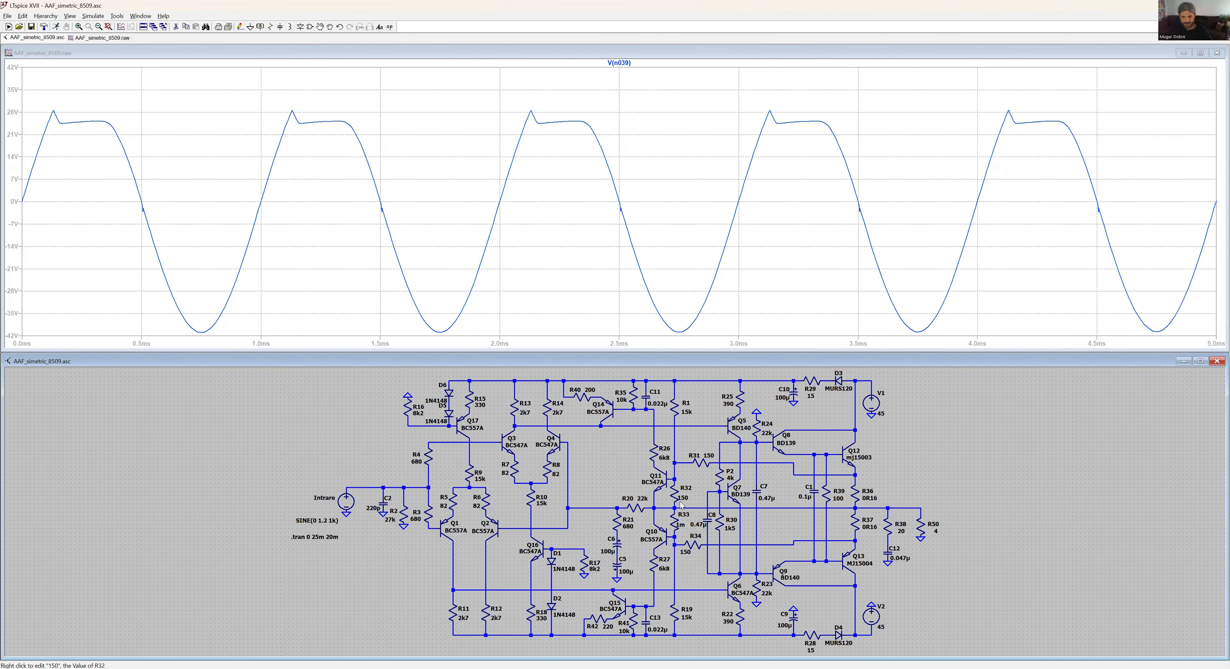
{"action": "left_click", "coordinate": [55, 27]}
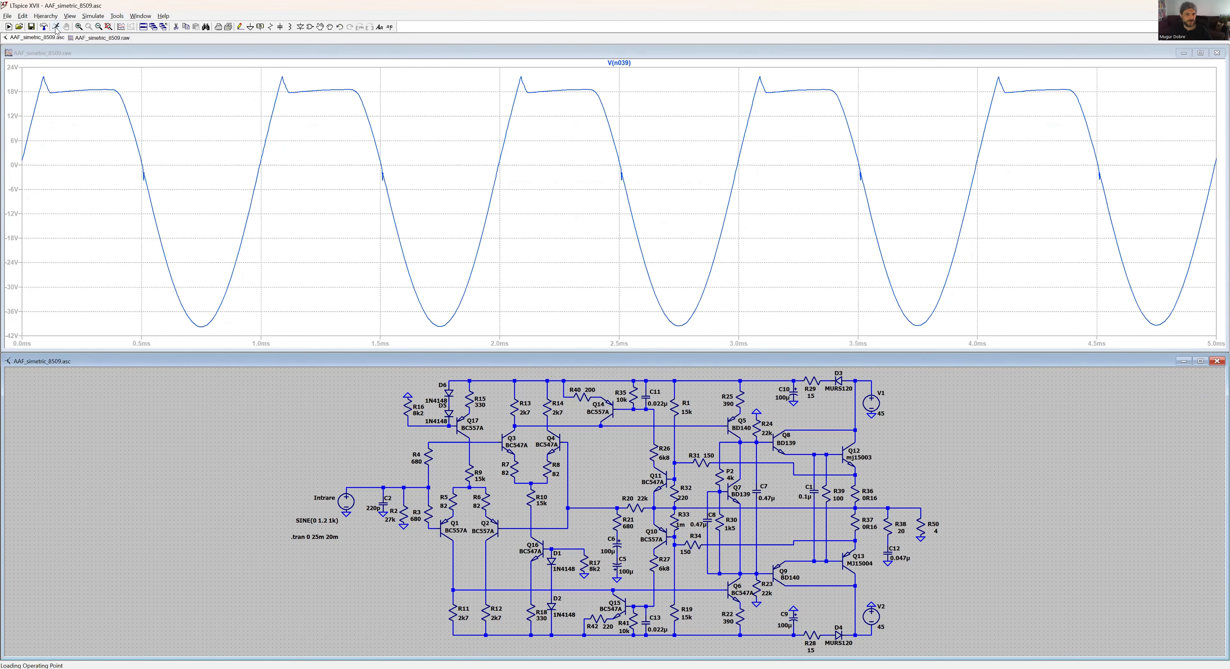
{"action": "right_click", "coordinate": [674, 494]}
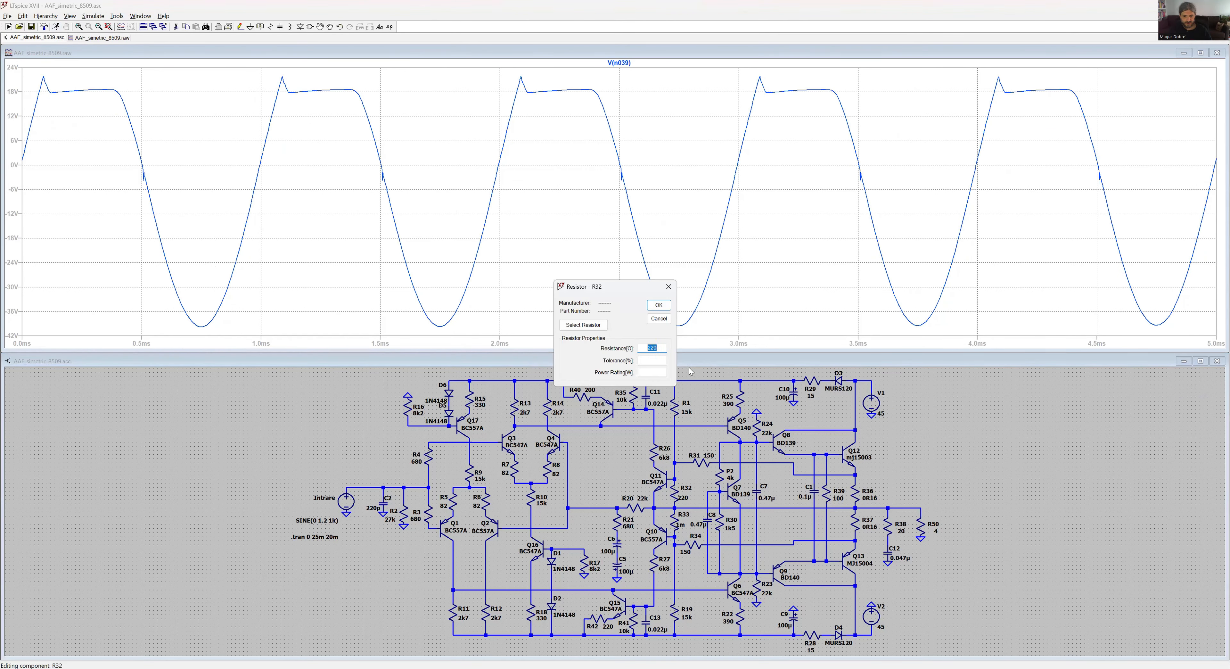
{"action": "key", "text": "Return"}
{"action": "left_click", "coordinate": [56, 27]}
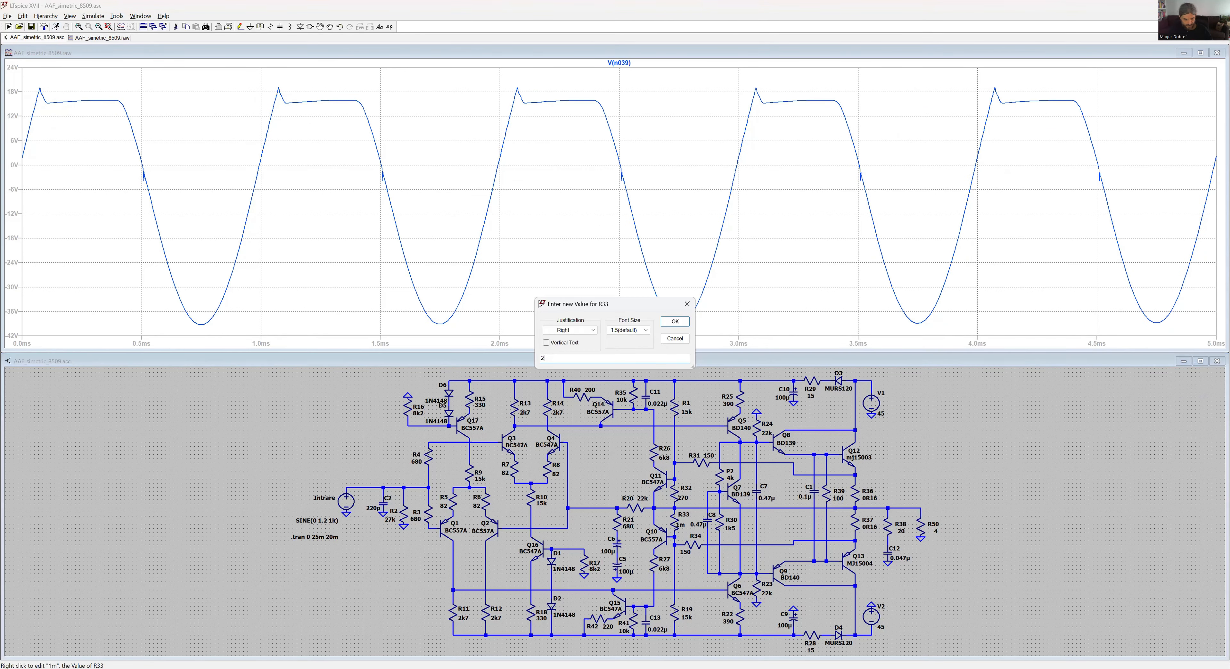
- Set R32 and R33 to 330 ohms and rerun the simulation
{"action": "right_click", "coordinate": [678, 496]}
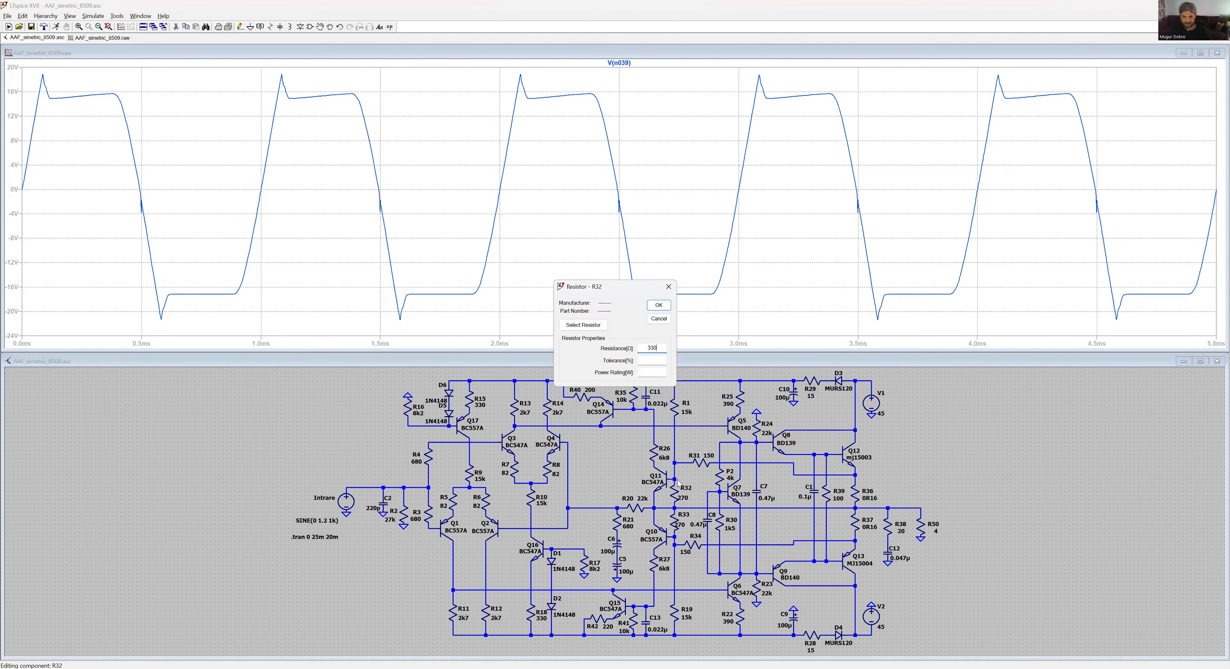
{"action": "type", "text": "330"}
{"action": "key", "text": "Return"}
{"action": "right_click", "coordinate": [677, 525]}
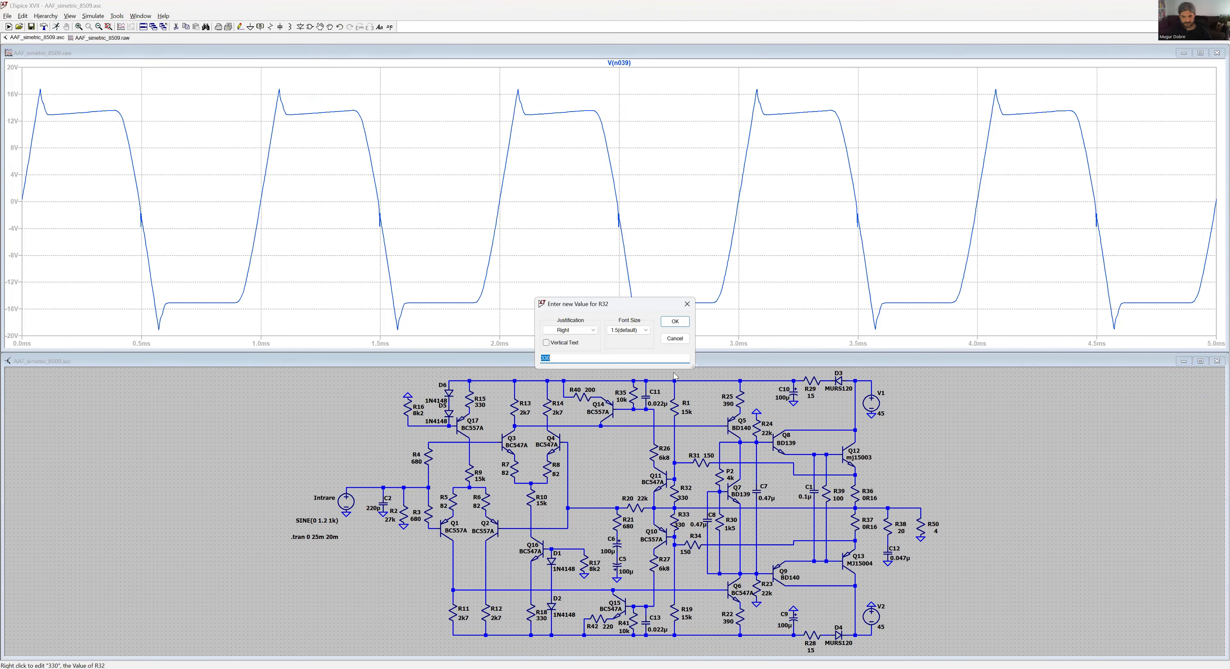
{"action": "type", "text": "330"}
{"action": "key", "text": "Return"}
- Set R32 and R33 to 100 ohms and rerun the simulation
{"action": "right_click", "coordinate": [678, 493]}
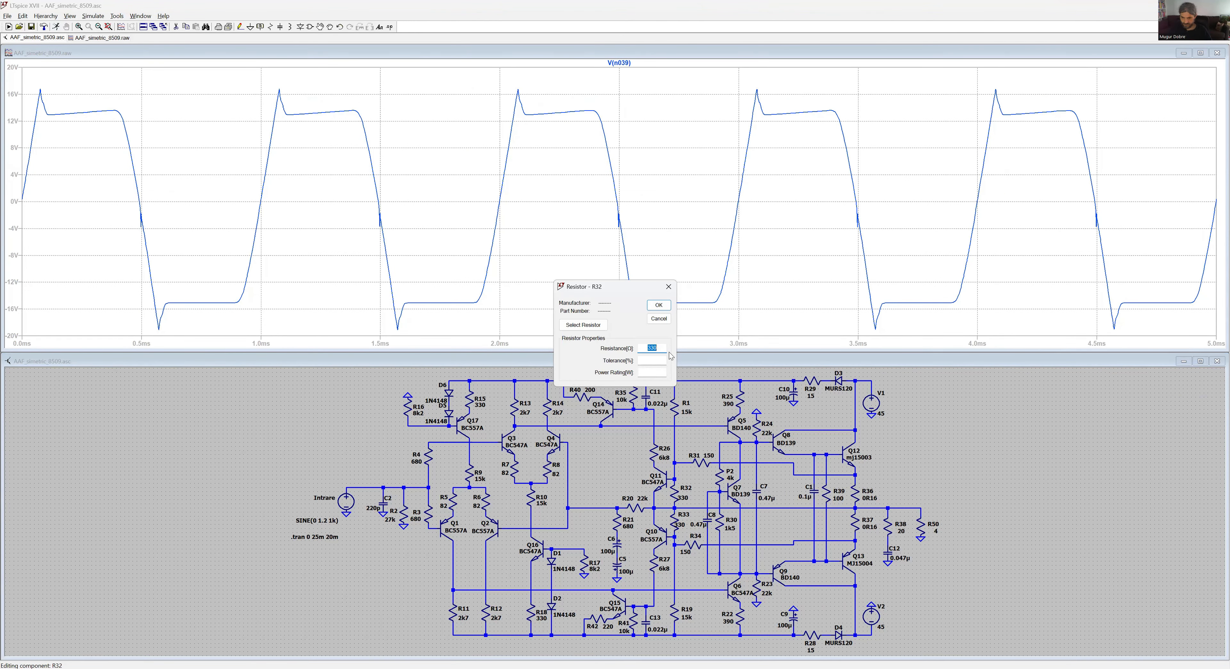
{"action": "type", "text": "100"}
{"action": "key", "text": "Return"}
{"action": "right_click", "coordinate": [677, 523]}
{"action": "type", "text": "100"}
{"action": "key", "text": "Return"}
{"action": "left_click", "coordinate": [55, 28]}
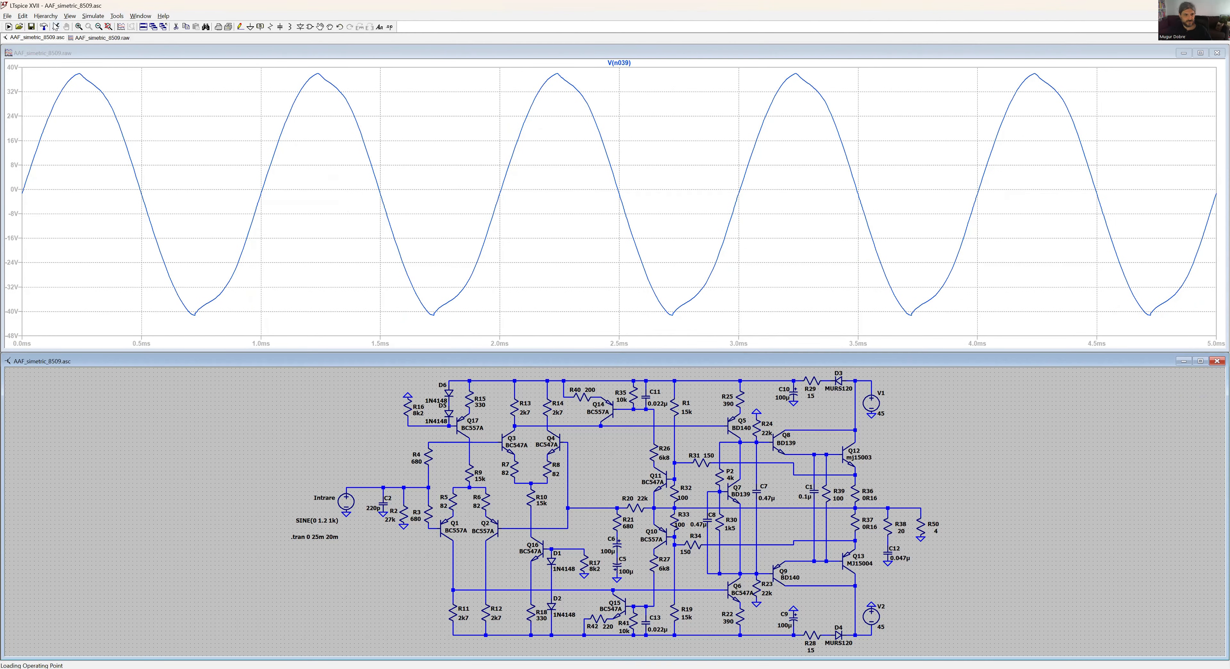
- Try R32 and R33 at 82 ohms, rerun the simulation, and return both resistors to 100 ohms
{"action": "right_click", "coordinate": [676, 495]}
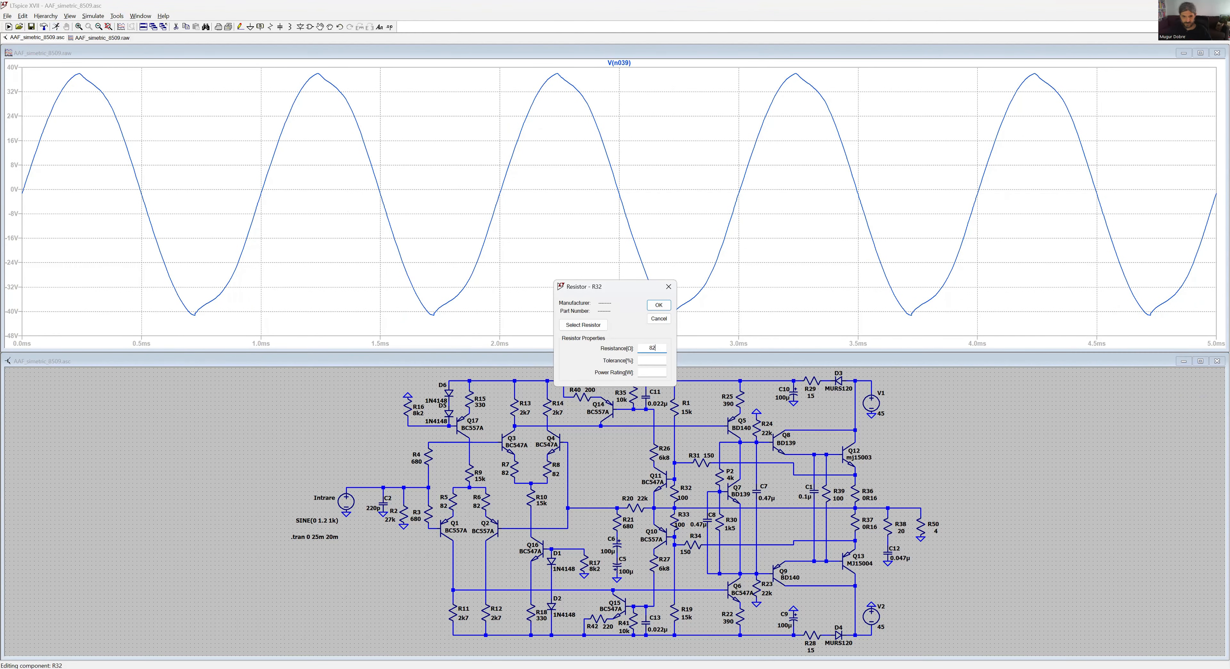
{"action": "key", "text": "Return"}
{"action": "right_click", "coordinate": [679, 524]}
{"action": "type", "text": "82"}
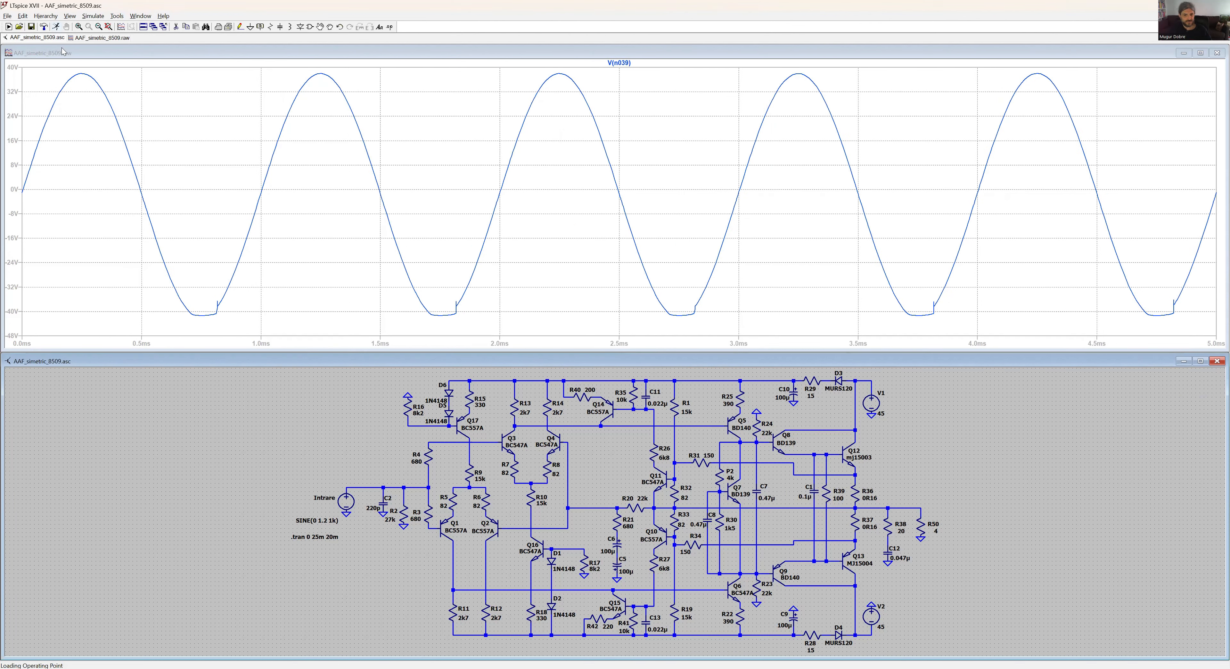
{"action": "right_click", "coordinate": [675, 492]}
{"action": "type", "text": "100"}
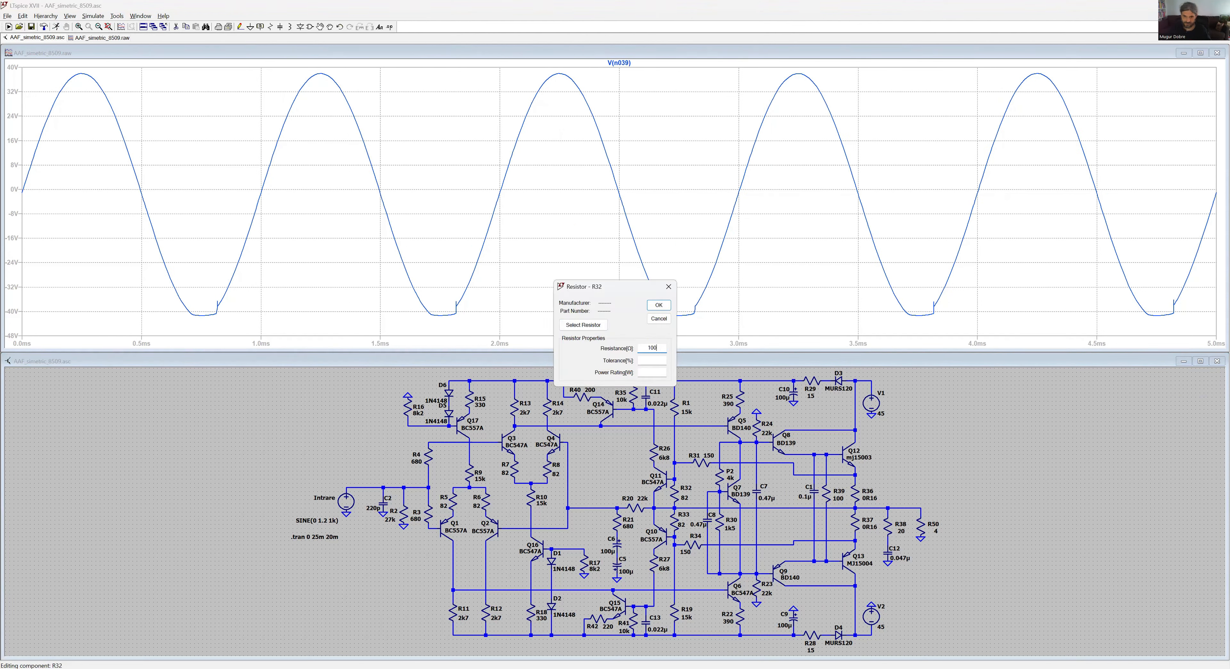
{"action": "key", "text": "Return"}
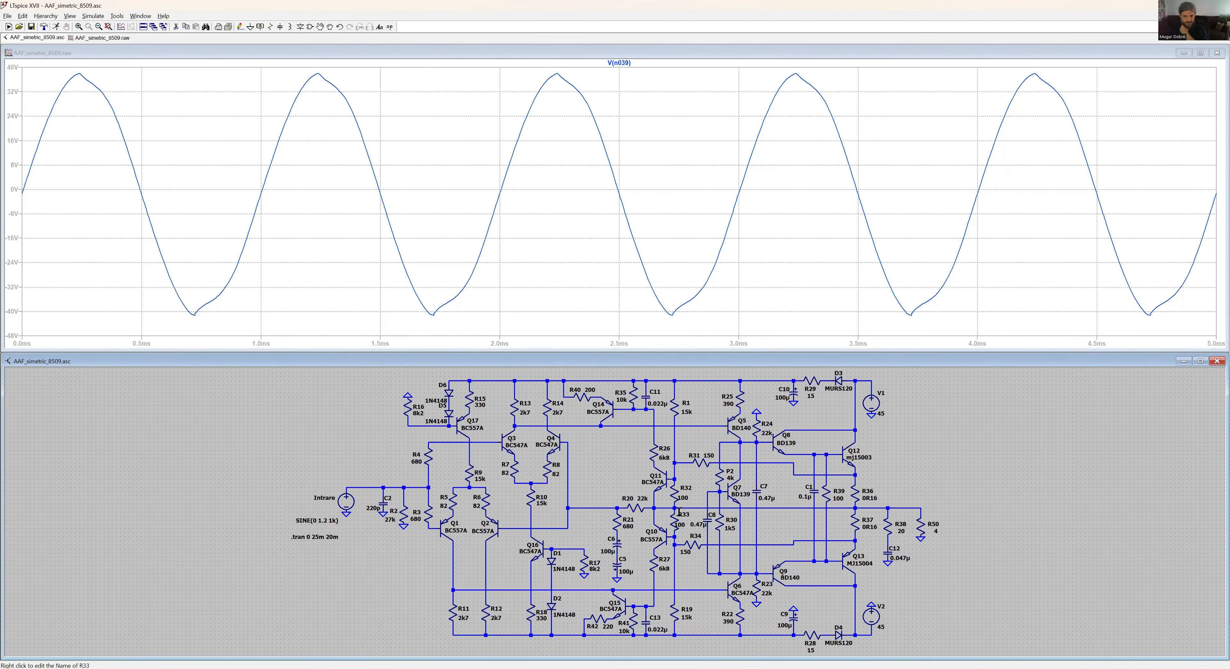
- Set load resistor R50 to 2 ohms, rerun the simulation, and replace the V(n019) and V(n039) traces with the output voltage V(n026)
{"action": "left_click", "coordinate": [674, 477]}
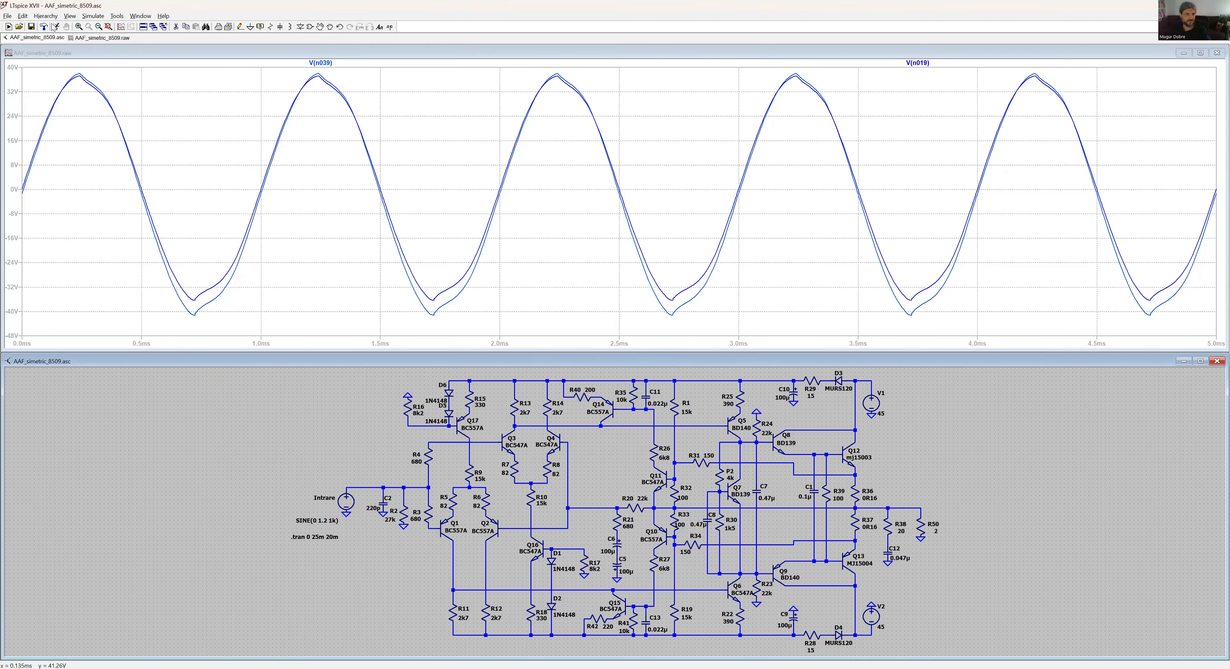
{"action": "right_click", "coordinate": [919, 64]}
{"action": "left_click", "coordinate": [623, 366]}
{"action": "right_click", "coordinate": [620, 63]}
{"action": "left_click", "coordinate": [623, 366]}
{"action": "left_click", "coordinate": [886, 507]}
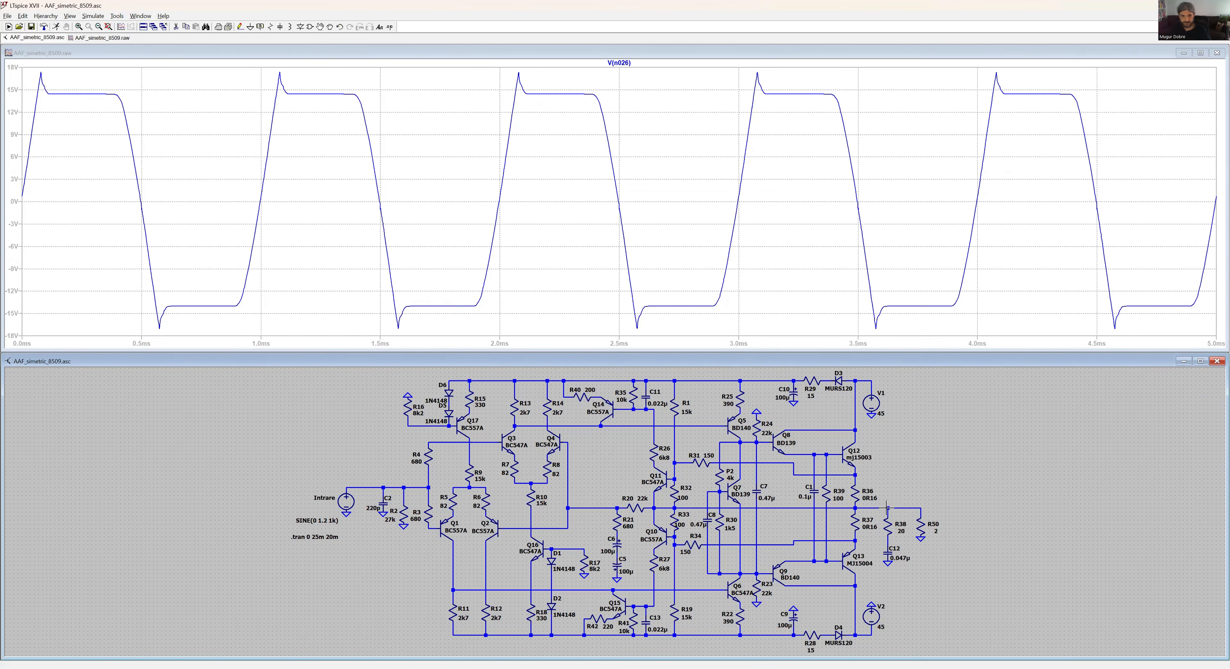
- Plot the power dissipated in load resistor R50 and integrate the trace for its average power
{"action": "left_click", "coordinate": [921, 527], "text": "alt"}
{"action": "left_click", "coordinate": [907, 63], "text": "ctrl"}
{"action": "left_click", "coordinate": [666, 306]}
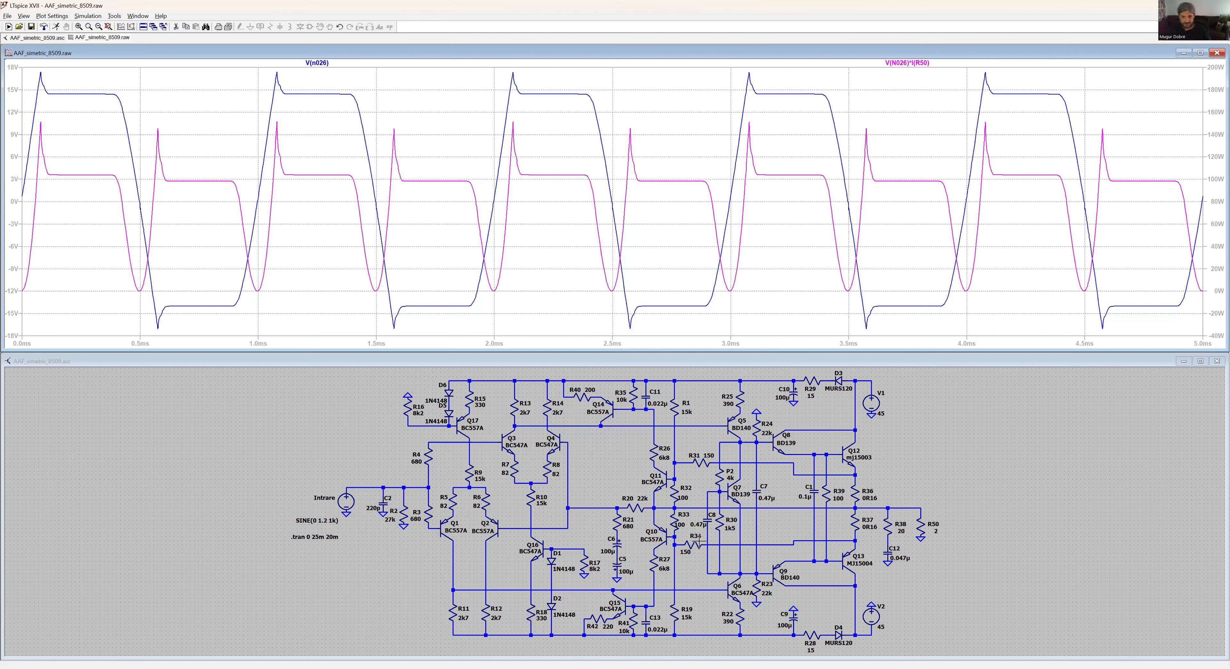
- Set R32 and R33 back to 1m and rerun the simulation
{"action": "right_click", "coordinate": [677, 497]}
{"action": "type", "text": "1m"}
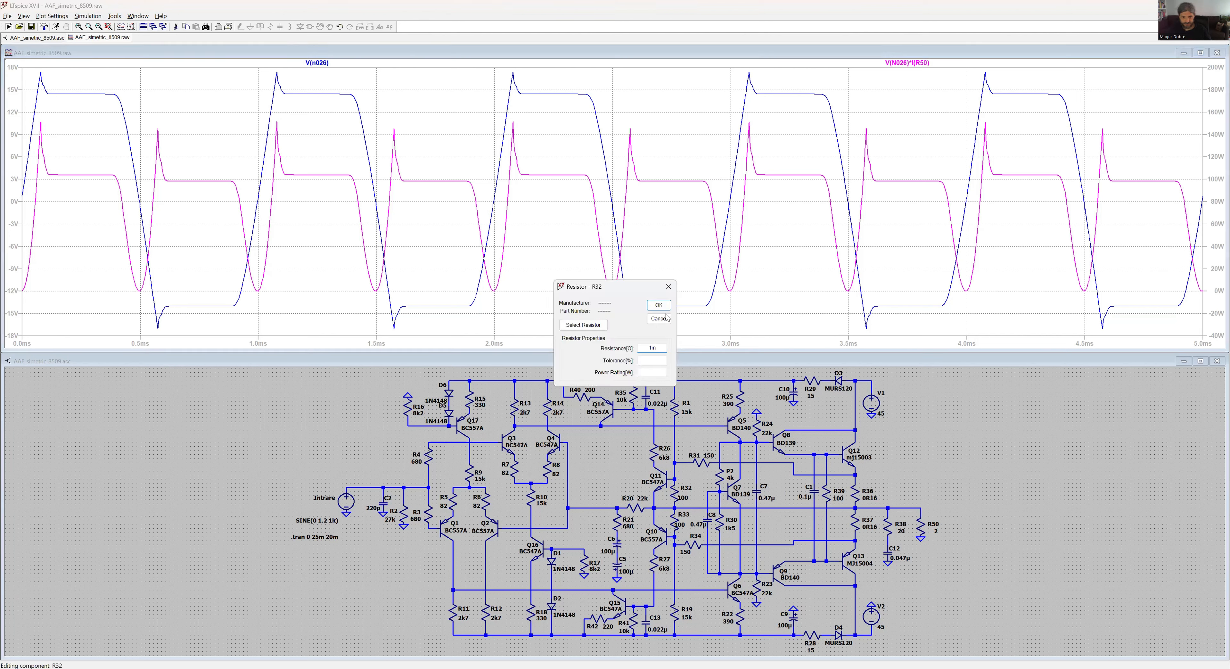
{"action": "left_click", "coordinate": [658, 305]}
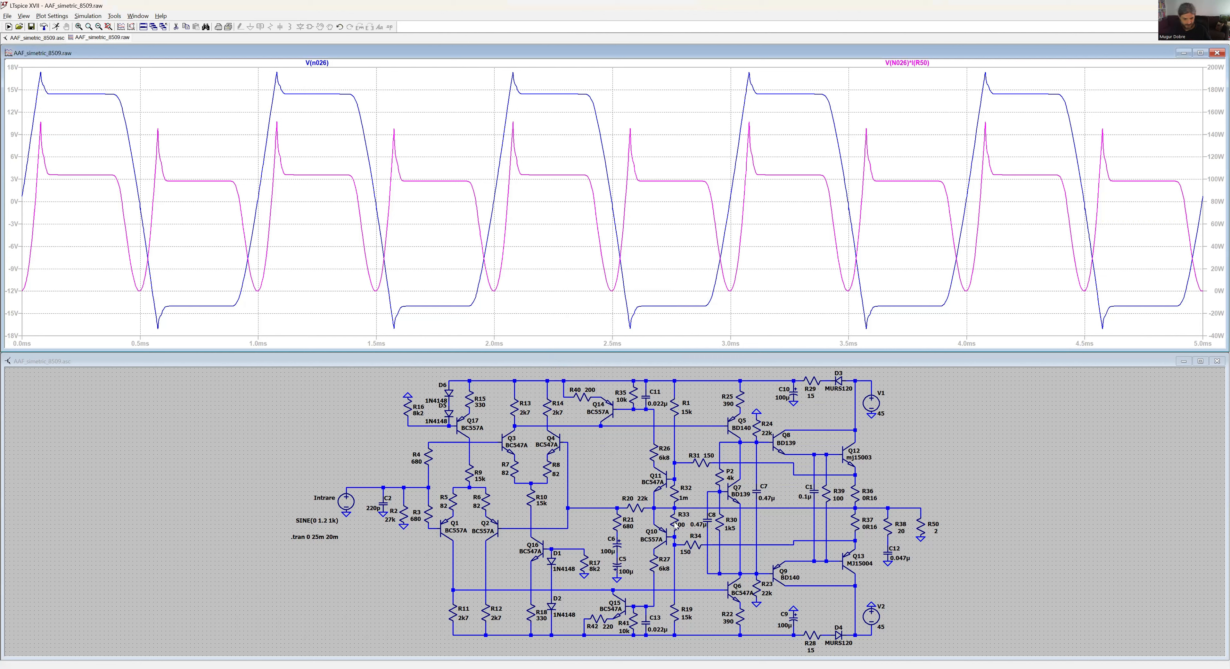
{"action": "right_click", "coordinate": [676, 525]}
{"action": "type", "text": "1m"}
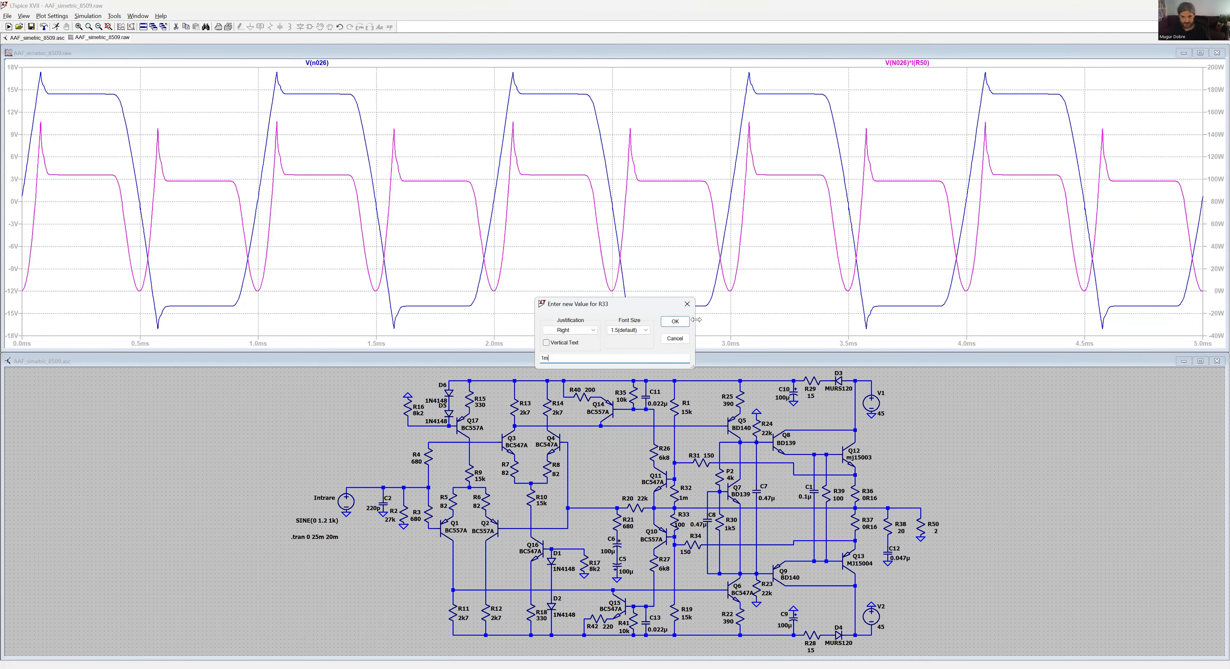
{"action": "left_click", "coordinate": [675, 321]}
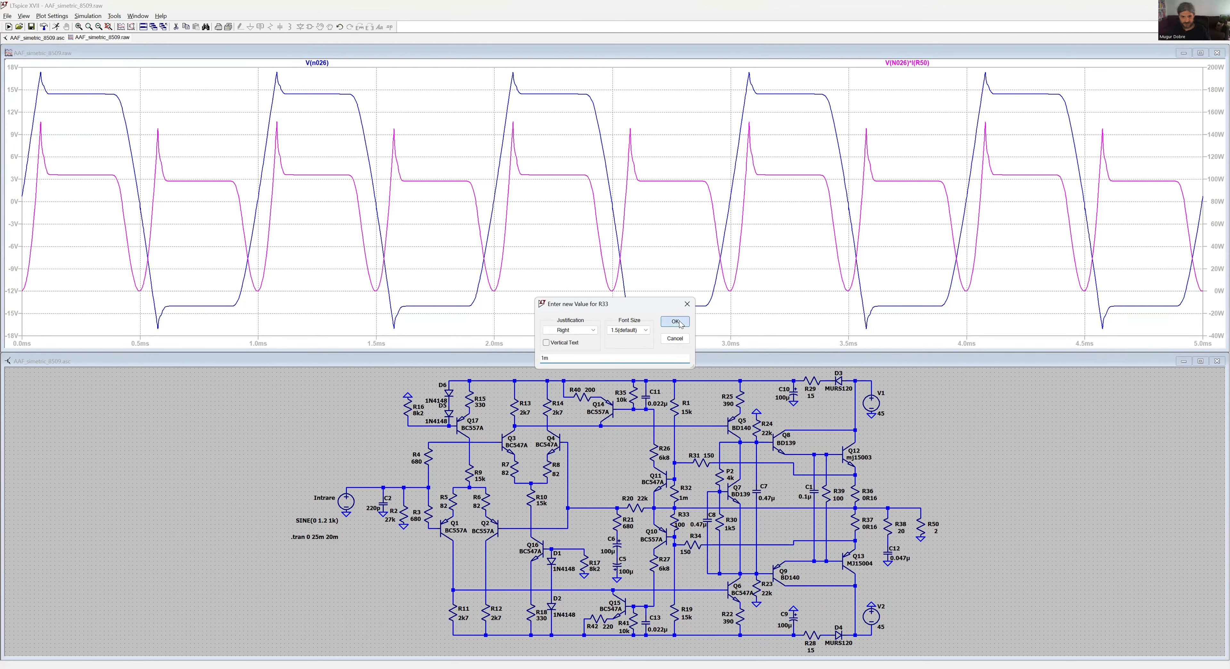
{"action": "left_click", "coordinate": [56, 27]}
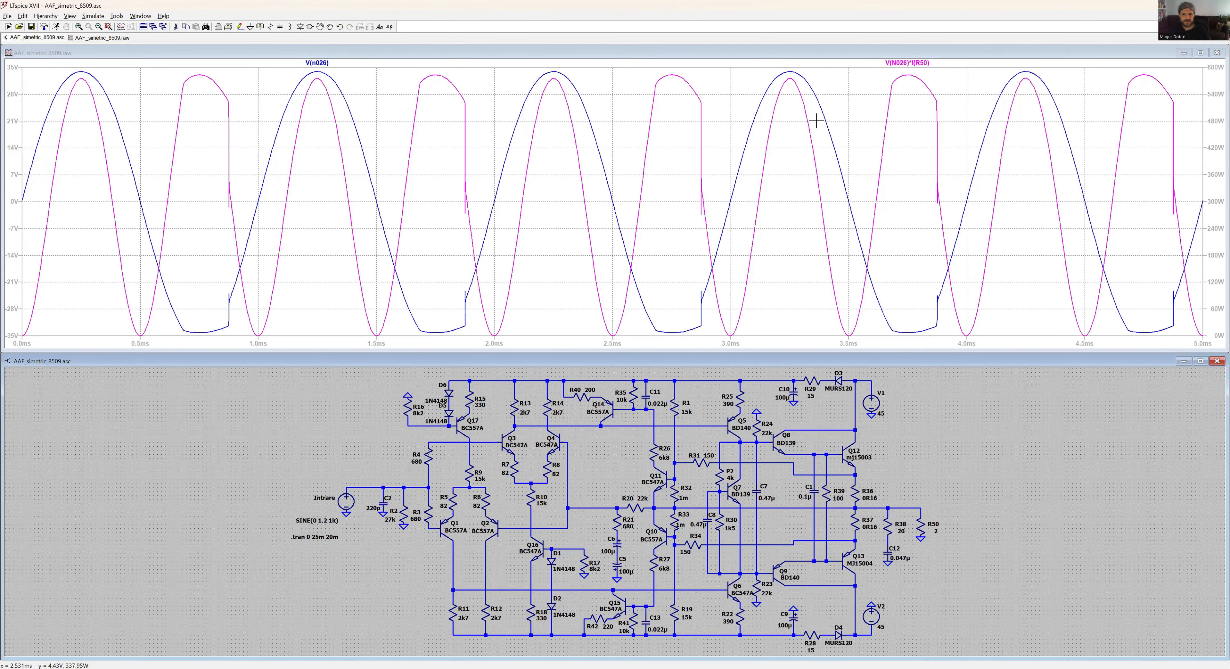
- Set load resistor R50 to 8 ohms and rerun the simulation
{"action": "right_click", "coordinate": [910, 62]}
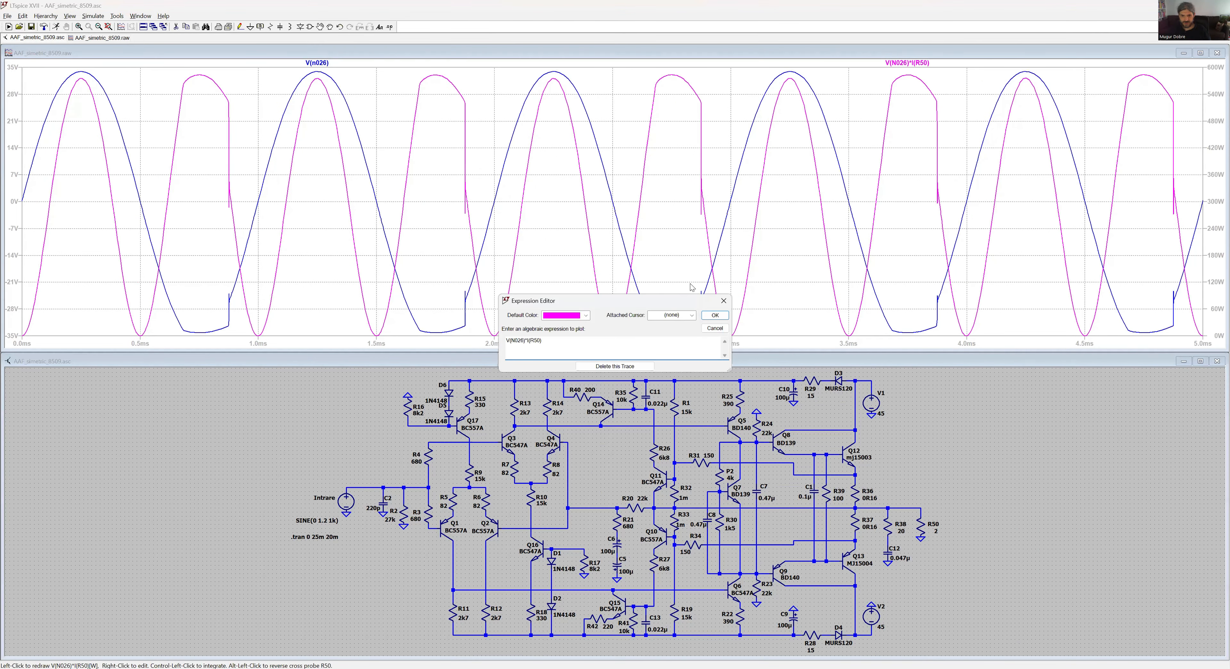
{"action": "left_click", "coordinate": [715, 328]}
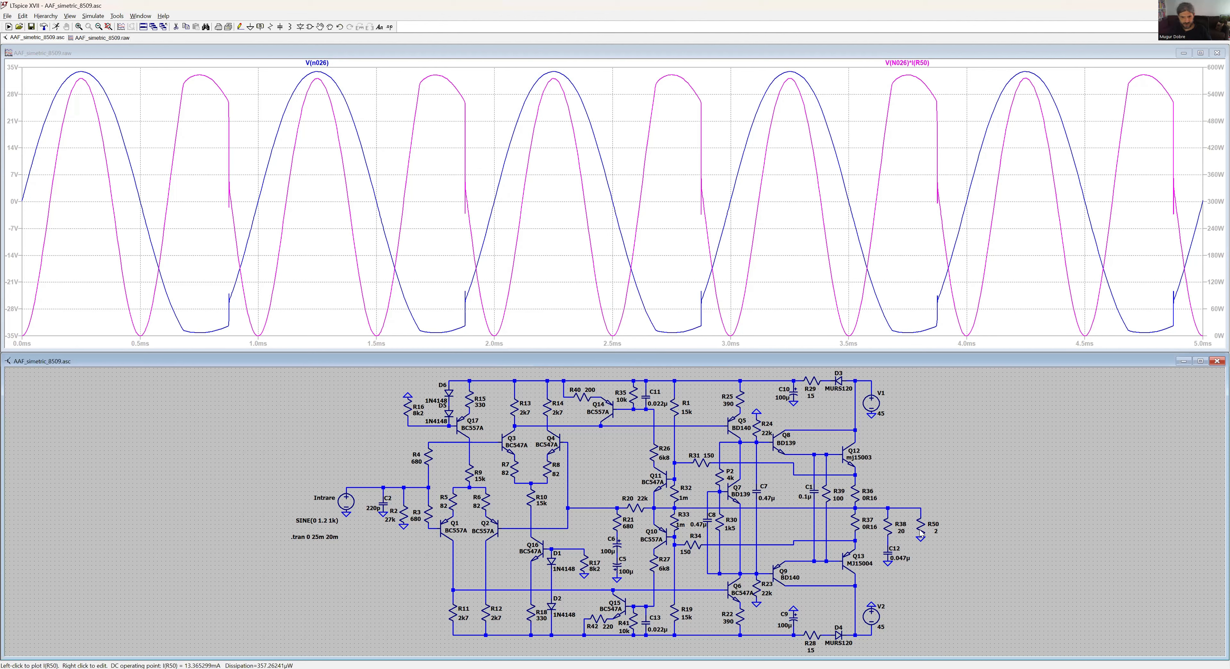
{"action": "right_click", "coordinate": [921, 533]}
{"action": "type", "text": "8"}
{"action": "key", "text": "Return"}
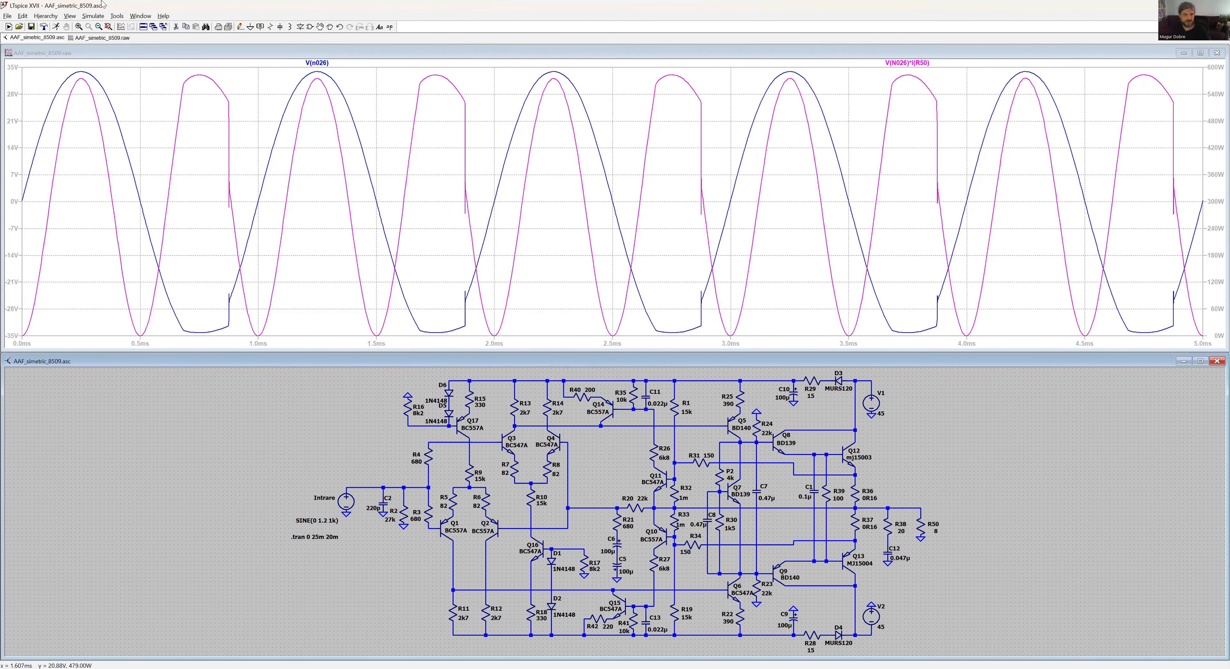
{"action": "left_click", "coordinate": [57, 27]}
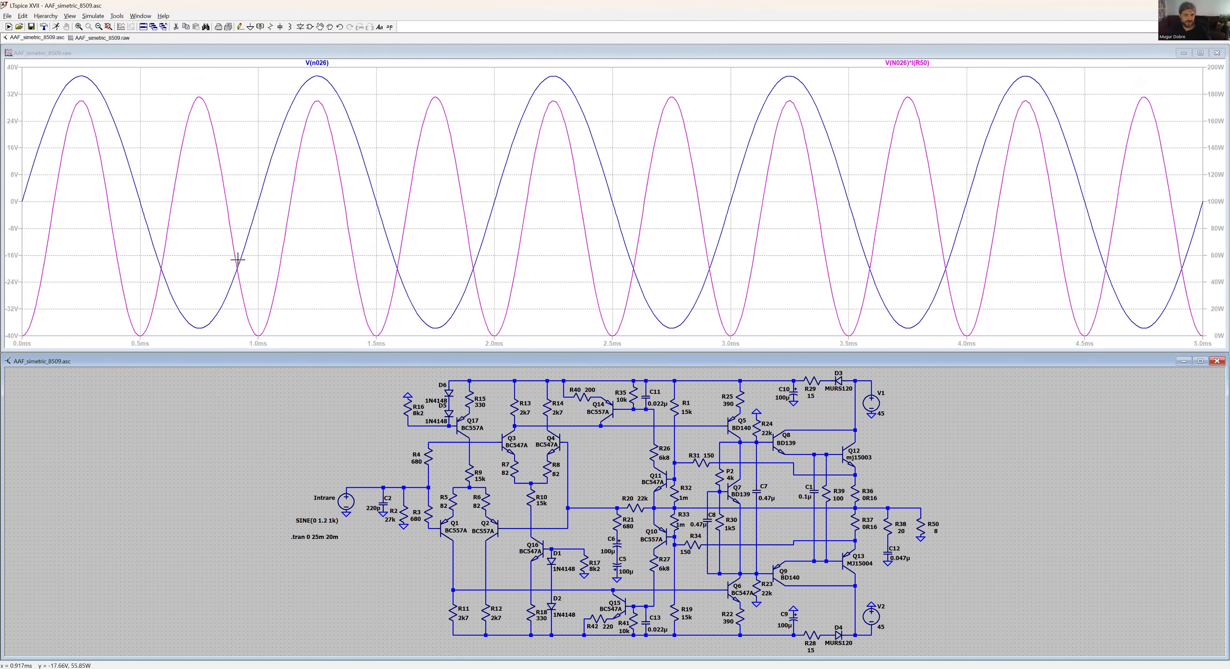
- Integrate the R50 power trace to read the average output power into the 8-ohm load
{"action": "left_click", "coordinate": [900, 67], "text": "ctrl"}
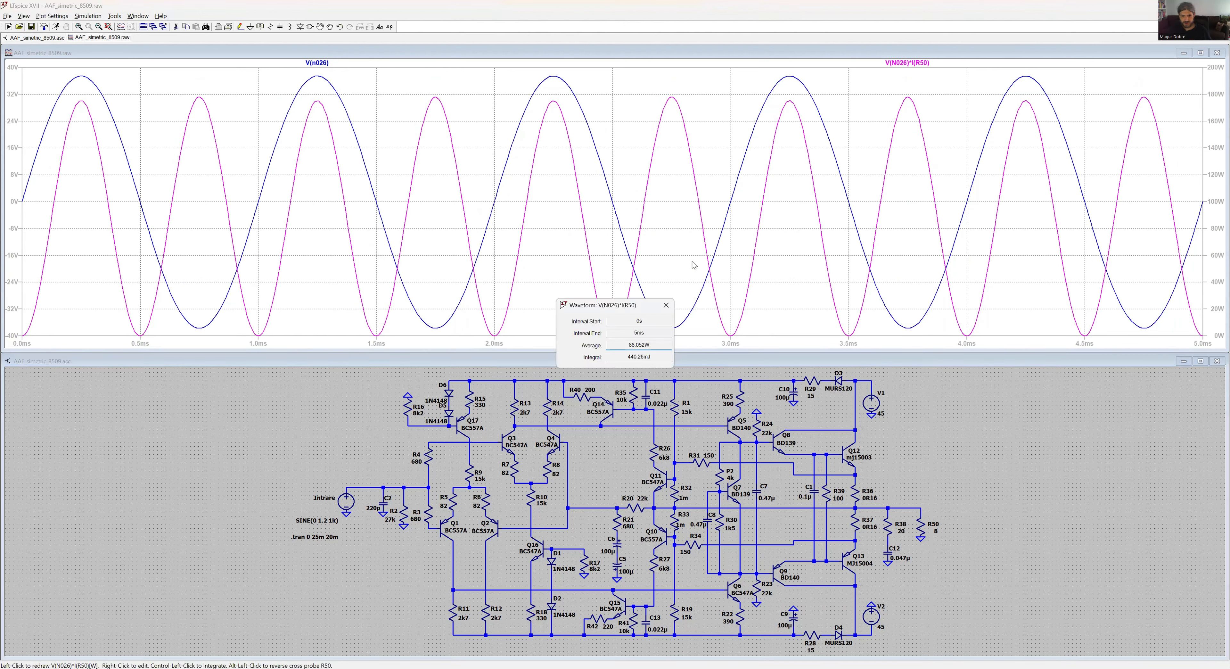
{"action": "left_click", "coordinate": [665, 310]}
- Raise the Intrare source's sine amplitude to 1.25 V and rerun the simulation
{"action": "right_click", "coordinate": [346, 501]}
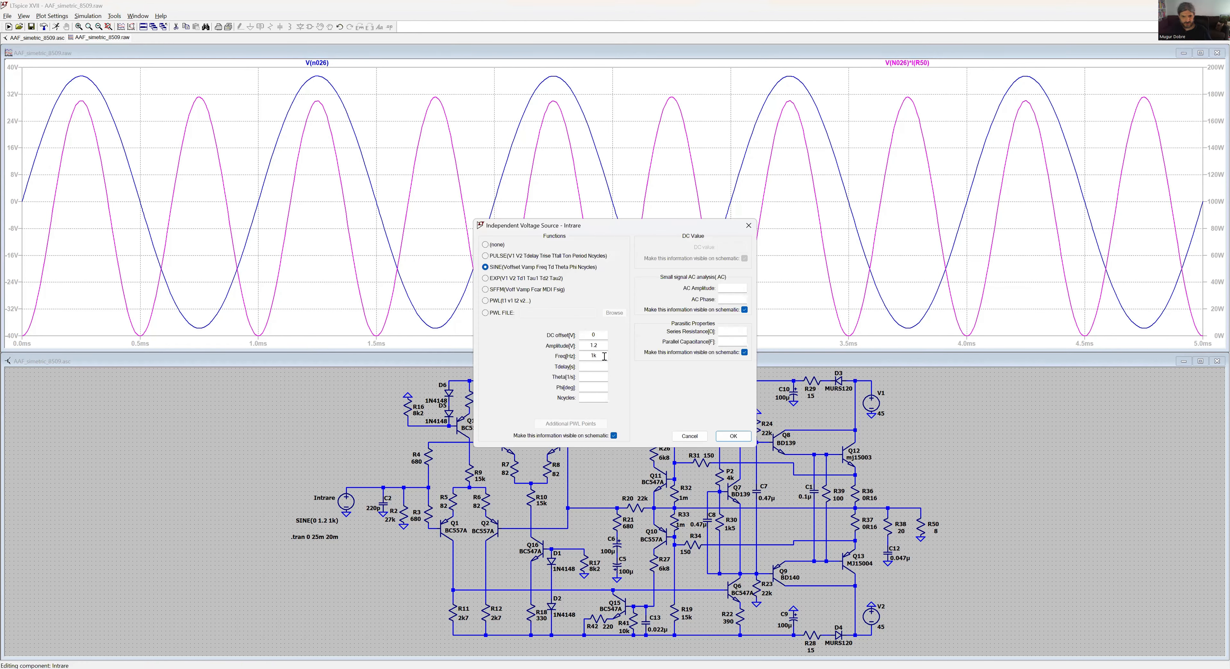
{"action": "left_click", "coordinate": [601, 344]}
{"action": "type", "text": "5"}
{"action": "left_click", "coordinate": [733, 436]}
{"action": "left_click", "coordinate": [56, 27]}
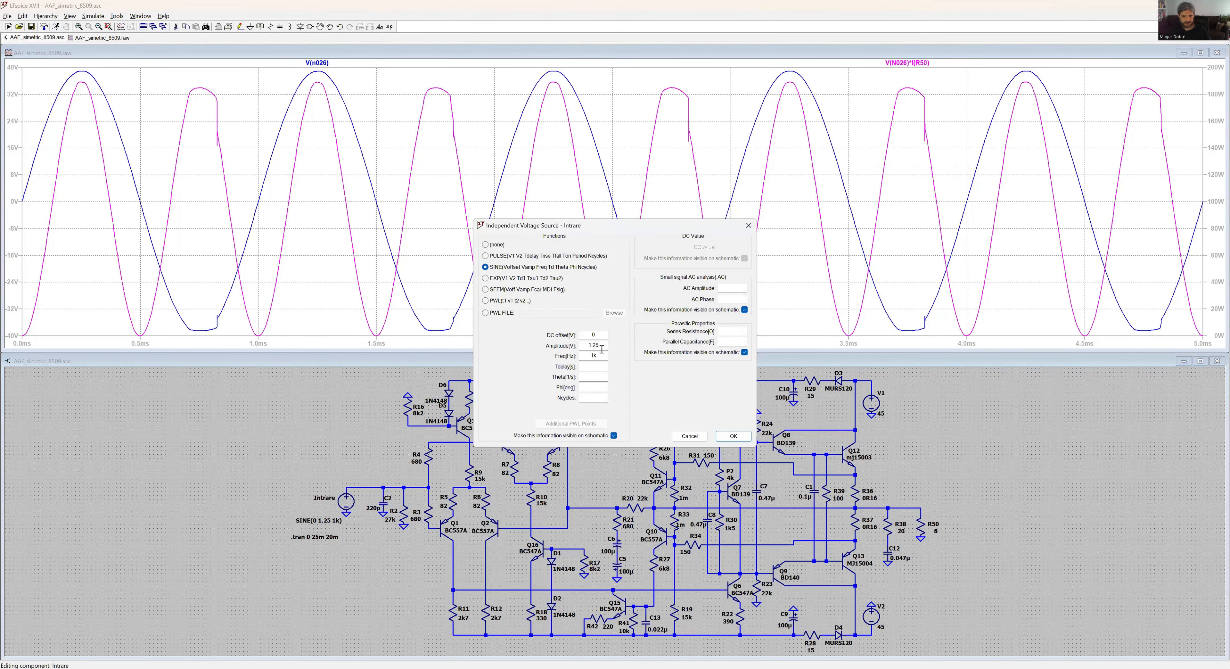
- Return the Intrare source's sine amplitude to 1.2 V and rerun the simulation
{"action": "left_click", "coordinate": [599, 346]}
{"action": "key", "text": "BackSpace"}
{"action": "key", "text": "Return"}
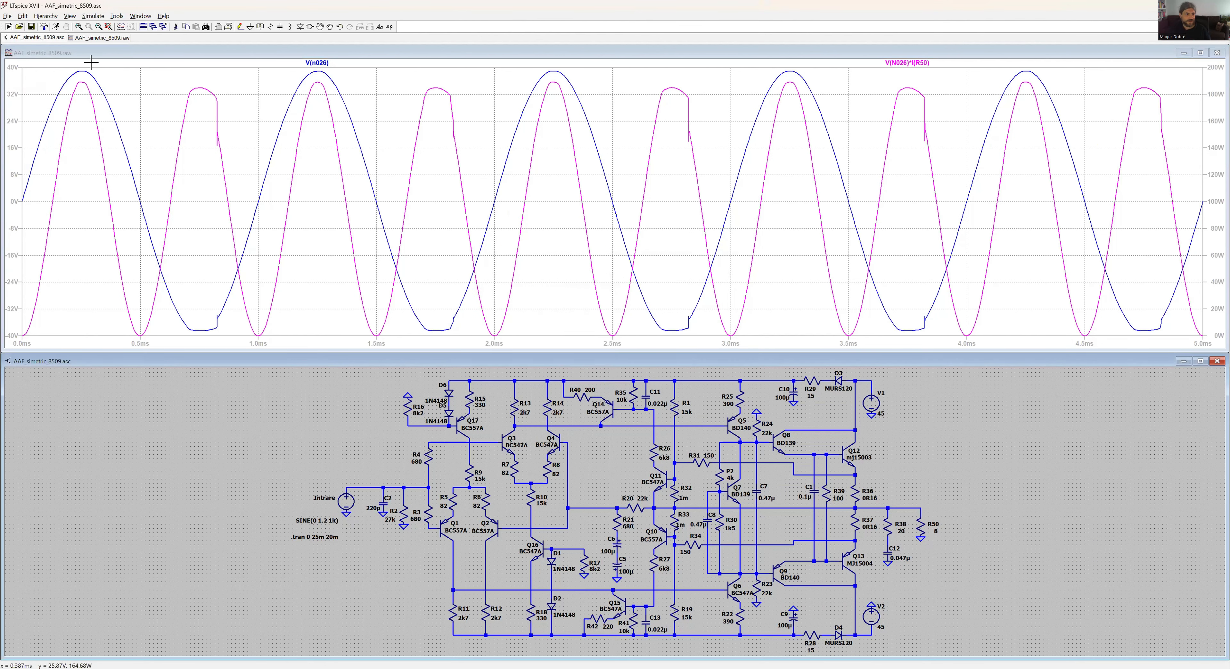
{"action": "left_click", "coordinate": [58, 27]}
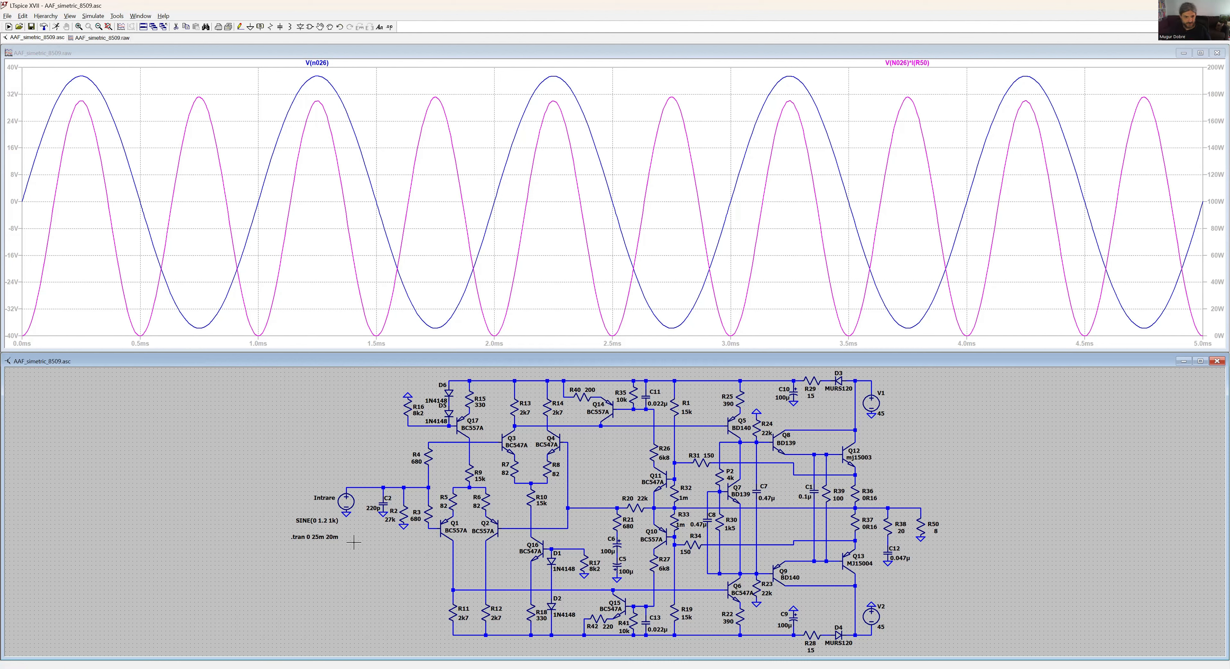
- Change the Intrare source's function to none and give it a small-signal AC amplitude of 1
{"action": "right_click", "coordinate": [347, 510]}
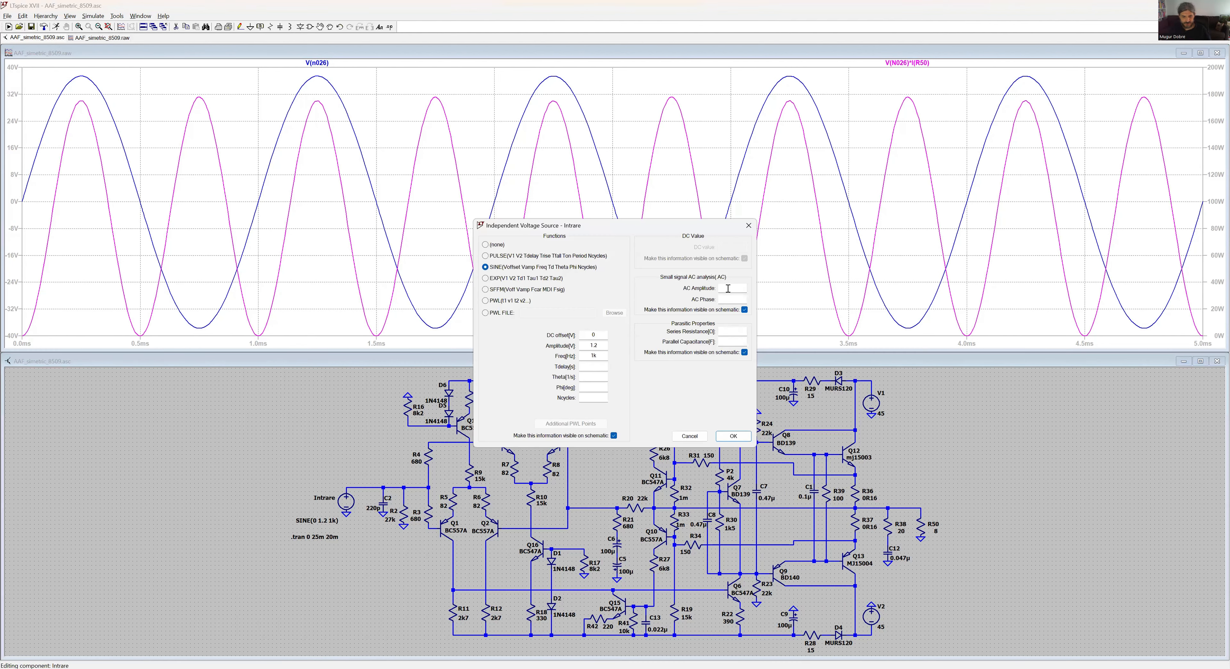
{"action": "left_click", "coordinate": [727, 289]}
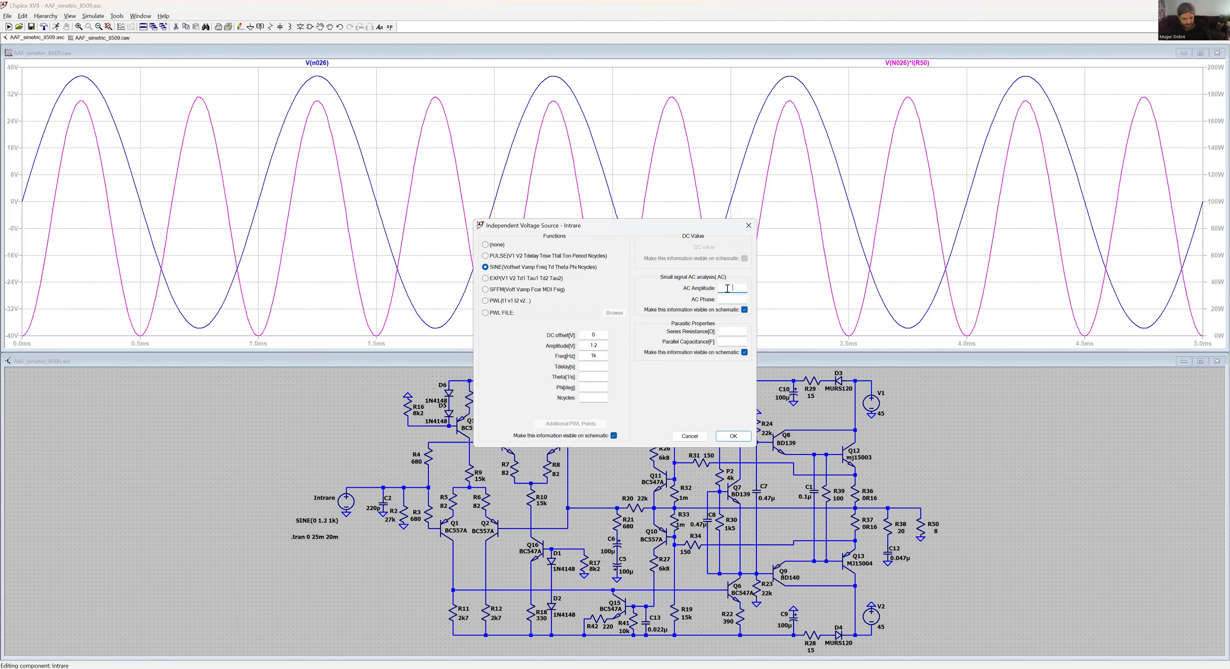
{"action": "left_click", "coordinate": [602, 345]}
{"action": "left_click", "coordinate": [486, 245]}
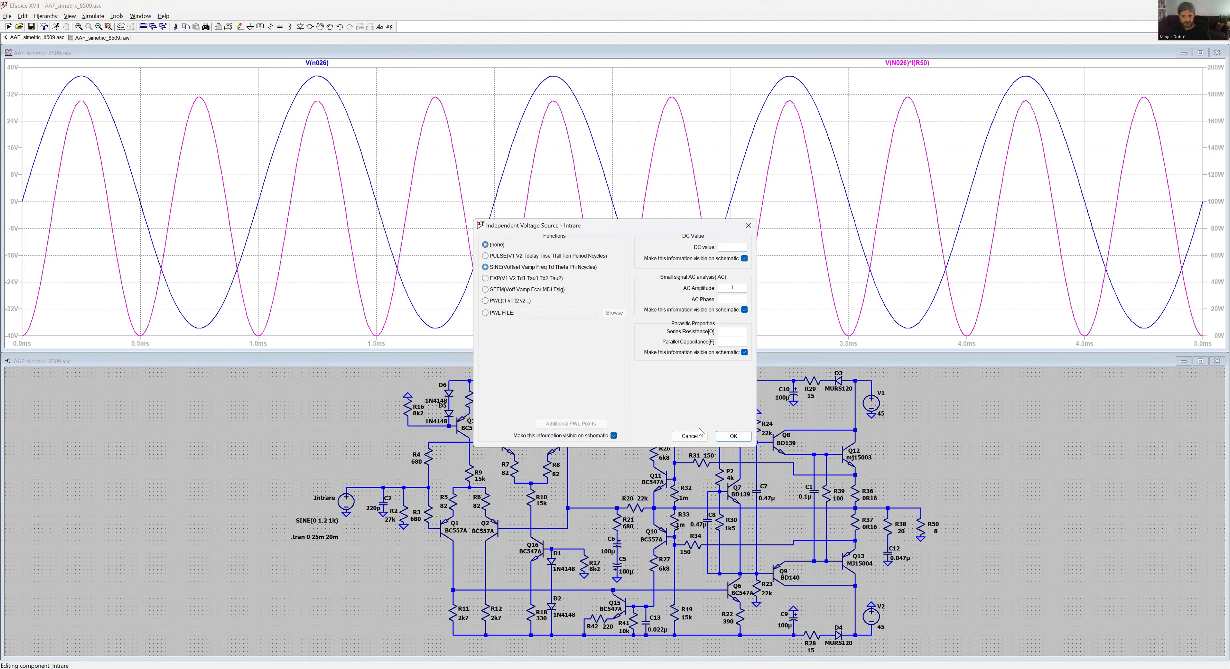
{"action": "left_click", "coordinate": [733, 437]}
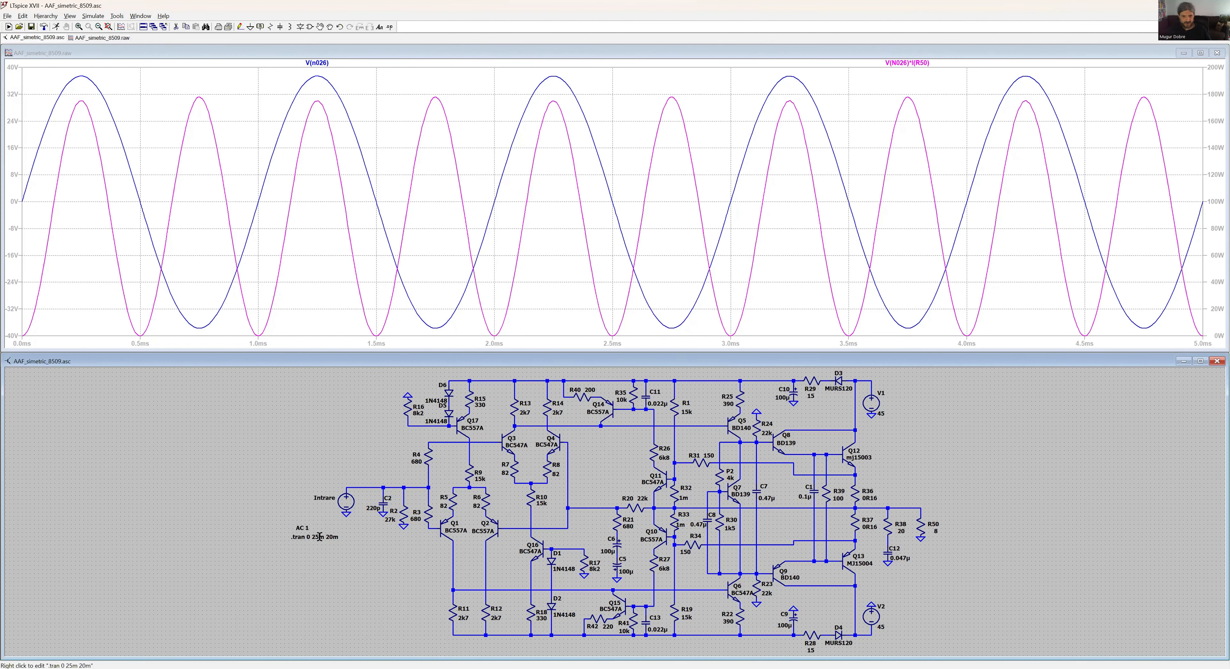
- Change the simulation command to an AC analysis with an octave sweep, 25 points per octave, from .1 to 1meg
{"action": "right_click", "coordinate": [320, 537]}
{"action": "left_click", "coordinate": [554, 268]}
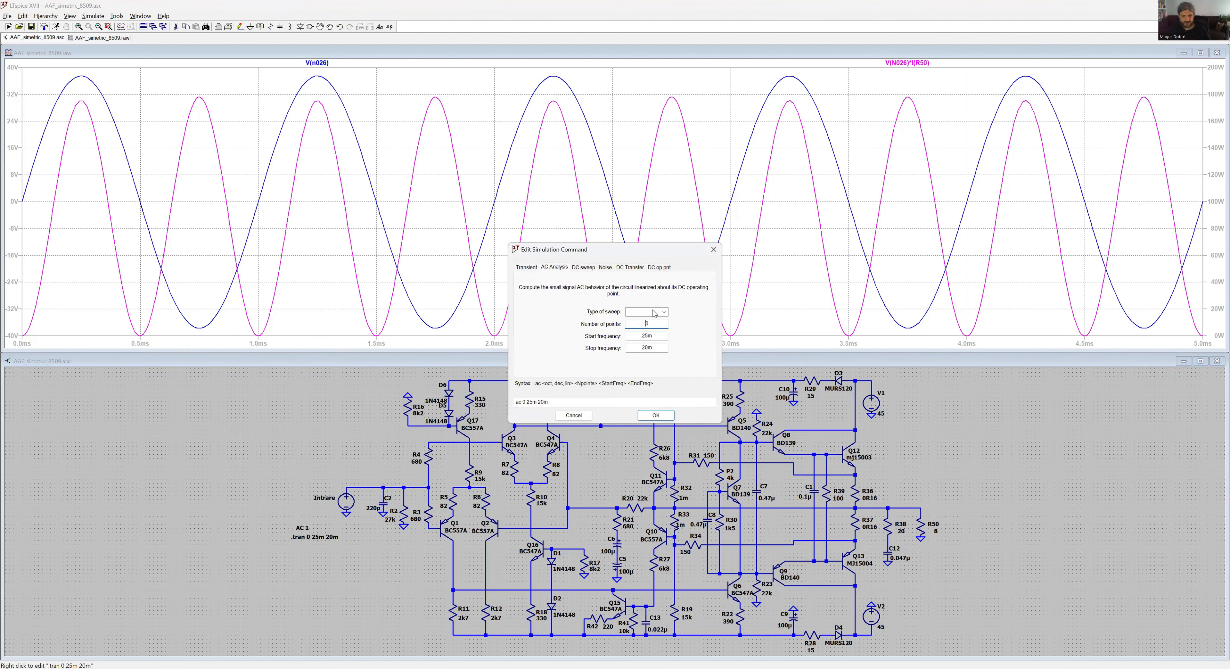
{"action": "left_click", "coordinate": [655, 312]}
{"action": "left_click", "coordinate": [645, 320]}
{"action": "type", "text": "25"}
{"action": "key", "text": "Tab"}
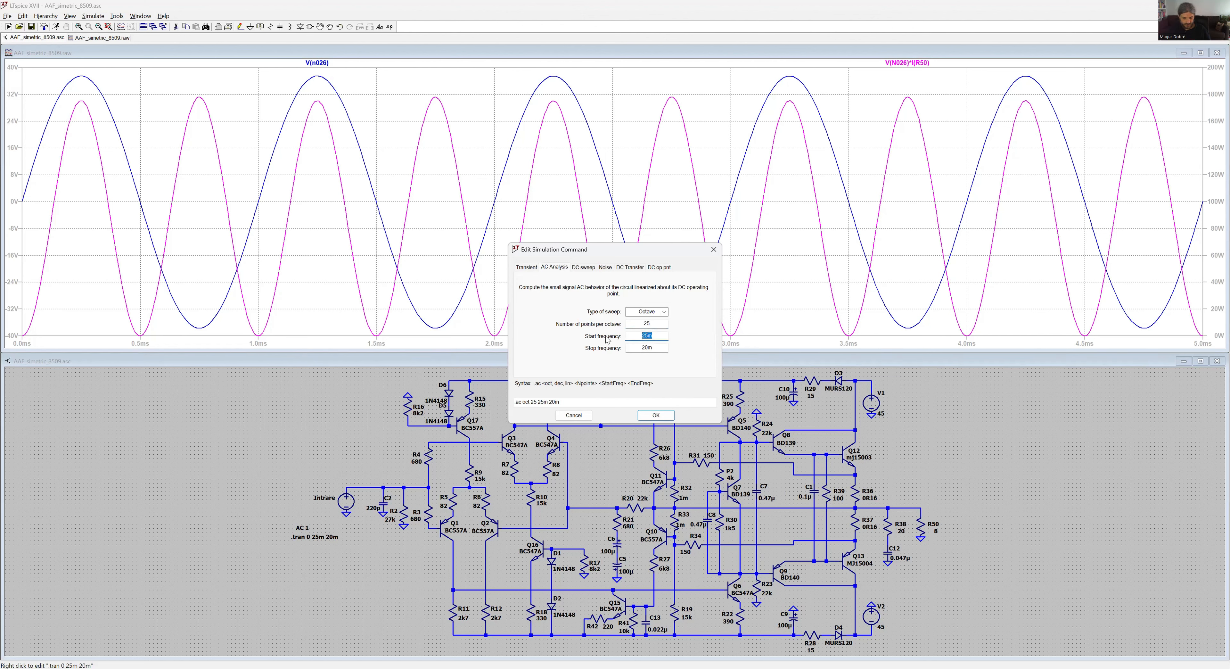
{"action": "type", "text": ".1"}
{"action": "key", "text": "Tab"}
{"action": "type", "text": "1meg"}
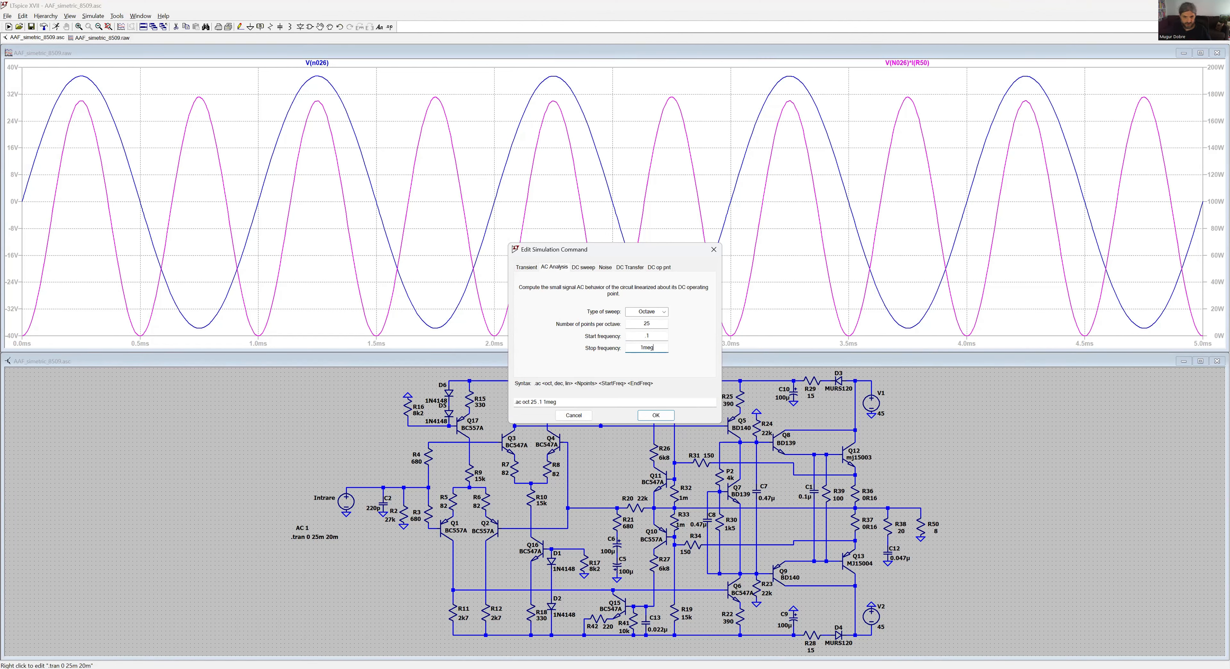
{"action": "left_click", "coordinate": [660, 418]}
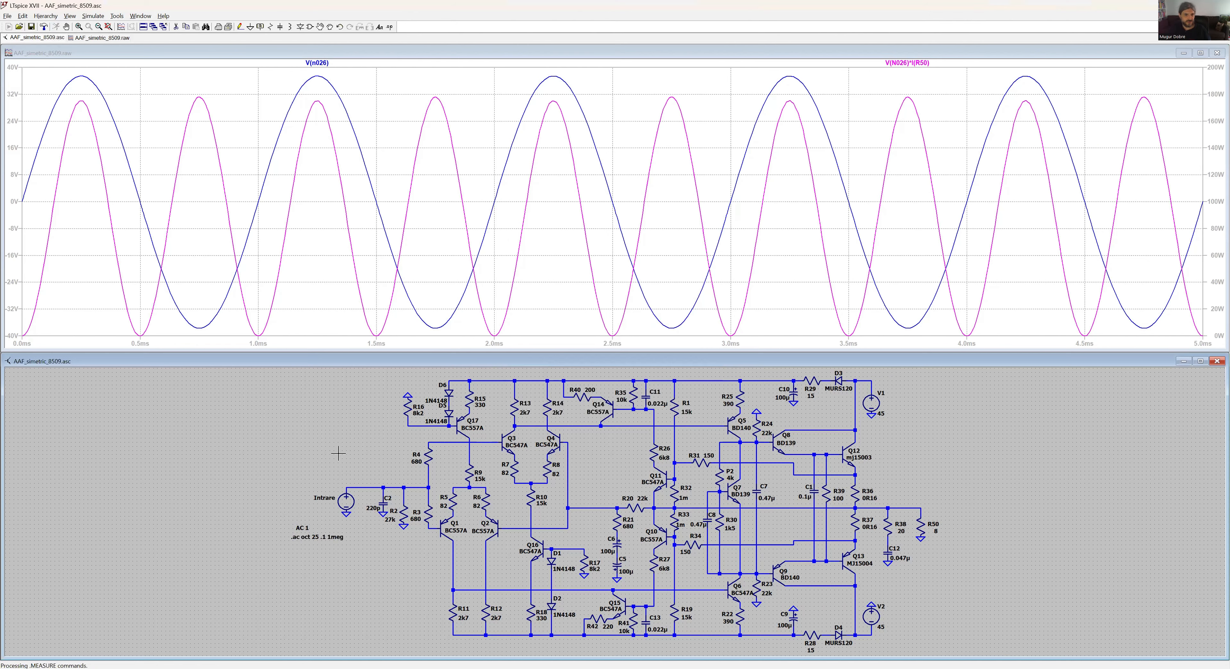
- Delete the R50 power trace from the frequency plot and turn off phase plotting
{"action": "right_click", "coordinate": [907, 63]}
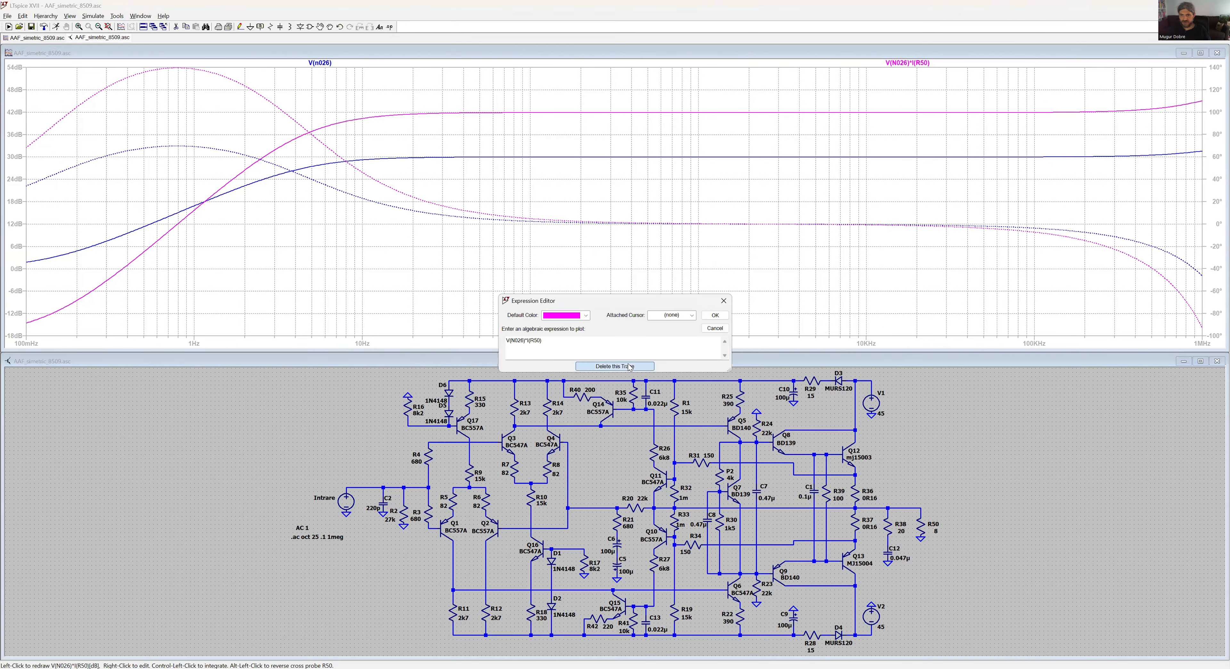
{"action": "left_click", "coordinate": [630, 366]}
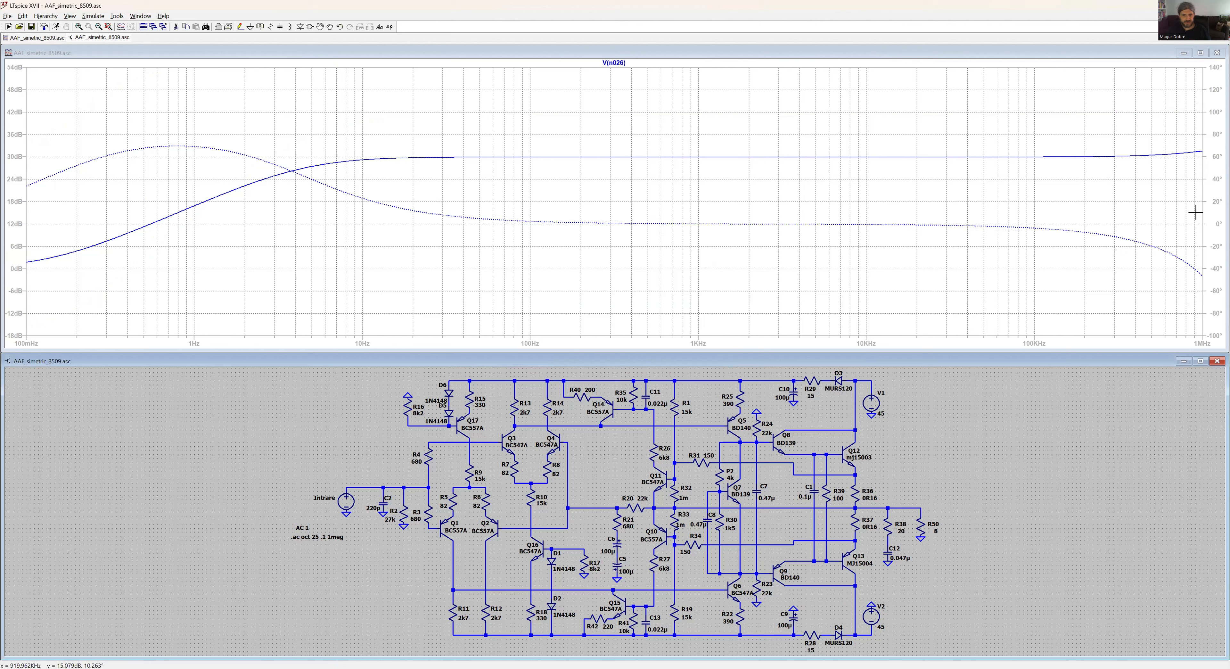
{"action": "right_click", "coordinate": [1216, 206]}
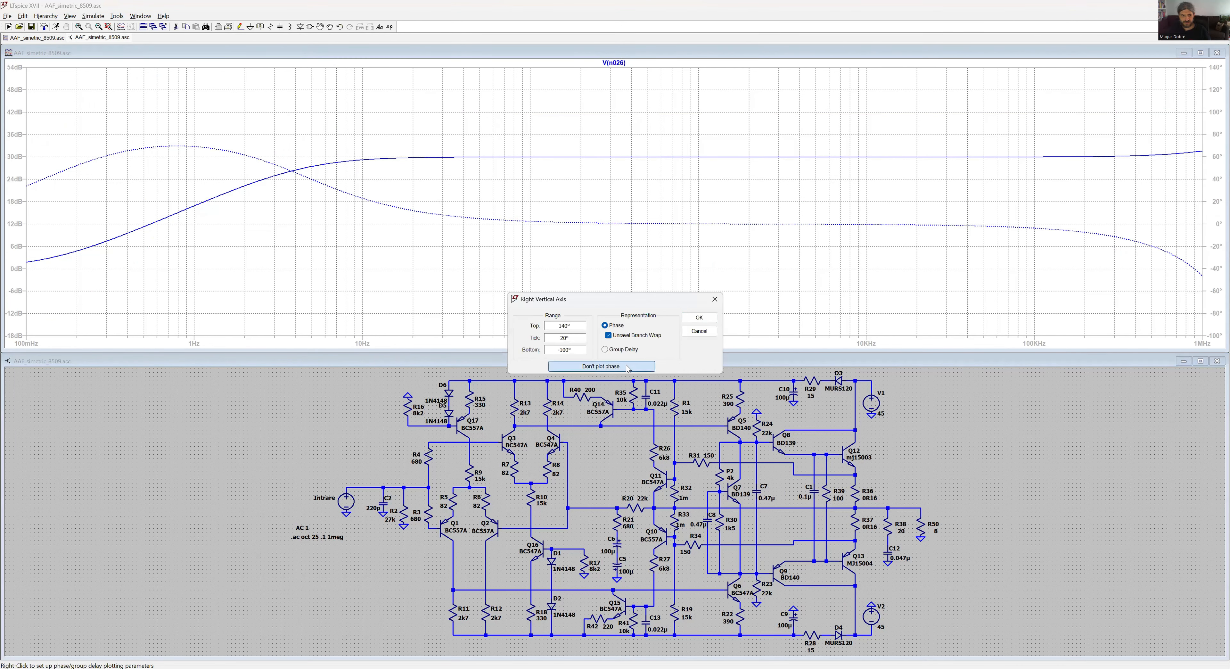
{"action": "left_click", "coordinate": [616, 364]}
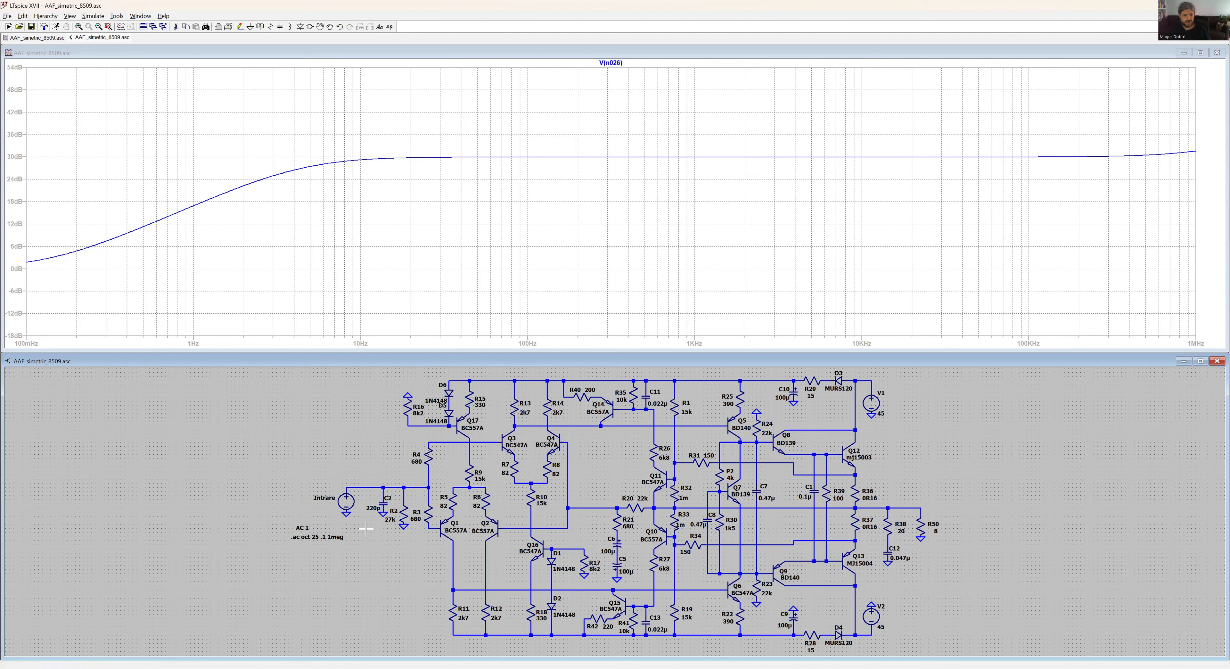
- Extend the AC analysis stop frequency to 10meg and rerun the simulation
{"action": "right_click", "coordinate": [329, 535]}
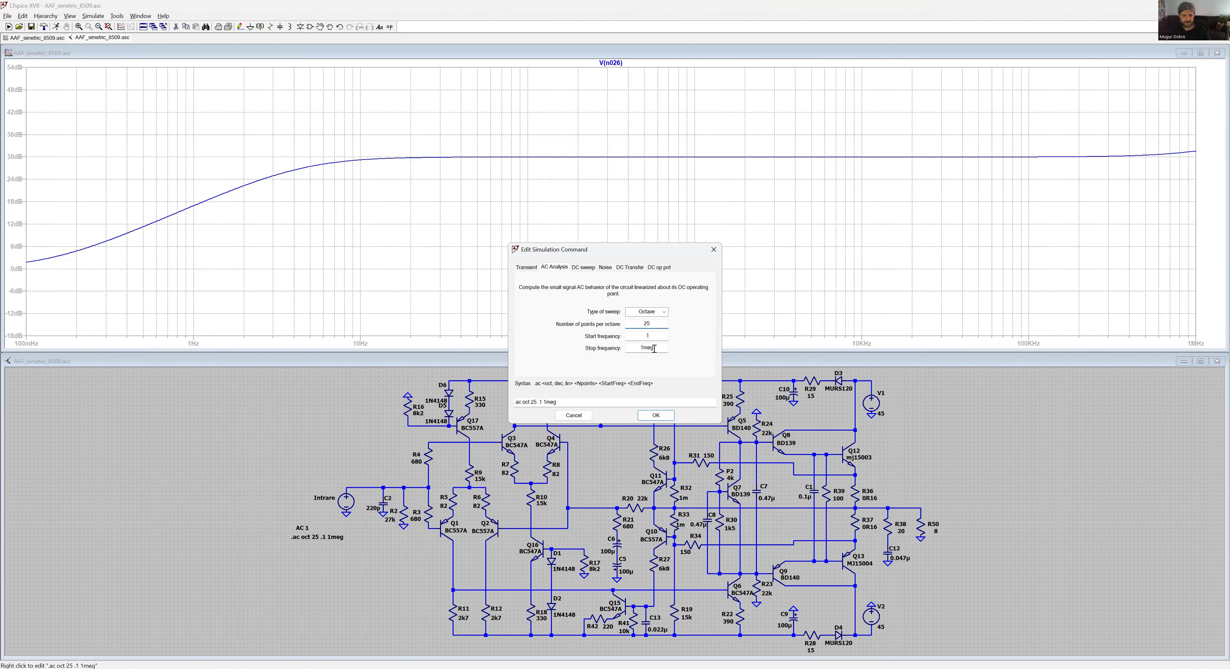
{"action": "left_click", "coordinate": [643, 348]}
{"action": "type", "text": "0"}
{"action": "key", "text": "Return"}
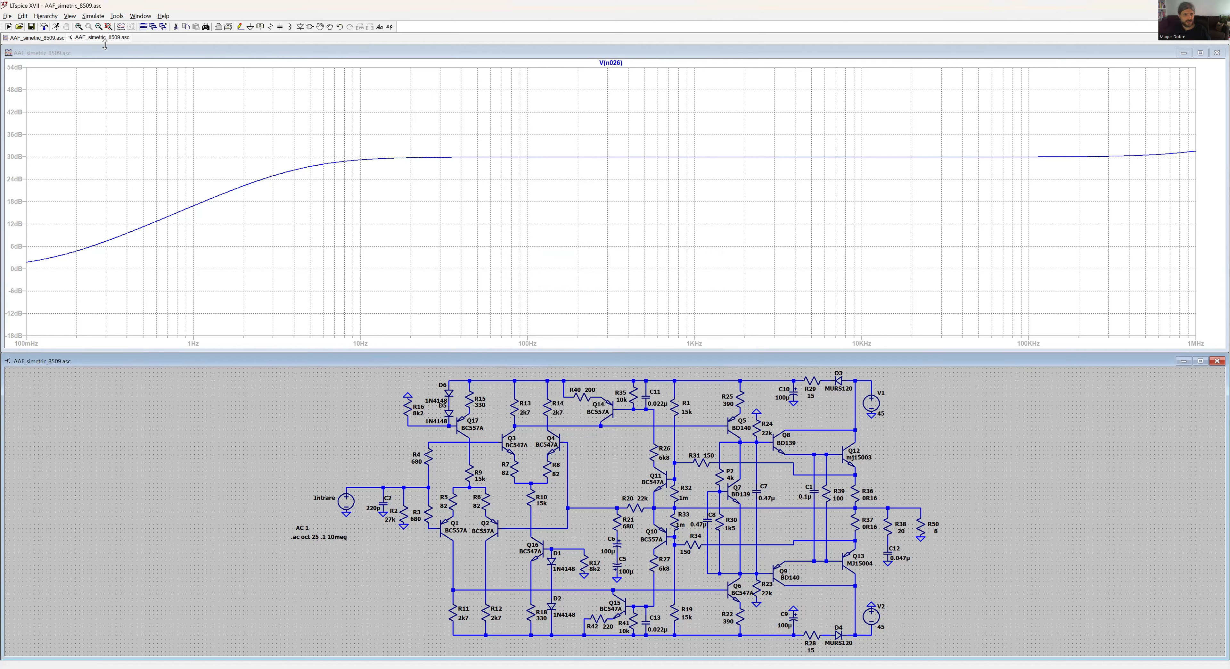
{"action": "left_click", "coordinate": [56, 27]}
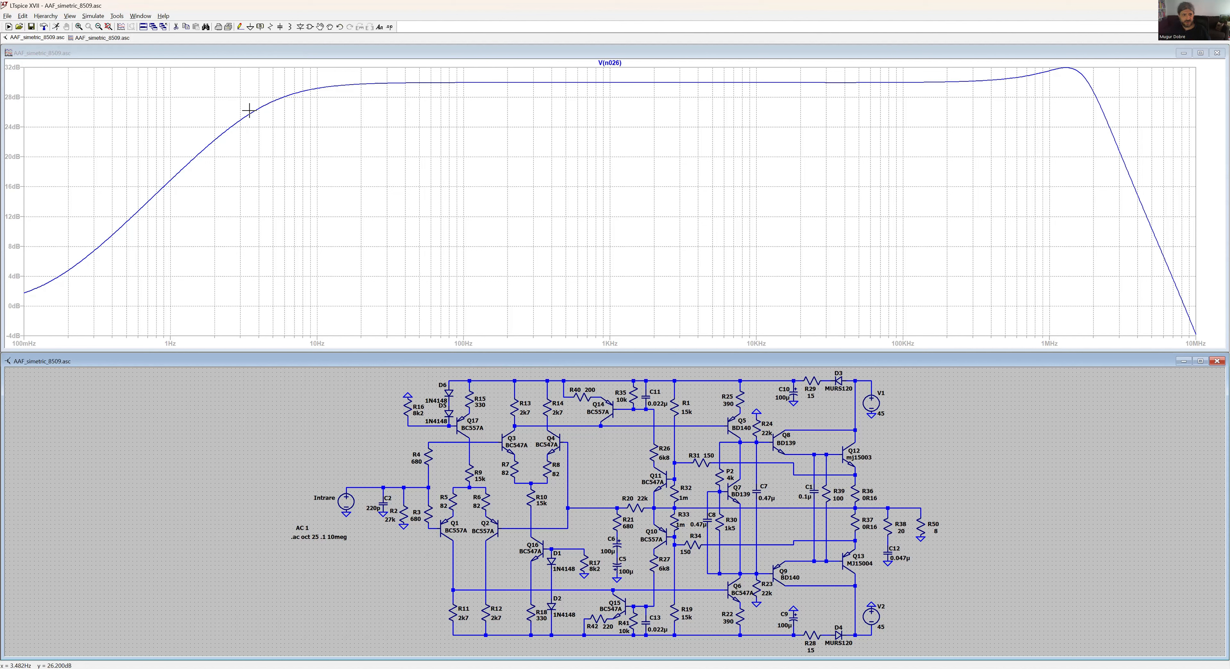
- Attach two cursors to V(n026) and place them on the roll-offs, at about 4.46 Hz and about 2.54 MHz
{"action": "left_click", "coordinate": [611, 66]}
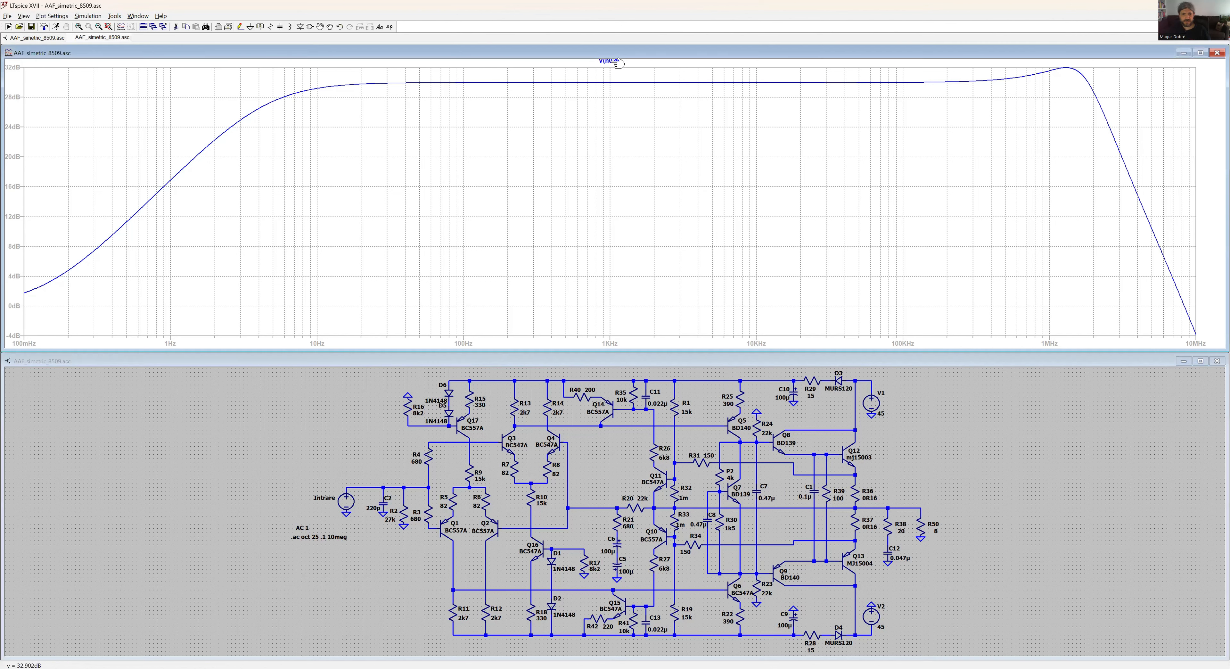
{"action": "left_click", "coordinate": [612, 70]}
{"action": "mouse_move", "coordinate": [612, 85]}
{"action": "left_mouse_down"}
{"action": "mouse_move", "coordinate": [518, 91]}
{"action": "mouse_move", "coordinate": [630, 92]}
{"action": "mouse_move", "coordinate": [575, 83]}
{"action": "mouse_move", "coordinate": [265, 104]}
{"action": "left_mouse_up"}
{"action": "left_click", "coordinate": [615, 63]}
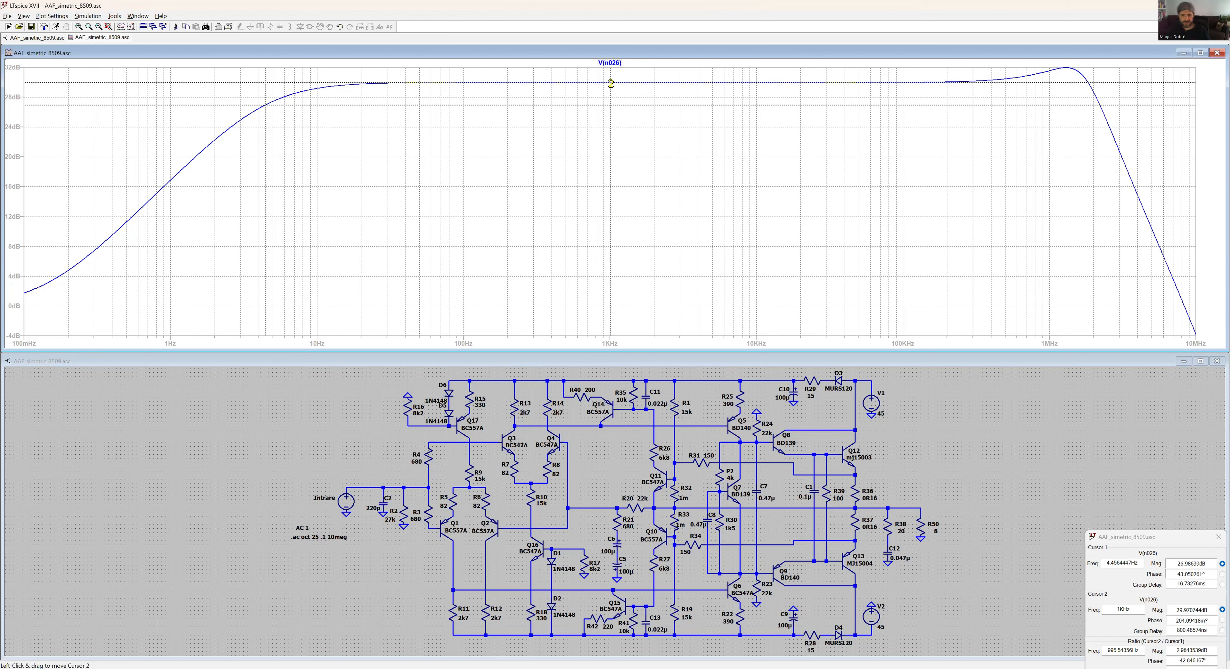
{"action": "mouse_move", "coordinate": [611, 83]}
{"action": "left_mouse_down"}
{"action": "mouse_move", "coordinate": [1060, 91]}
{"action": "mouse_move", "coordinate": [1108, 114]}
{"action": "left_mouse_up"}
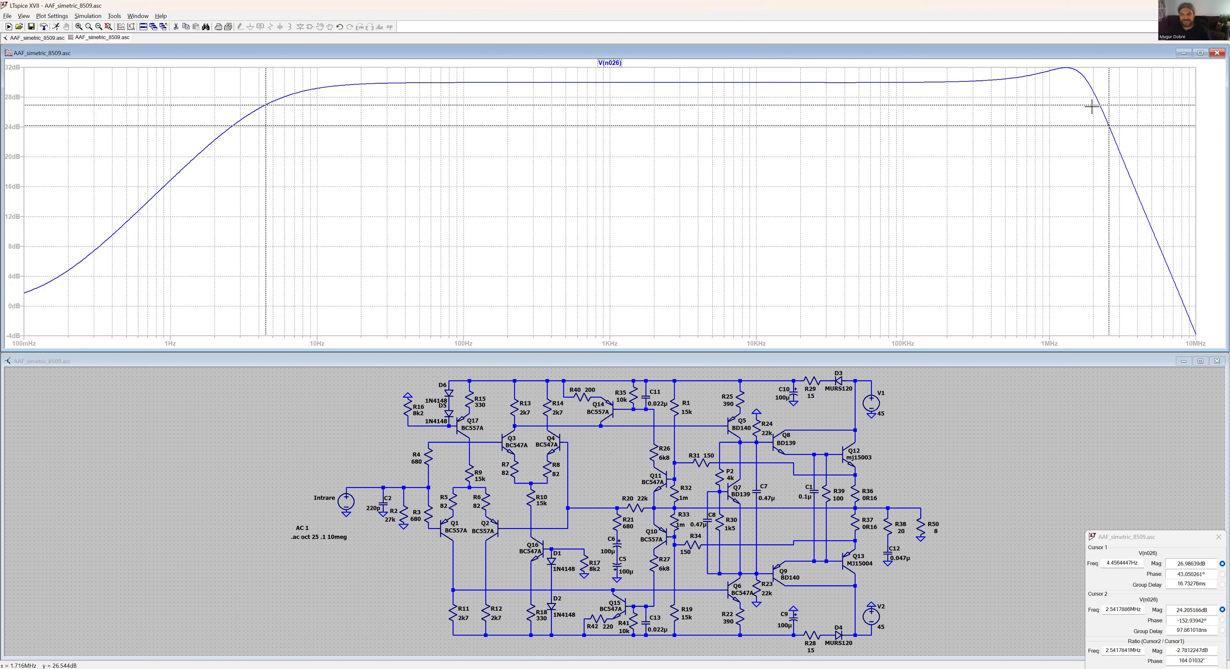
- Move cursor 1 to mid-band at about 904 Hz and compare its gain with cursor 2 at about 10 Hz and 100 kHz
{"action": "left_click_drag", "start_coordinate": [1108, 105], "coordinate": [603, 74]}
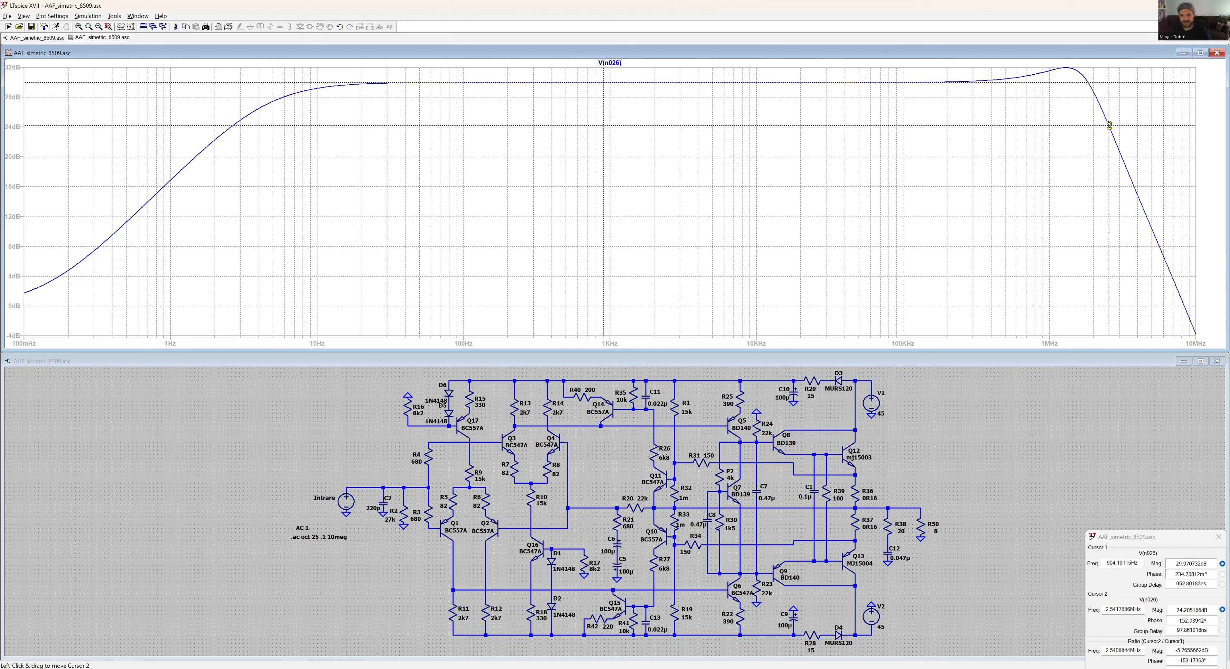
{"action": "mouse_move", "coordinate": [1108, 126]}
{"action": "left_mouse_down"}
{"action": "mouse_move", "coordinate": [481, 74]}
{"action": "mouse_move", "coordinate": [318, 74]}
{"action": "left_mouse_up"}
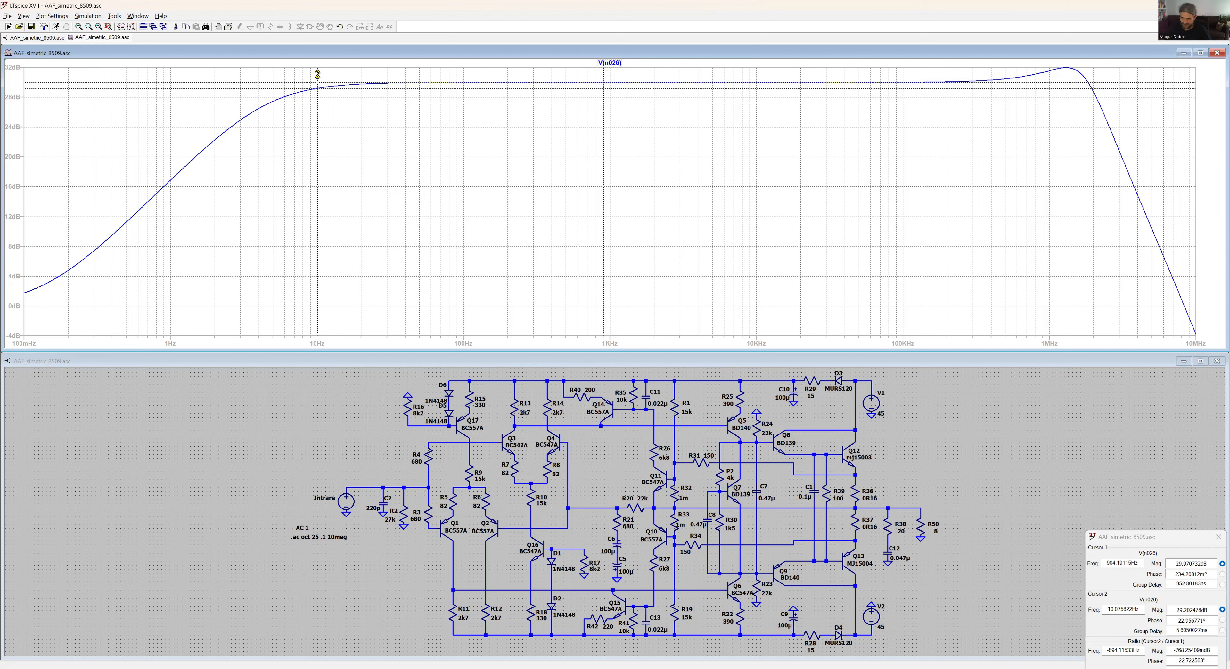
{"action": "left_click_drag", "start_coordinate": [317, 74], "coordinate": [316, 74]}
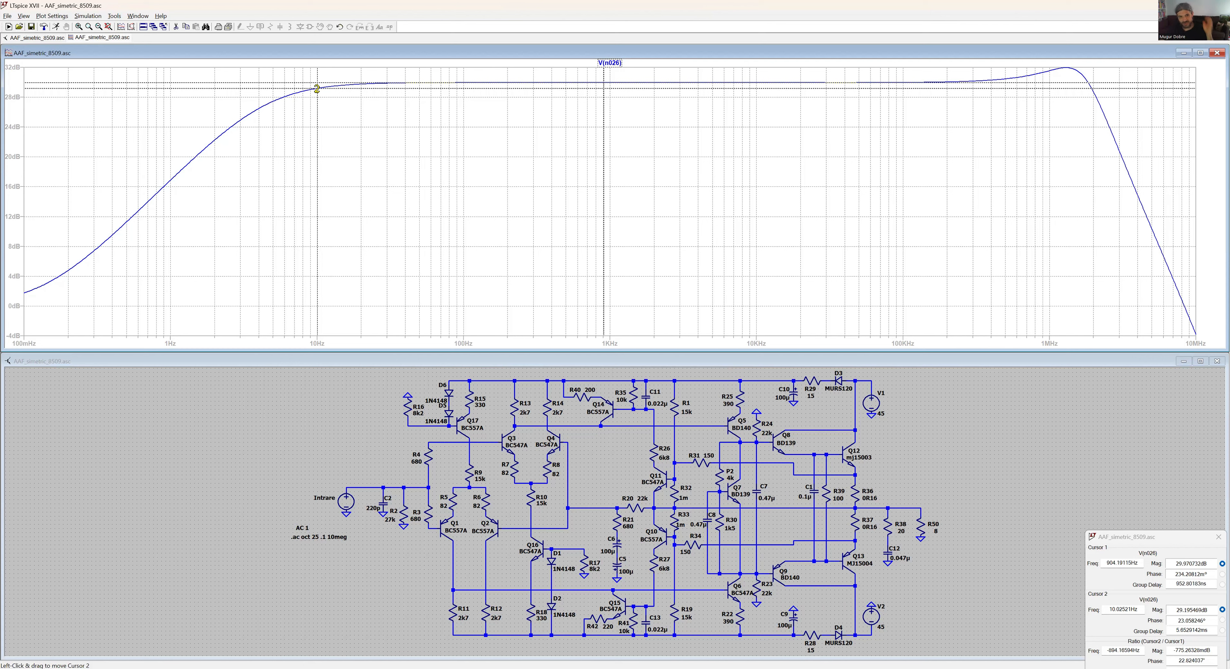
{"action": "left_click_drag", "start_coordinate": [317, 89], "coordinate": [903, 73]}
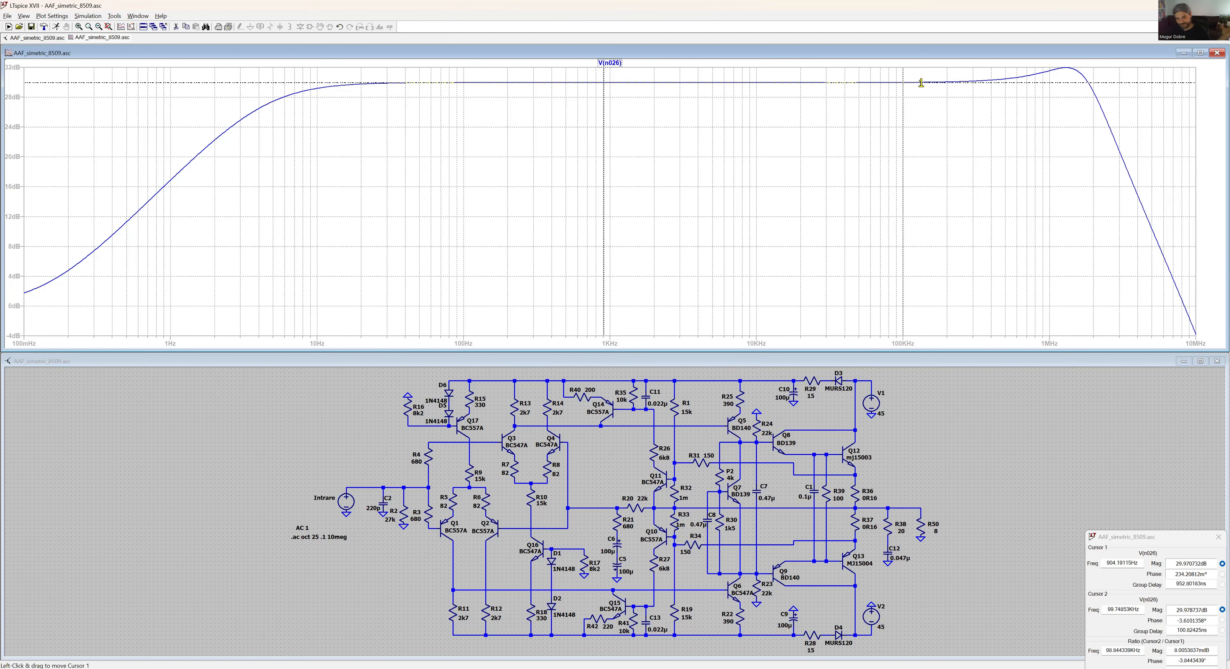
- Close the frequency plot, maximize the schematic and set a transient analysis with stop time 25m and data saving from 20m
{"action": "left_click", "coordinate": [1219, 53]}
{"action": "left_click", "coordinate": [1200, 361]}
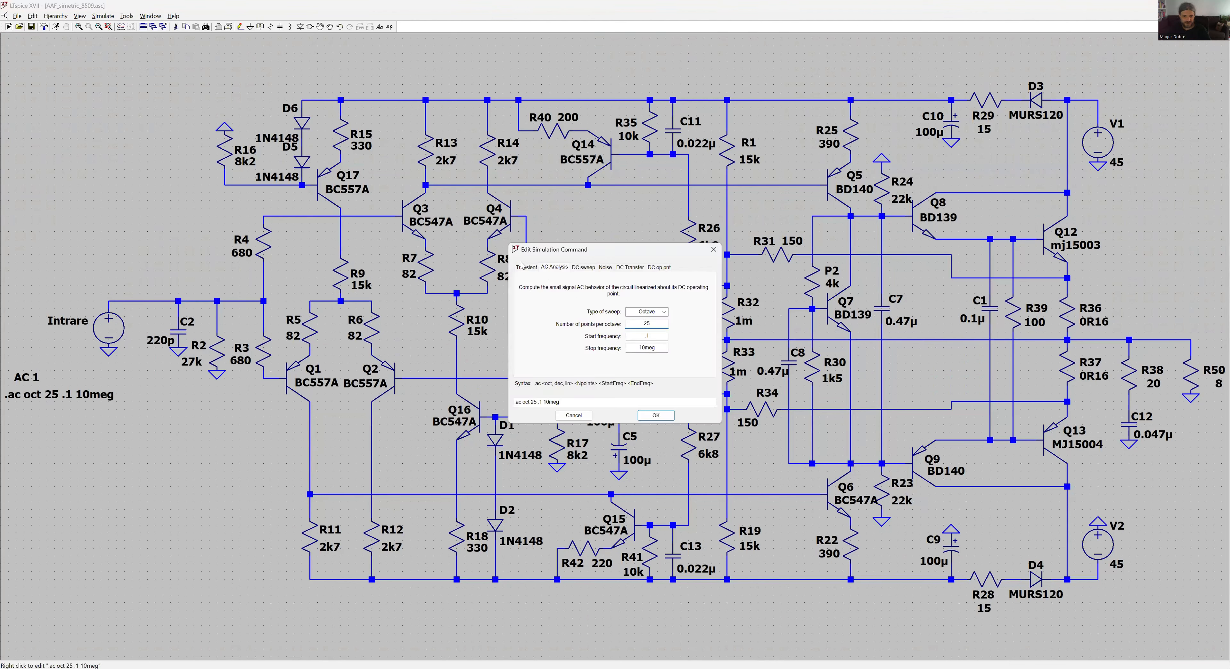
{"action": "left_click", "coordinate": [527, 266]}
{"action": "type", "text": "25m"}
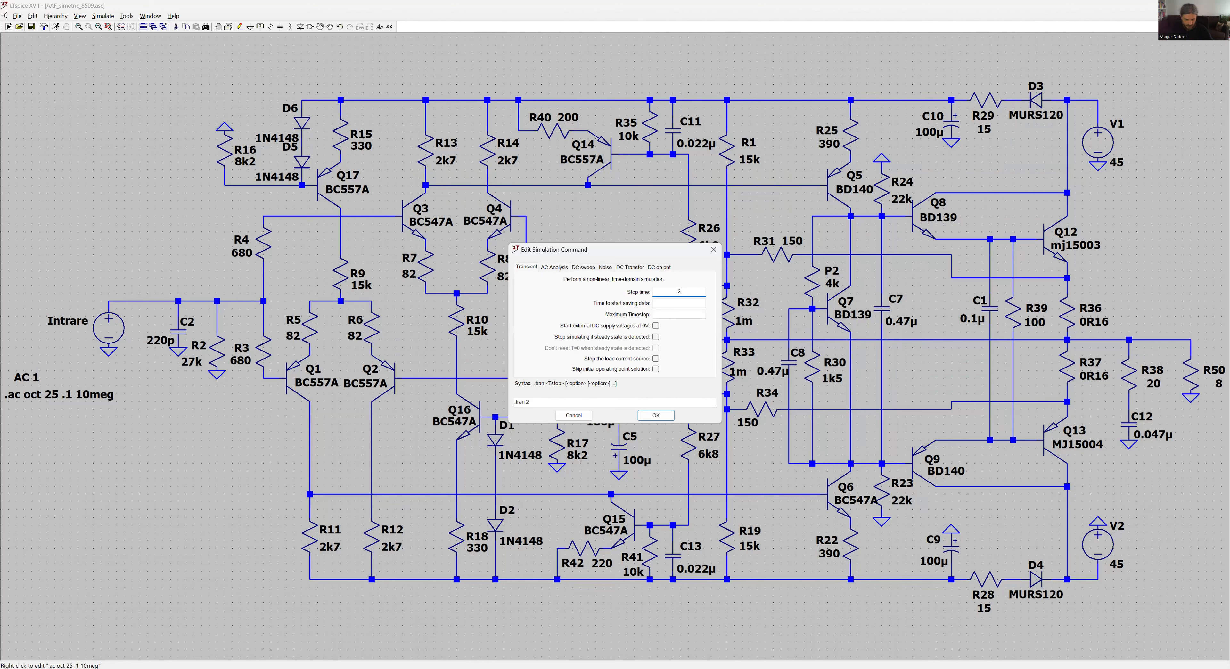
{"action": "left_click", "coordinate": [691, 302]}
{"action": "type", "text": "20m"}
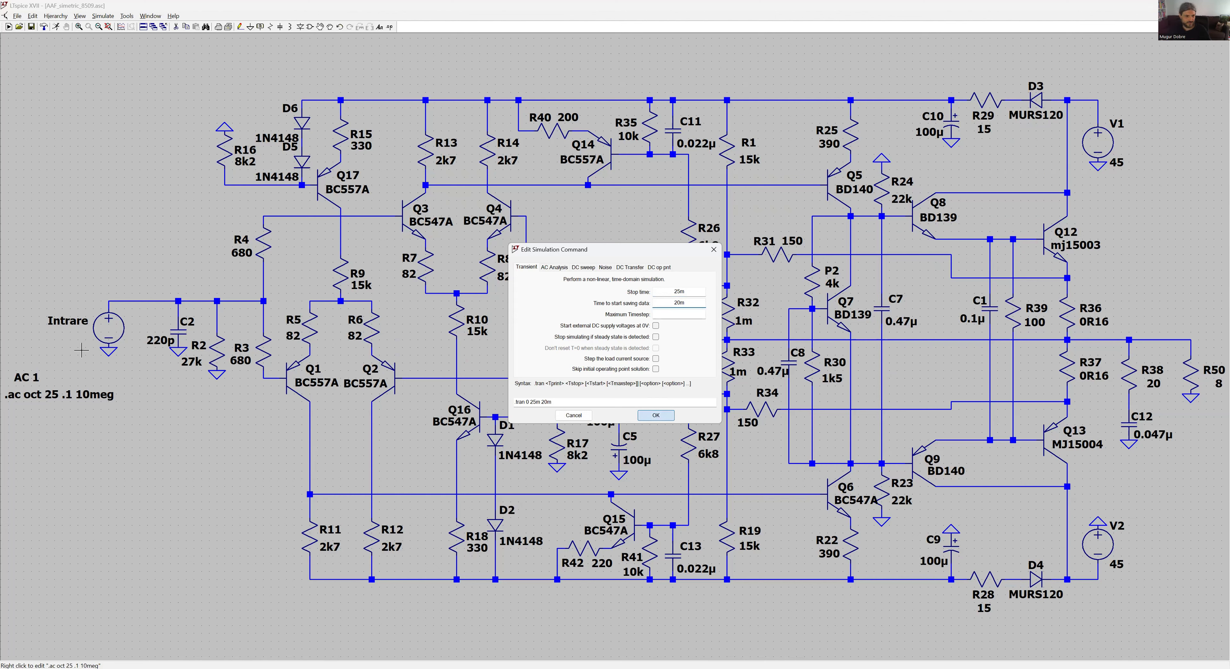
{"action": "key", "text": "Return"}
- Set the Intrare source back to a sine function with 1.2 V amplitude and 1k frequency
{"action": "right_click", "coordinate": [105, 334]}
{"action": "left_click", "coordinate": [485, 266]}
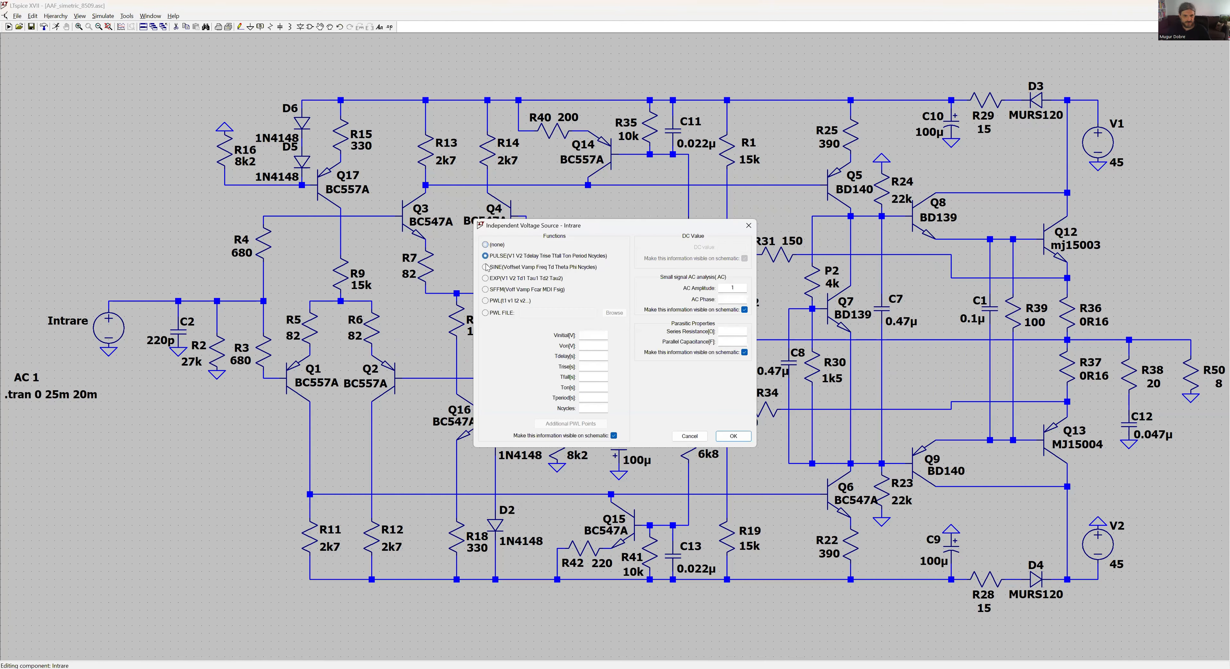
{"action": "left_click", "coordinate": [592, 345]}
{"action": "type", "text": "1"}
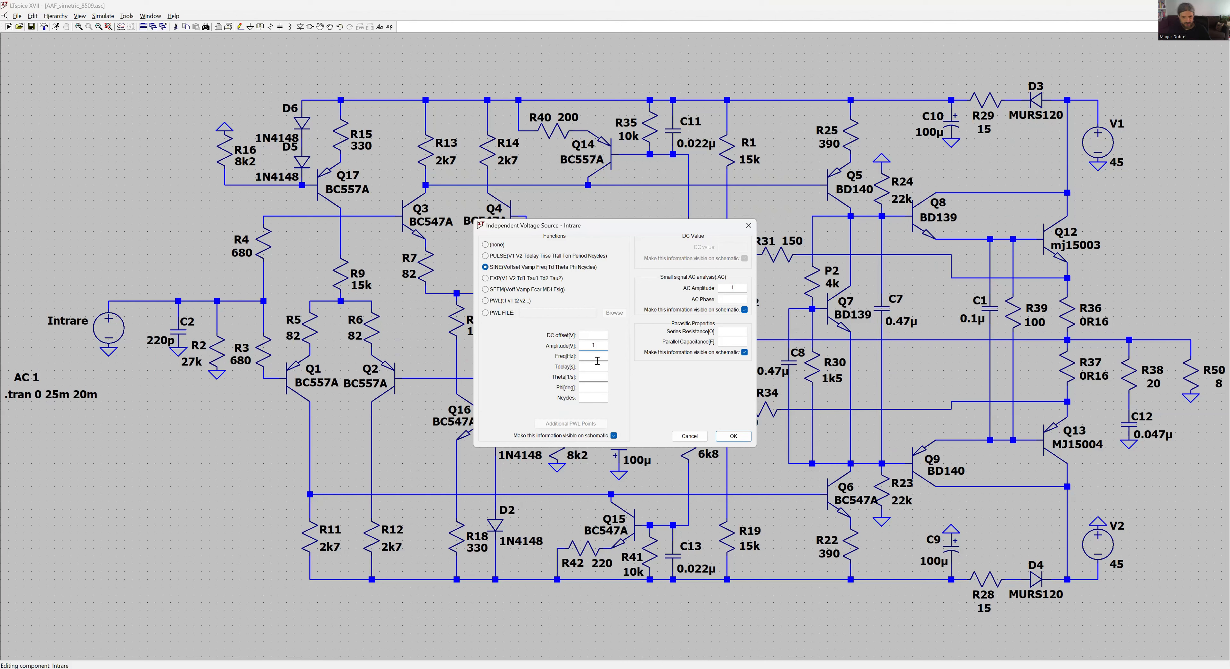
{"action": "type", "text": ".2 "}
{"action": "type", "text": "1k"}
{"action": "left_click", "coordinate": [724, 435]}
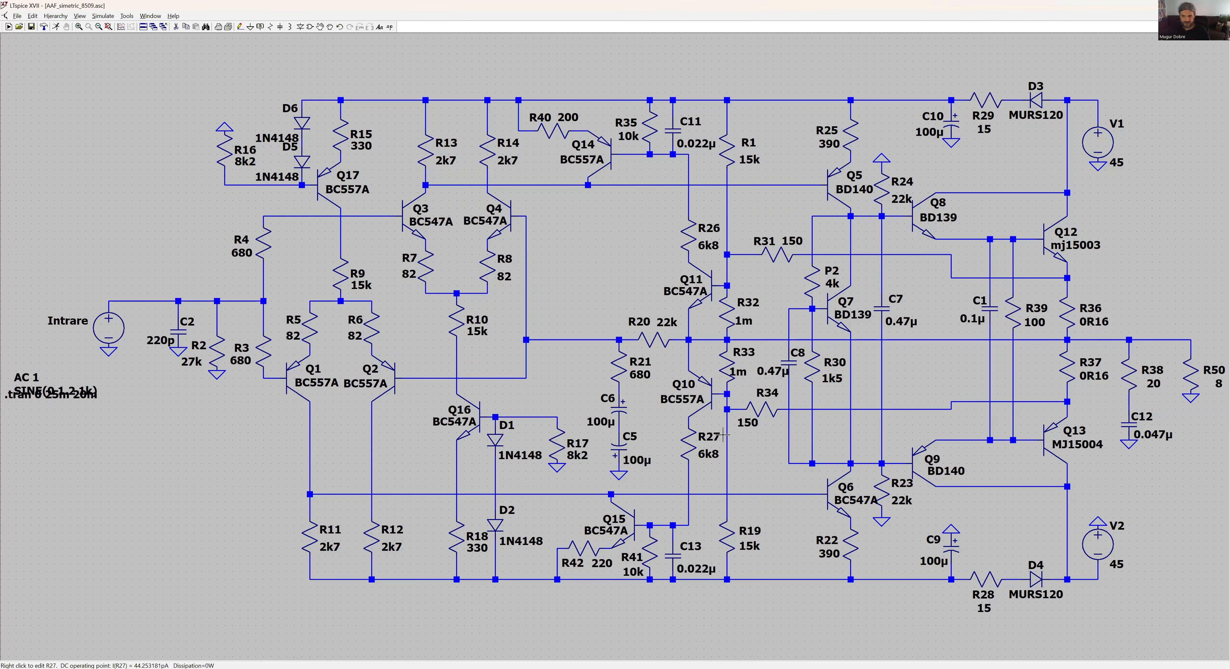
- Run the transient simulation and plot the output voltage at R50 plus the power of R50, V1 and V2
{"action": "left_click", "coordinate": [56, 27]}
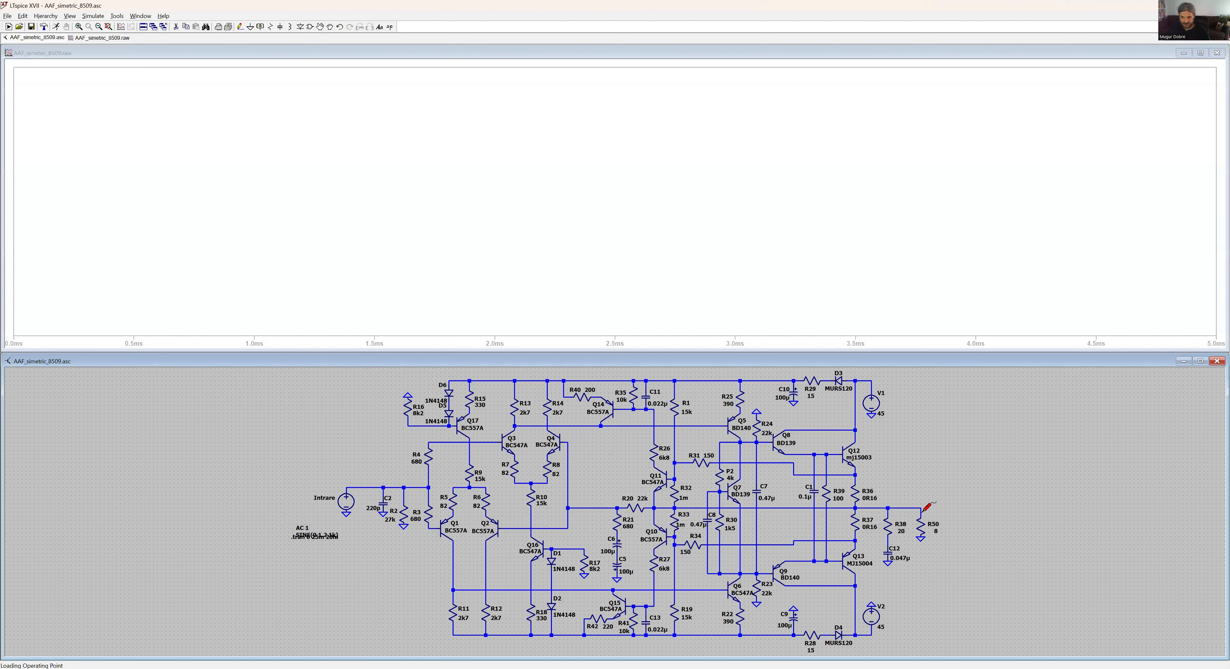
{"action": "left_click", "coordinate": [921, 508]}
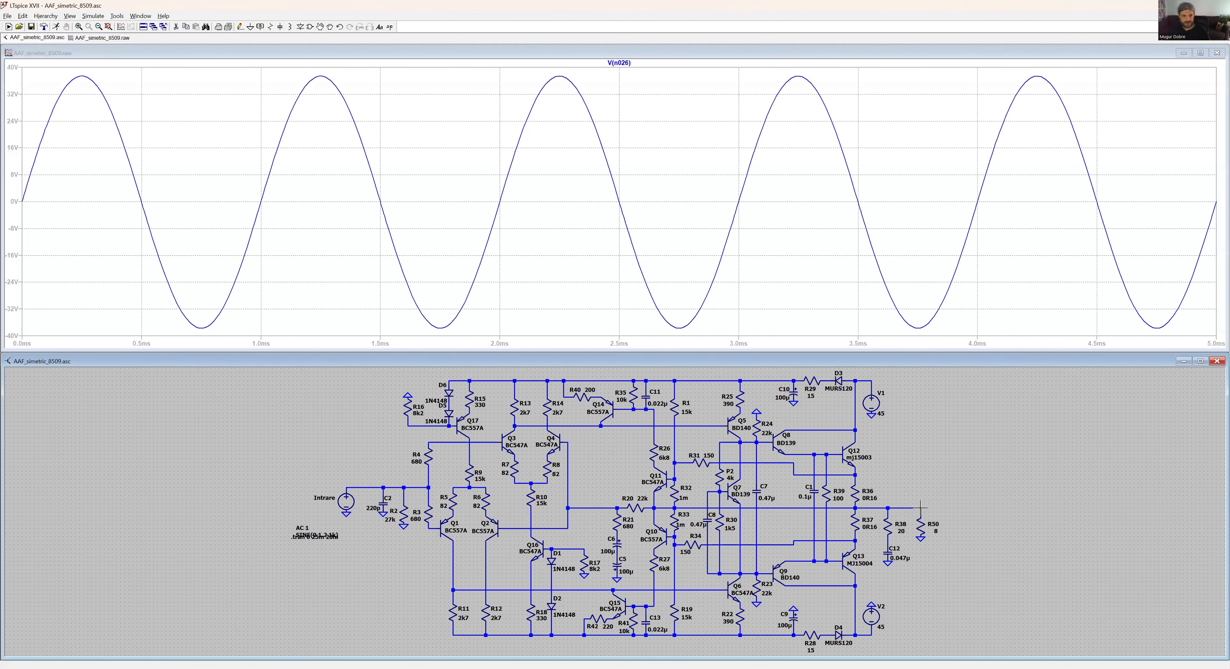
{"action": "left_click", "coordinate": [921, 525]}
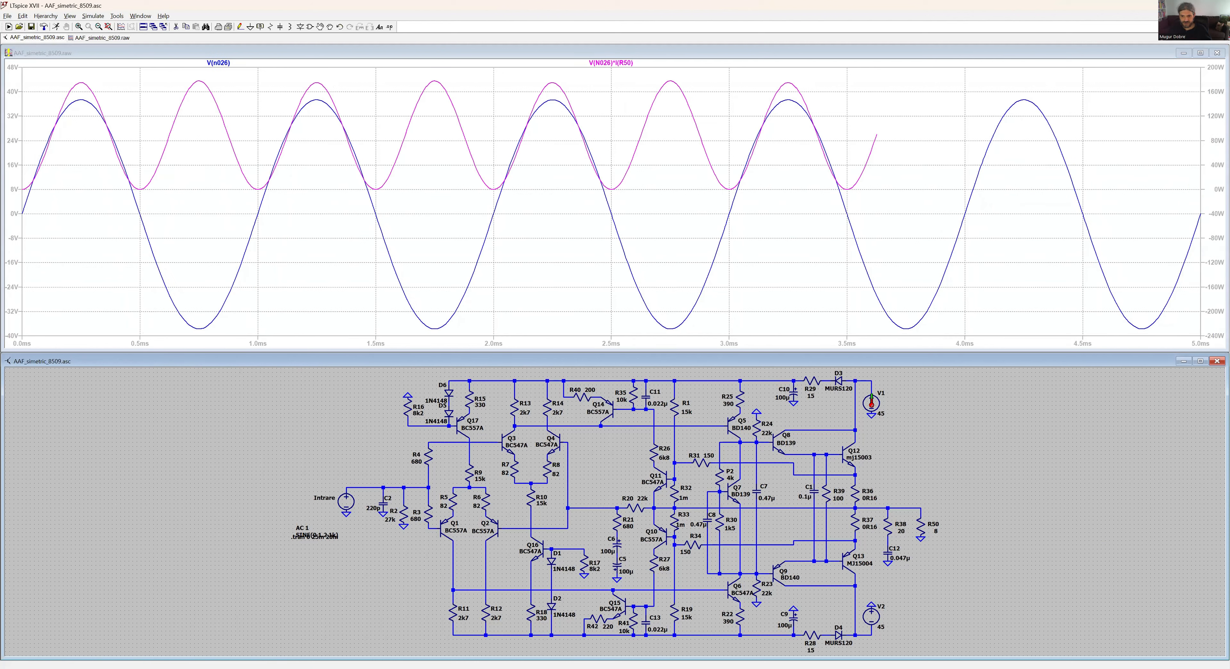
{"action": "left_click", "coordinate": [871, 403], "text": "alt"}
{"action": "left_click", "coordinate": [871, 615], "text": "alt"}
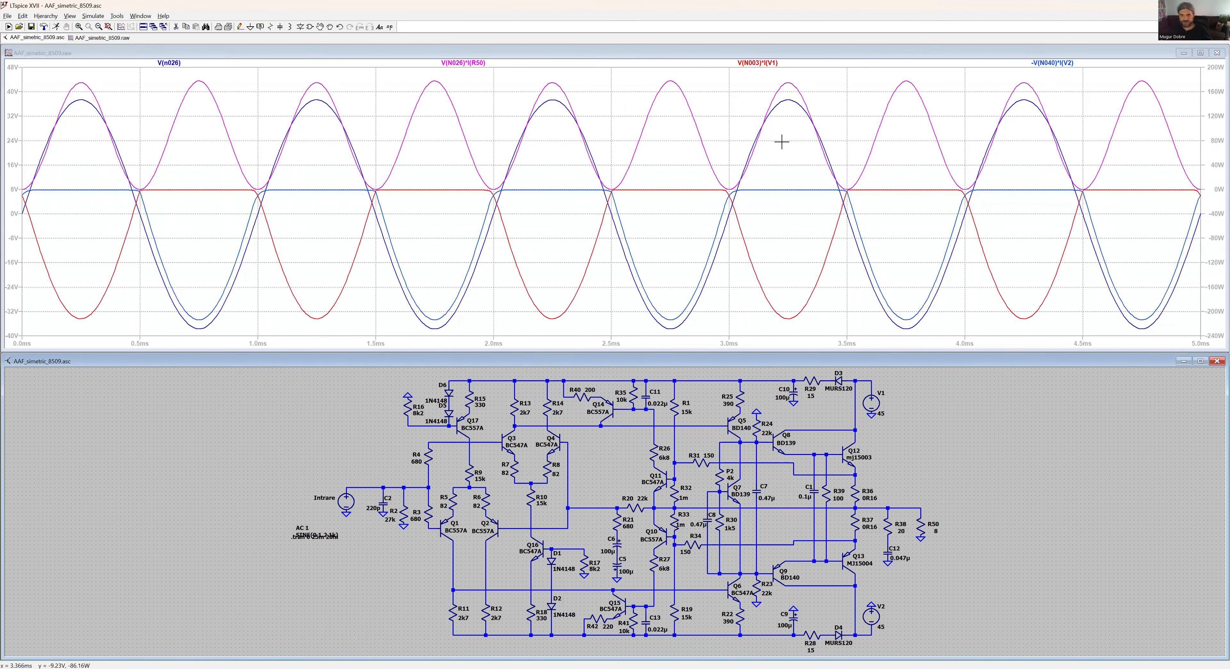
- Integrate the R50 and V1 power traces to read the average output power and the positive supply's average power
{"action": "left_click", "coordinate": [473, 64], "text": "ctrl"}
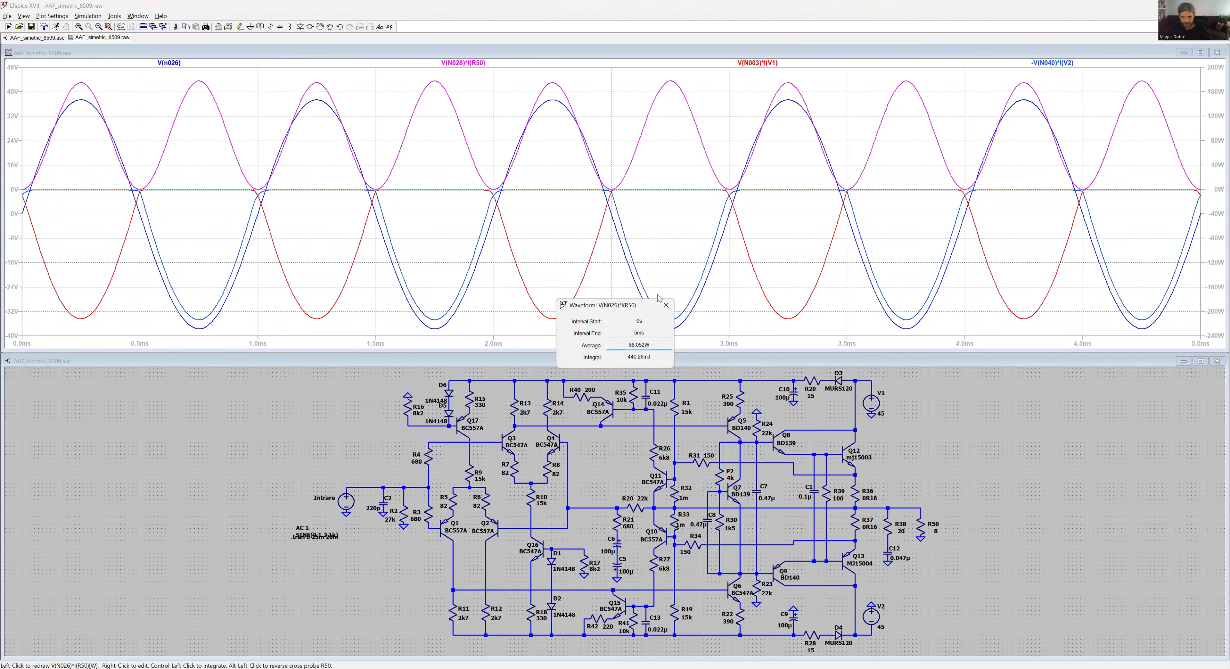
{"action": "left_click", "coordinate": [667, 305]}
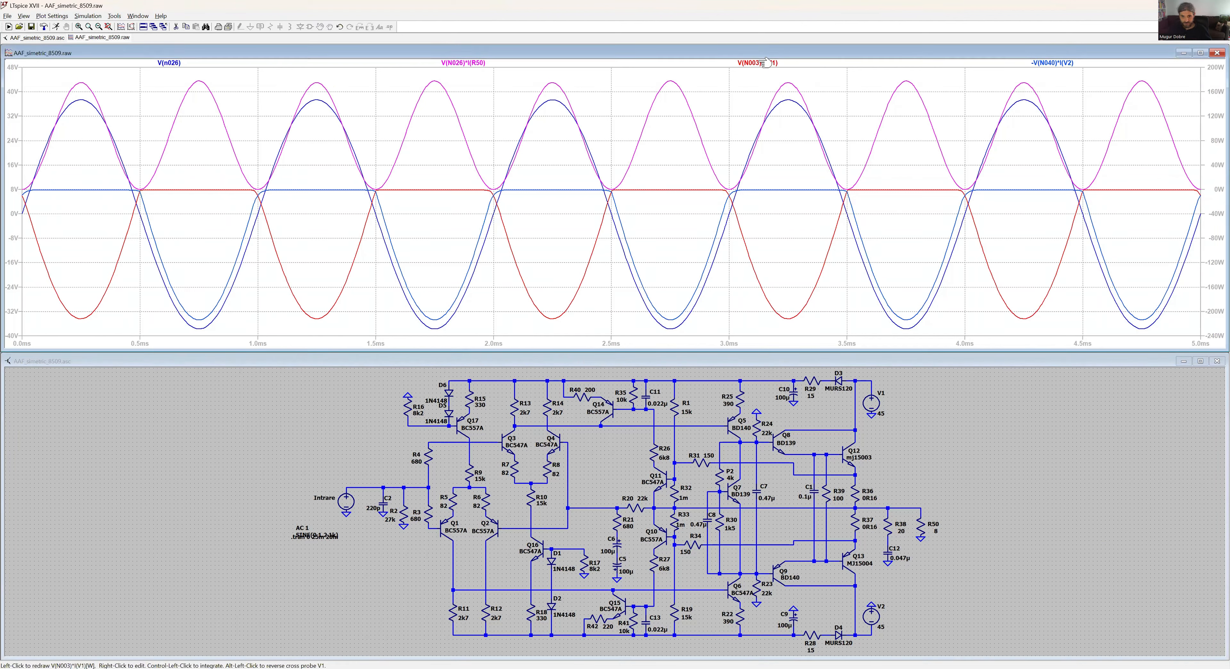
{"action": "left_click", "coordinate": [759, 64], "text": "ctrl"}
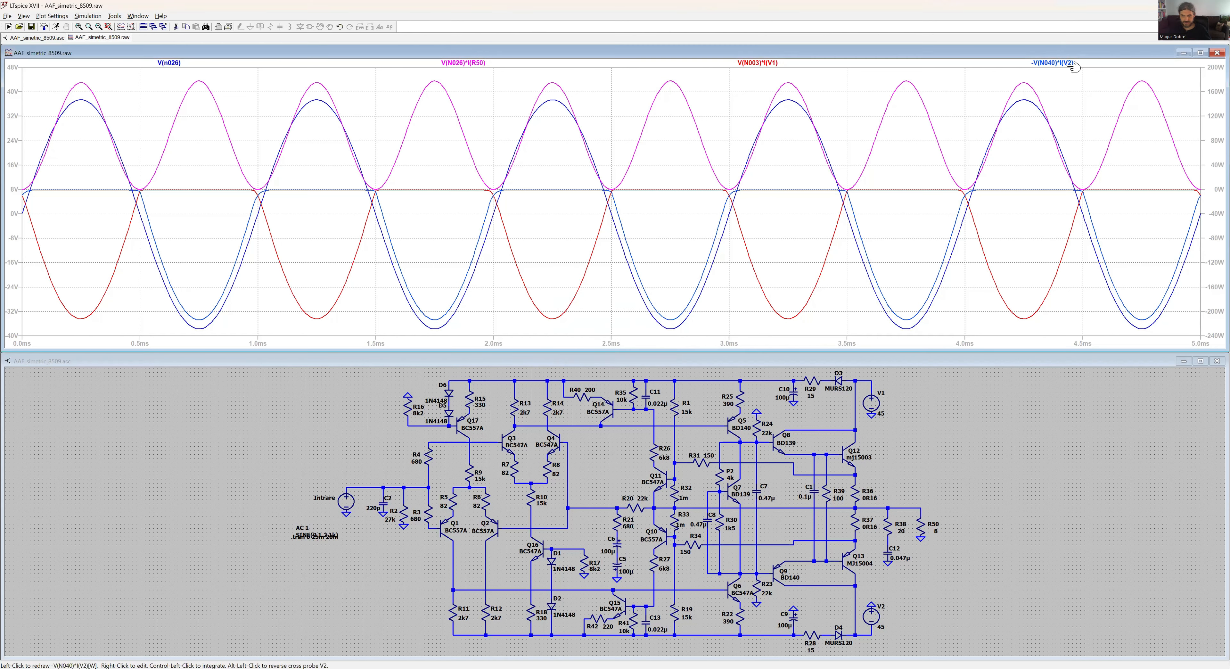
- Integrate the V2 power trace to read the negative supply's average power, and close the readout
{"action": "left_click", "coordinate": [1062, 63], "text": "ctrl"}
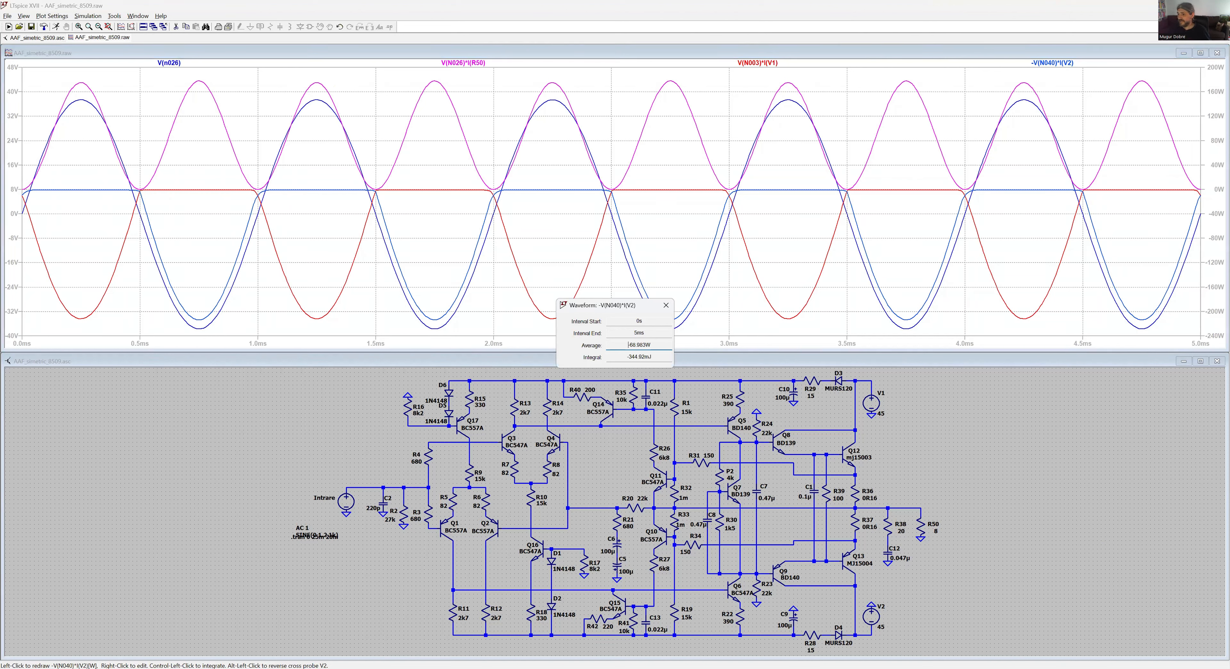
{"action": "key", "text": "alt+Tab"}
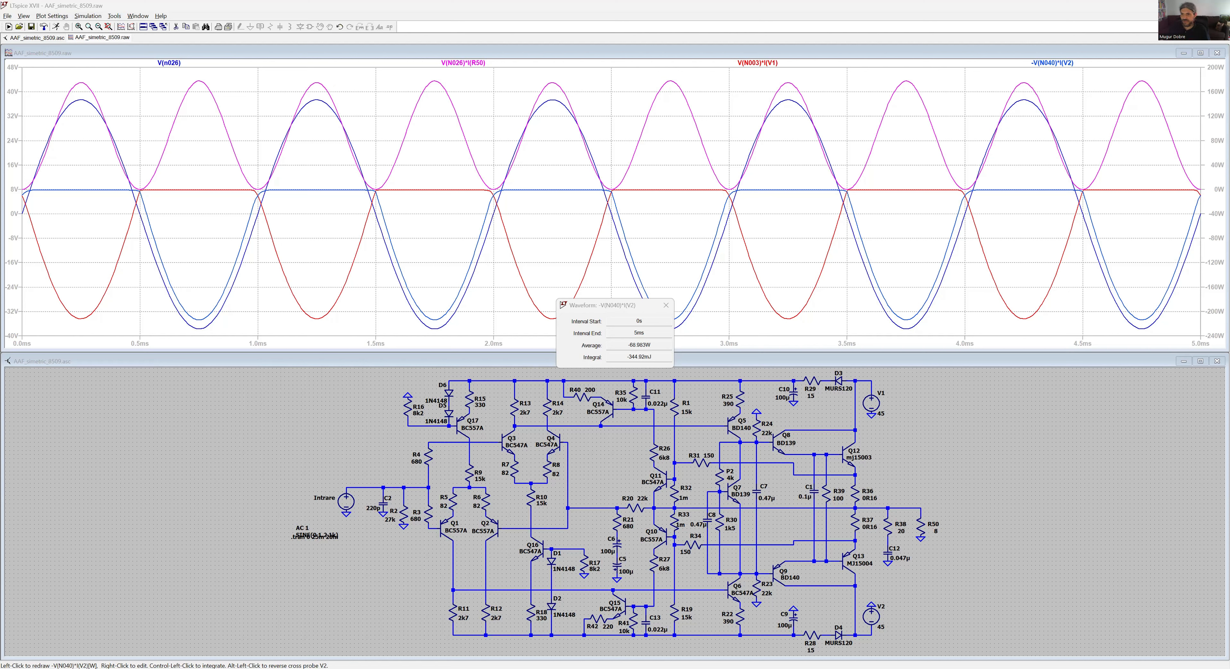
{"action": "left_click", "coordinate": [671, 306]}
- Delete the three power traces and the output voltage trace from the plot
{"action": "right_click", "coordinate": [758, 63]}
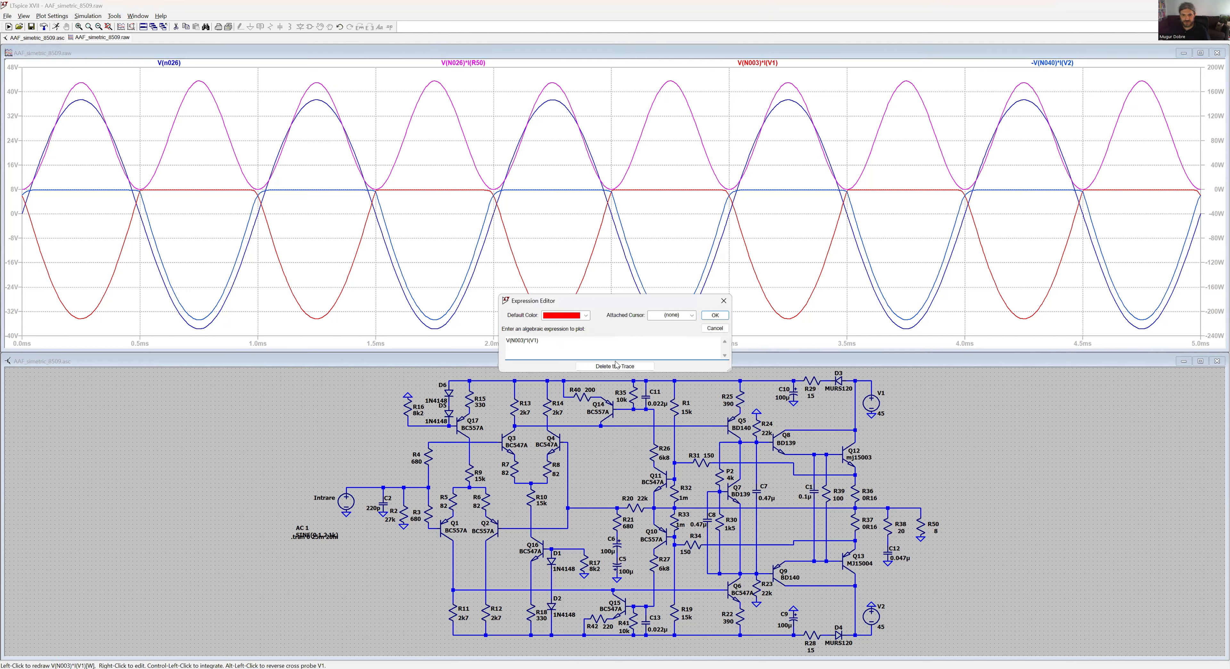
{"action": "left_click", "coordinate": [615, 366]}
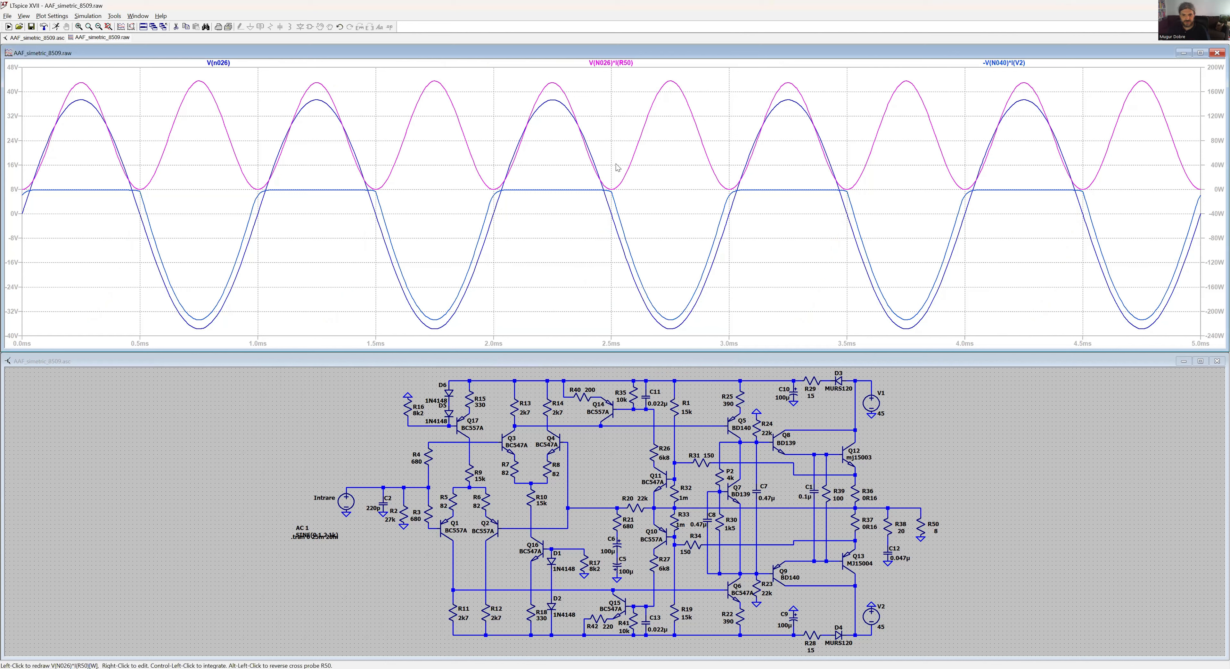
{"action": "right_click", "coordinate": [611, 62]}
{"action": "left_click", "coordinate": [615, 366]}
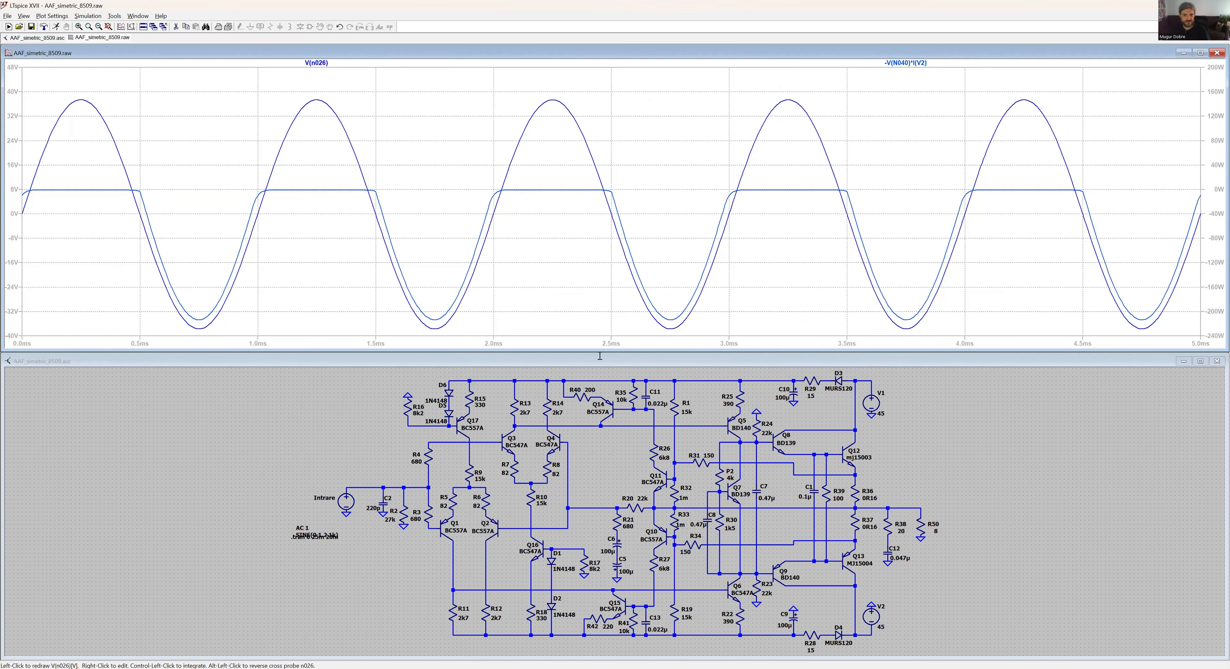
{"action": "right_click", "coordinate": [317, 63]}
{"action": "left_click", "coordinate": [615, 366]}
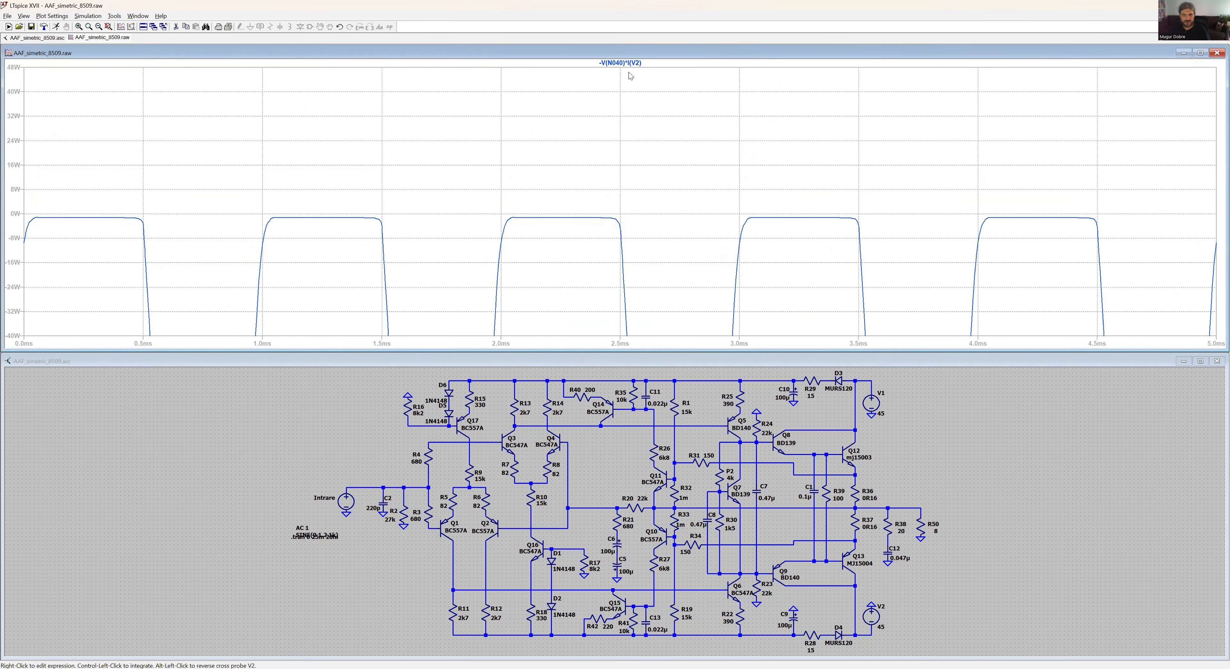
{"action": "right_click", "coordinate": [620, 62]}
{"action": "left_click", "coordinate": [615, 366]}
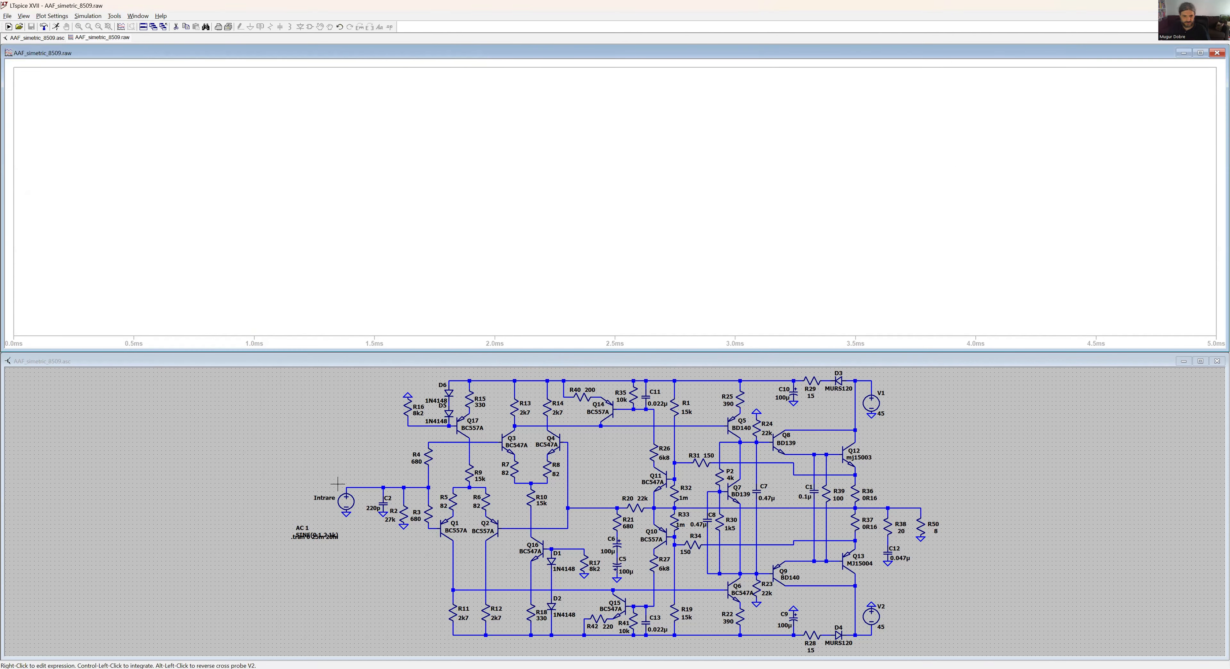
- Set the Intrare source's sine amplitude to 1.2p
{"action": "right_click", "coordinate": [345, 502]}
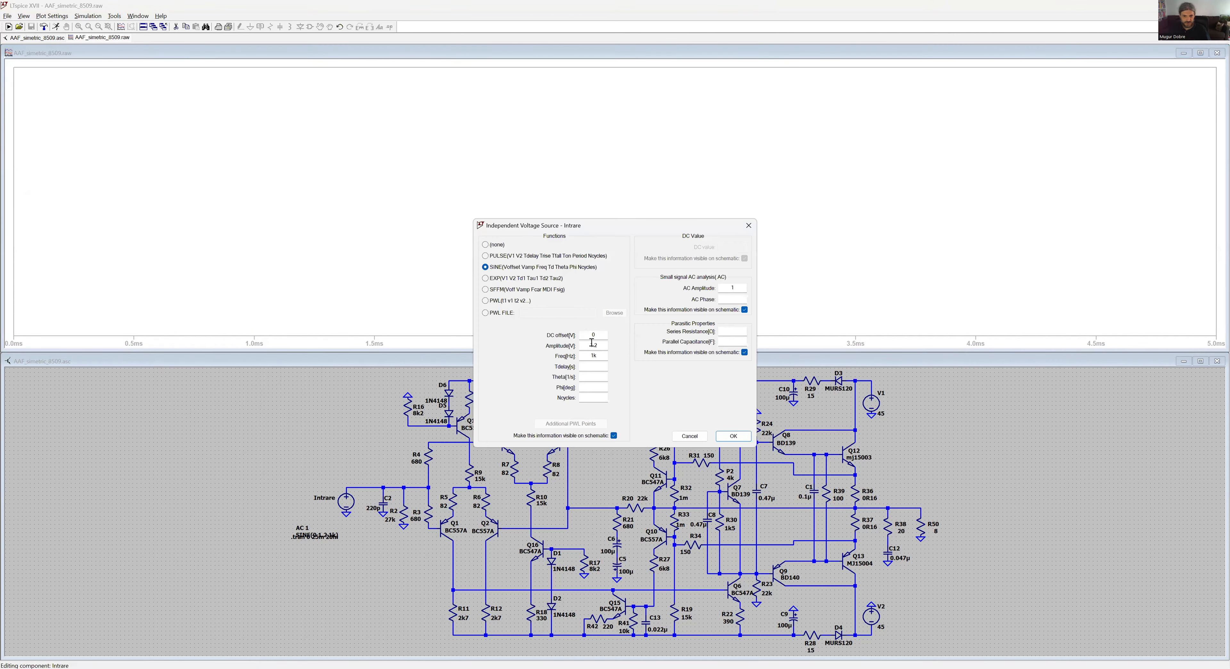
{"action": "left_click", "coordinate": [600, 345]}
{"action": "type", "text": "p"}
{"action": "left_click", "coordinate": [741, 436]}
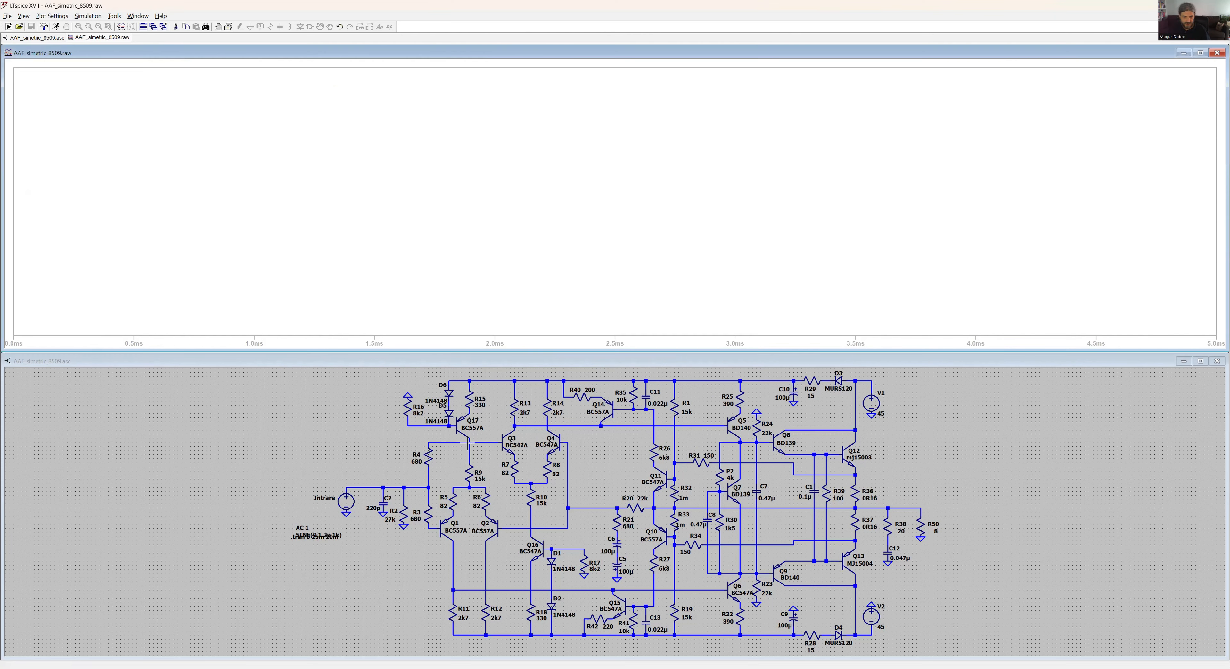
- Plot the currents through R9, R10, R25 and R36, and rerun the transient simulation
{"action": "left_click", "coordinate": [385, 443]}
{"action": "left_click", "coordinate": [469, 473]}
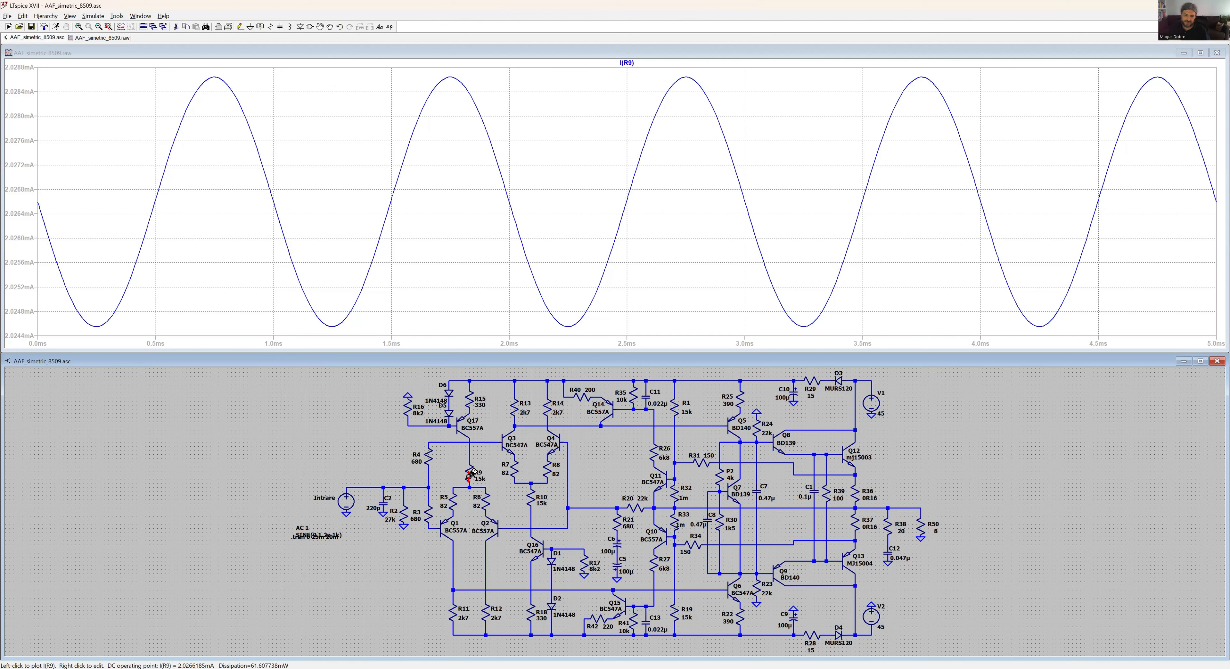
{"action": "left_click", "coordinate": [534, 500]}
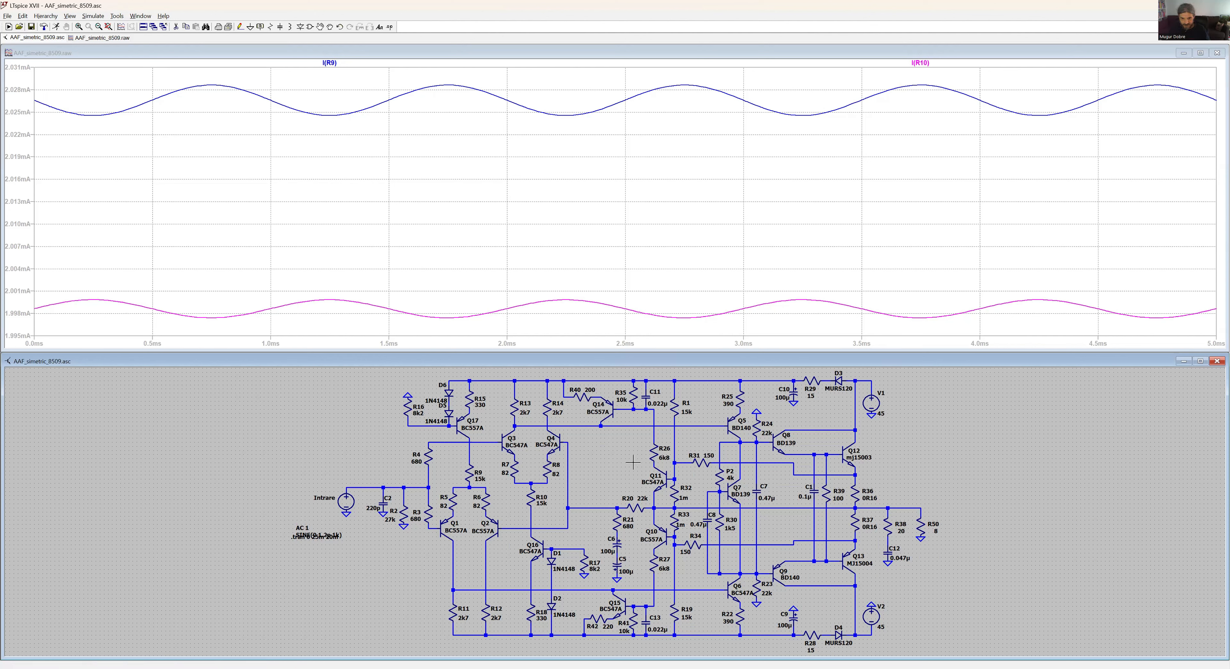
{"action": "left_click", "coordinate": [744, 397]}
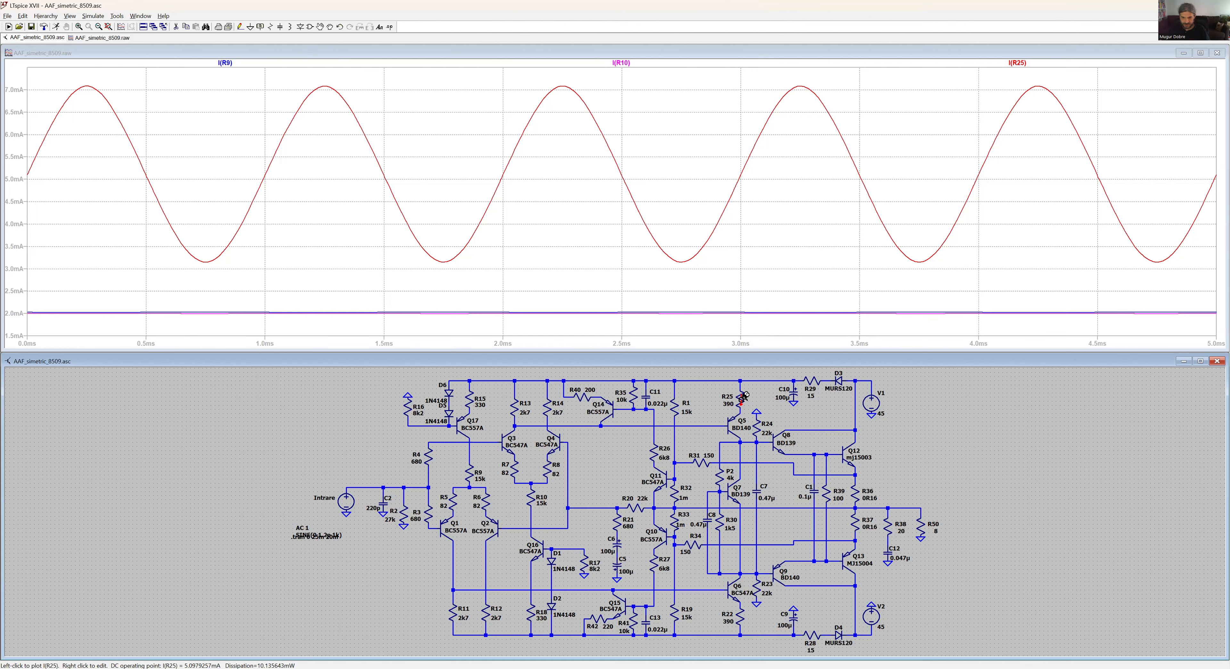
{"action": "left_click", "coordinate": [858, 492]}
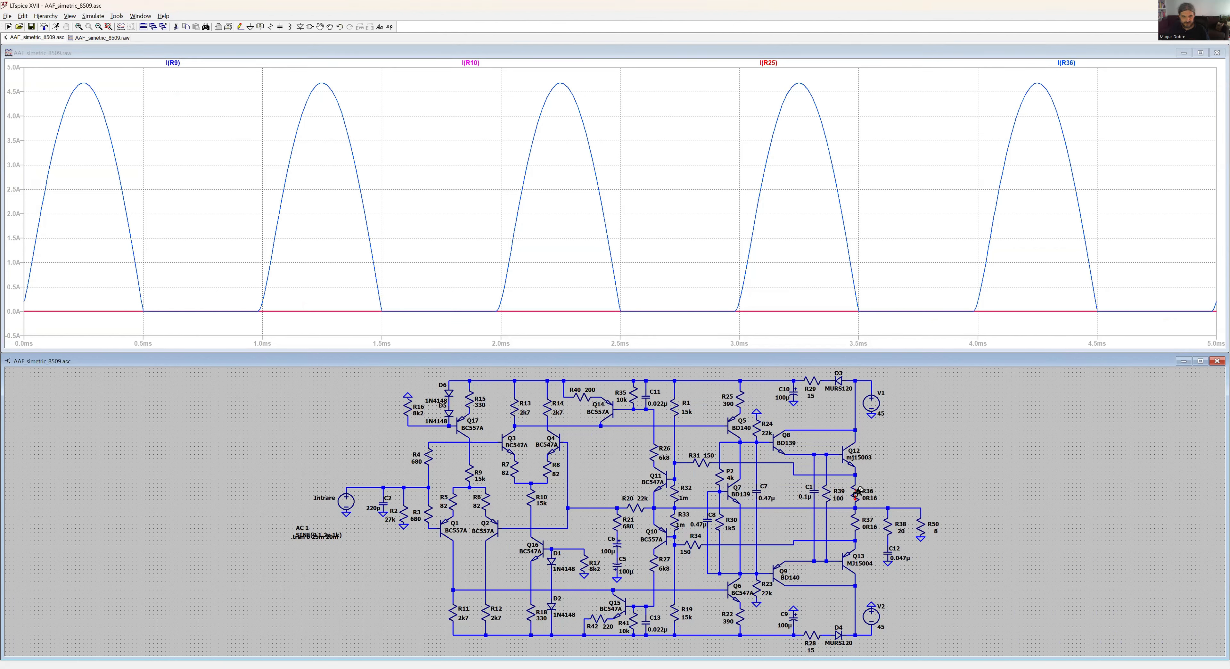
{"action": "left_click", "coordinate": [56, 27]}
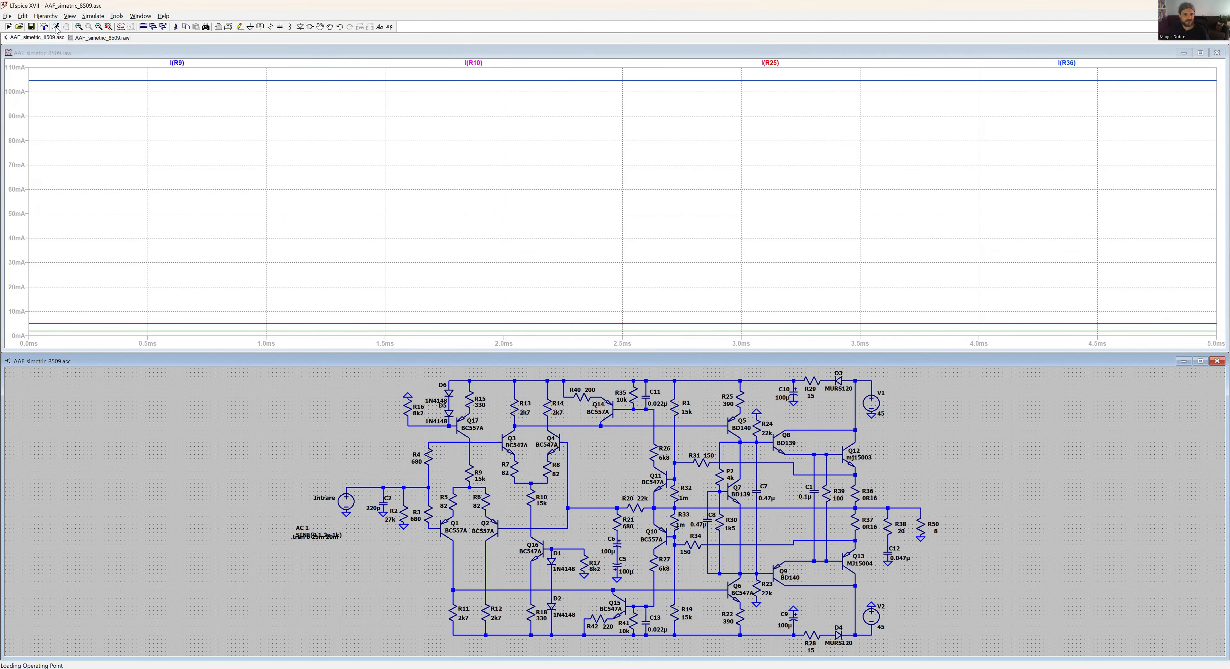
- Place a cursor on the R36 current trace, and delete the R36, R25, R10 and R9 current traces
{"action": "left_click", "coordinate": [1067, 63]}
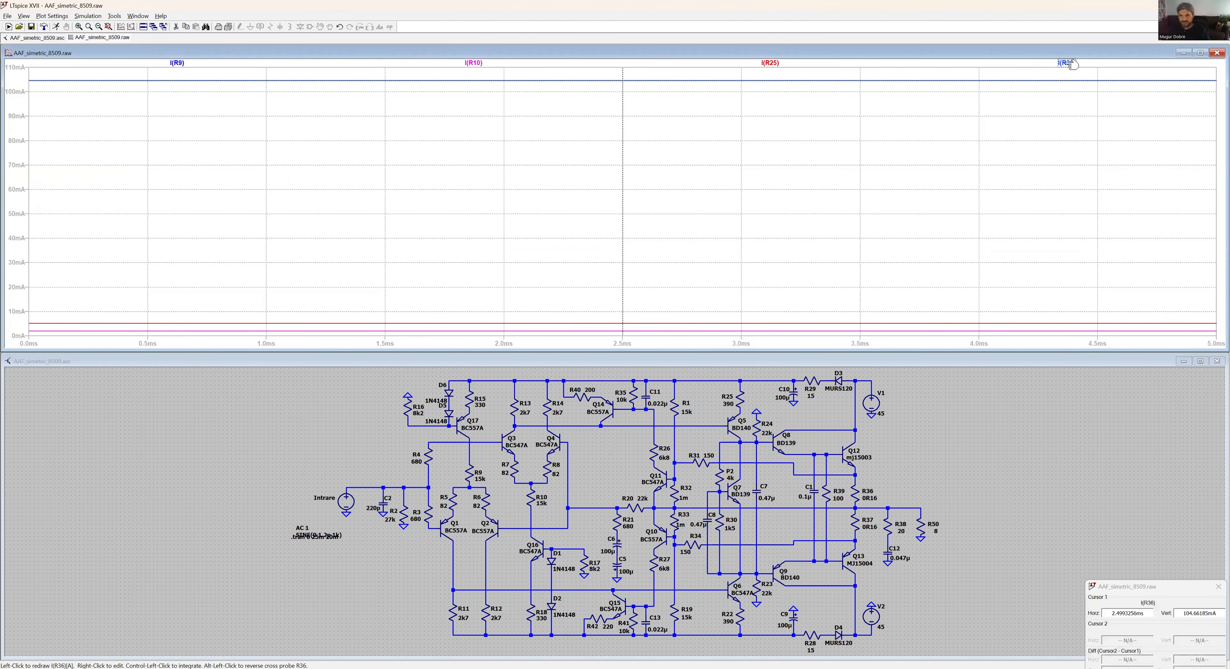
{"action": "right_click", "coordinate": [1070, 63]}
{"action": "left_click", "coordinate": [620, 365]}
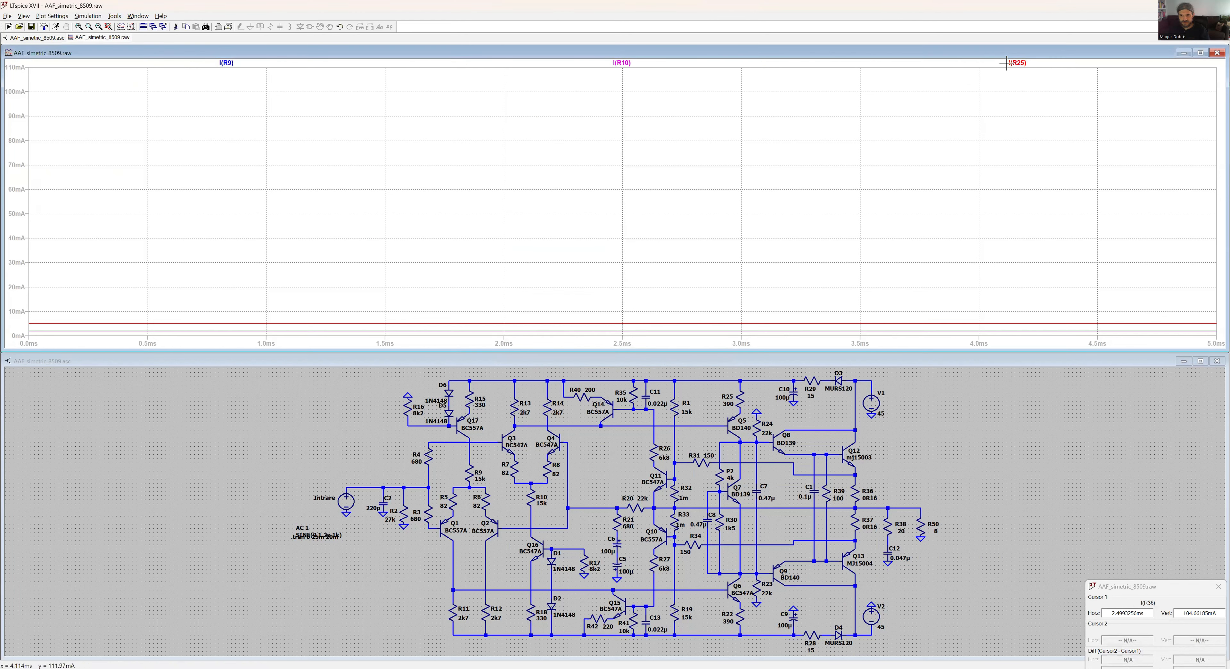
{"action": "right_click", "coordinate": [1018, 64]}
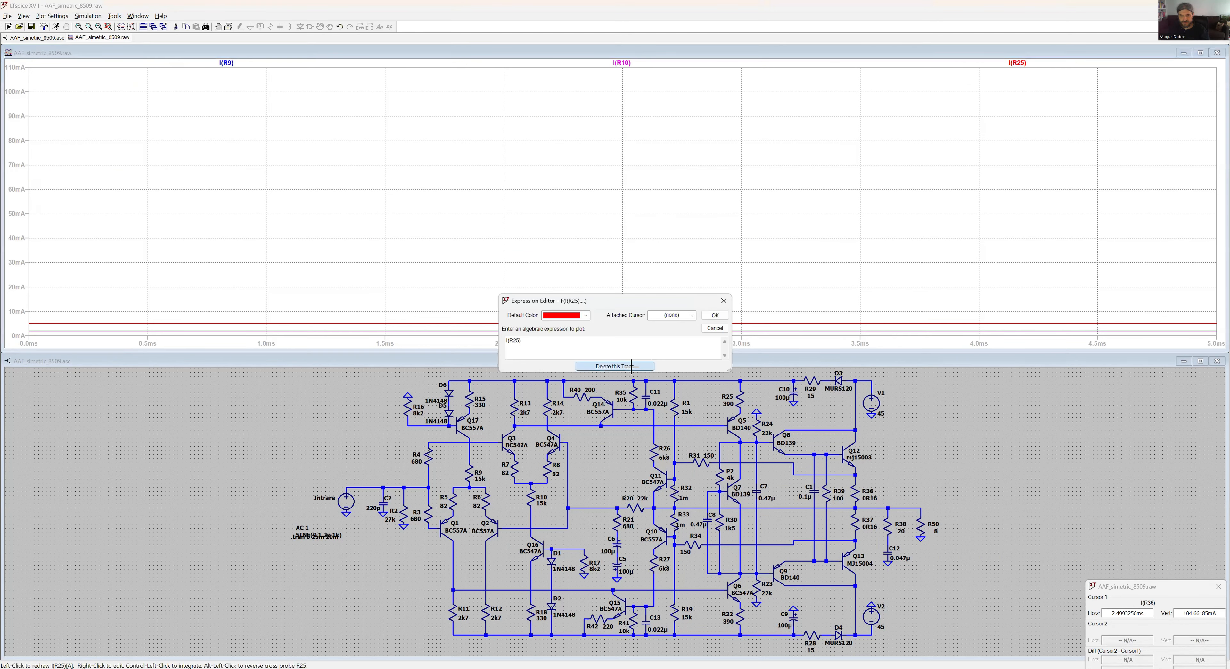
{"action": "left_click", "coordinate": [631, 367]}
{"action": "right_click", "coordinate": [917, 62]}
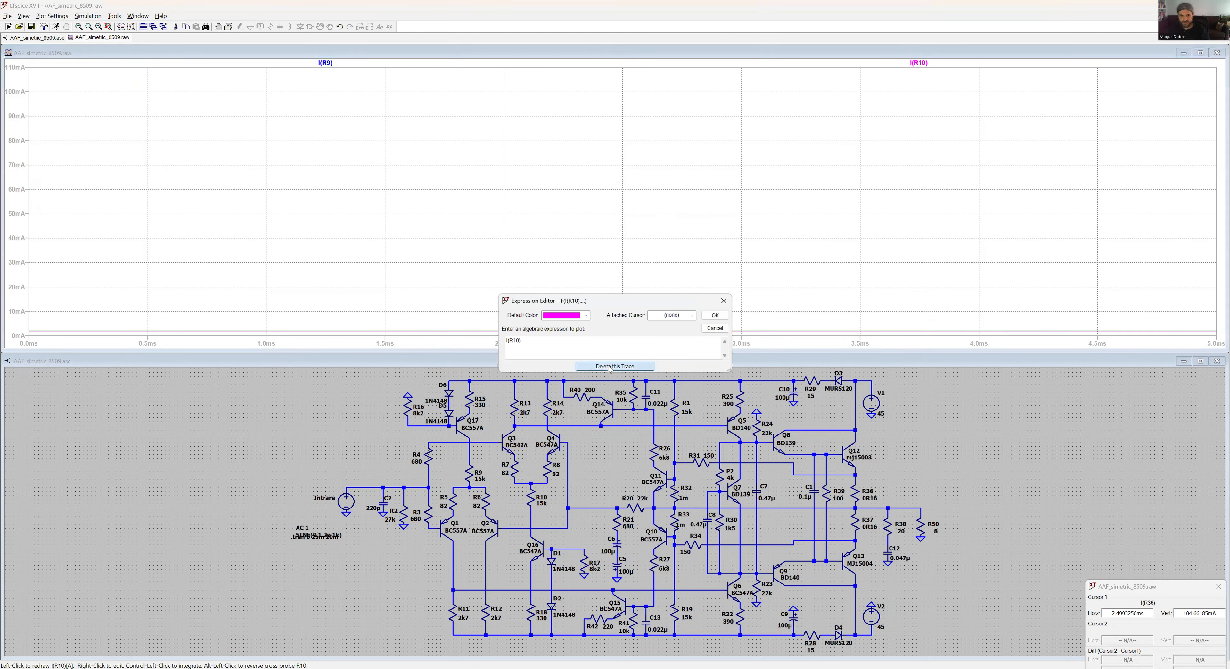
{"action": "left_click", "coordinate": [612, 367]}
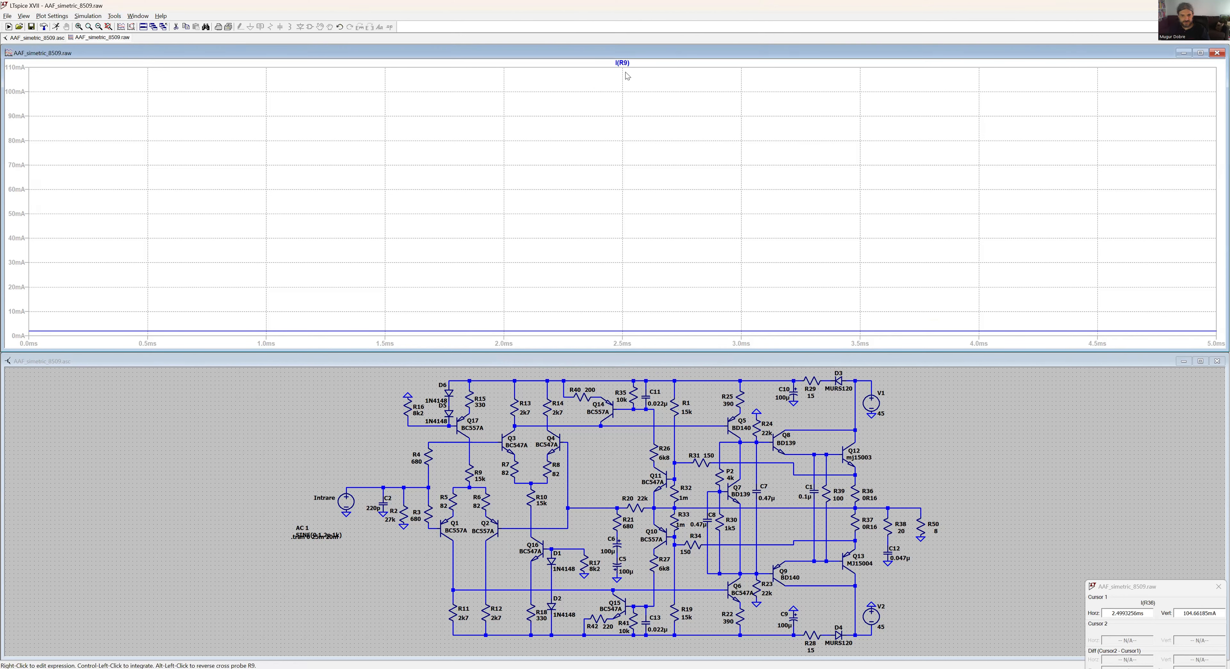
{"action": "right_click", "coordinate": [626, 63]}
{"action": "left_click", "coordinate": [611, 367]}
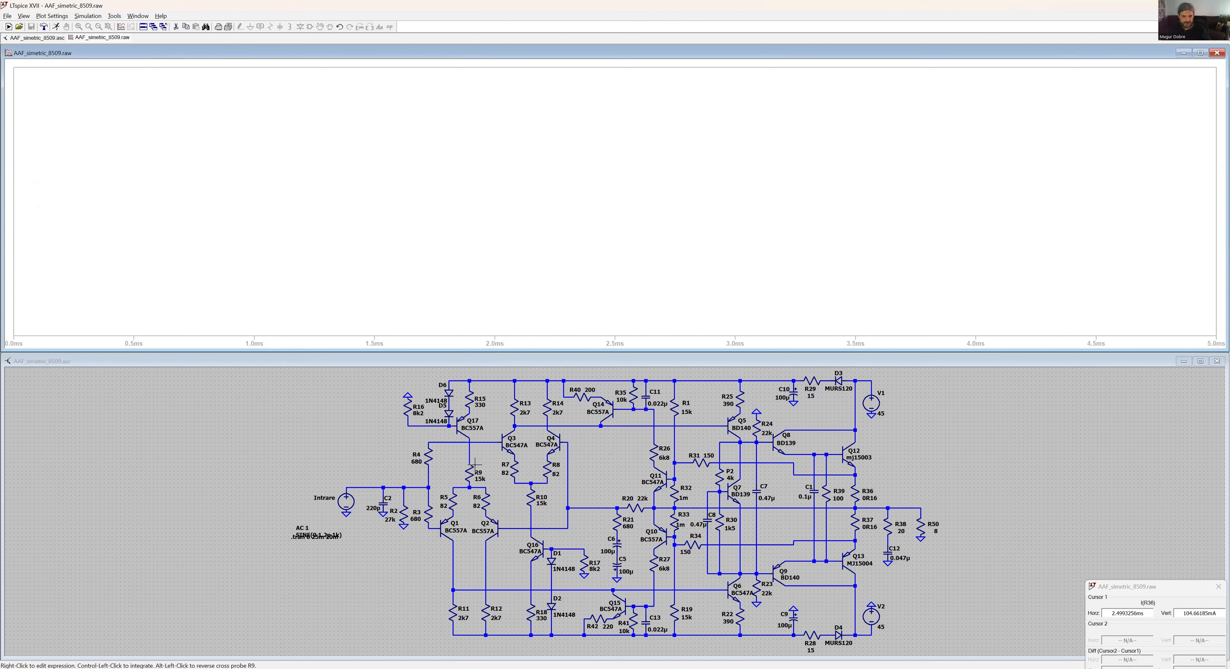
- Plot the quiescent currents through R9, R10, R25 and R22
{"action": "left_click", "coordinate": [470, 473]}
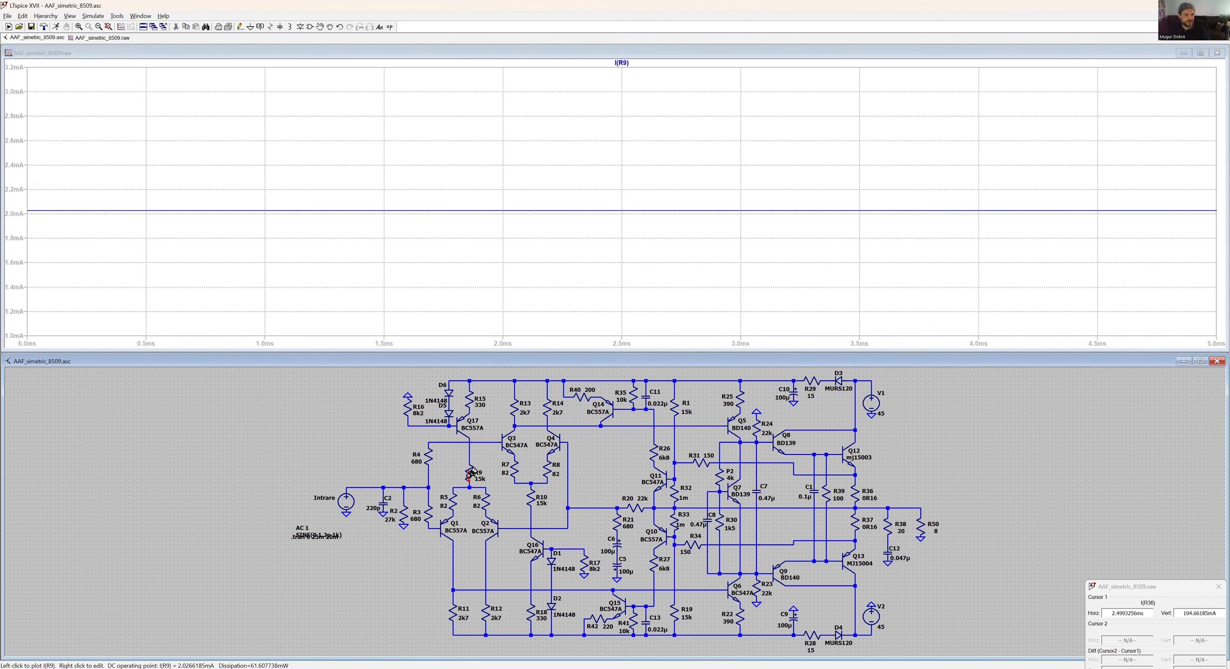
{"action": "left_click", "coordinate": [532, 498]}
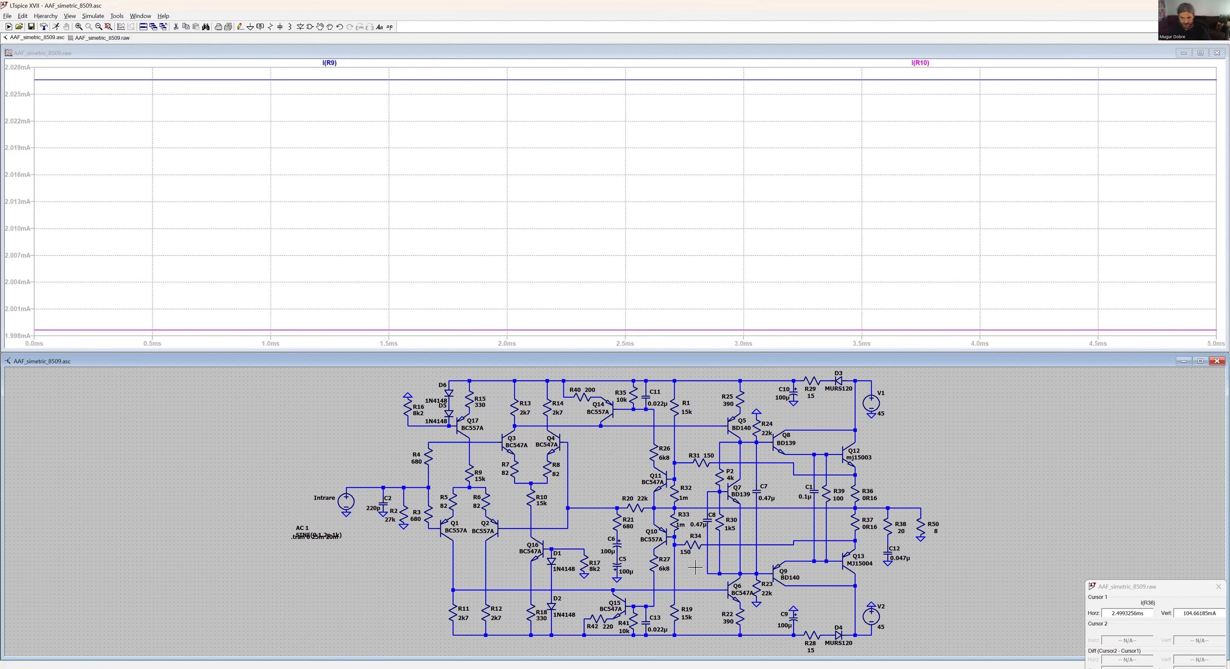
{"action": "left_click", "coordinate": [742, 397]}
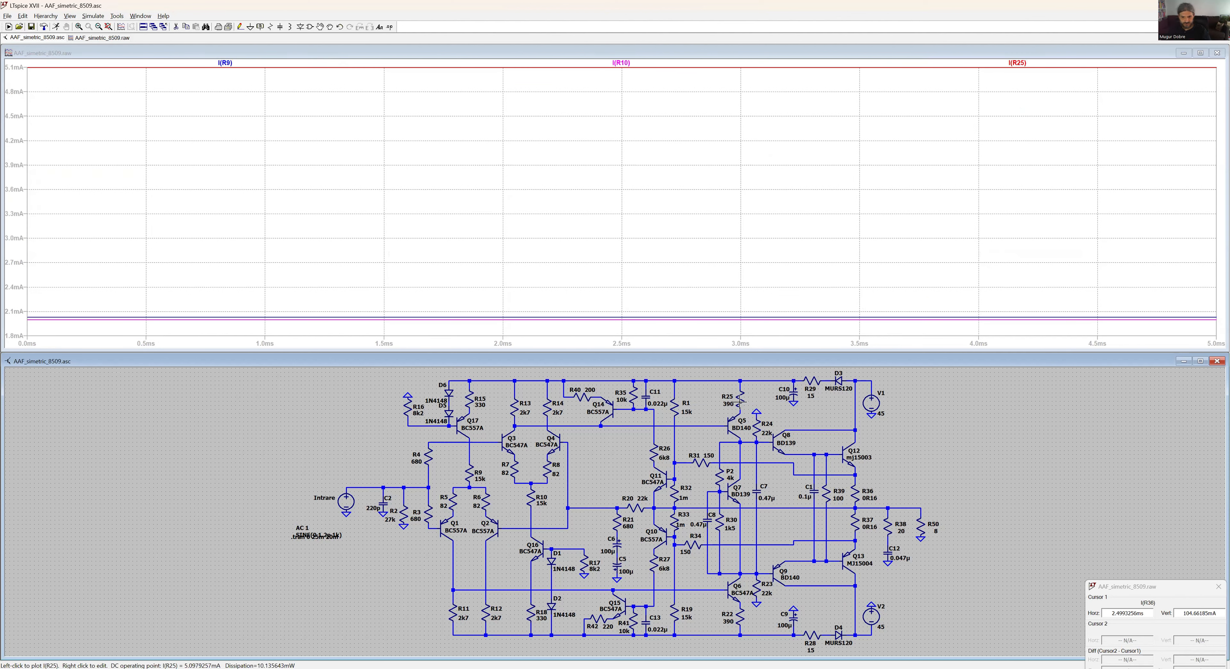
{"action": "left_click", "coordinate": [744, 614]}
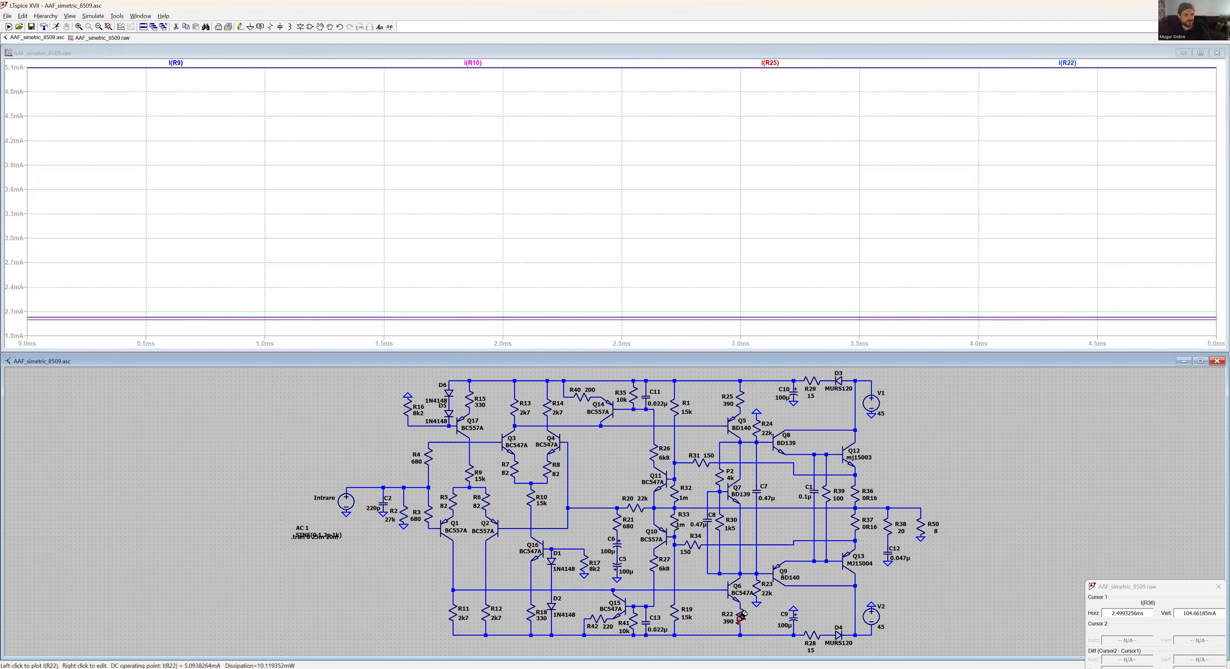
- Clear the R9, R10, R25 and R22 current traces from the plot
{"action": "right_click", "coordinate": [430, 160]}
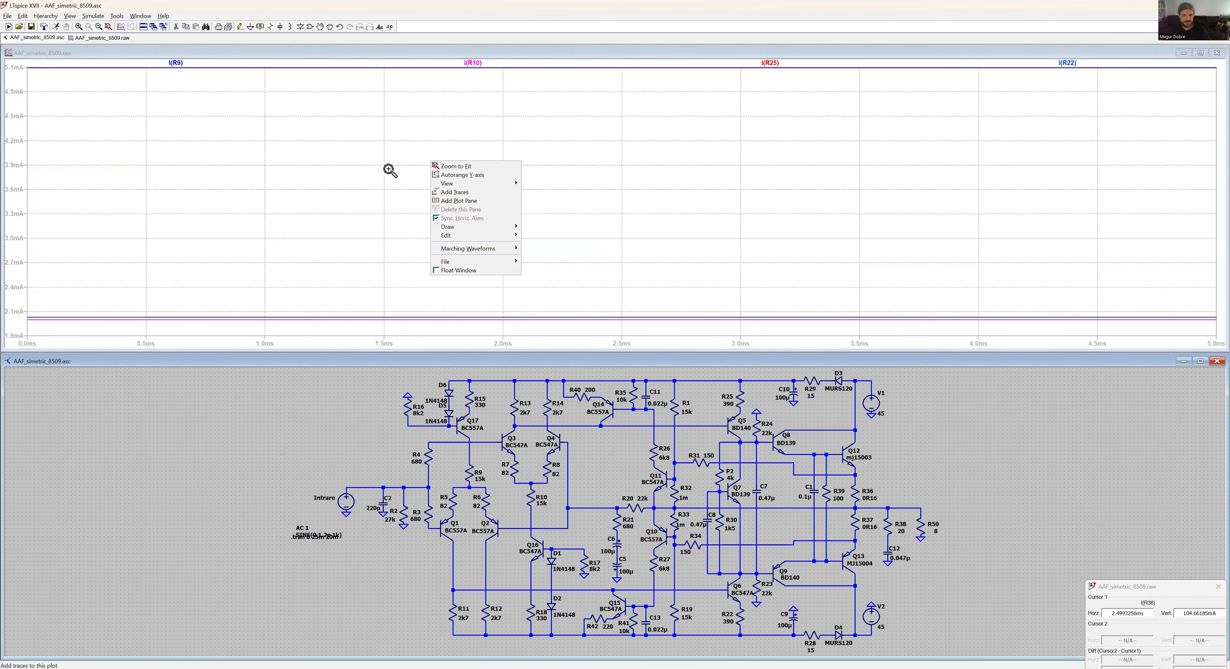
{"action": "left_click", "coordinate": [391, 170]}
{"action": "left_click", "coordinate": [176, 64]}
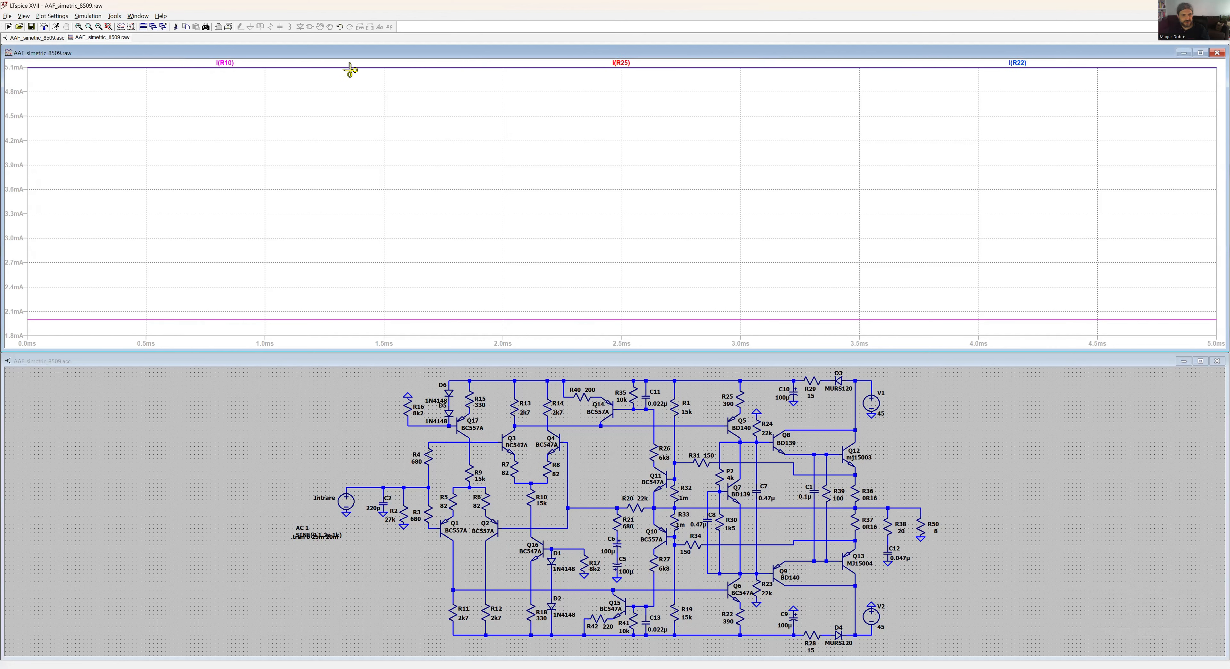
{"action": "left_click", "coordinate": [230, 63]}
{"action": "left_click", "coordinate": [334, 67]}
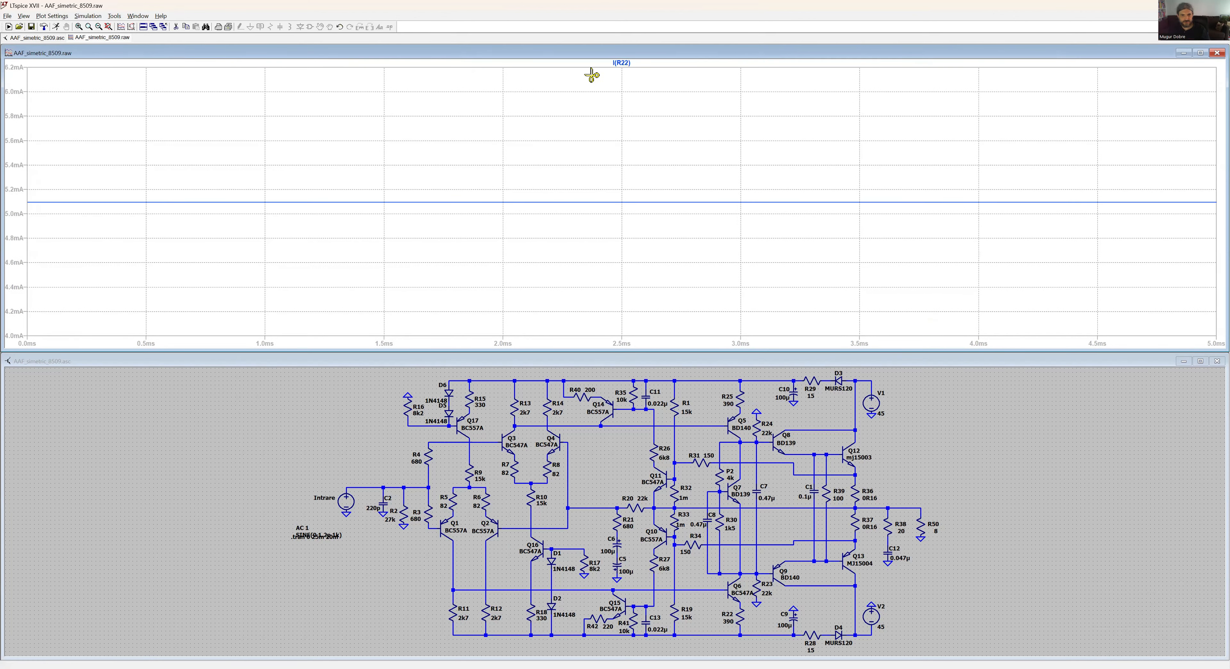
{"action": "left_click", "coordinate": [612, 65]}
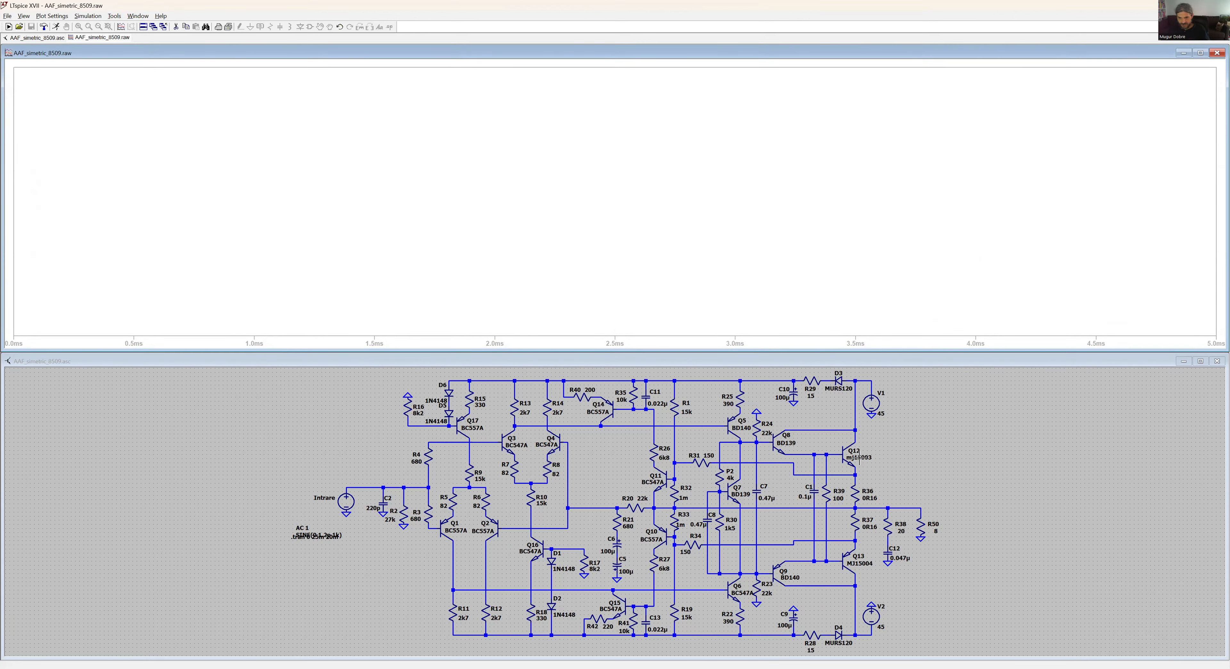
- Plot the quiescent currents through the output resistor R36 and the driver resistor R39
{"action": "left_click", "coordinate": [899, 472]}
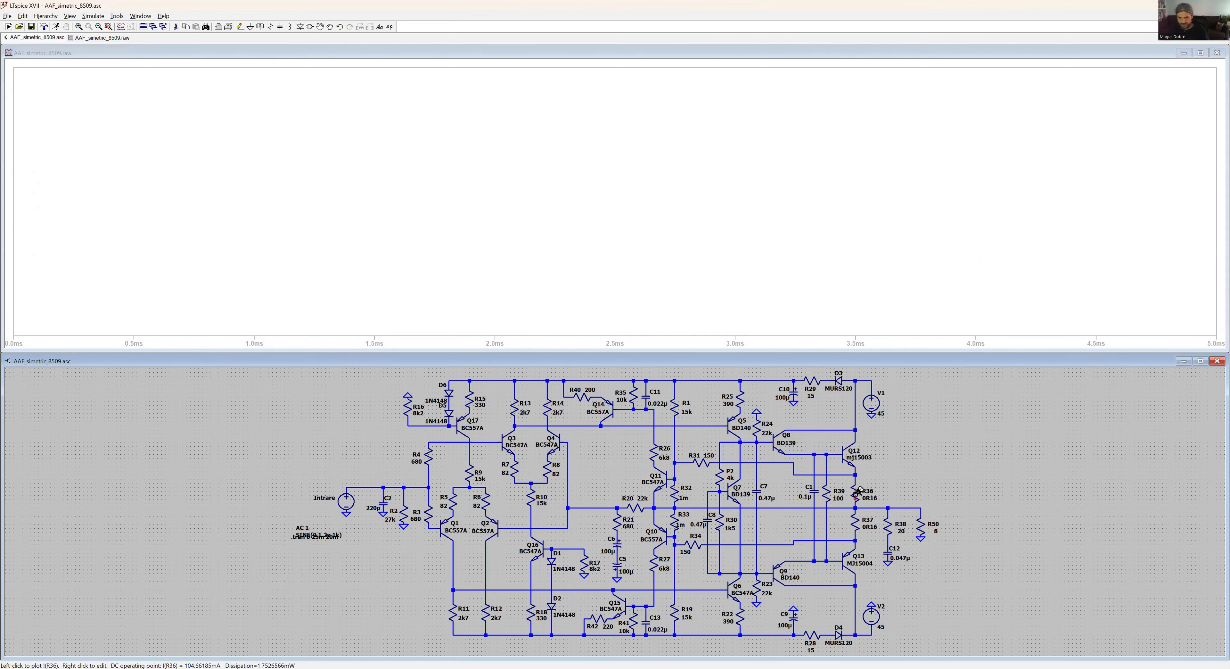
{"action": "left_click", "coordinate": [857, 492]}
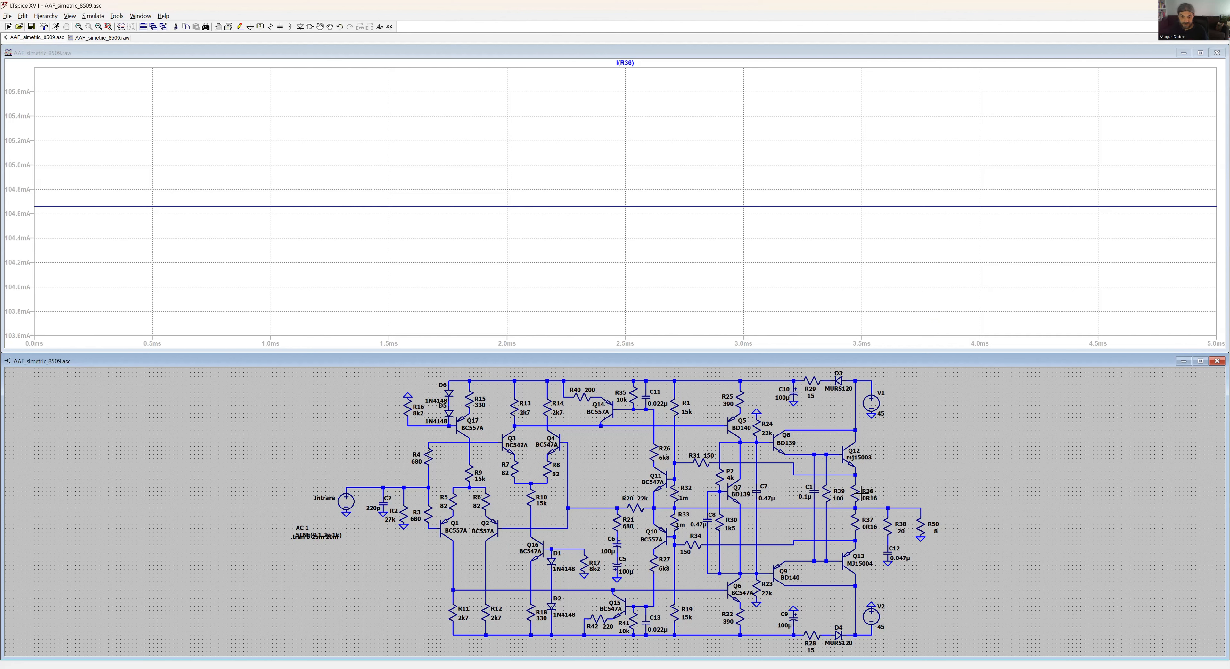
{"action": "left_click", "coordinate": [827, 494]}
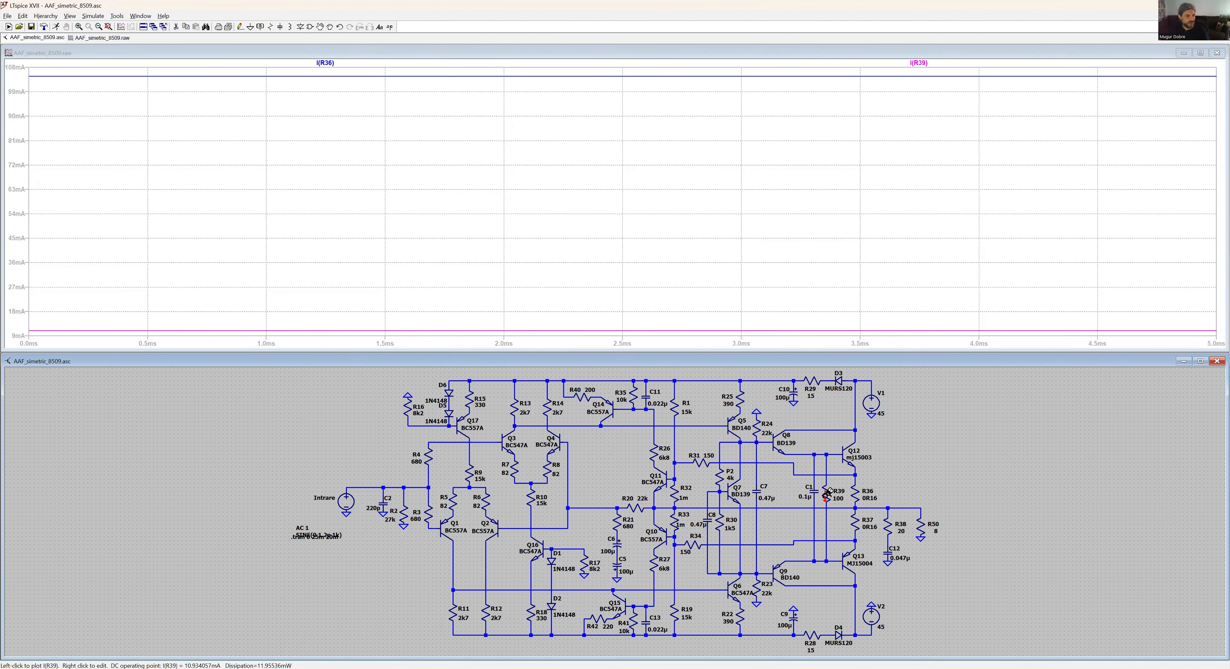
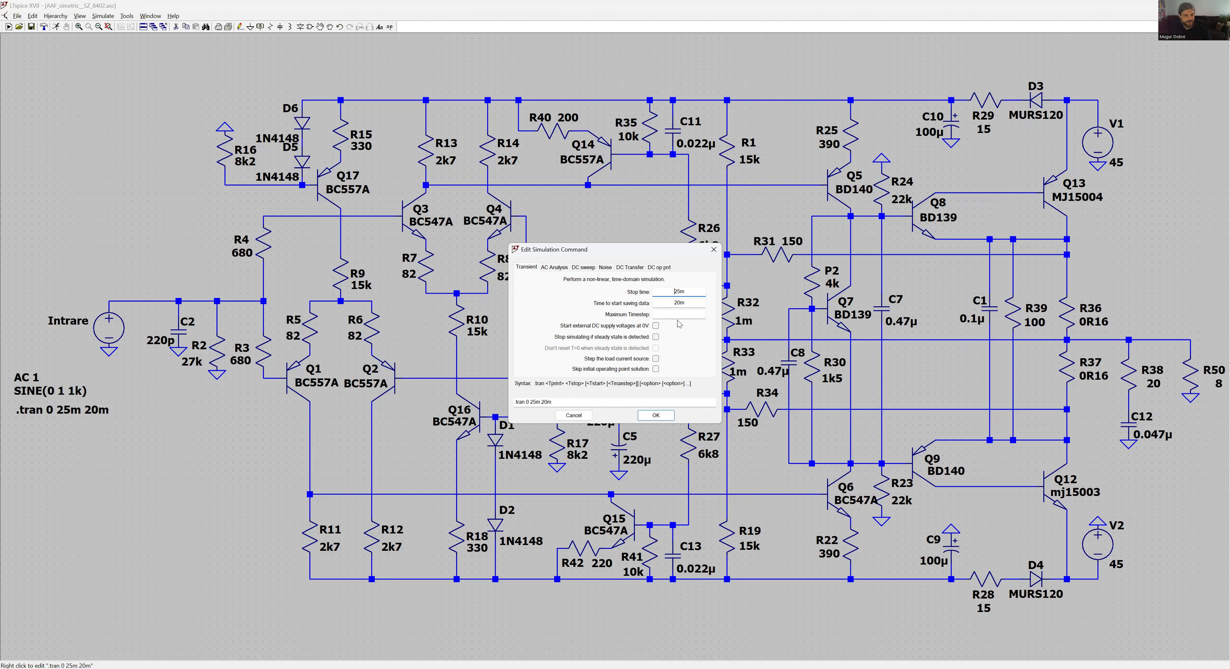
- Run the transient analysis with stop time 105m and data saving from 100m, and plot the amplifier's output voltage
{"action": "left_click_drag", "start_coordinate": [678, 291], "coordinate": [670, 289]}
{"action": "type", "text": "10"}
{"action": "double_click", "coordinate": [686, 302]}
{"action": "type", "text": "100m"}
{"action": "left_click", "coordinate": [640, 411]}
{"action": "left_click", "coordinate": [55, 26]}
{"action": "left_click", "coordinate": [853, 508]}
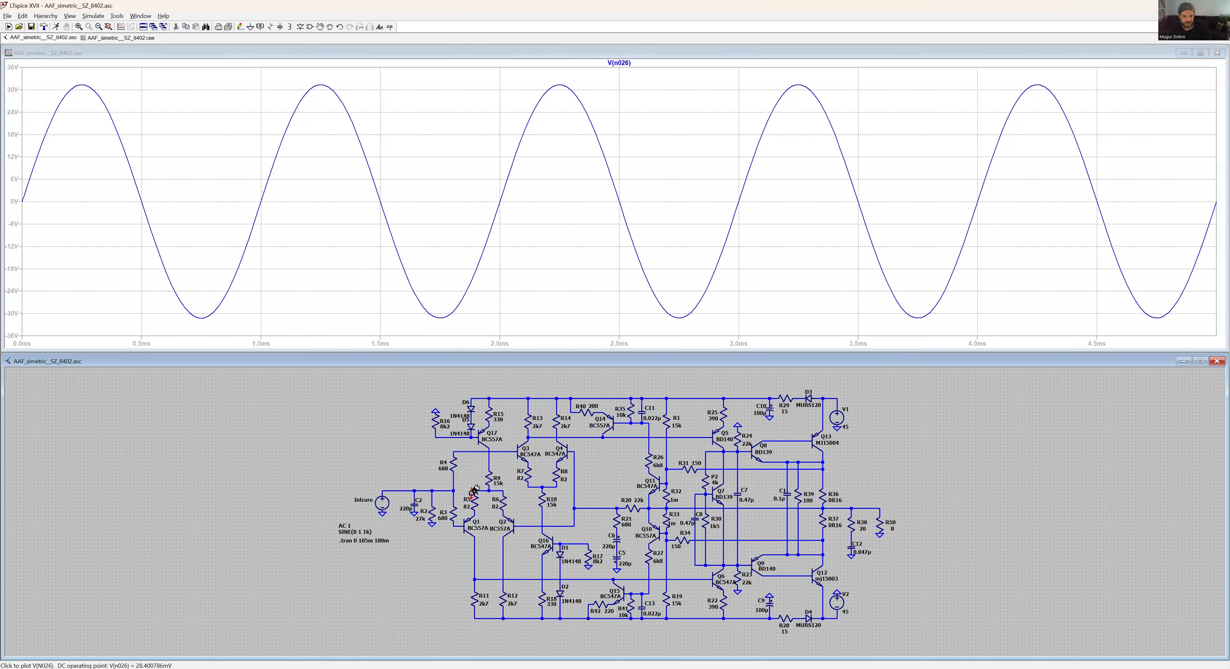
- Set the Intrare source's sine amplitude to 1.3 V
{"action": "right_click", "coordinate": [385, 501]}
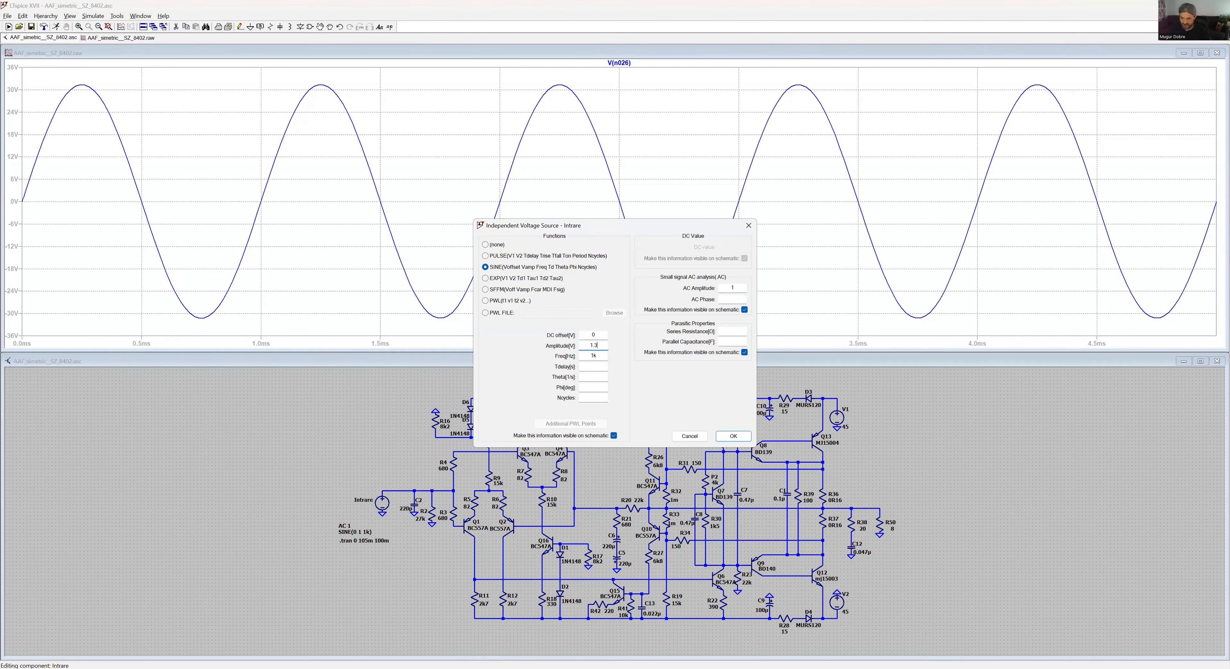
{"action": "key", "text": "Return"}
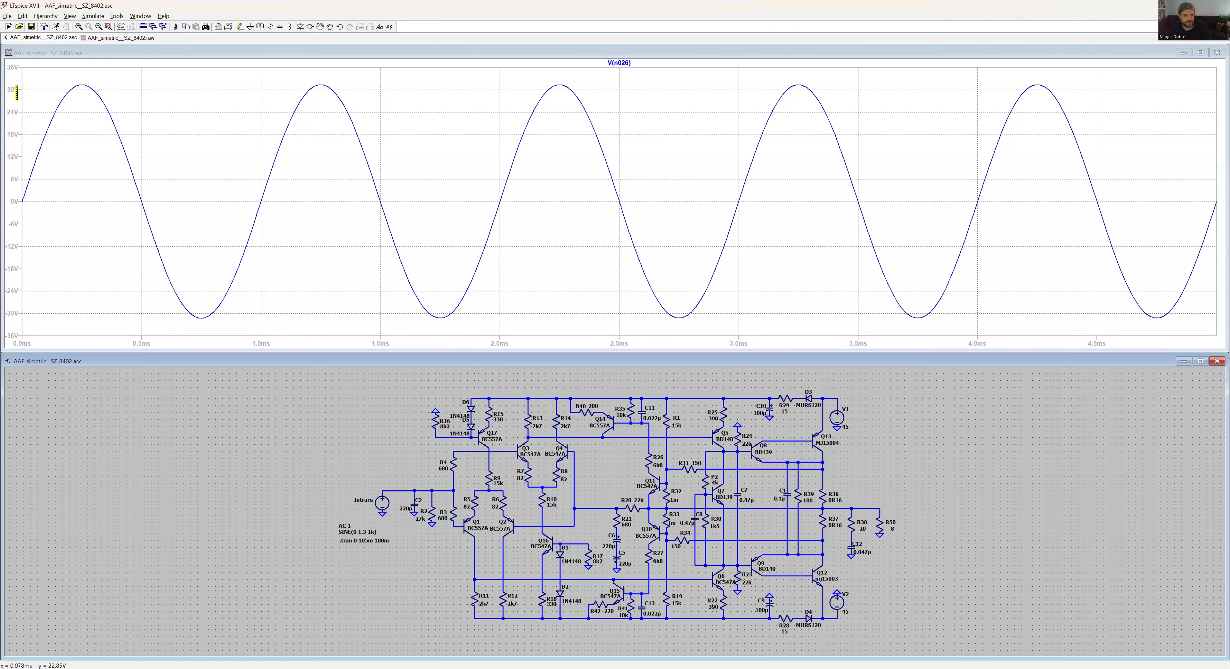
- Run the transient analysis, lower the Intrare source's sine amplitude to 1.25 V and rerun it
{"action": "left_click", "coordinate": [57, 26]}
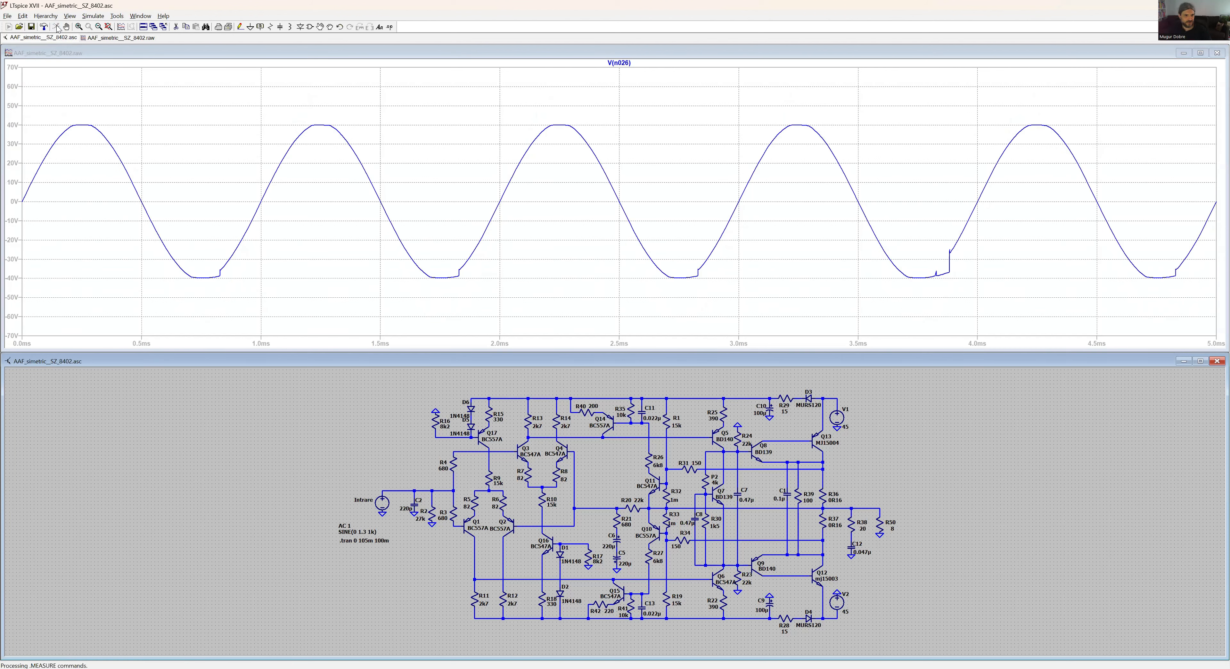
{"action": "right_click", "coordinate": [384, 499]}
{"action": "left_click", "coordinate": [600, 344]}
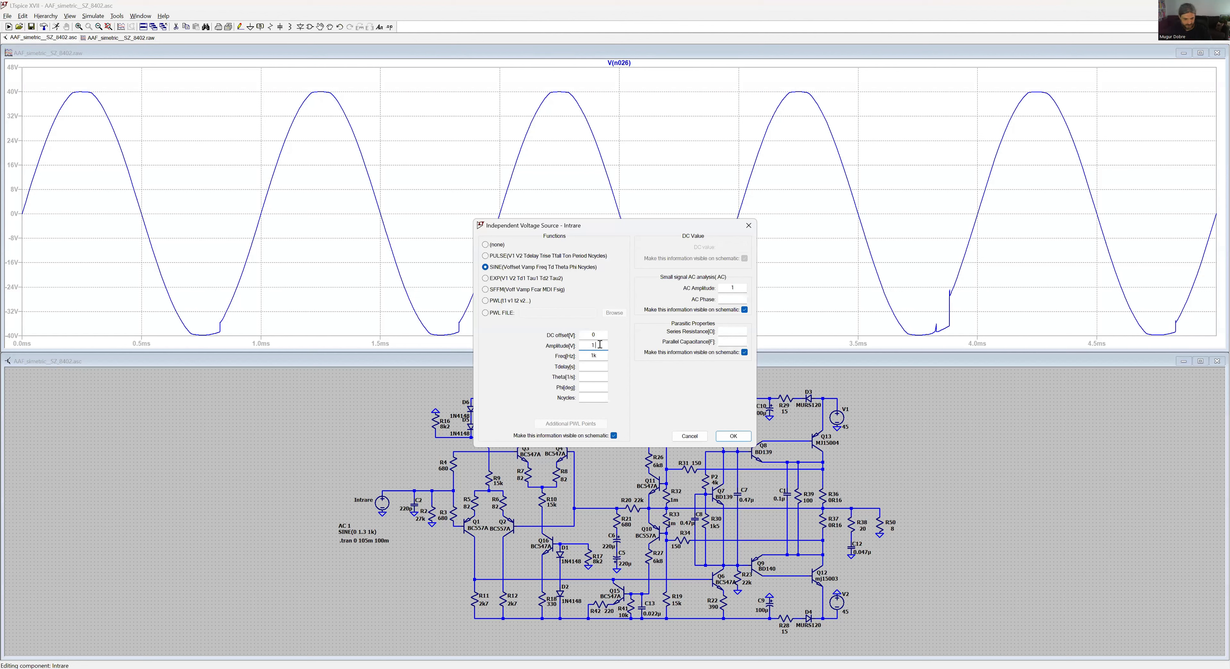
{"action": "type", "text": ".25"}
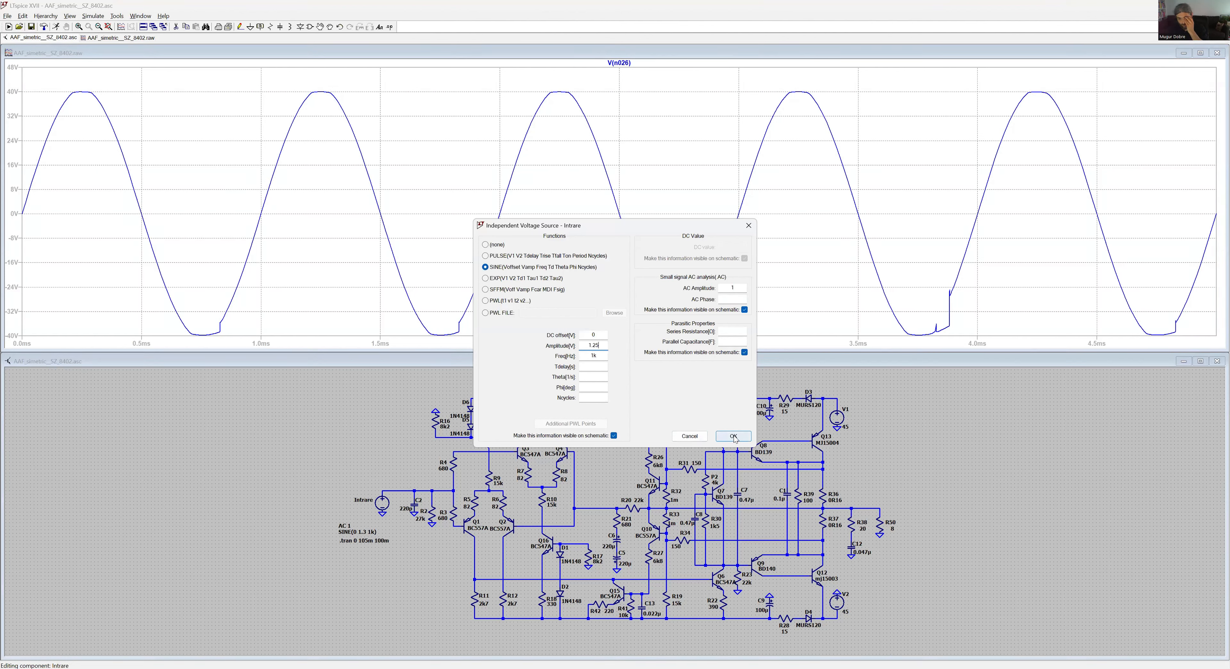
{"action": "left_click", "coordinate": [733, 436]}
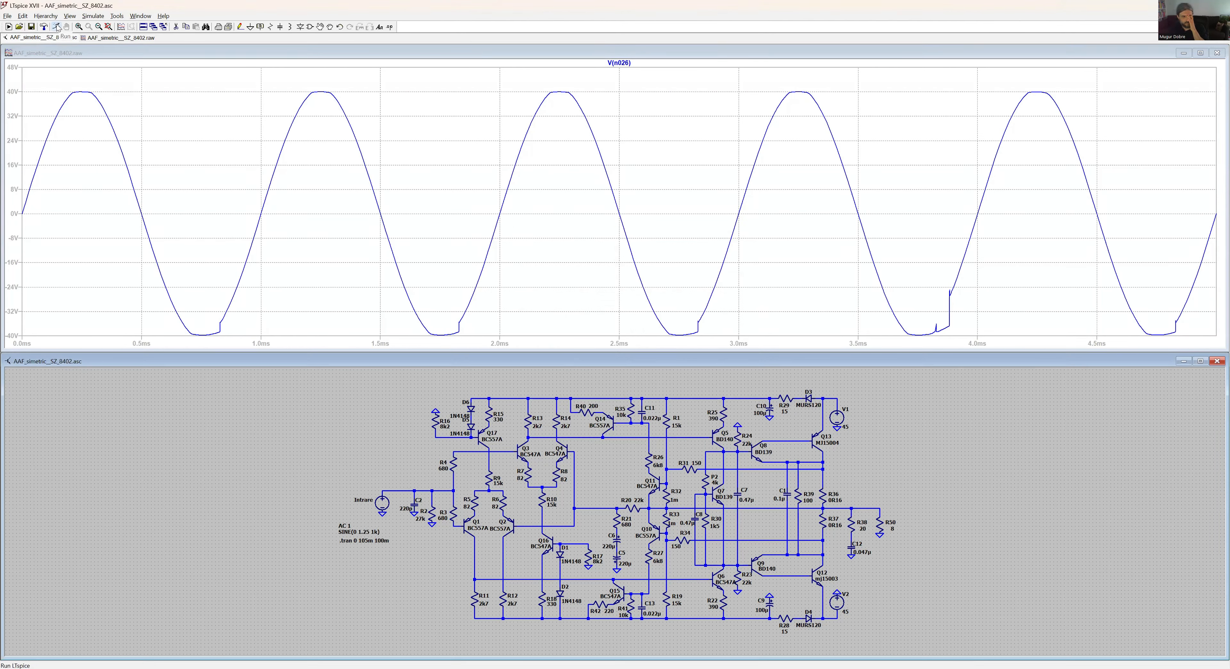
{"action": "left_click", "coordinate": [56, 28]}
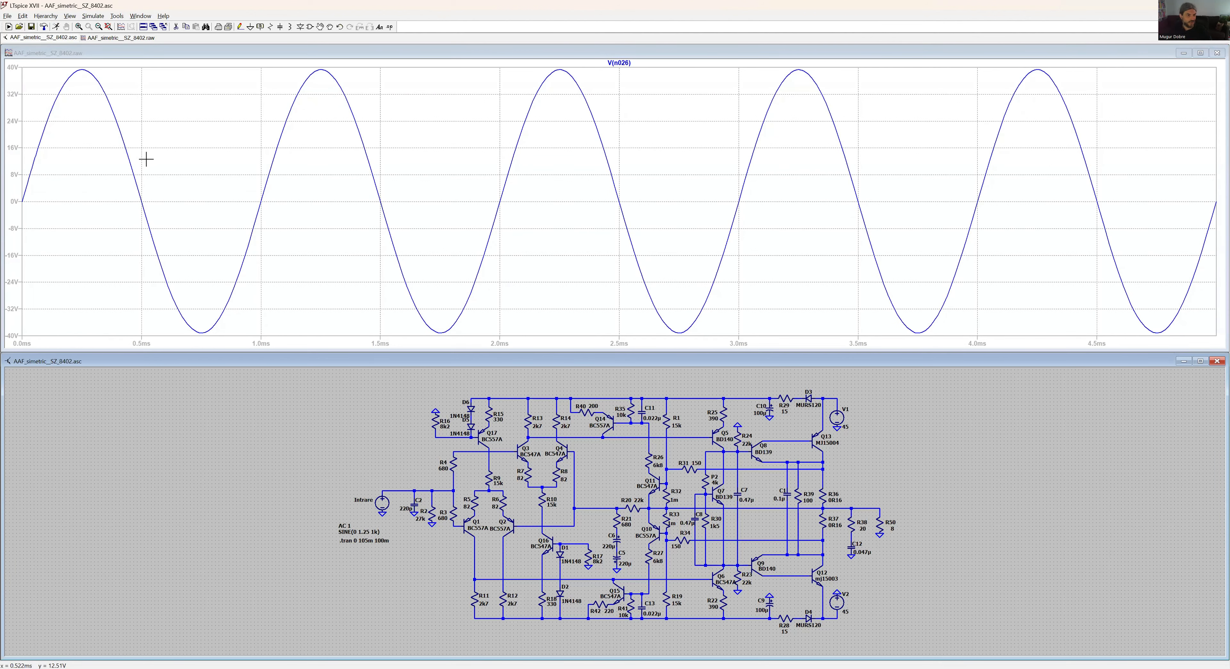
- Plot the power in load resistor R50 and check its average over the plotted interval
{"action": "left_click", "coordinate": [880, 523], "text": "alt"}
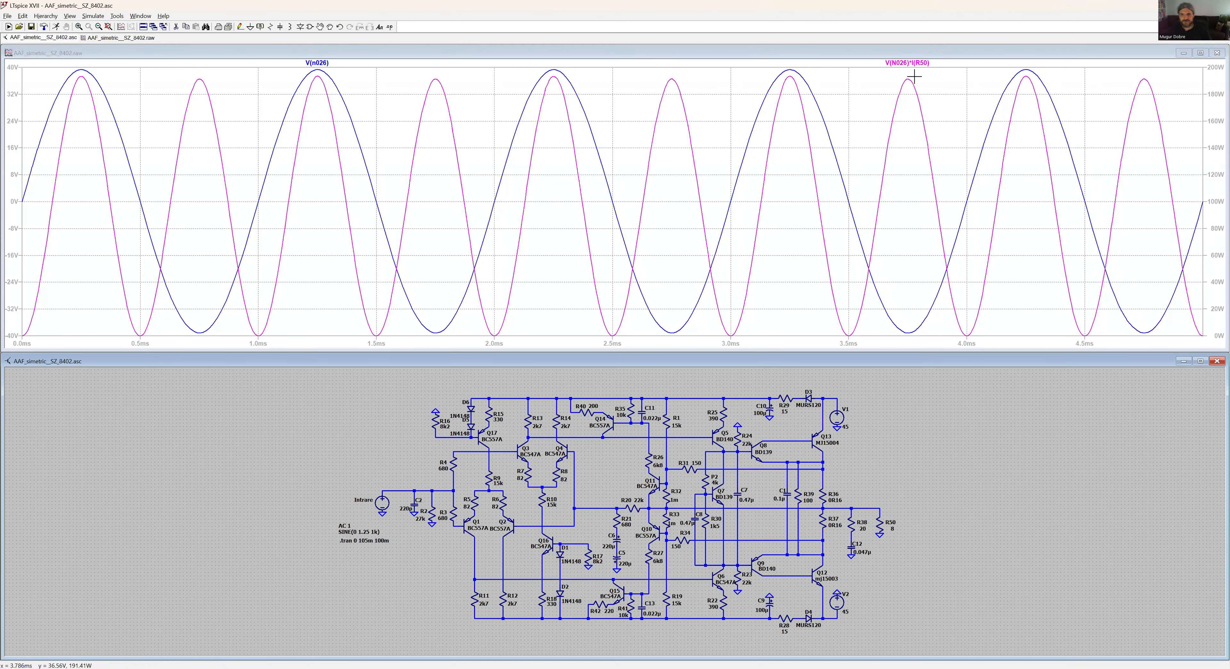
{"action": "left_click", "coordinate": [919, 63], "text": "ctrl"}
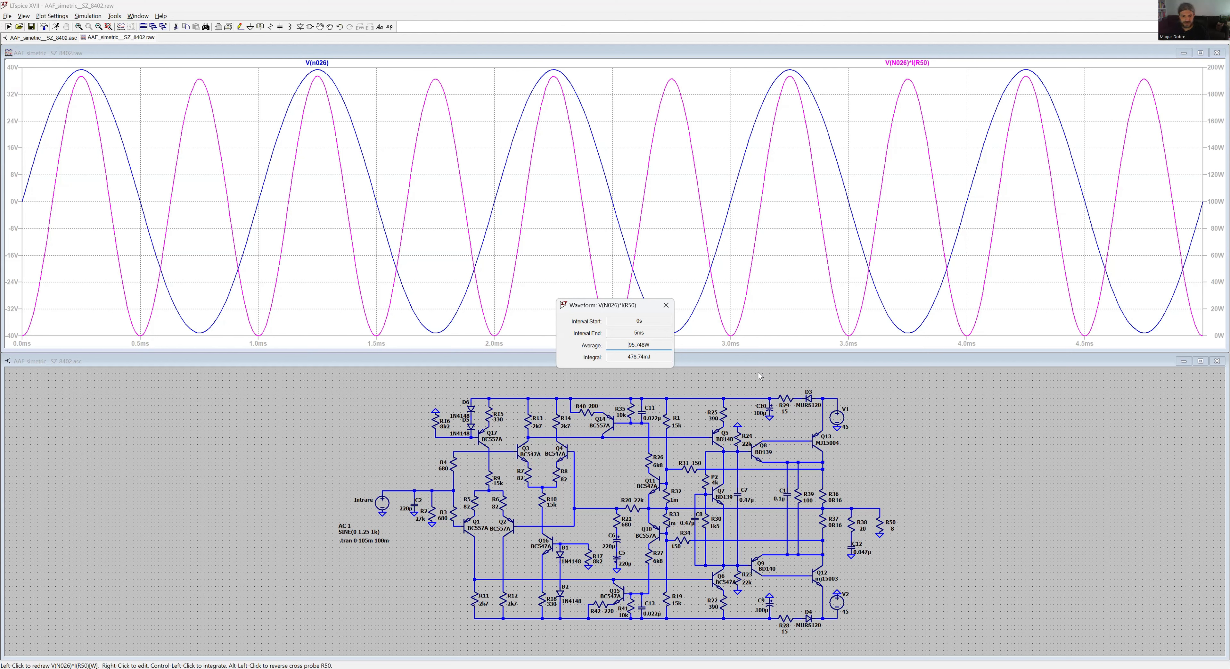
{"action": "left_click", "coordinate": [666, 306]}
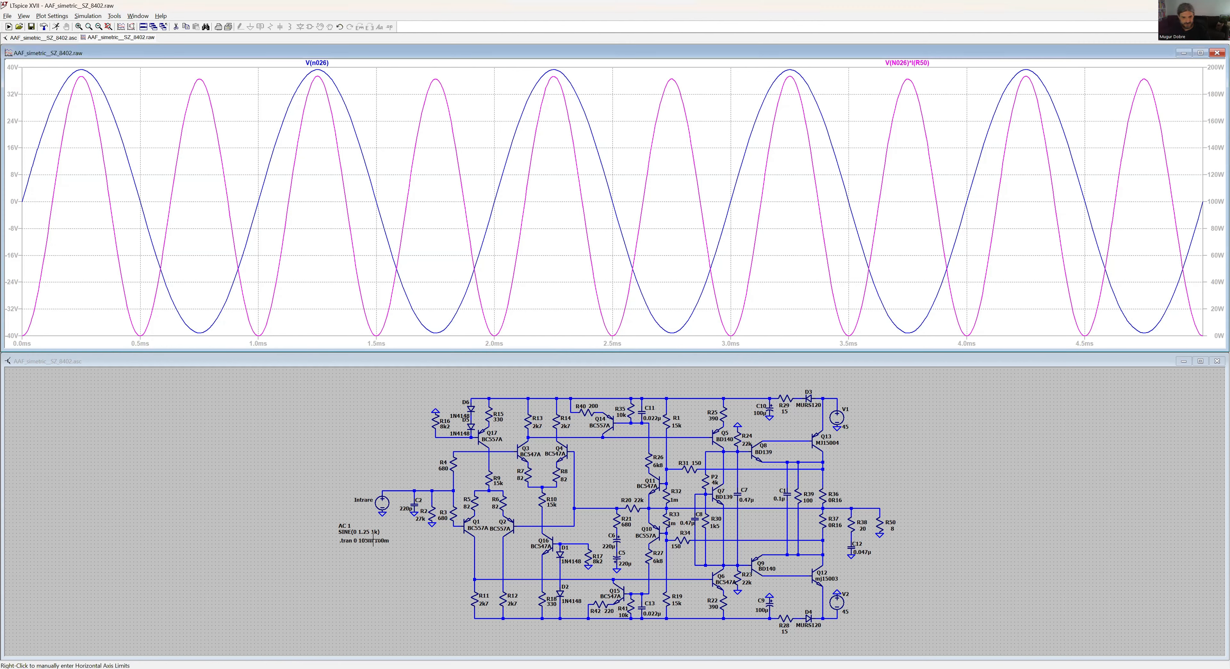
{"action": "right_click", "coordinate": [382, 502]}
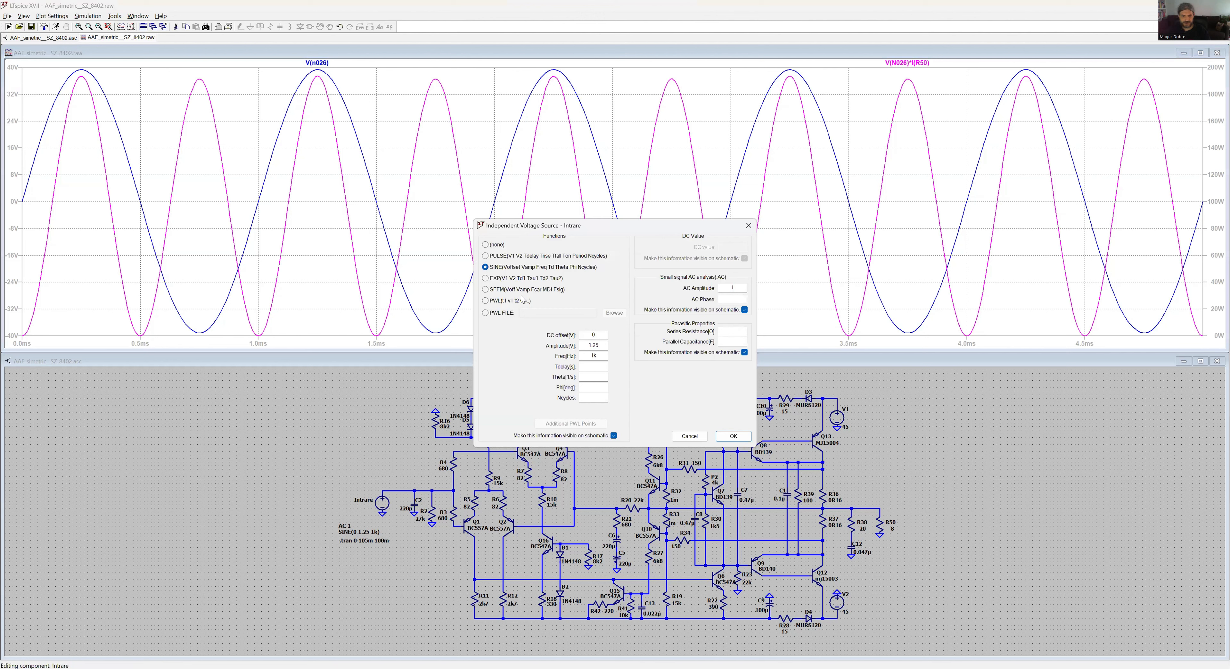
{"action": "left_click", "coordinate": [486, 245]}
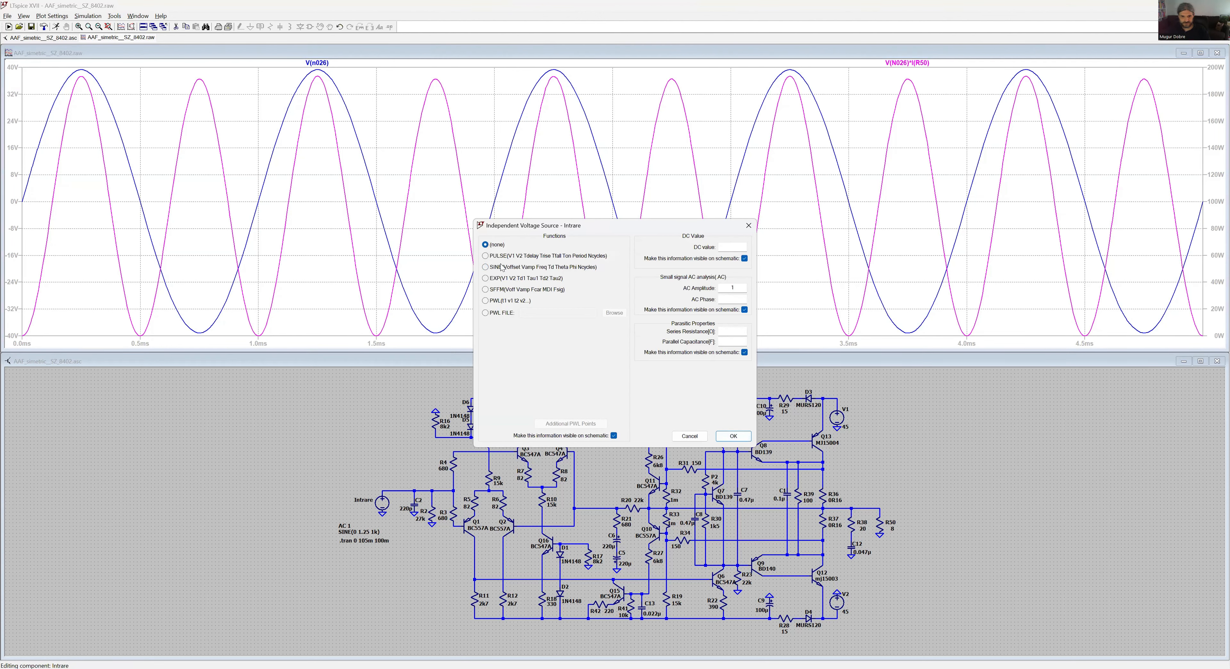
{"action": "left_click", "coordinate": [486, 267]}
{"action": "left_click", "coordinate": [734, 437]}
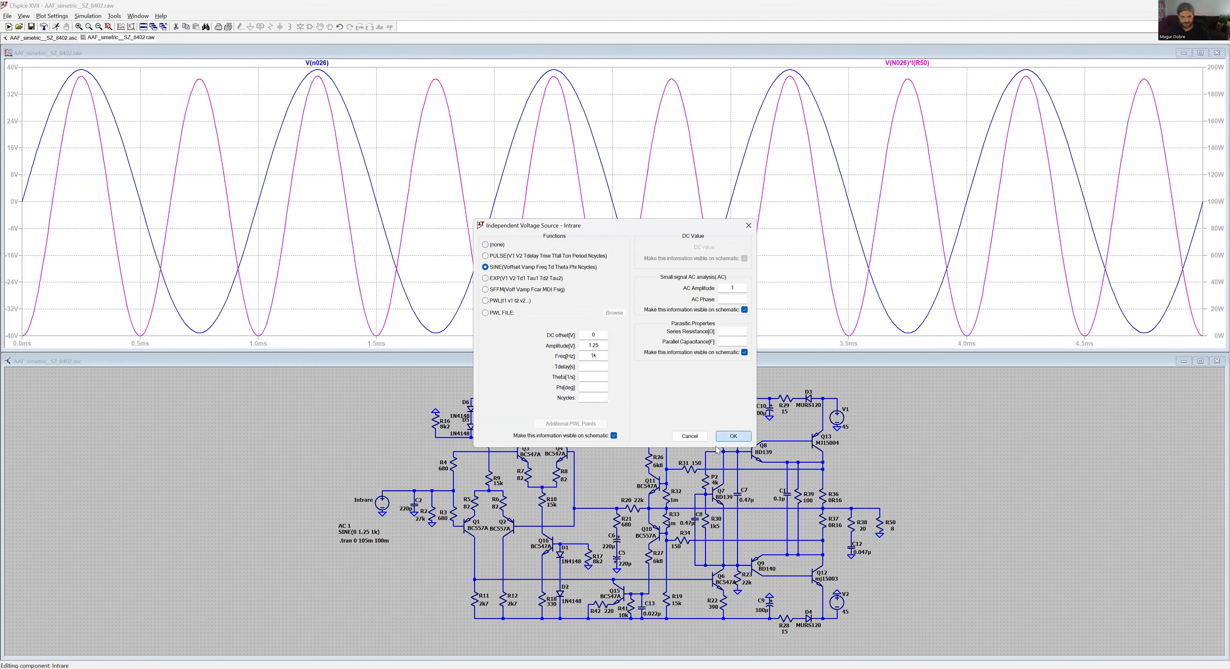
- Change the simulation command to an AC analysis with an octave sweep, 25 points per octave, from 0.1 Hz to 10meg
{"action": "right_click", "coordinate": [383, 541]}
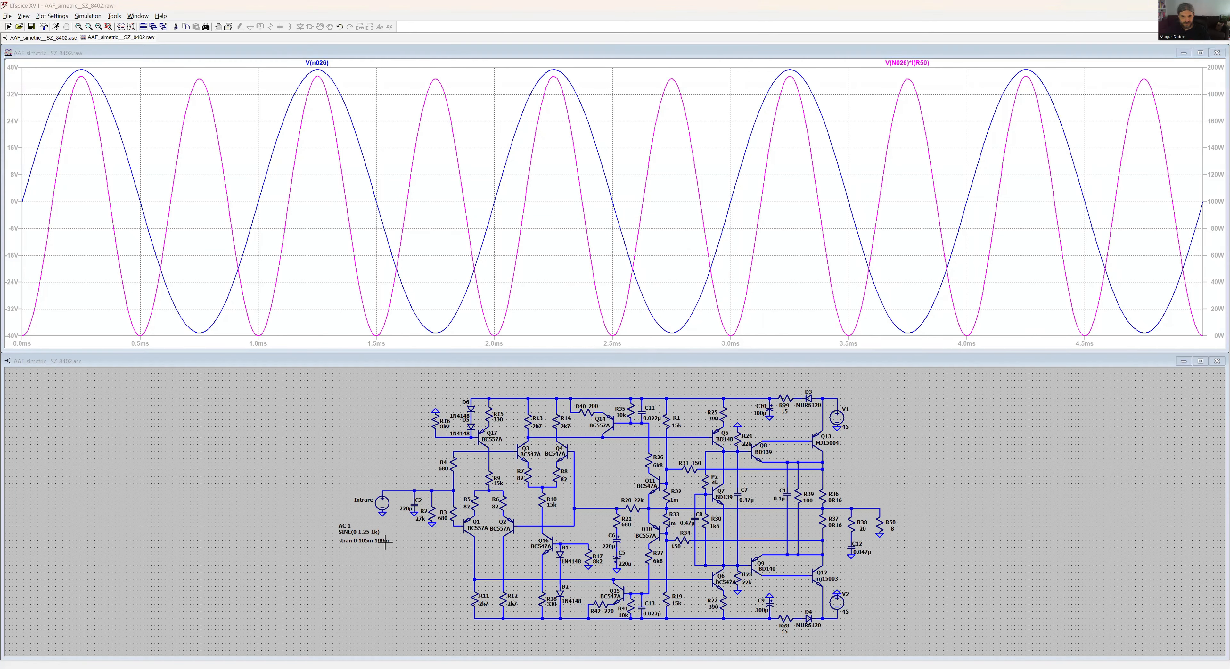
{"action": "left_click", "coordinate": [552, 268]}
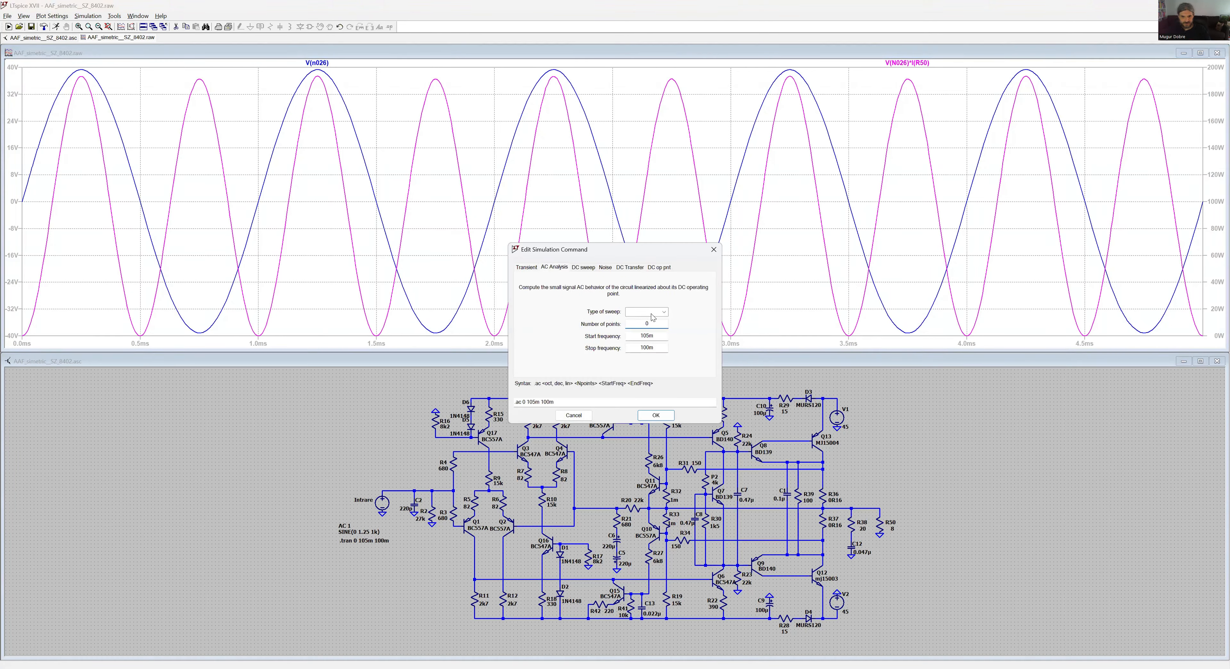
{"action": "left_click", "coordinate": [650, 311]}
{"action": "left_click", "coordinate": [648, 320]}
{"action": "type", "text": "25"}
{"action": "double_click", "coordinate": [657, 334]}
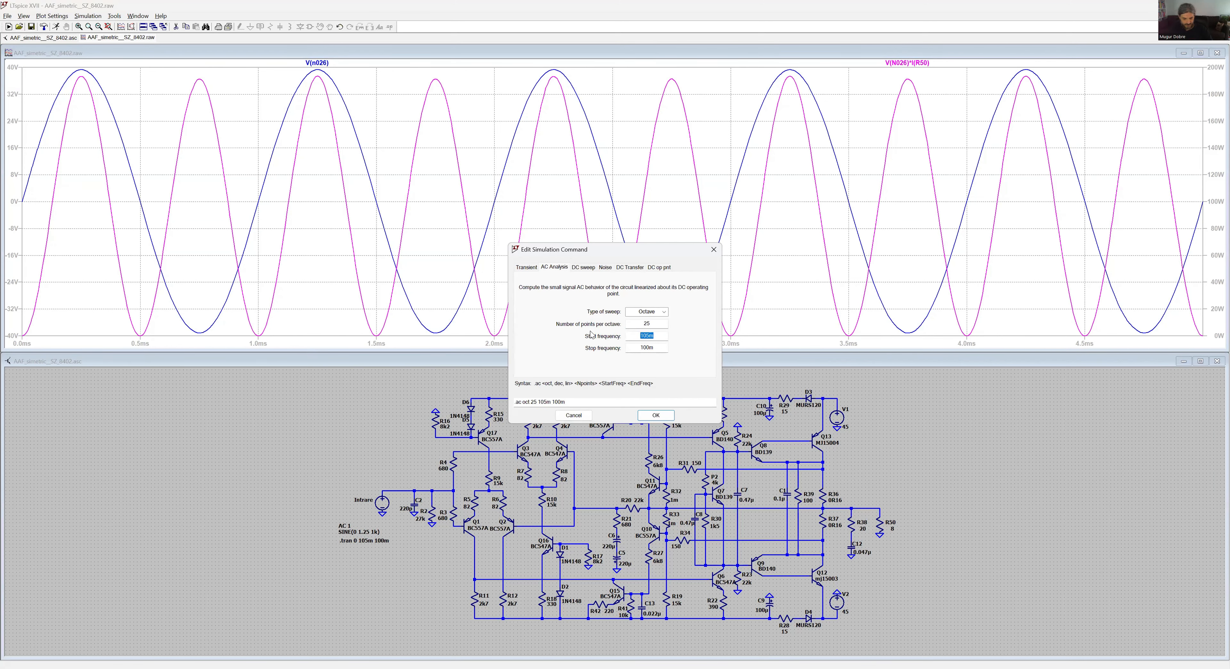
{"action": "type", "text": "0.1"}
{"action": "double_click", "coordinate": [657, 346]}
{"action": "type", "text": "10meg"}
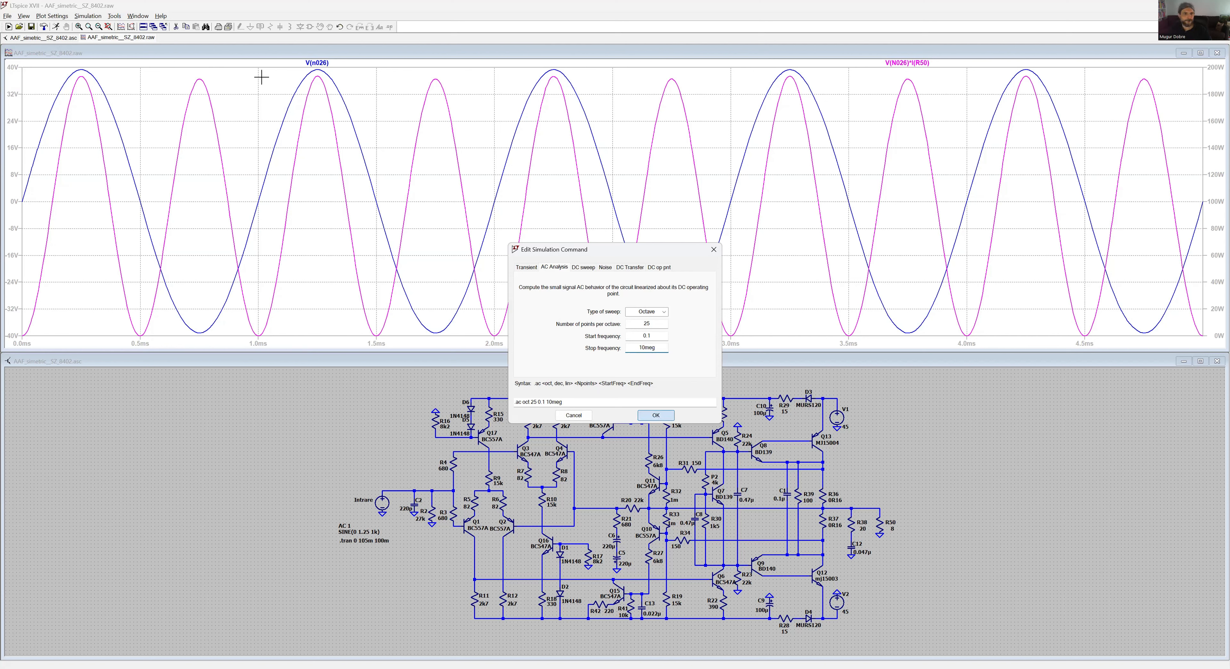
{"action": "key", "text": "Return"}
- Delete the R50 power trace and run the AC analysis, showing the output's magnitude response without the phase curve
{"action": "right_click", "coordinate": [912, 64]}
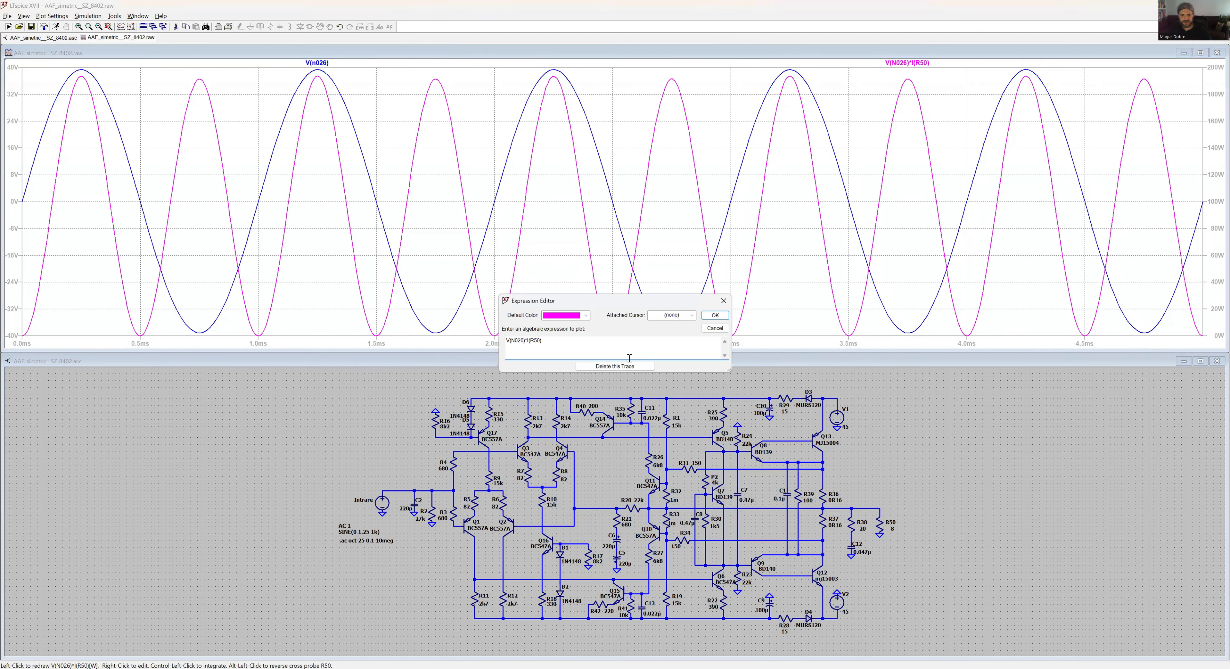
{"action": "left_click", "coordinate": [615, 366]}
{"action": "left_click", "coordinate": [56, 27]}
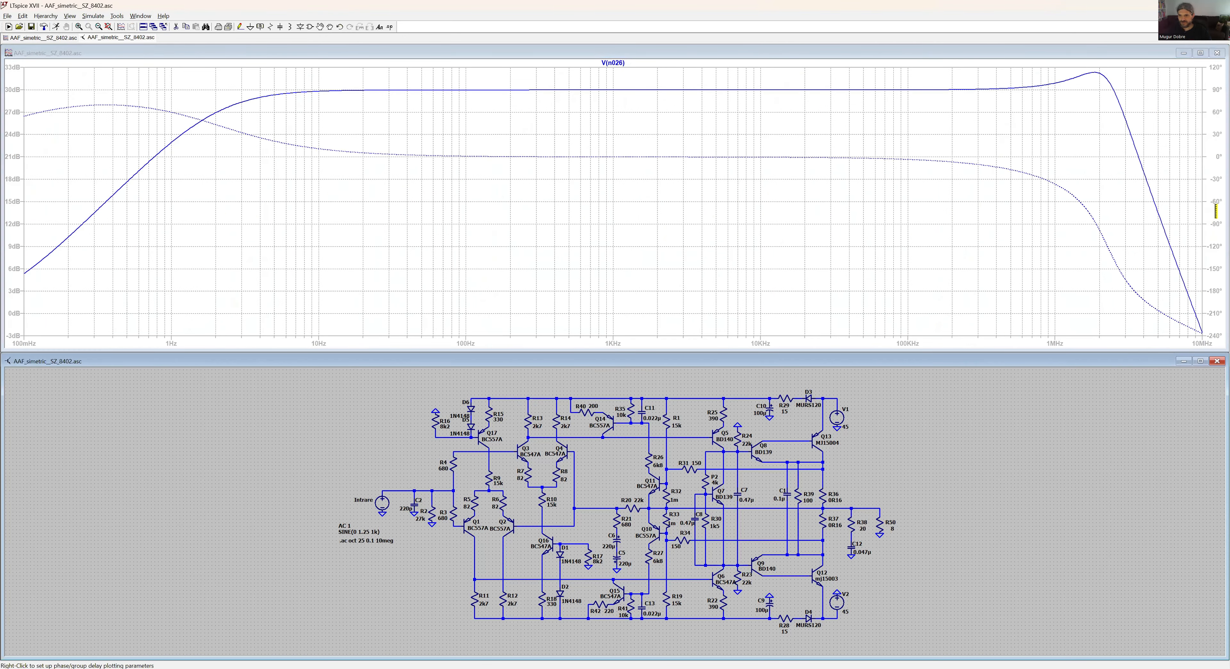
{"action": "right_click", "coordinate": [1216, 210]}
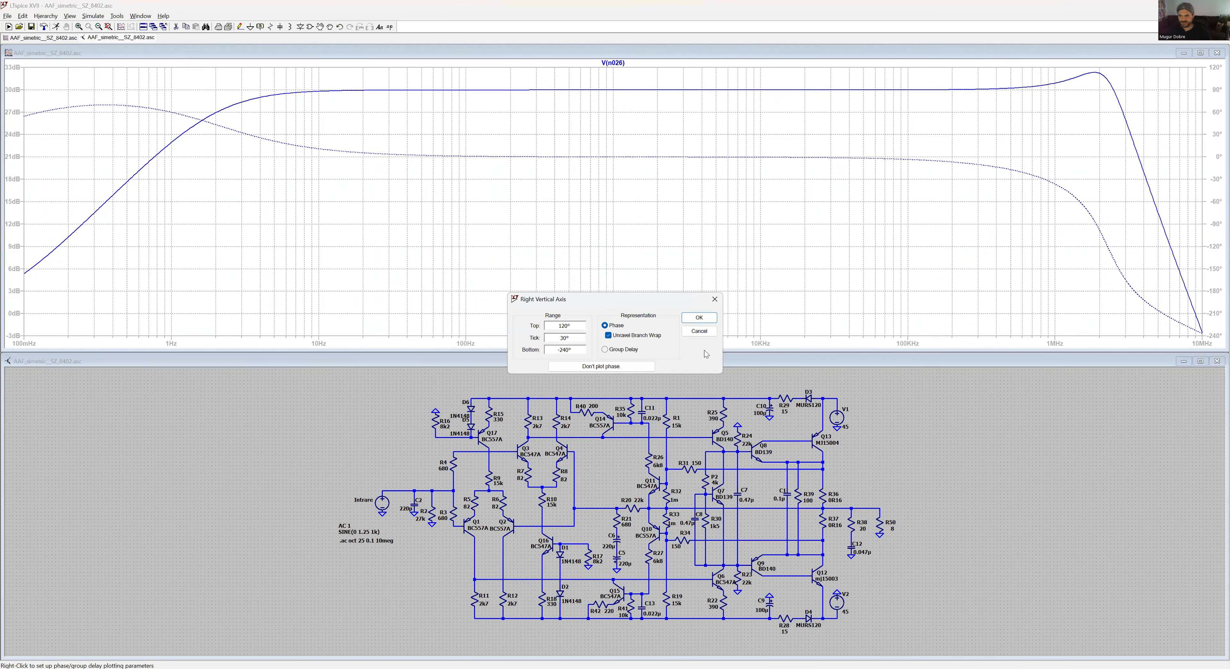
{"action": "left_click", "coordinate": [603, 366]}
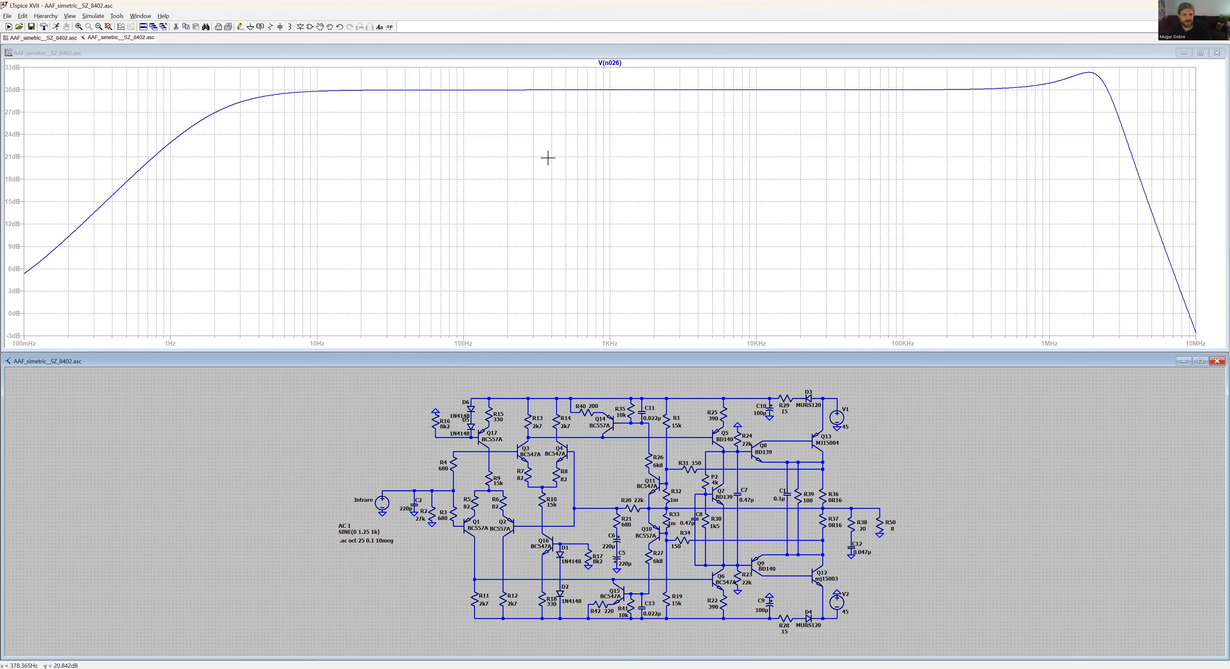
- Attach two cursors to the output response and measure the lower and upper -3 dB frequencies relative to 1 kHz
{"action": "left_click", "coordinate": [619, 63]}
{"action": "left_click", "coordinate": [619, 63]}
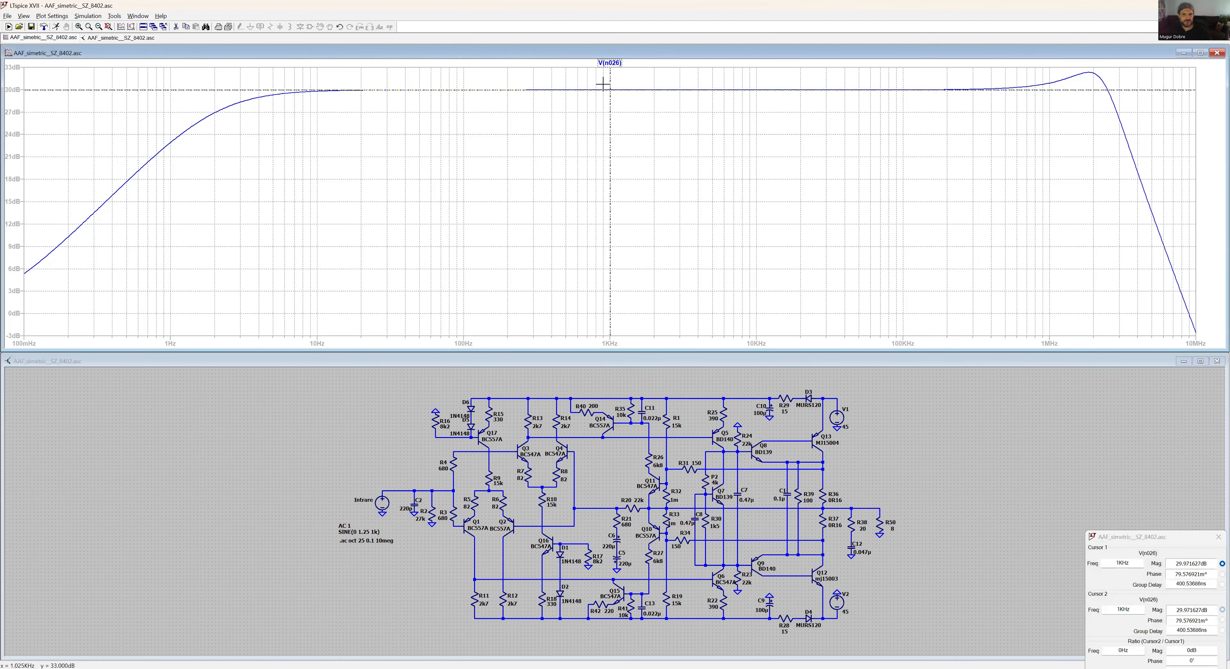
{"action": "left_click_drag", "start_coordinate": [610, 96], "coordinate": [215, 113]}
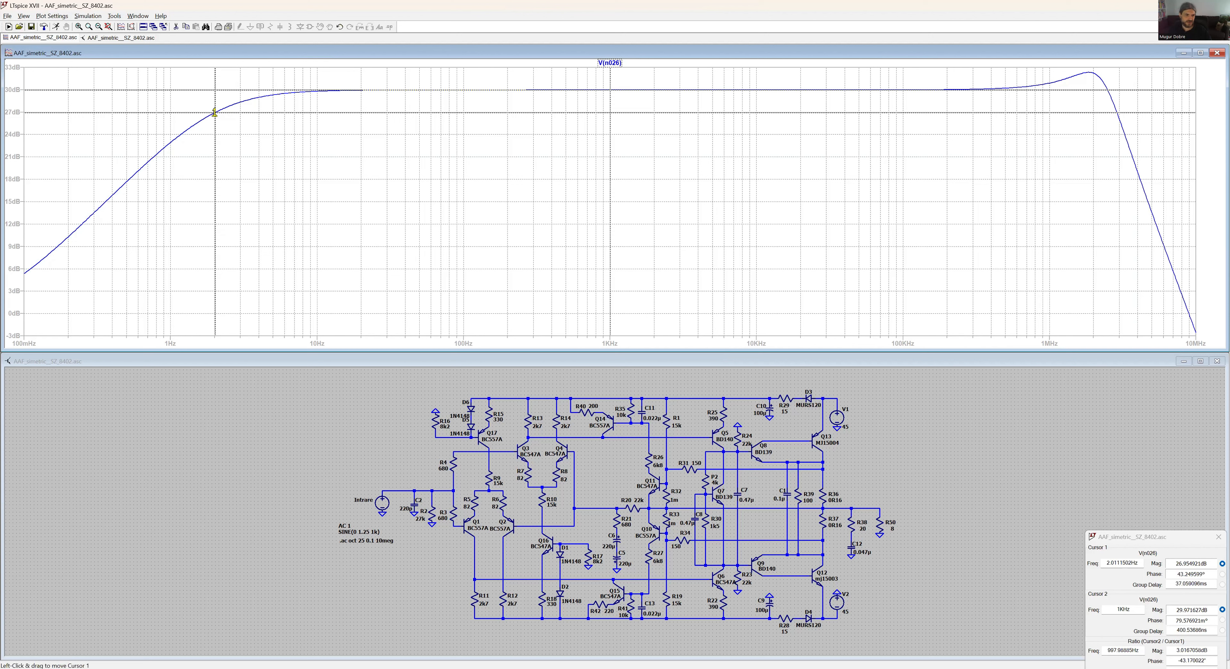
{"action": "left_click_drag", "start_coordinate": [215, 113], "coordinate": [1116, 105]}
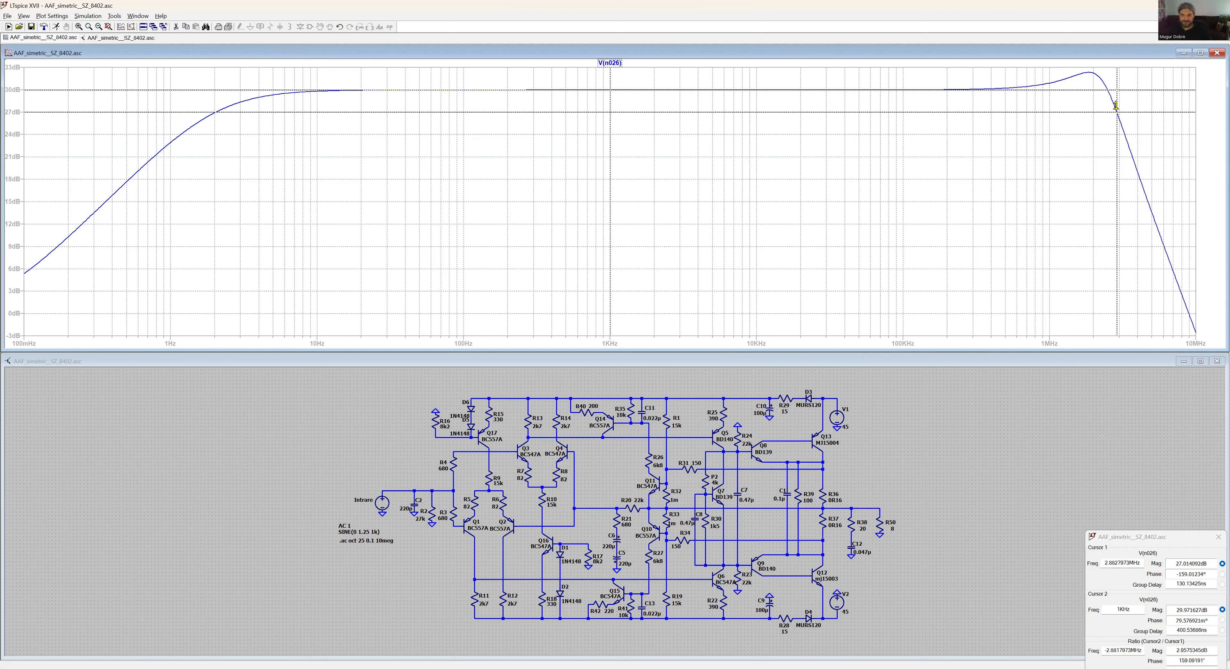
{"action": "left_click_drag", "start_coordinate": [1117, 107], "coordinate": [610, 90]}
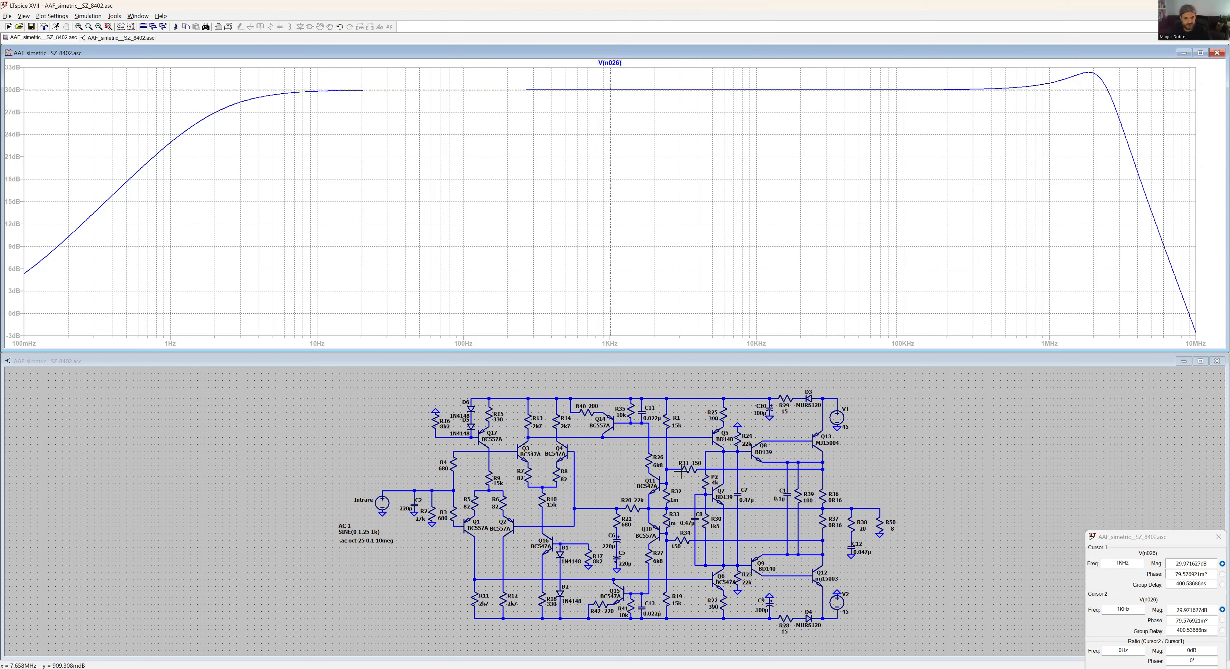
- Delete capacitor C6 from the feedback branch and wire R21 directly to C5
{"action": "right_click", "coordinate": [364, 500]}
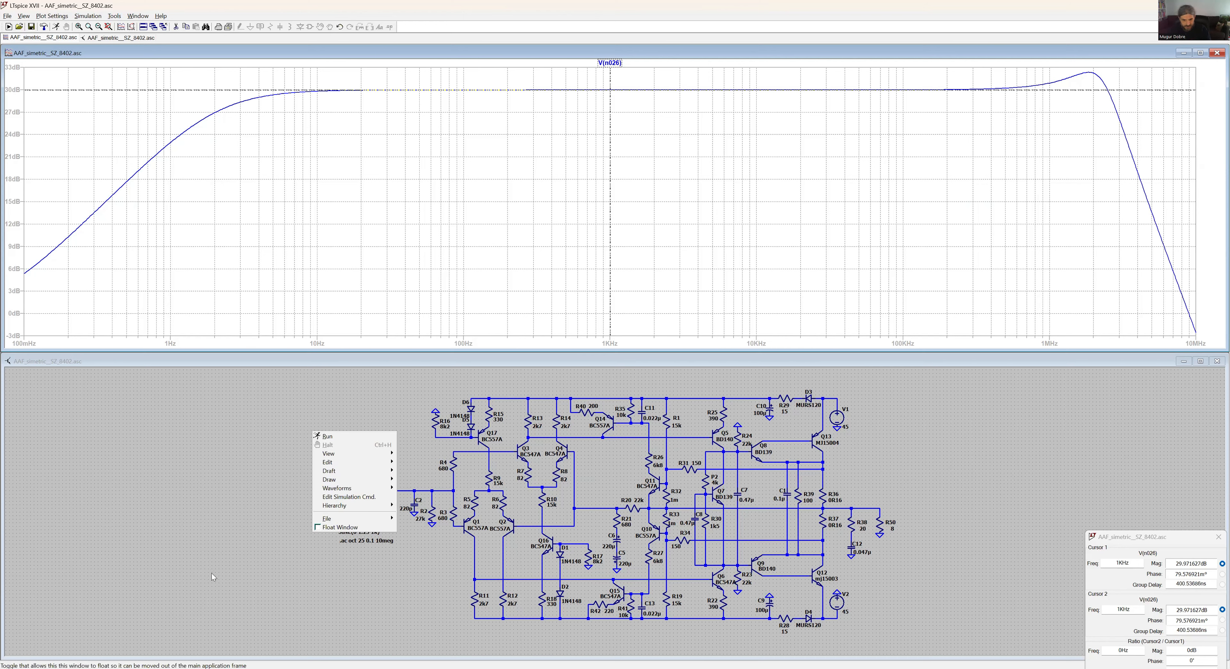
{"action": "key", "text": "Escape"}
{"action": "left_click", "coordinate": [622, 540]}
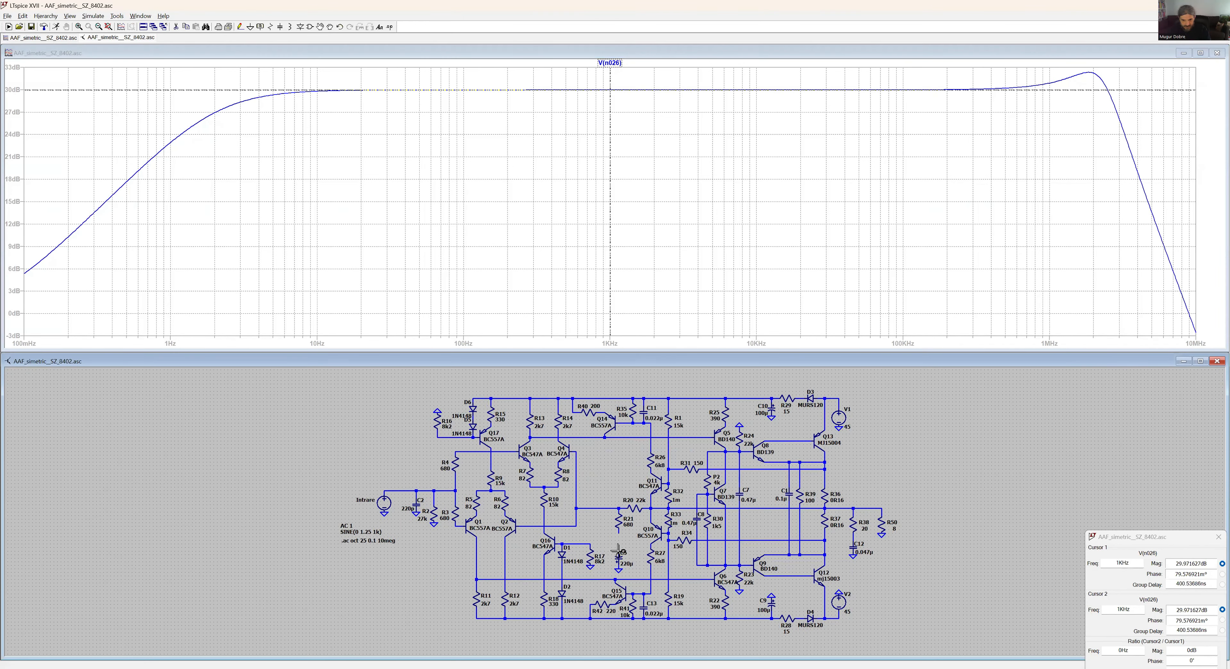
{"action": "left_click", "coordinate": [241, 27]}
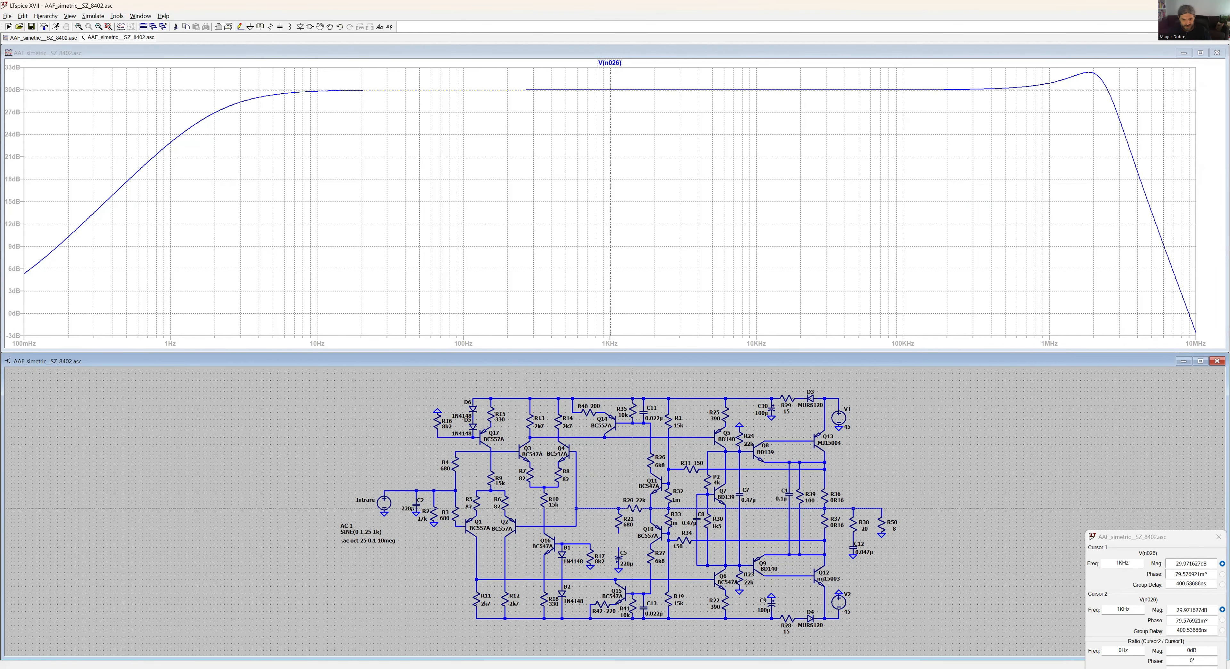
{"action": "left_click", "coordinate": [619, 548]}
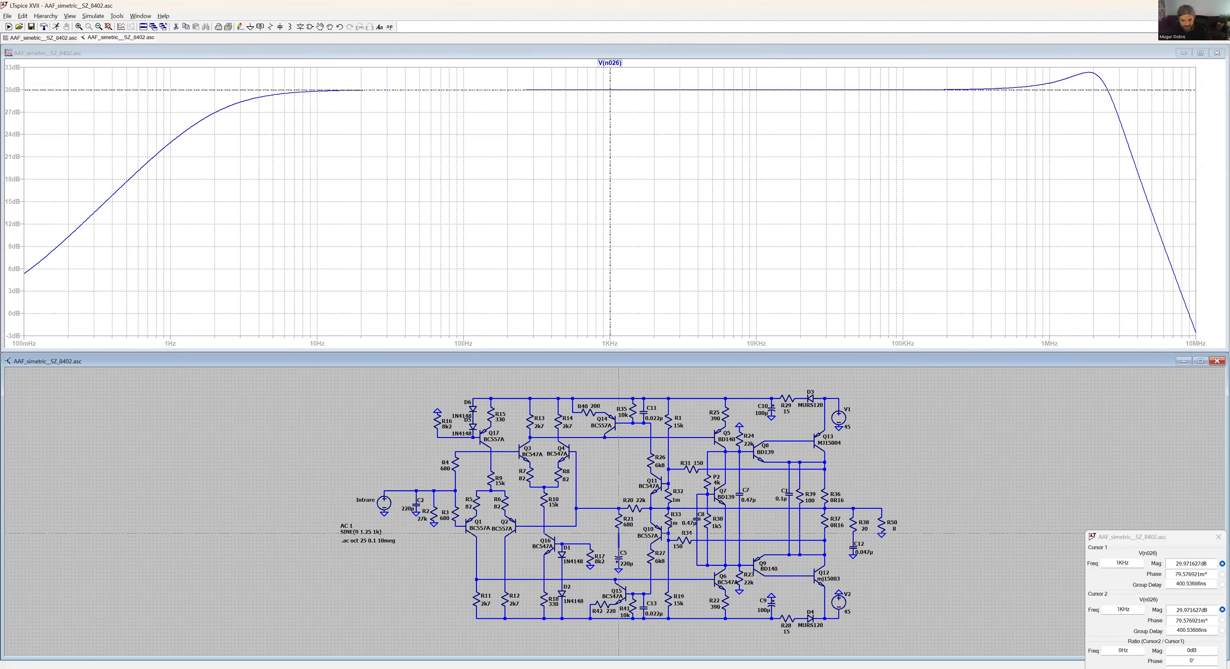
{"action": "left_click", "coordinate": [619, 533]}
{"action": "key", "text": "Escape"}
- Rerun the AC analysis and measure the lower -3 dB frequency of the output response with the cursor
{"action": "left_click", "coordinate": [56, 27]}
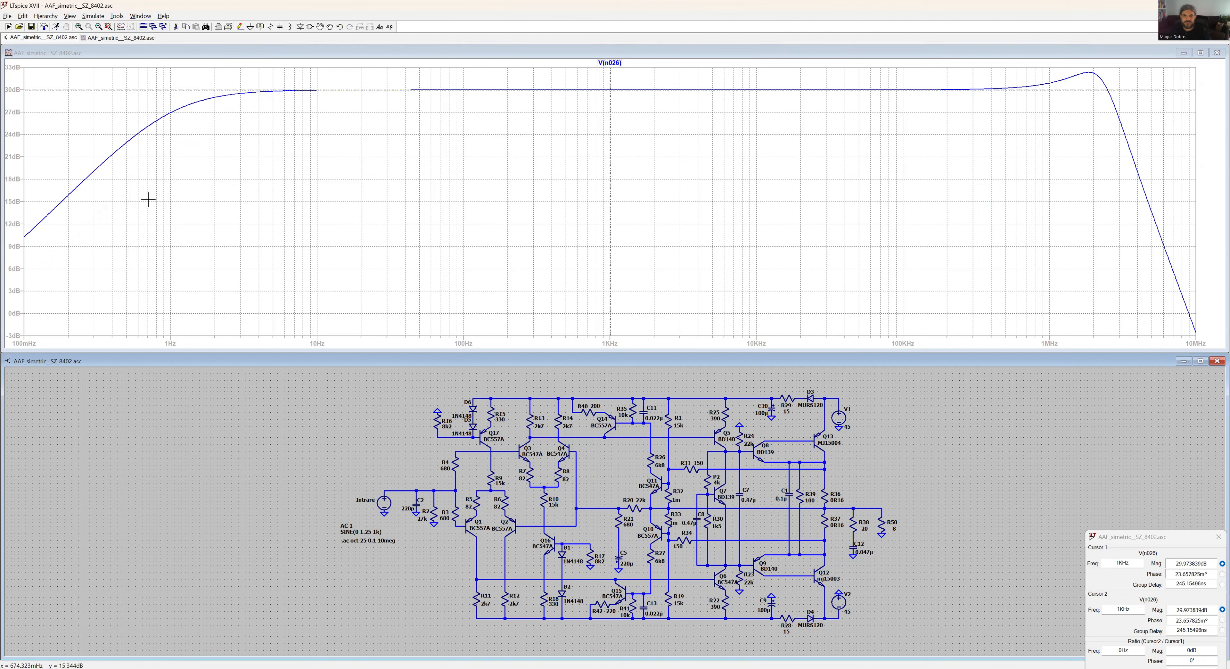
{"action": "left_click", "coordinate": [609, 88]}
{"action": "left_click_drag", "start_coordinate": [609, 88], "coordinate": [171, 106]}
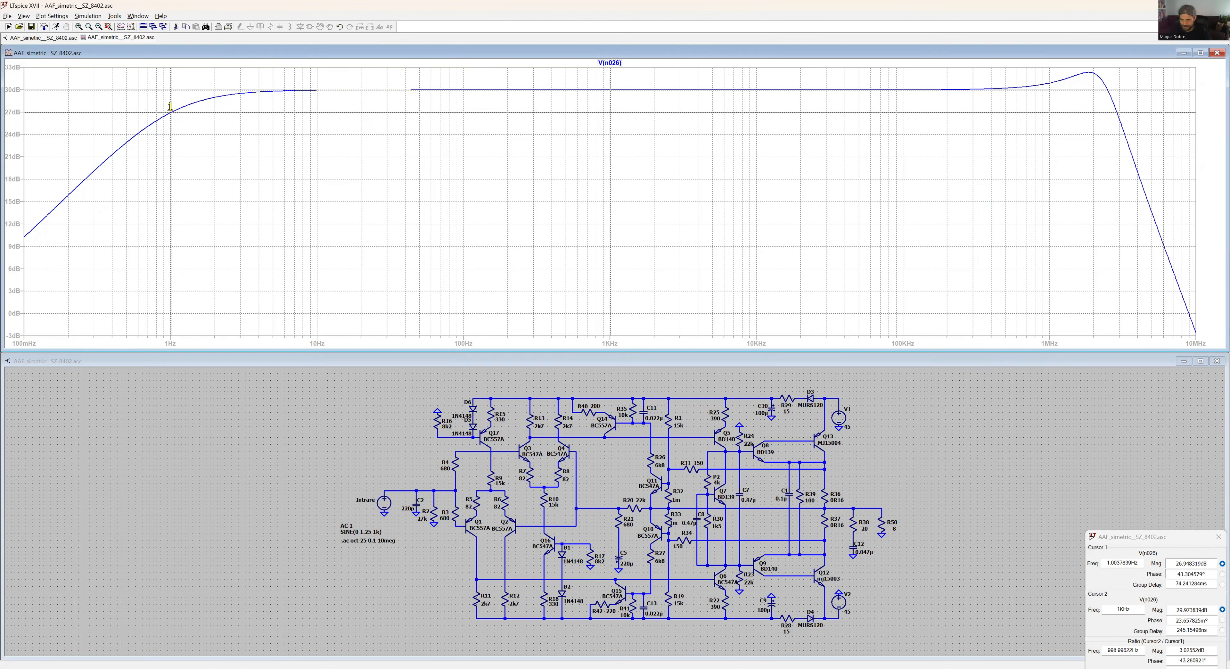